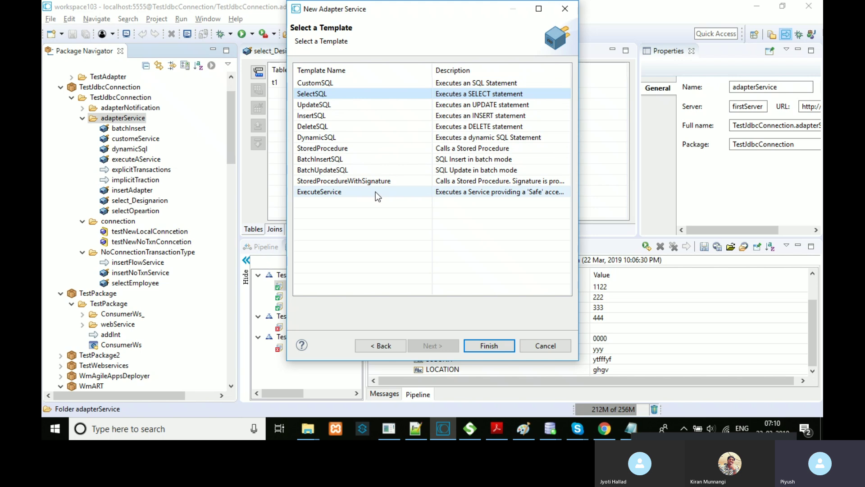
Step: Cancel the new adapter service wizard and open the selectOpeartion service at its table list, widening the Table Name column
click(373, 191)
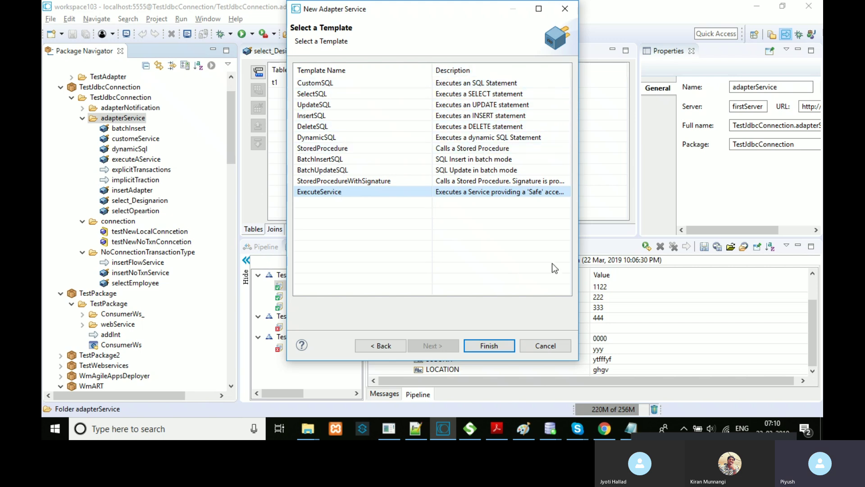
click(558, 344)
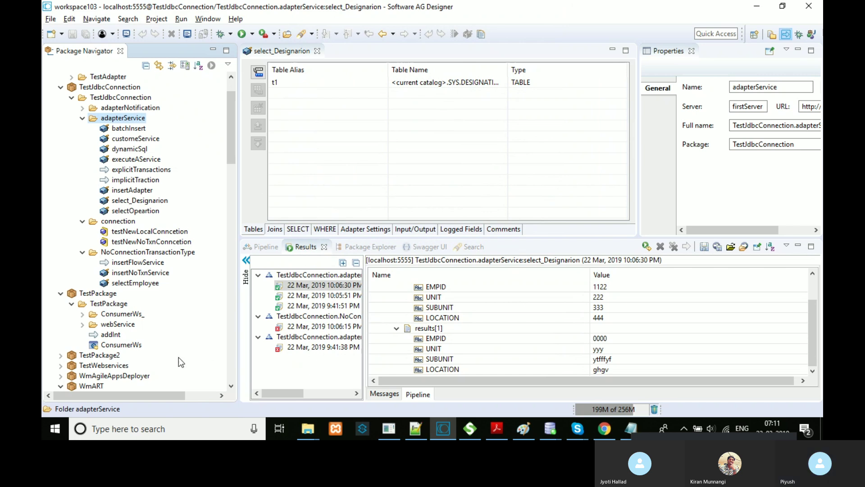
double_click(147, 214)
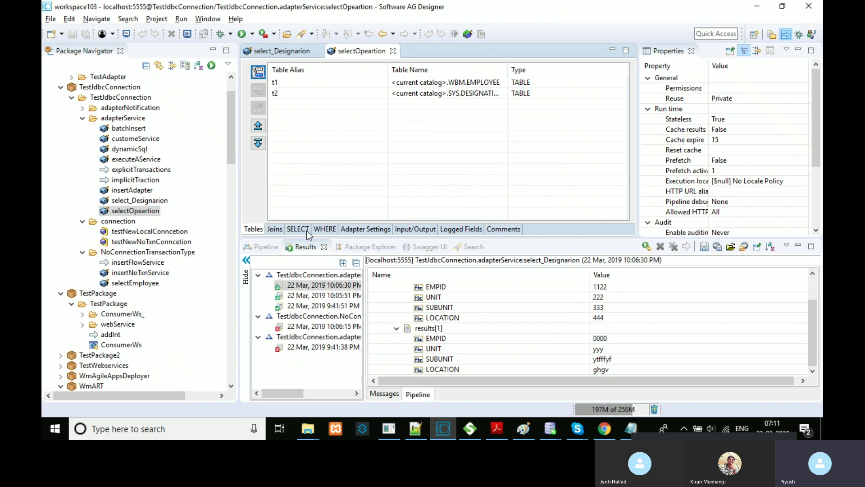
click(255, 232)
drag(508, 65, 519, 66)
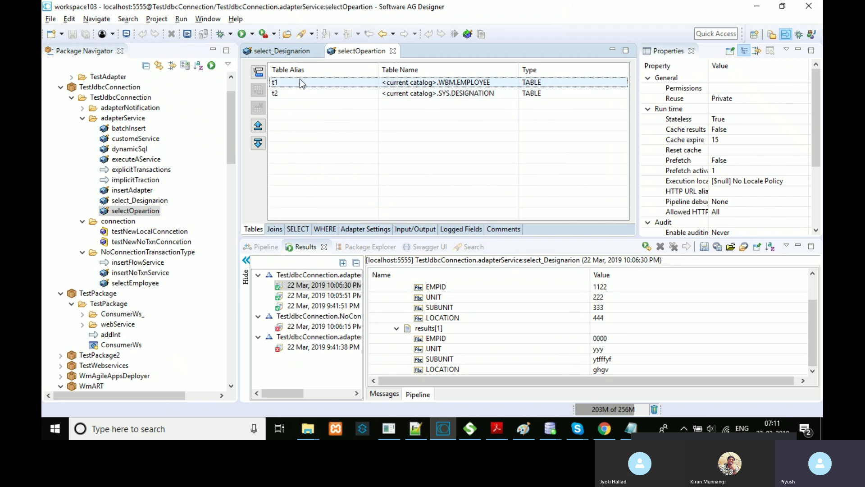
click(259, 71)
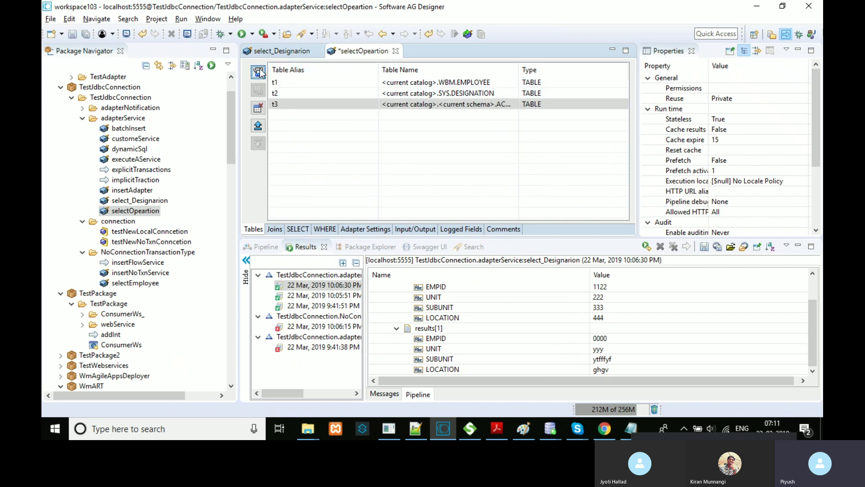
click(486, 105)
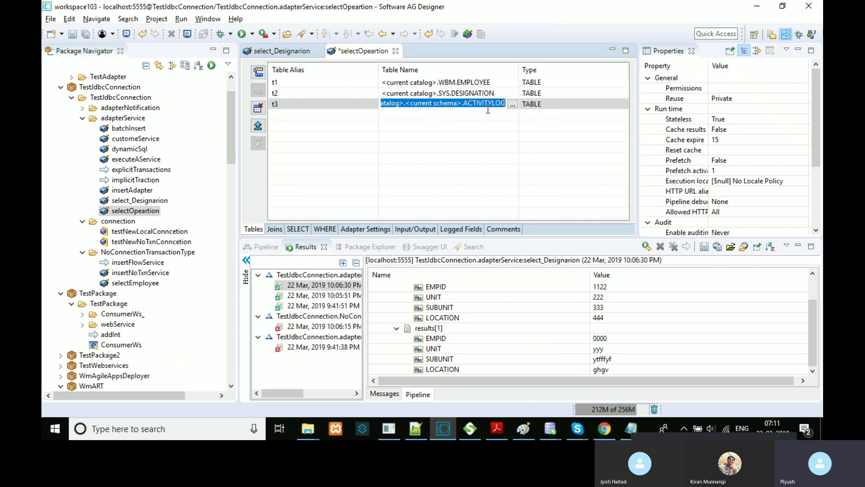
click(512, 104)
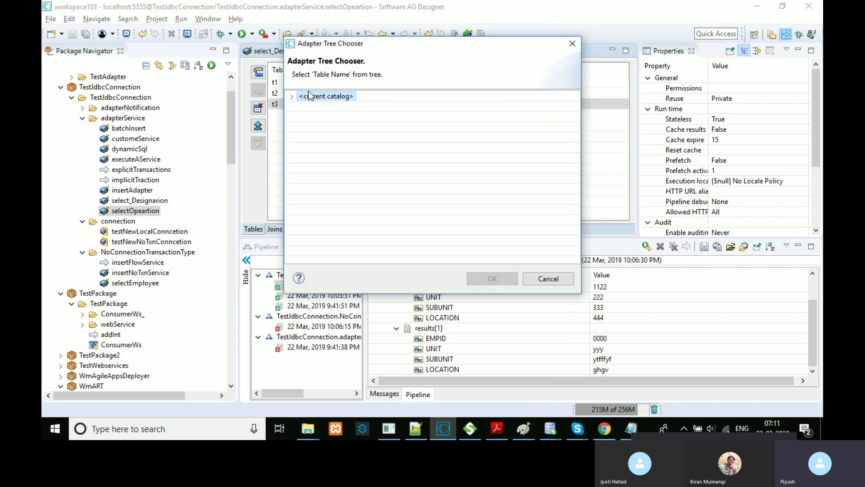
click(292, 96)
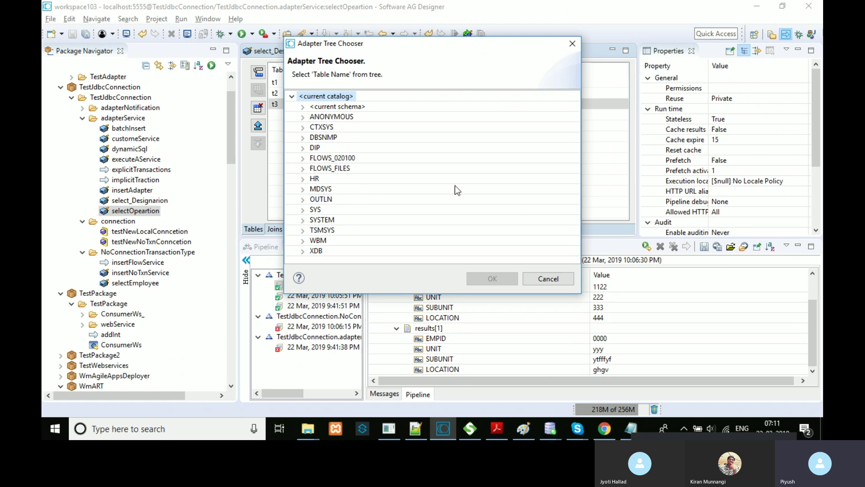
click(548, 278)
click(258, 108)
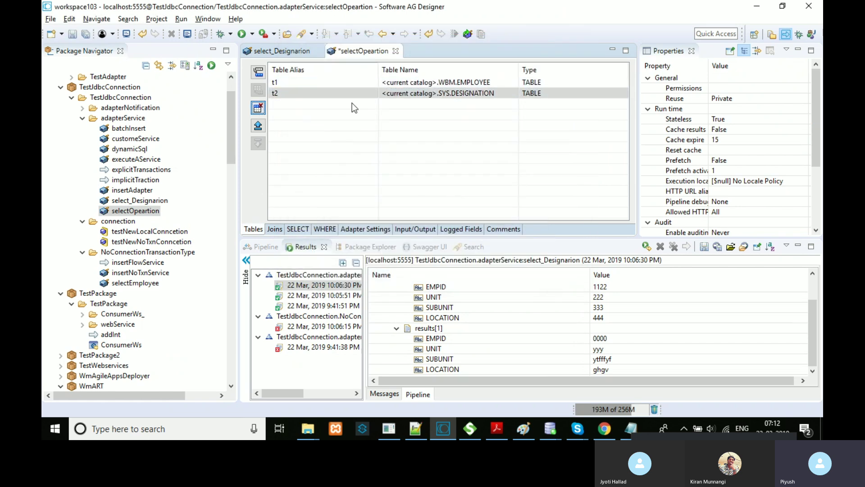
Step: Remove the SYS.DESIGNATION table (t2) from the selectOpeartion service and save the service
drag(519, 68, 518, 68)
click(470, 94)
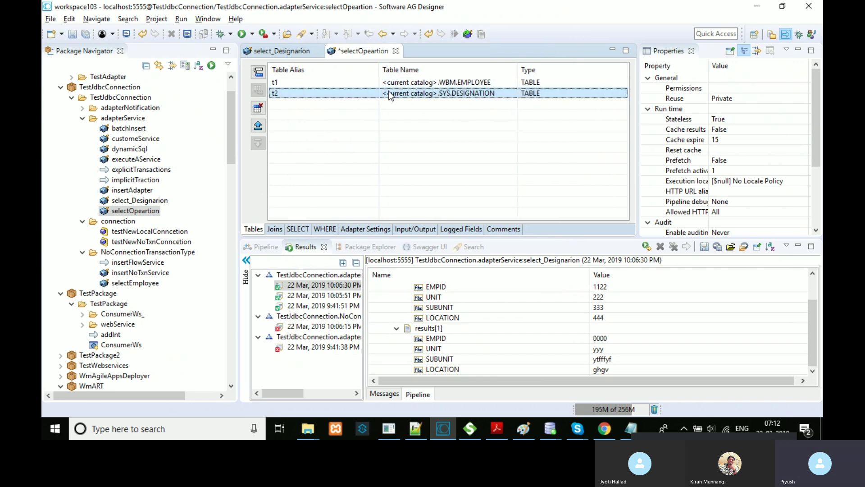
click(274, 230)
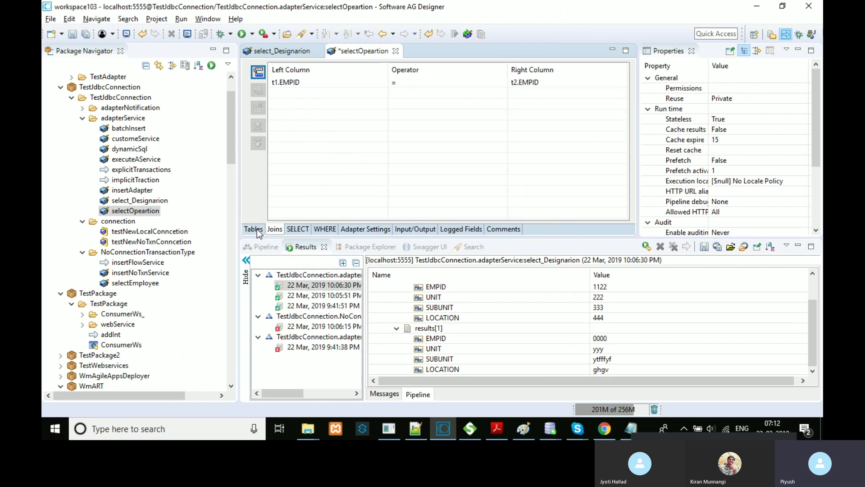
click(257, 229)
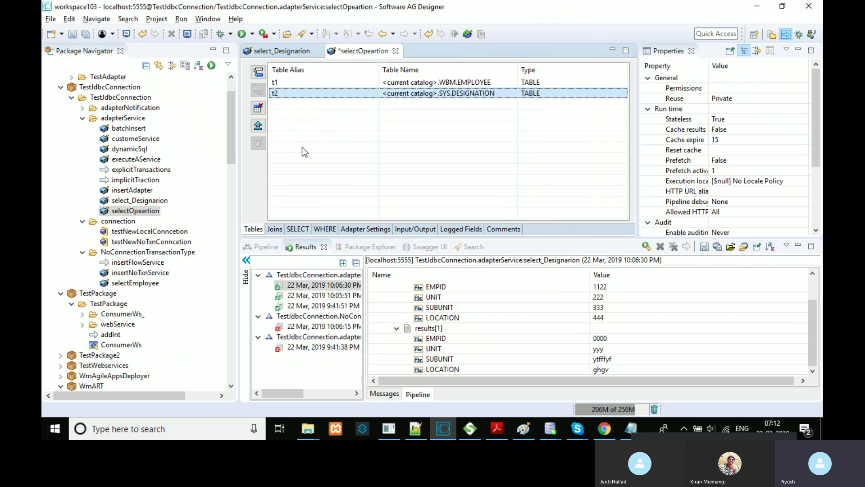
click(258, 109)
click(72, 33)
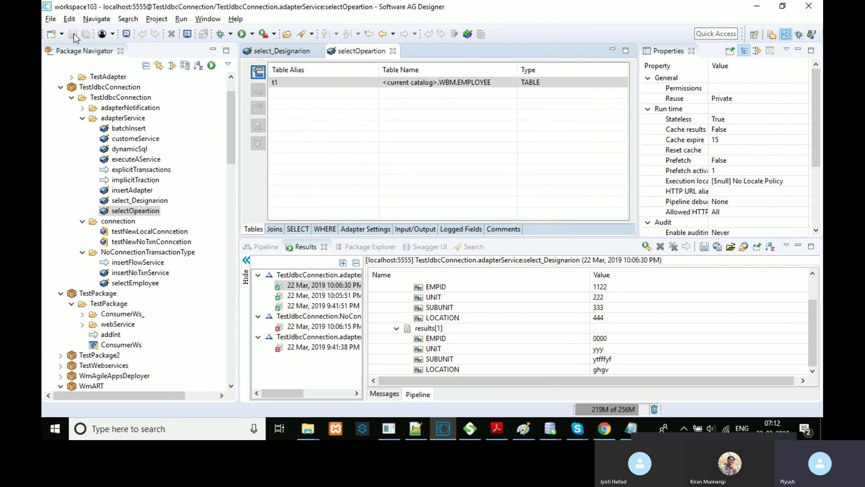
Step: Delete the EMPID join row from the selectOpeartion service and save the service
click(275, 229)
click(279, 81)
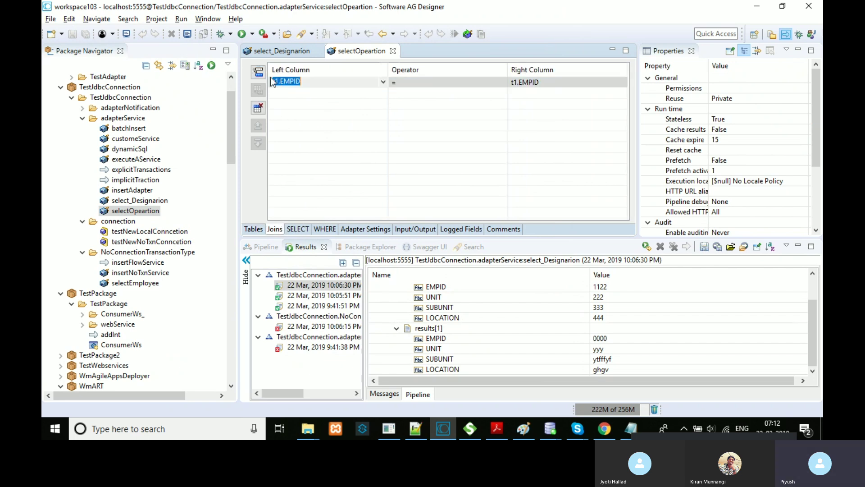
click(258, 109)
key(ctrl+s)
click(298, 228)
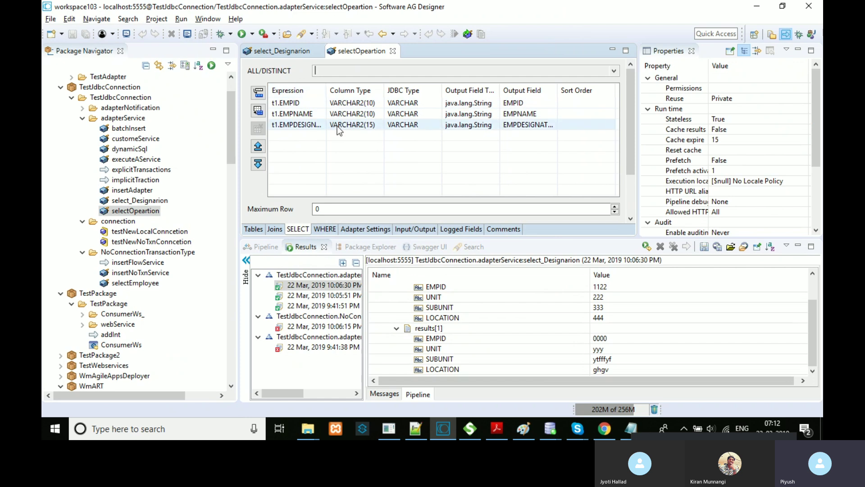
click(255, 229)
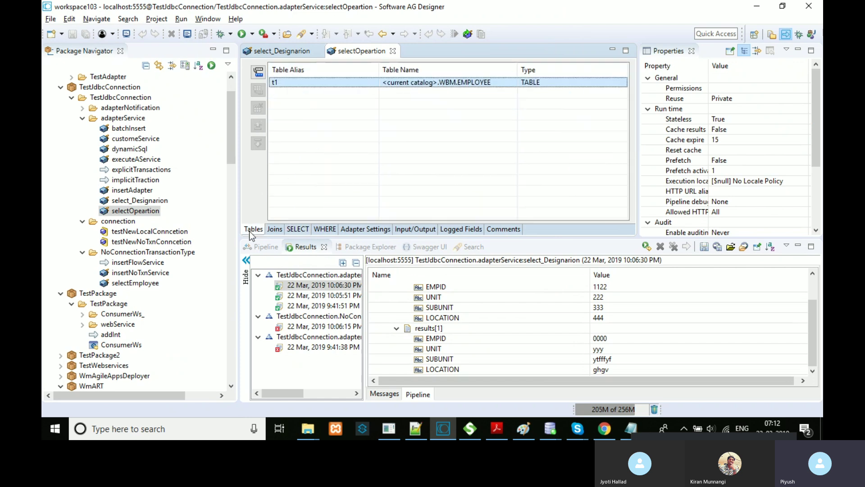
click(299, 228)
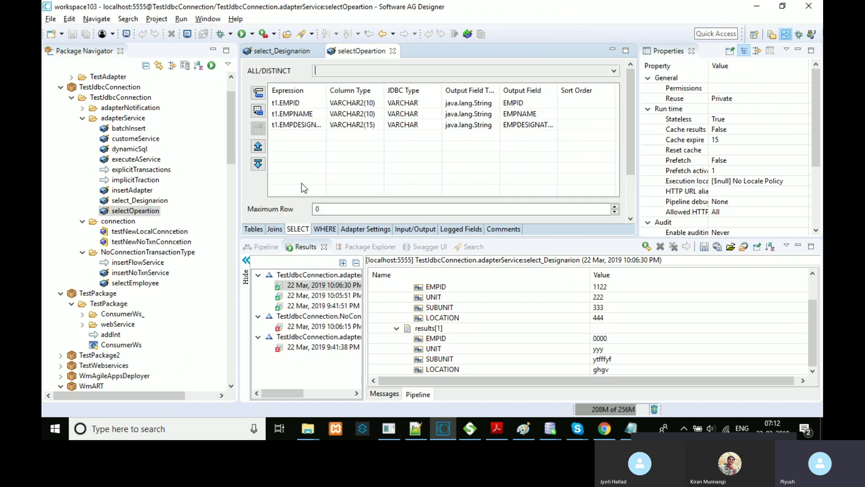
click(259, 111)
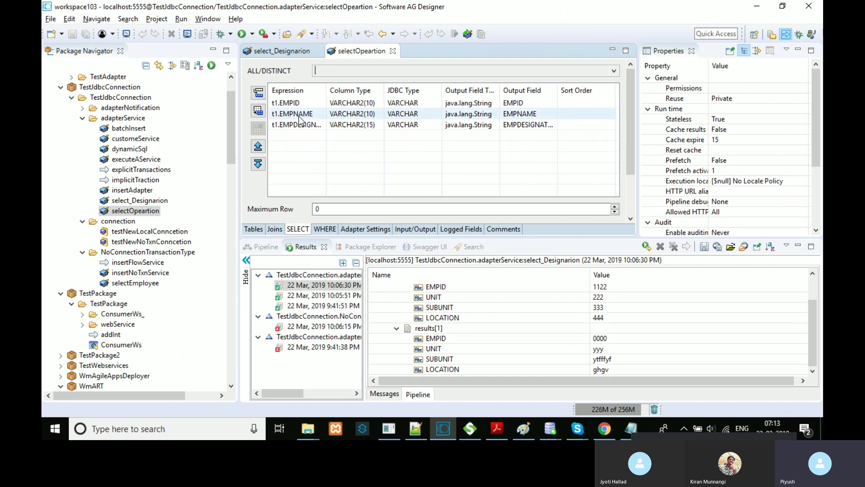
click(265, 96)
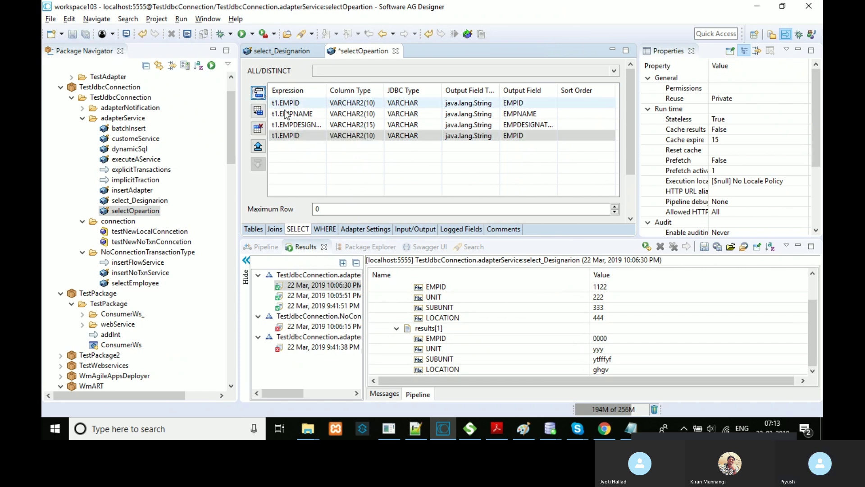
click(315, 136)
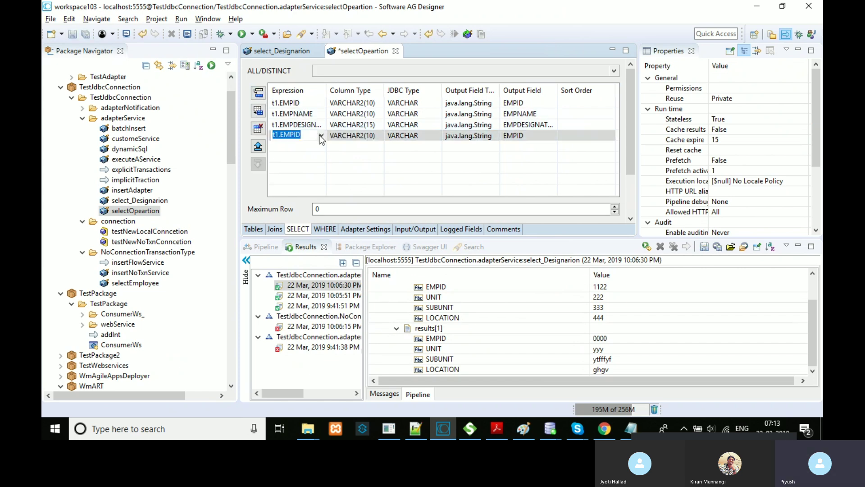
click(322, 135)
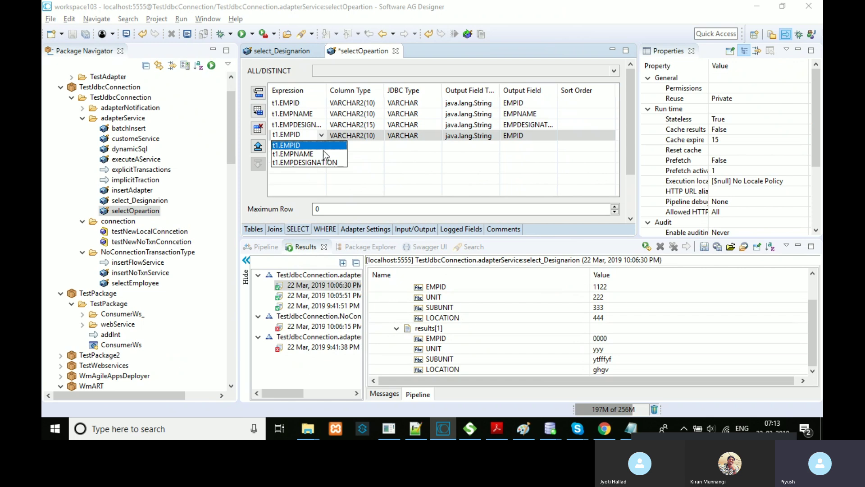
click(384, 157)
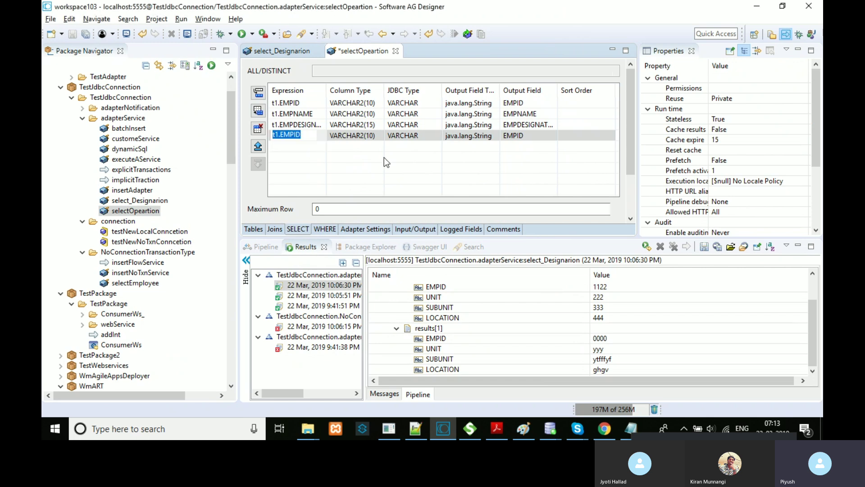
click(260, 128)
click(72, 34)
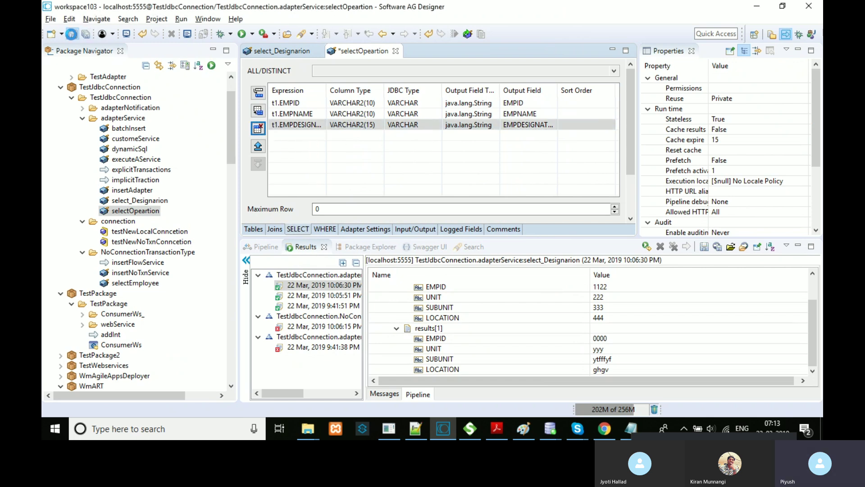
Step: Examine the service's WHERE conditions, adapter settings and expanded input and output signature, comparing the output fields with the selected columns
click(326, 229)
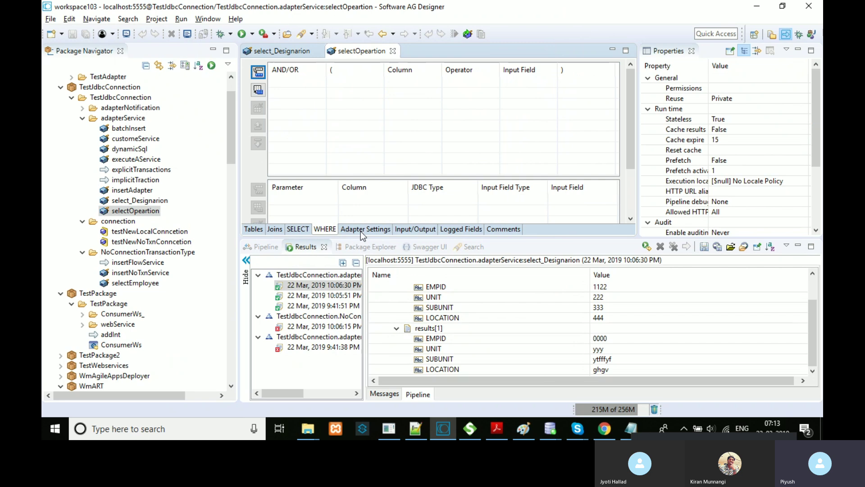
click(374, 230)
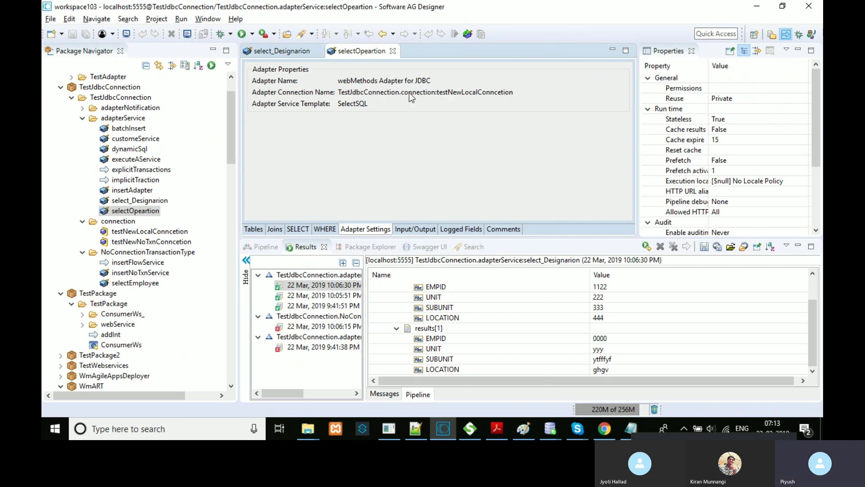
click(426, 231)
click(253, 132)
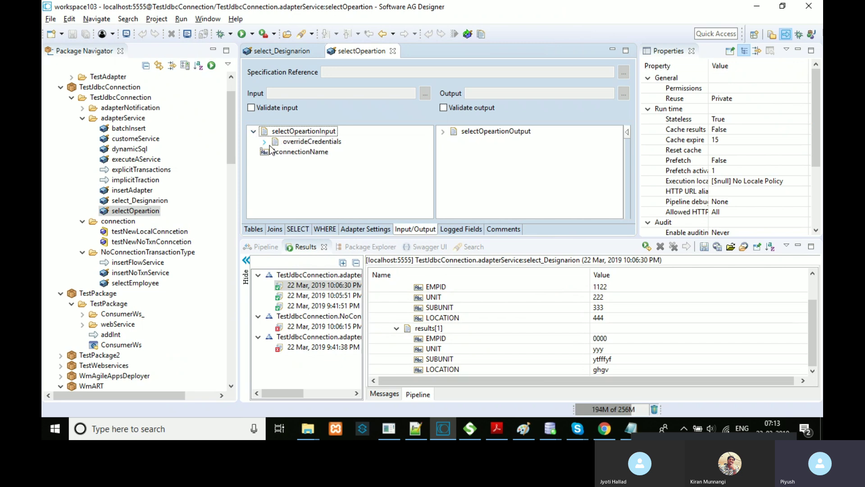
click(265, 141)
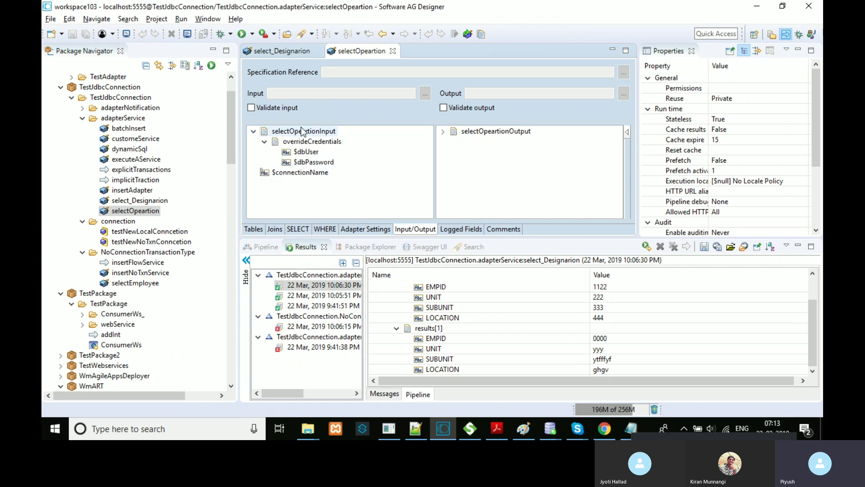
click(442, 131)
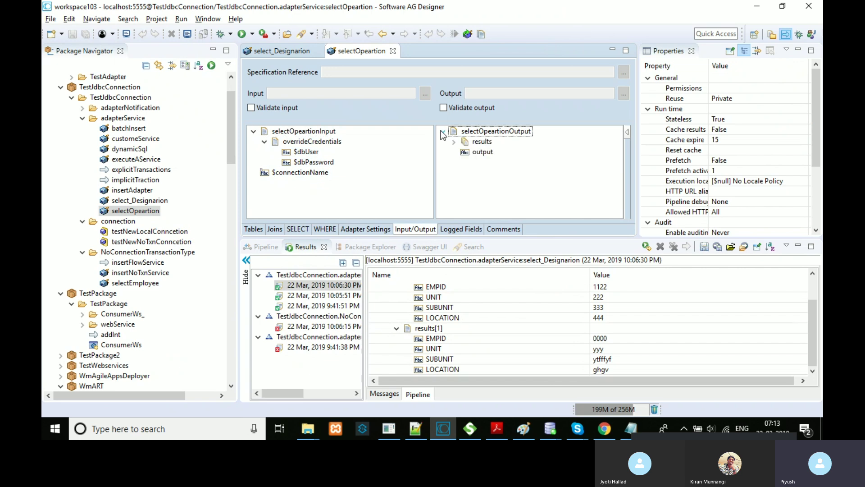
click(454, 142)
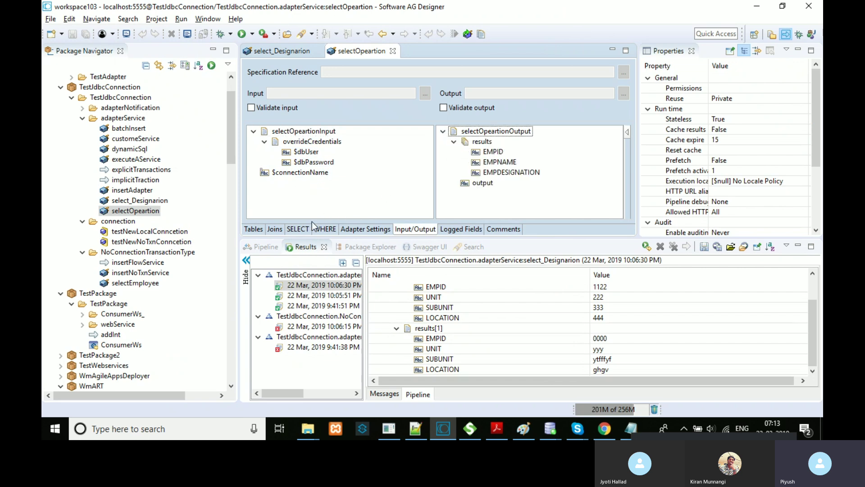
click(292, 230)
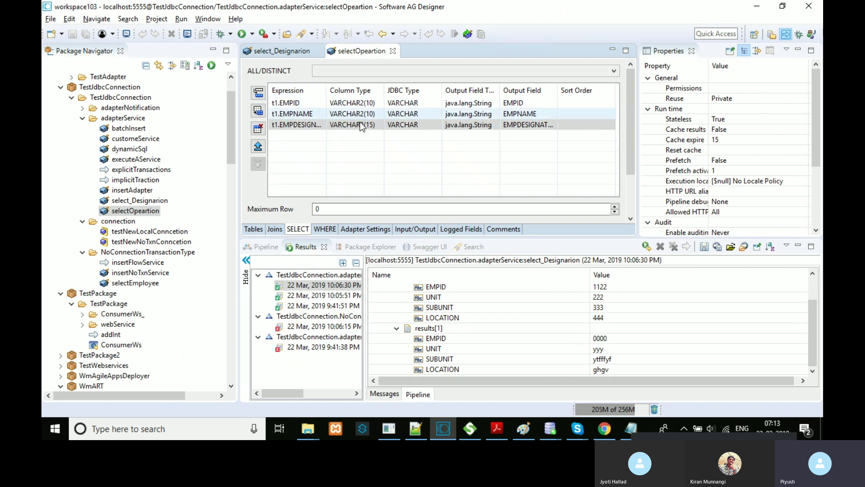
click(410, 230)
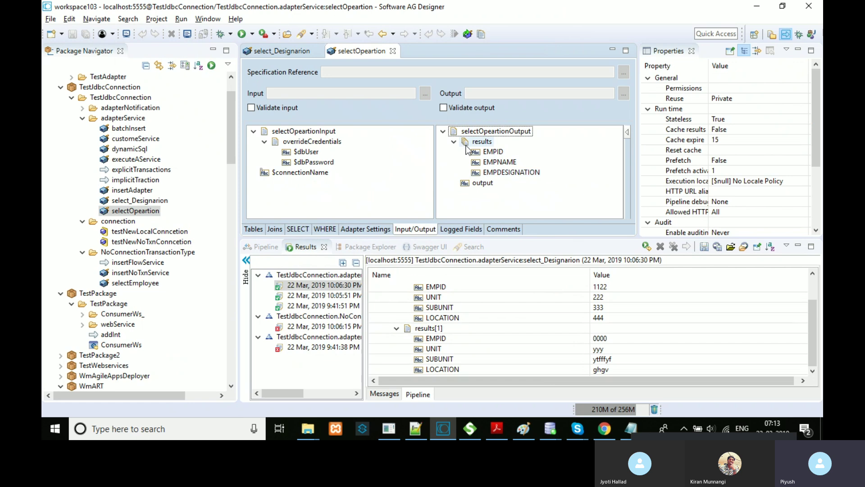
Step: Examine the $connectionName input field and its properties alongside the connection named in the adapter settings
mouse_move(494, 173)
click(340, 165)
click(354, 196)
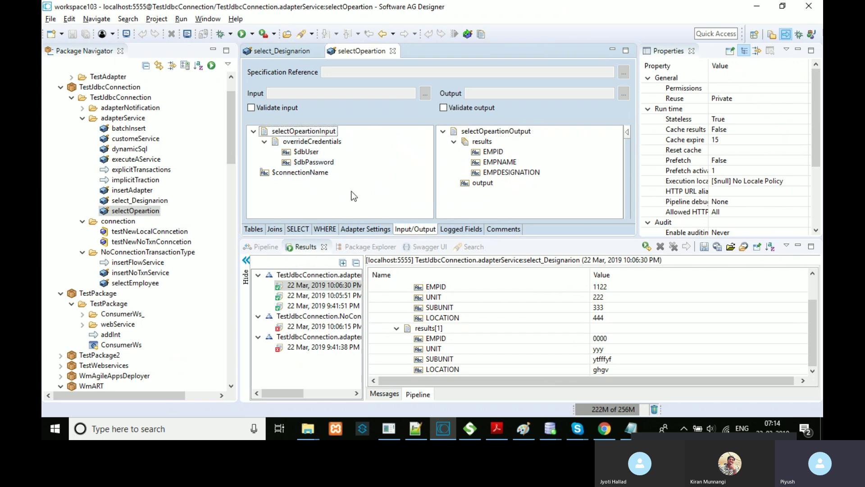
right_click(302, 172)
click(298, 195)
click(347, 229)
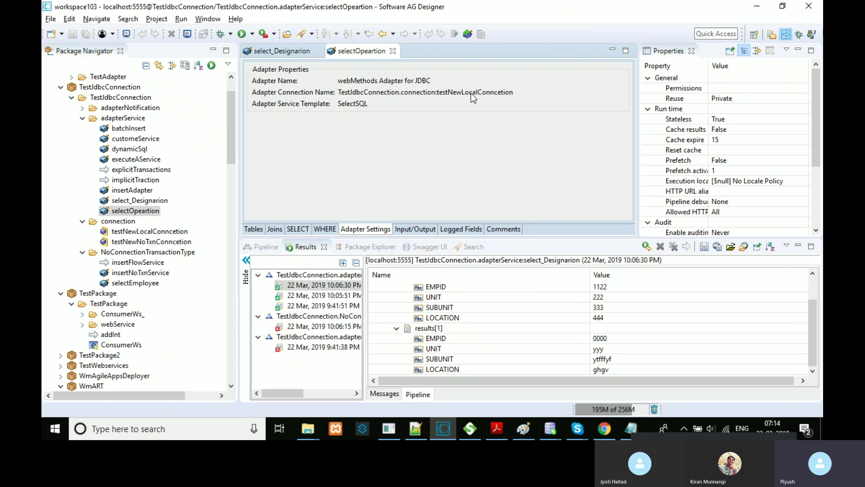
click(421, 228)
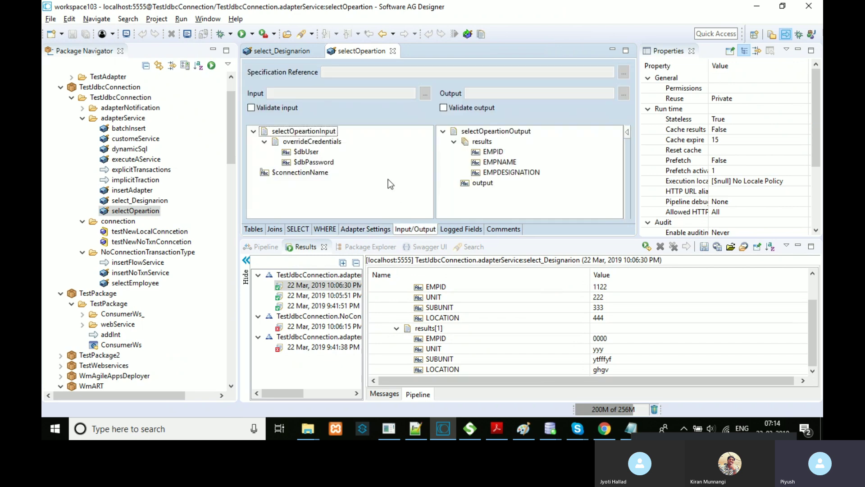
click(318, 175)
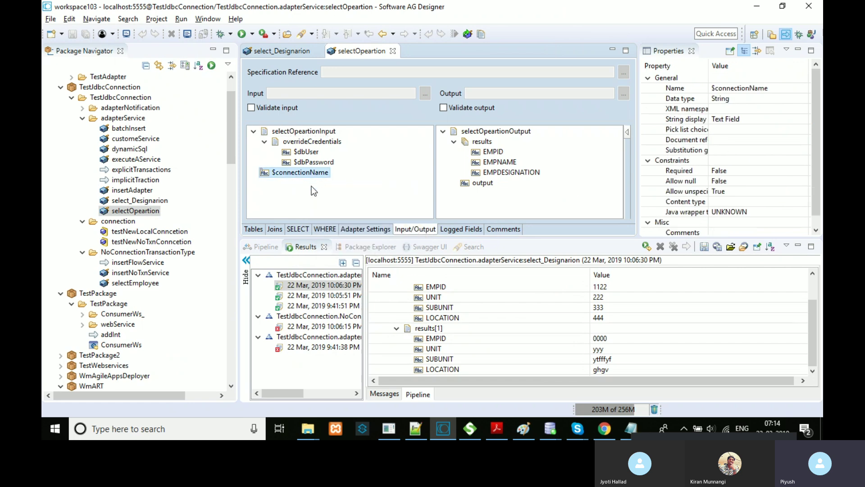
Step: Examine the $dbUser and $dbPassword override credential inputs alongside the connection named in the selectOpeartion adapter settings
click(366, 229)
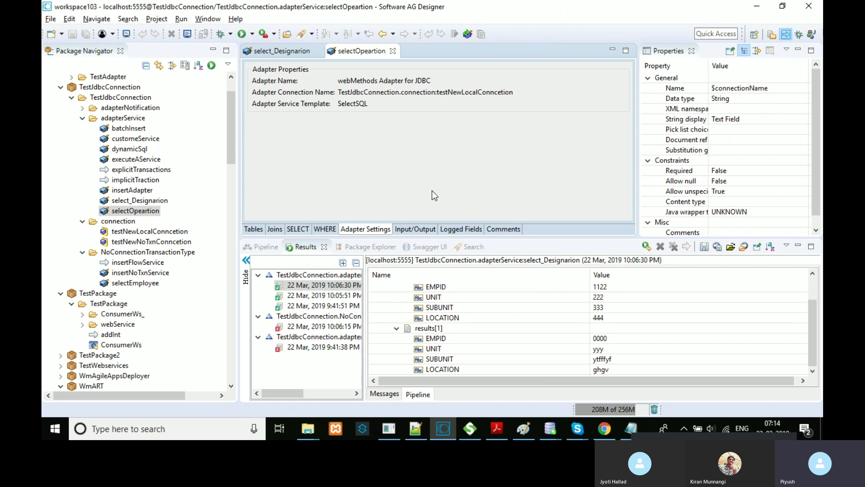
click(423, 229)
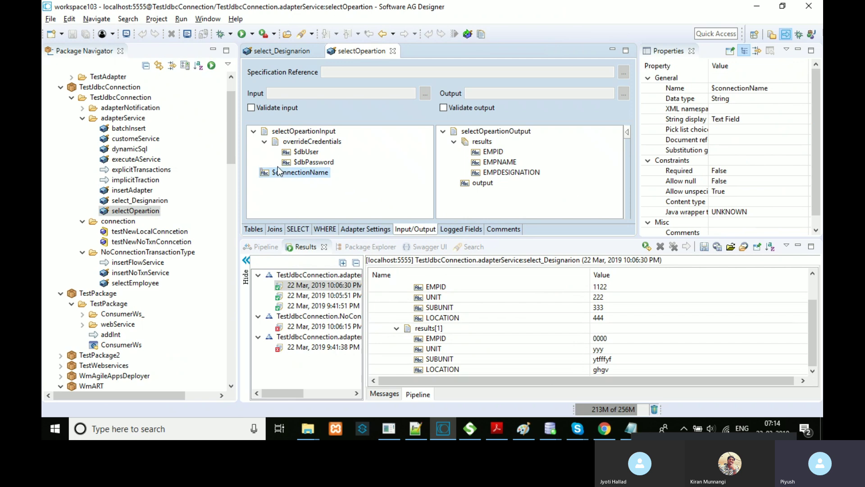
click(317, 153)
click(326, 162)
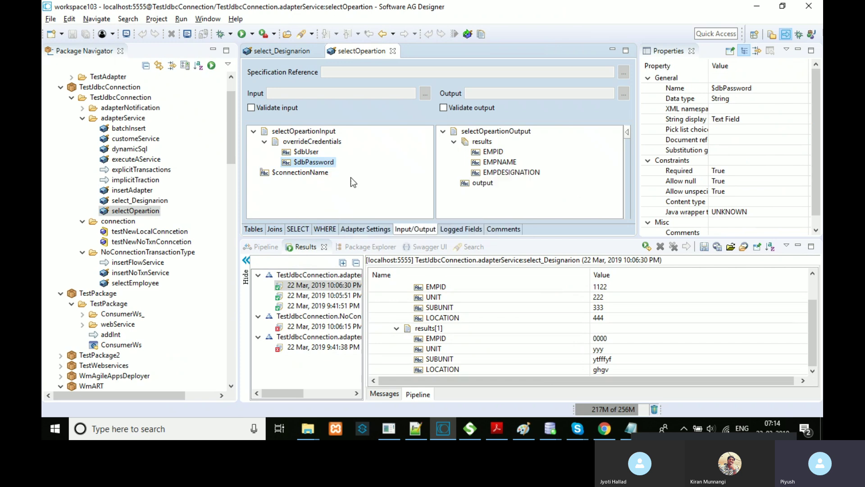
click(371, 228)
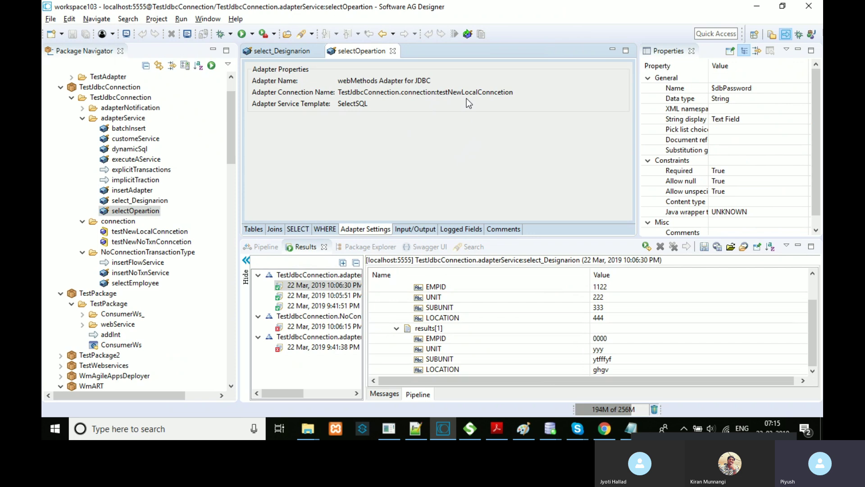
click(415, 229)
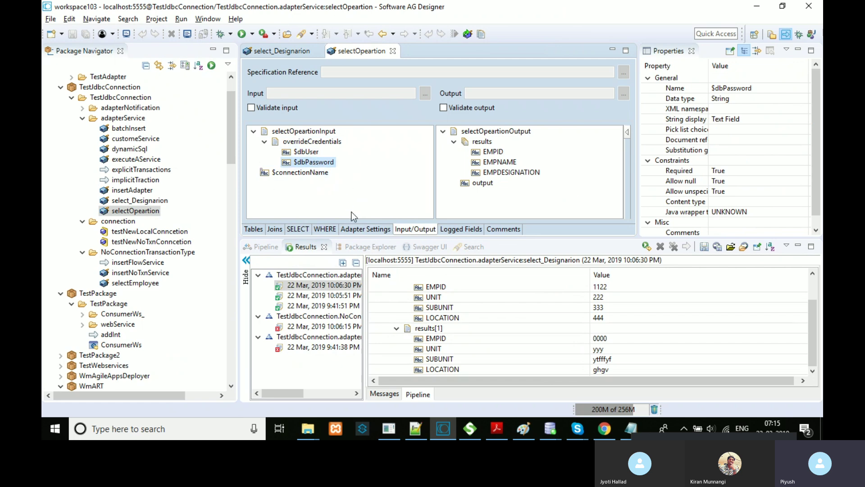
click(361, 229)
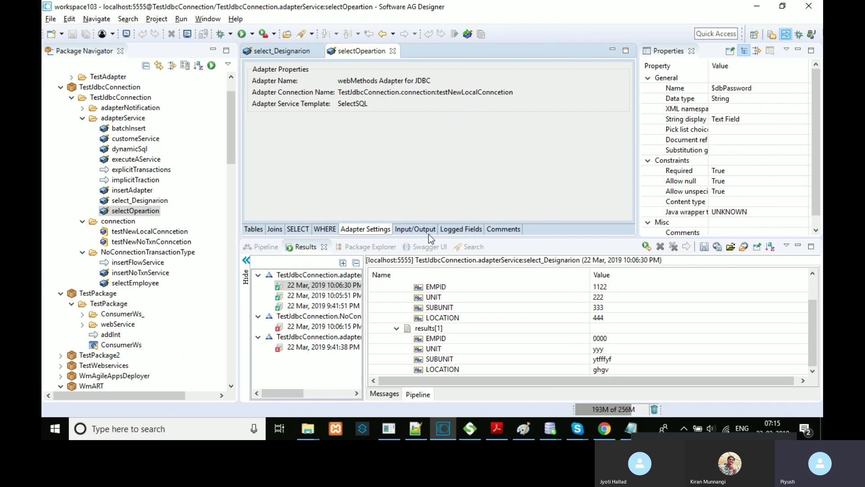
Step: Examine the service's logged fields with the input and output documents expanded, its comments and its selected columns
click(462, 229)
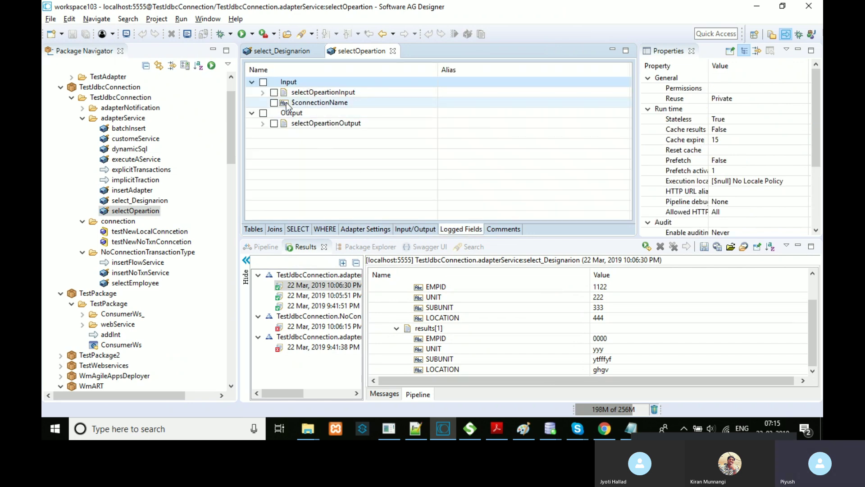
click(263, 92)
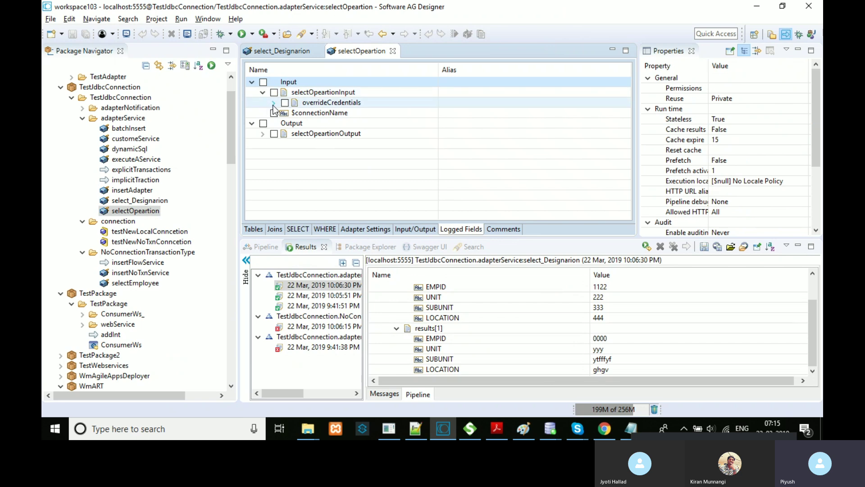
click(274, 102)
click(263, 154)
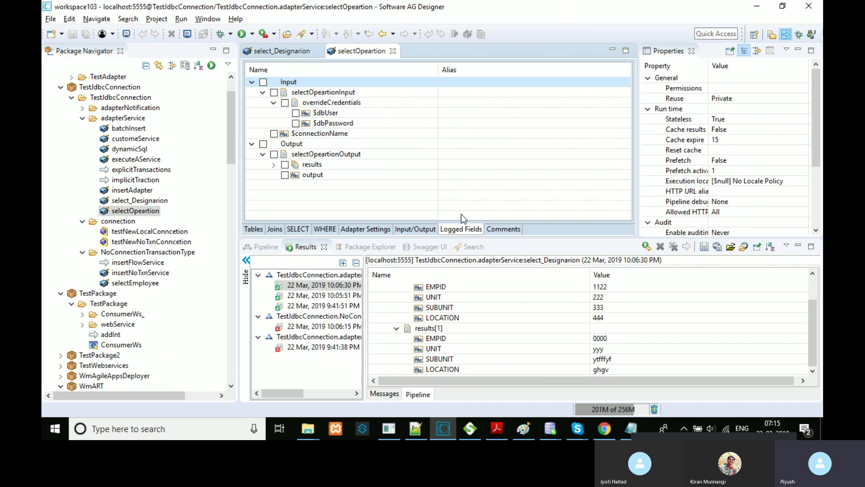
click(505, 229)
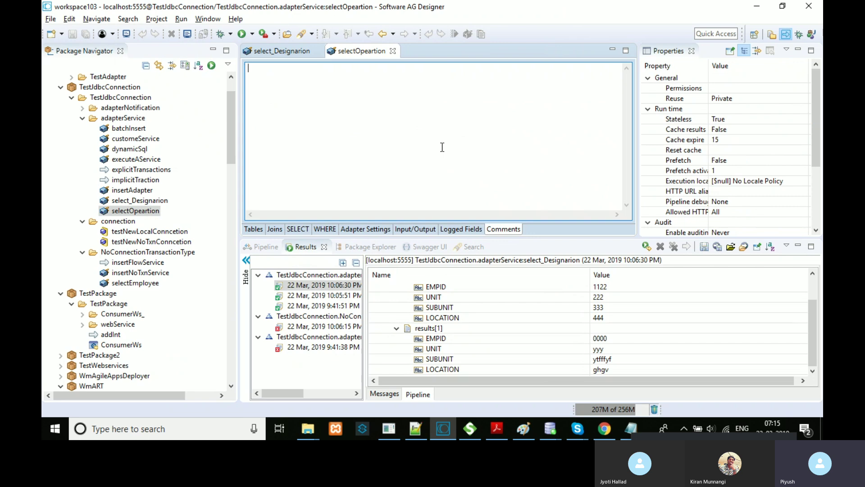
click(296, 229)
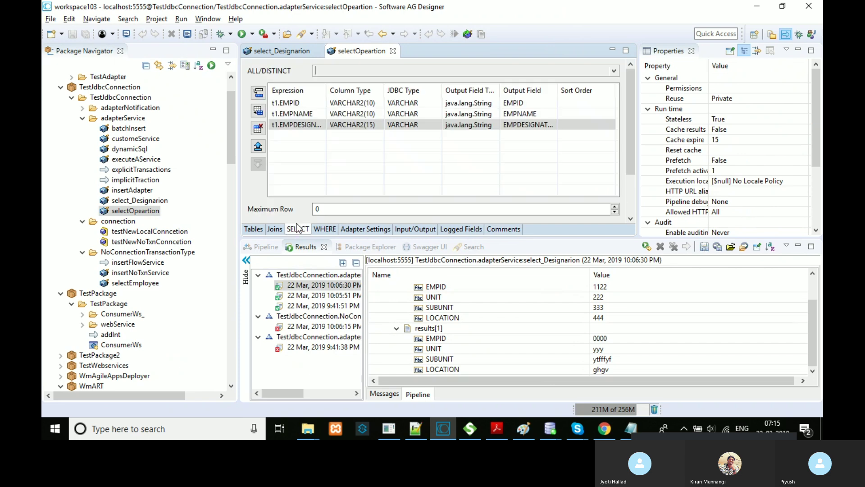
Step: Run the selectOpeartion service without supplying any input values
click(411, 231)
right_click(397, 178)
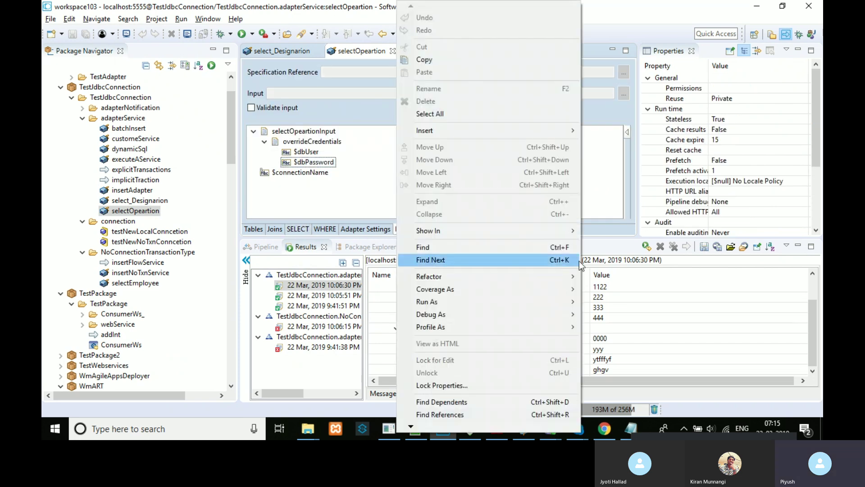
mouse_move(504, 301)
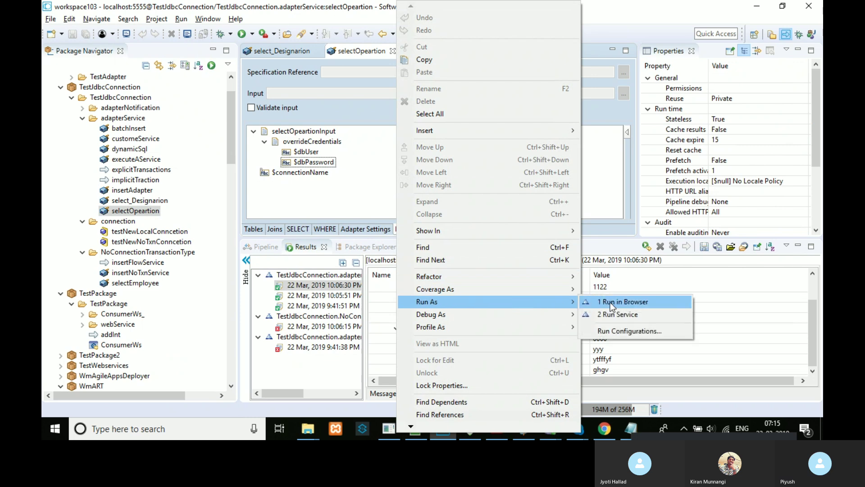
click(621, 313)
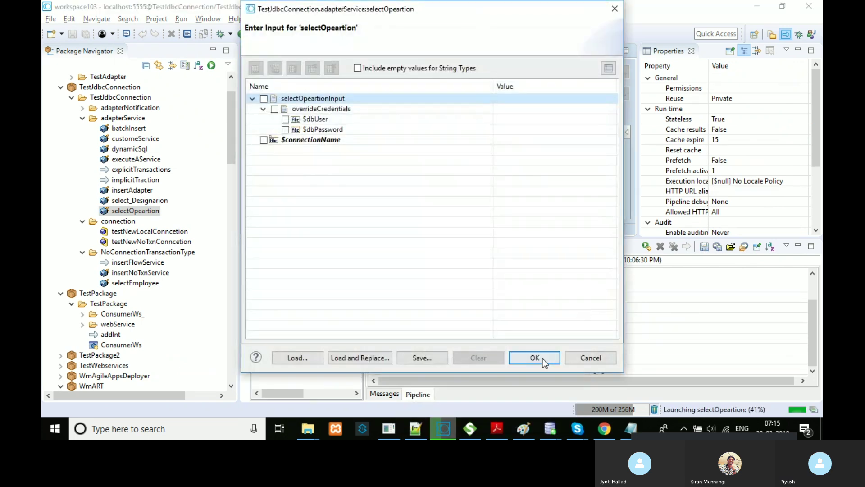
click(543, 359)
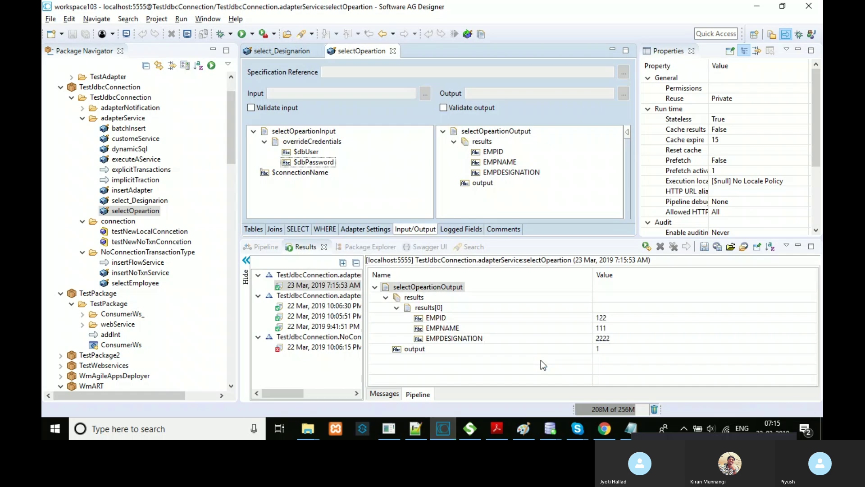
Step: Run the selectOpeartion service again, widening the input dialog's value column and leaving the override credentials and $connectionName empty
right_click(369, 180)
mouse_move(516, 305)
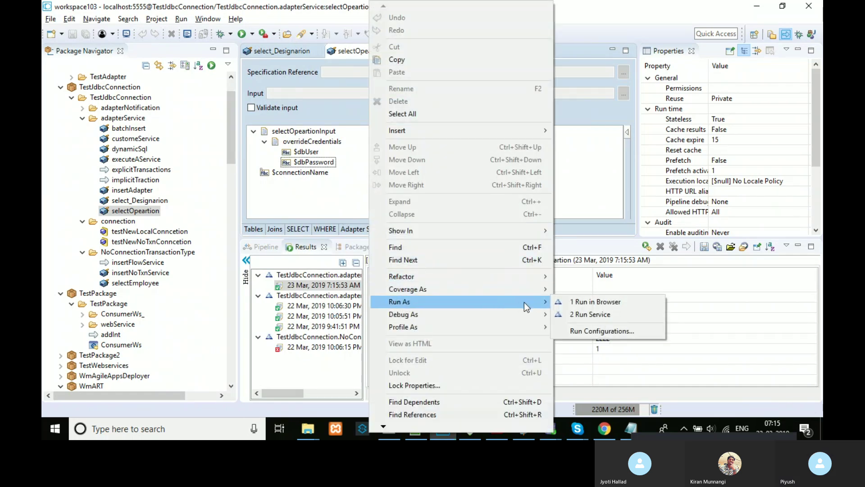
click(597, 315)
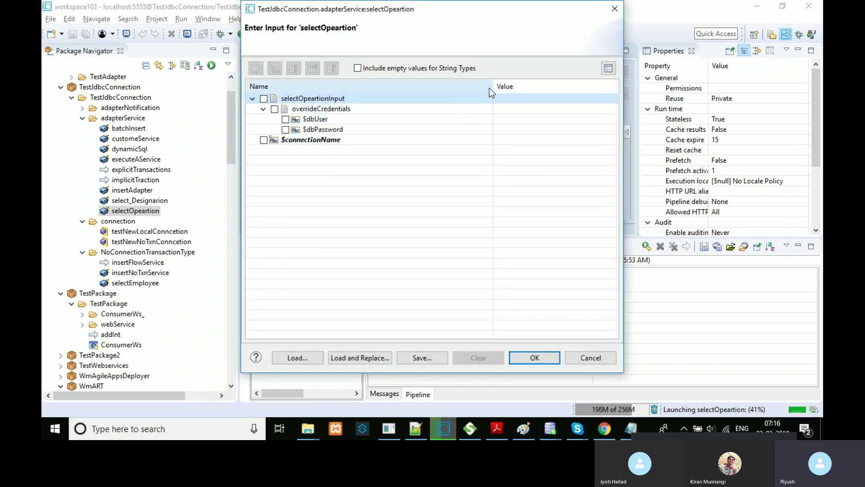
drag(494, 85, 439, 79)
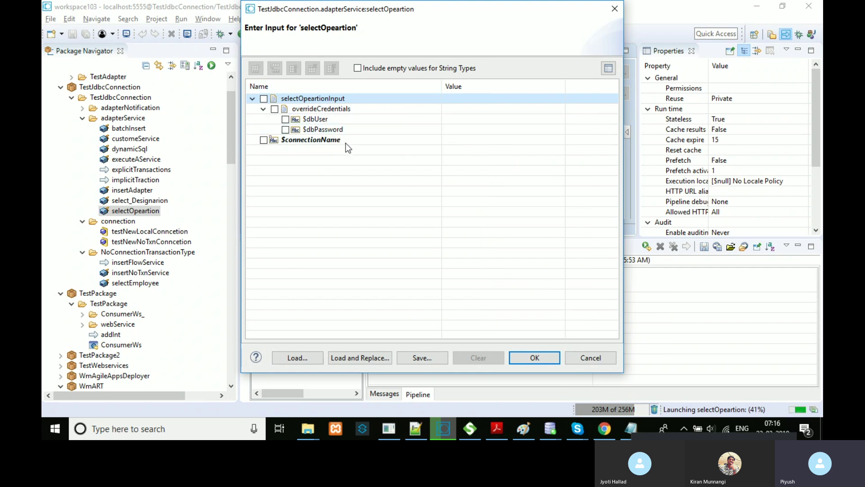
click(543, 358)
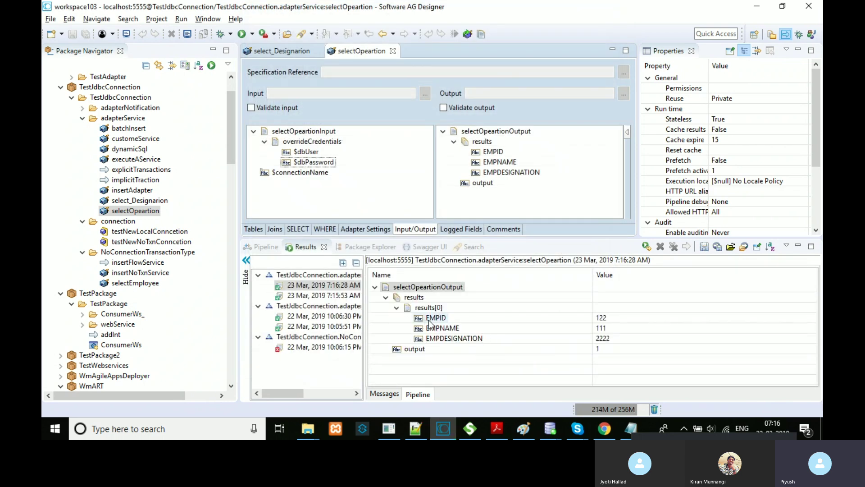
Step: Examine the output value in the run results alongside the Result Field and Result Field Type configured for the SELECT operation
click(448, 327)
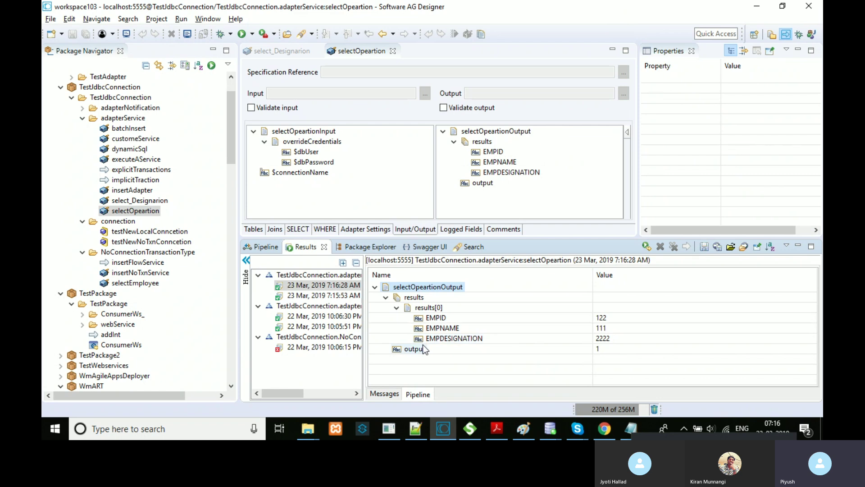
click(413, 348)
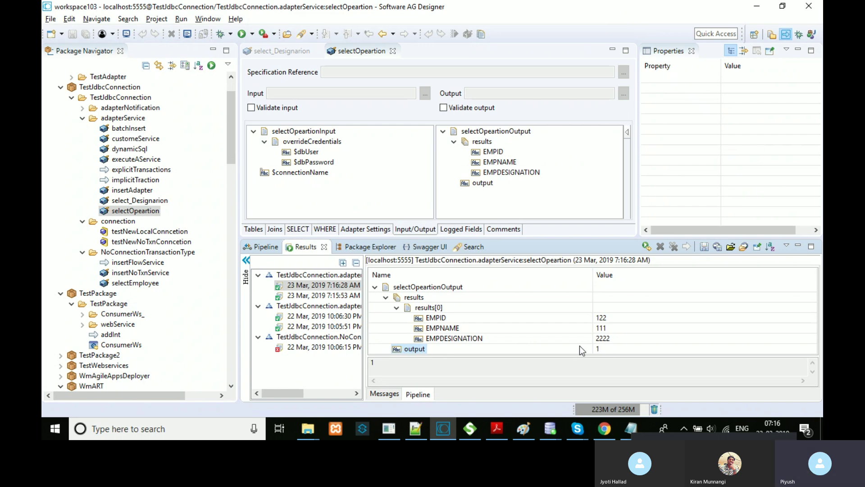
click(298, 229)
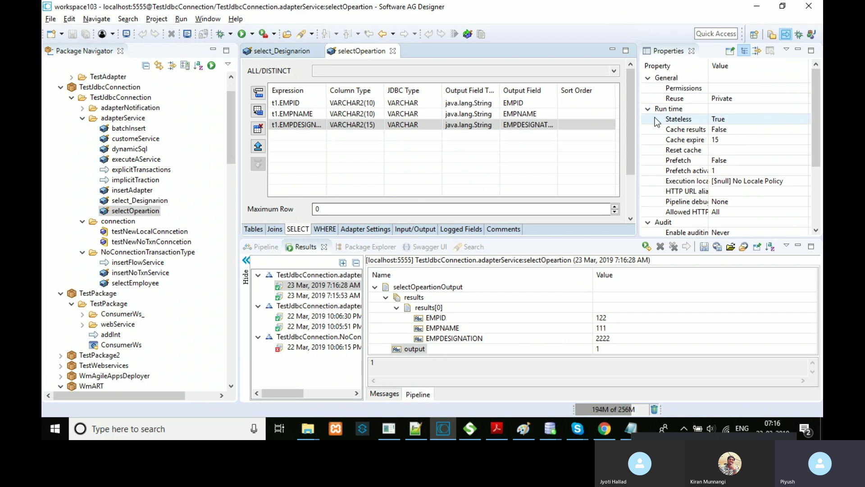
scroll(634, 137, down, 1)
drag(634, 142, 630, 191)
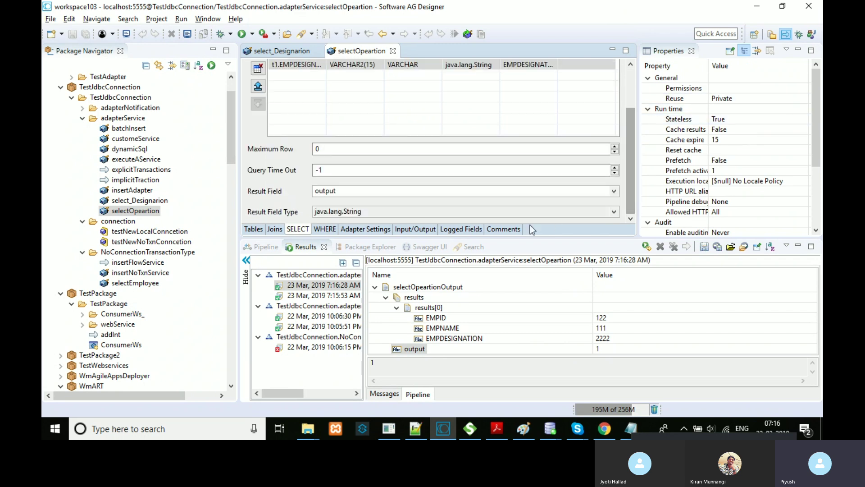
drag(512, 237, 512, 280)
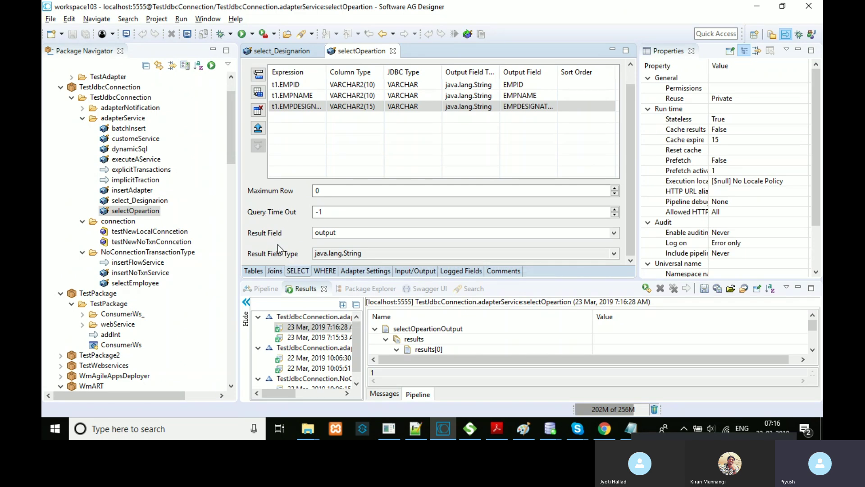
drag(346, 233, 309, 233)
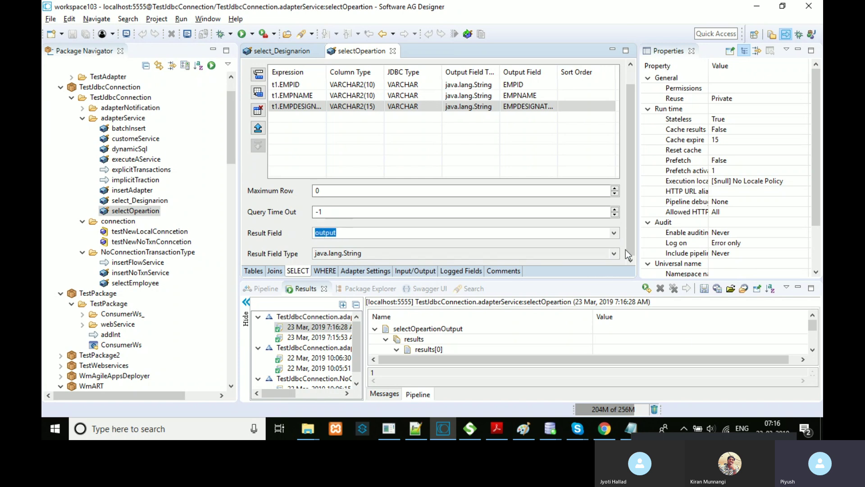
click(812, 350)
click(813, 349)
click(813, 350)
click(813, 350)
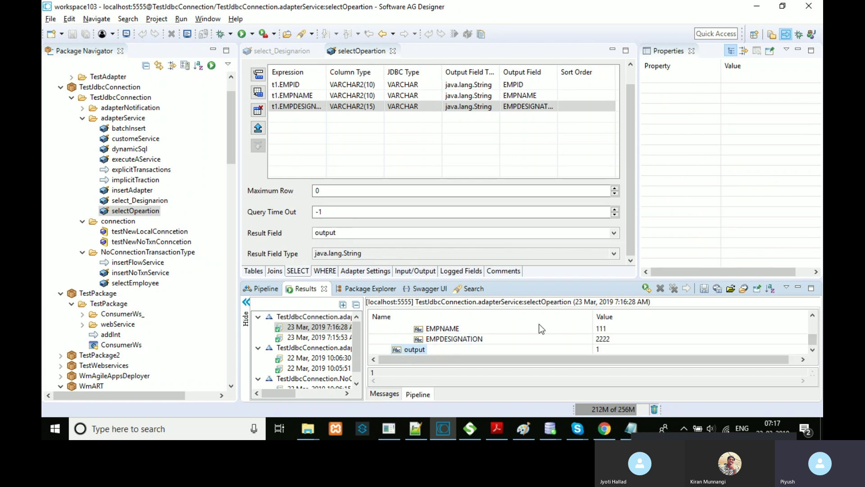
drag(814, 340, 815, 314)
Step: Try a Maximum Row limit of 5 for the SELECT operation and restore it to 0
double_click(331, 191)
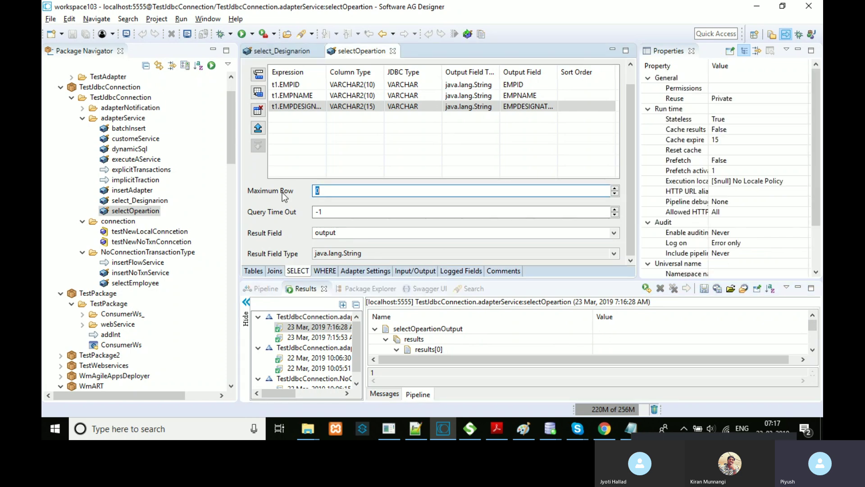
click(318, 190)
drag(343, 189, 317, 191)
click(330, 190)
key(BackSpace)
text(5)
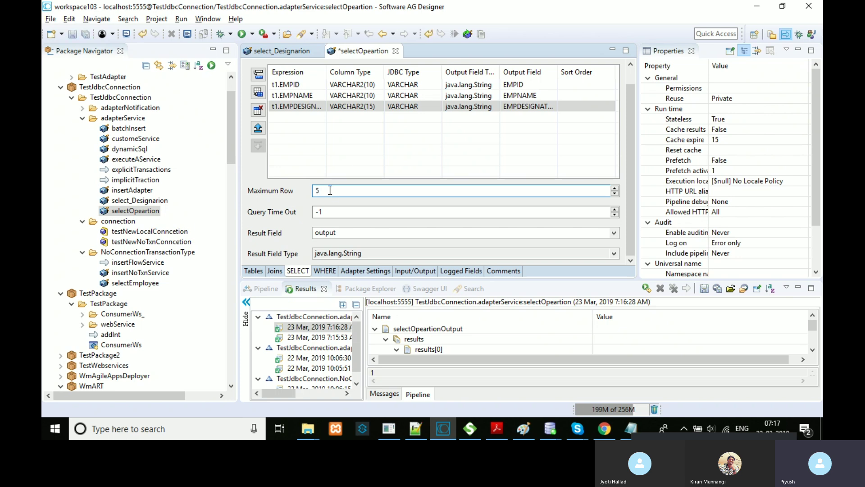
key(BackSpace)
Step: Examine the SELECT operation's Query Time Out setting, along with the service's WHERE conditions, table and input/output signature
double_click(335, 210)
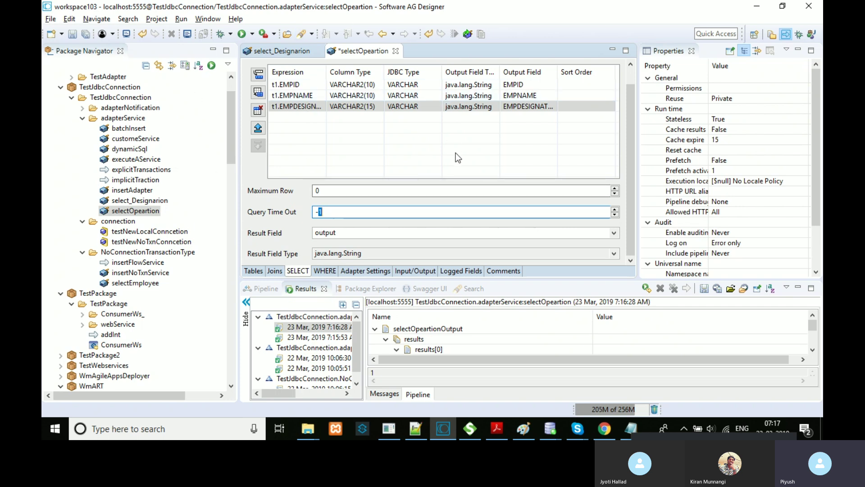
click(260, 271)
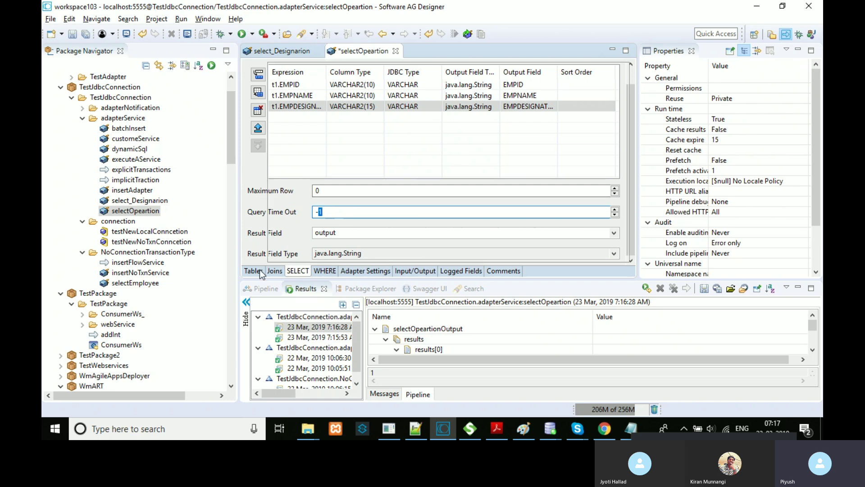
click(316, 272)
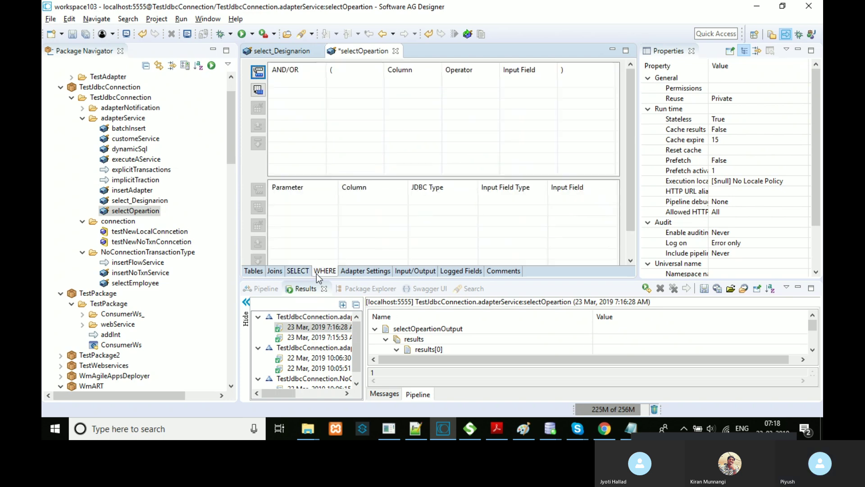
click(306, 271)
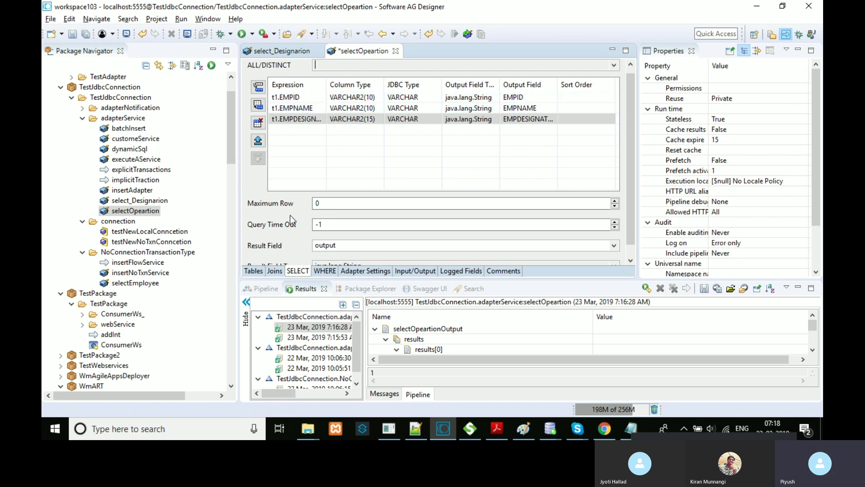
click(254, 271)
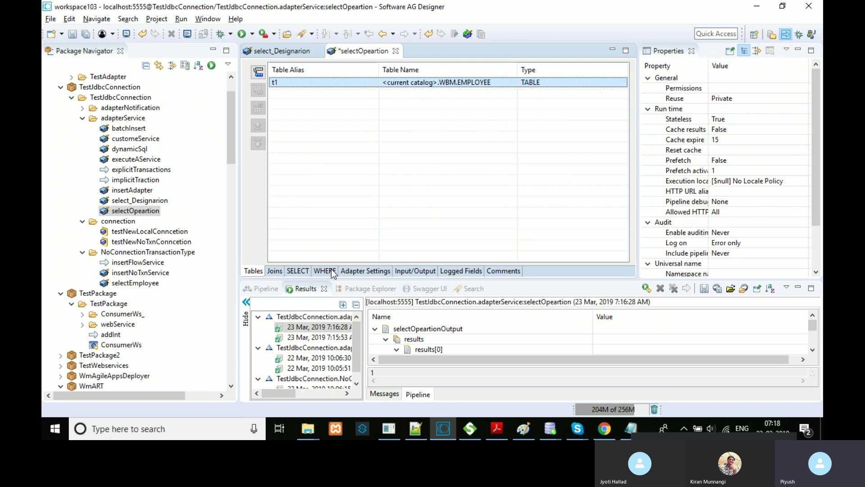
click(408, 272)
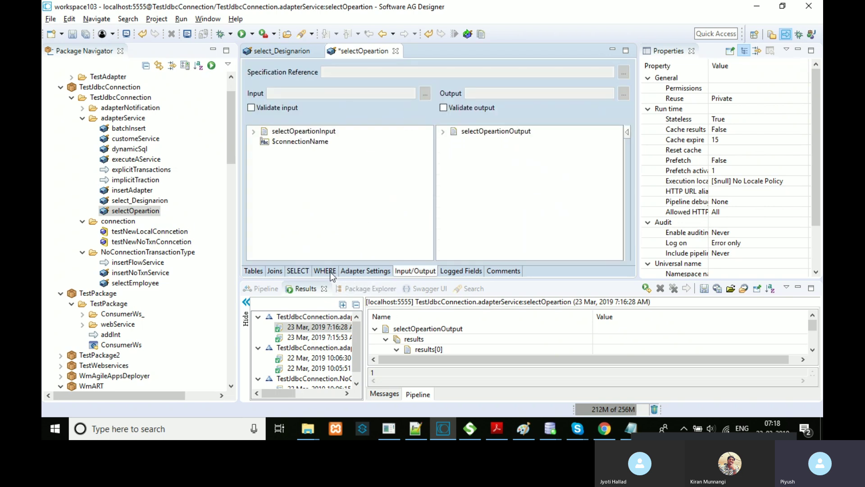
click(300, 271)
scroll(631, 180, down, 2)
double_click(322, 212)
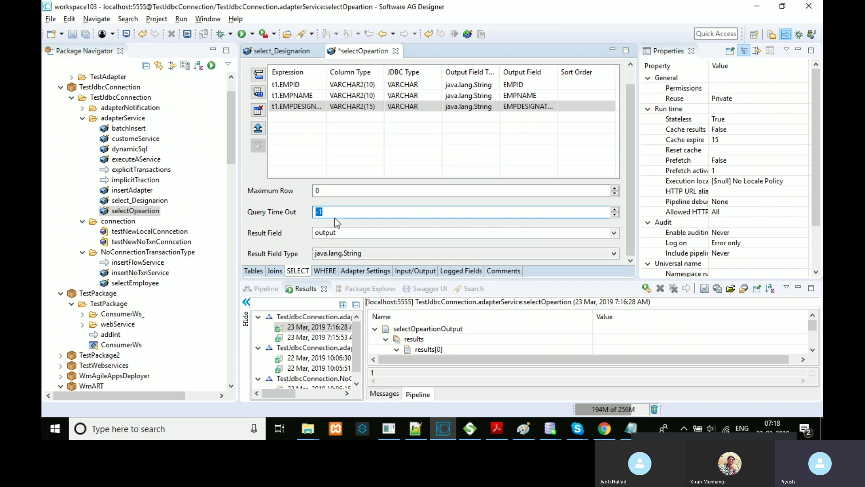
Step: Review the SELECT operation's Query Time Out along with the service's table and join definitions
click(336, 211)
double_click(356, 212)
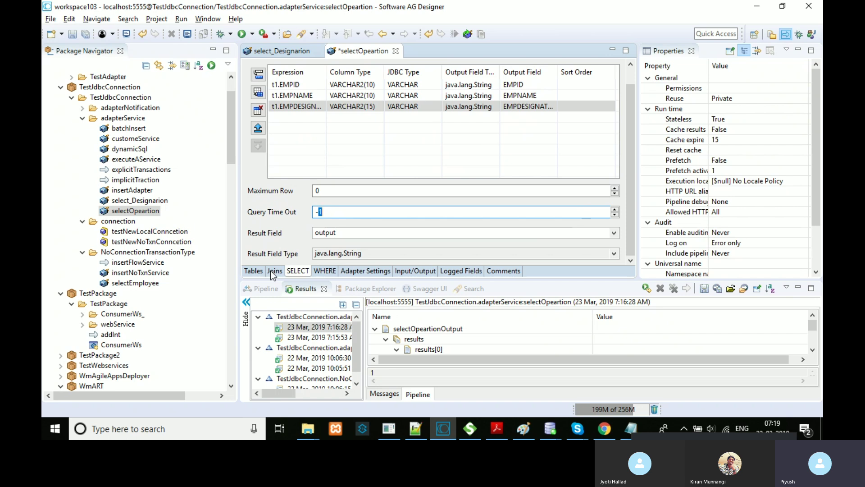
click(253, 271)
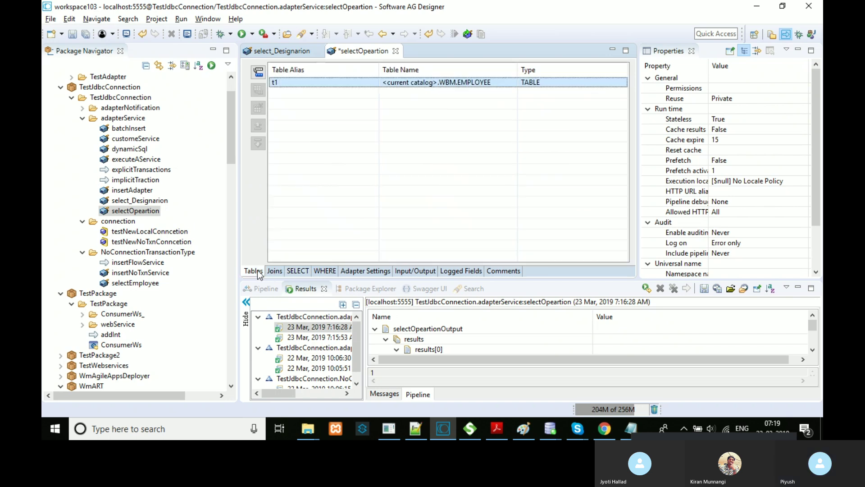
click(276, 272)
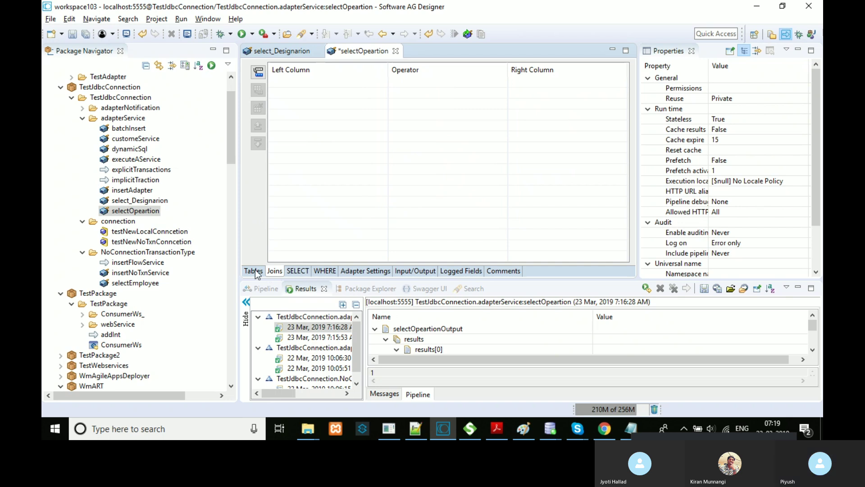
click(259, 271)
click(297, 271)
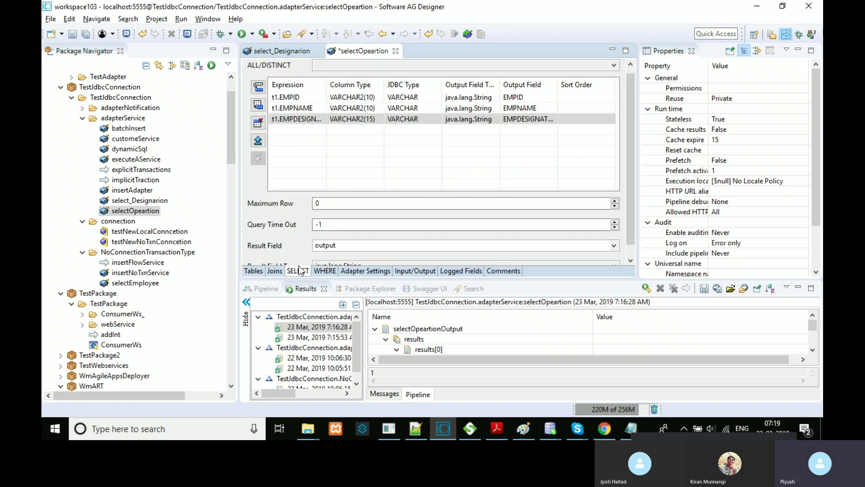
Step: Add a WHERE condition t1.EMPID = ? to selectOpeartion, removing and re-adding the row once and keeping t1.EMPID as the column
drag(522, 279, 525, 201)
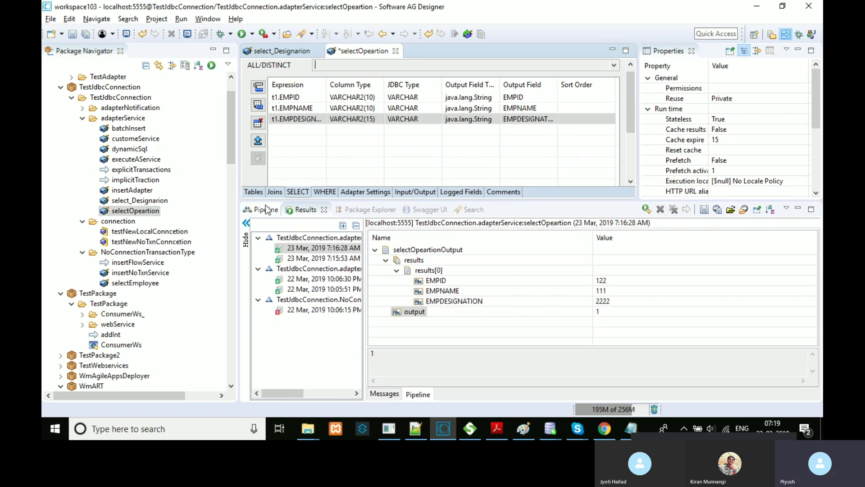
click(324, 193)
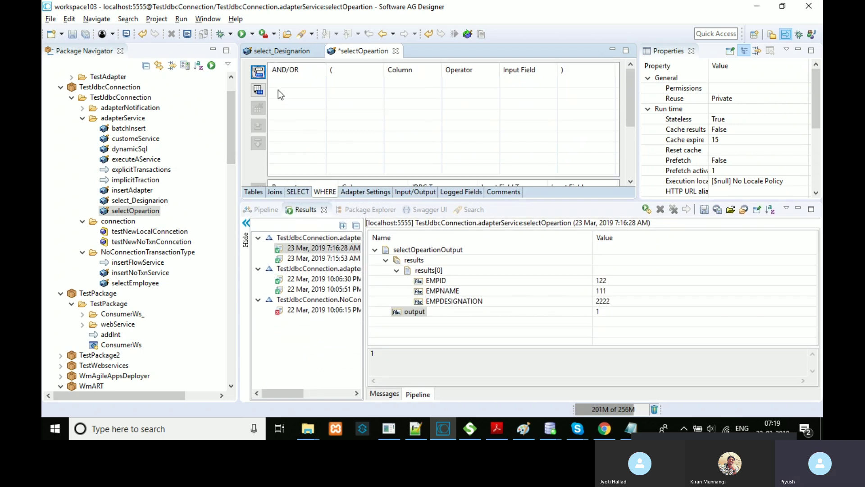
click(260, 75)
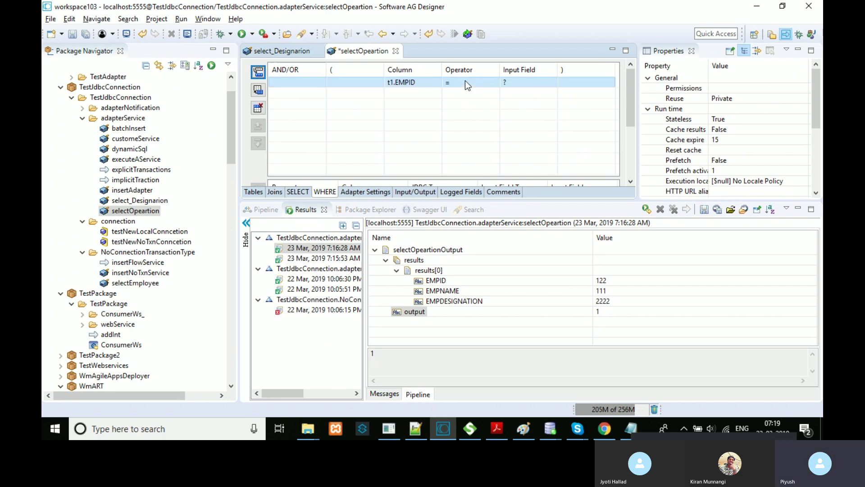
drag(543, 202, 542, 246)
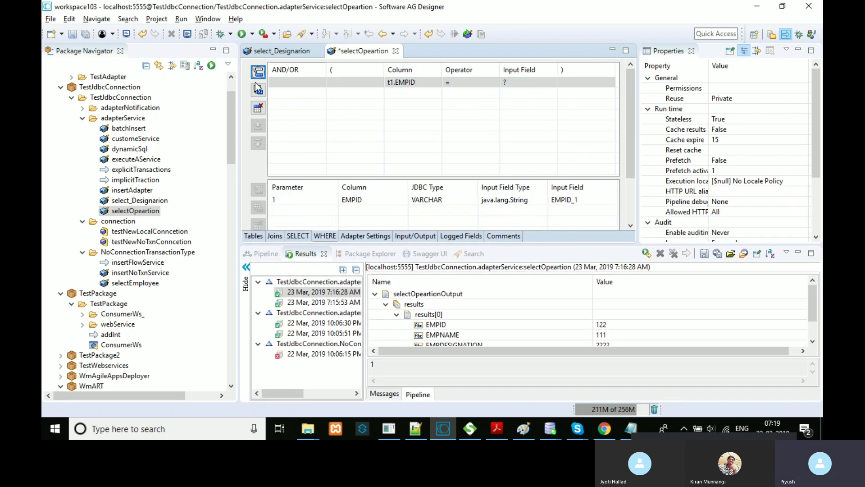
click(260, 106)
click(259, 75)
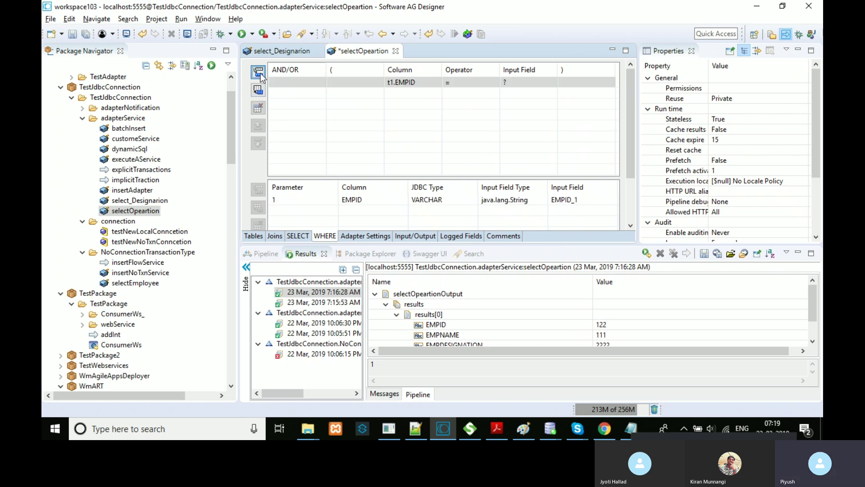
click(428, 82)
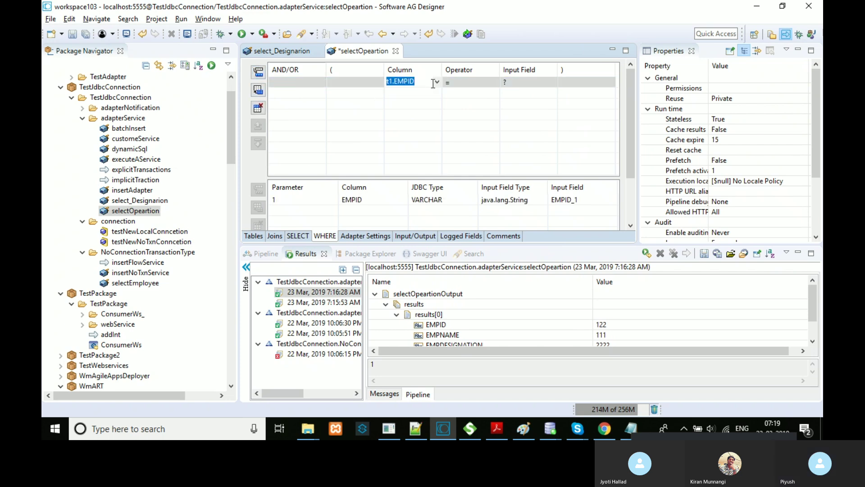
click(437, 82)
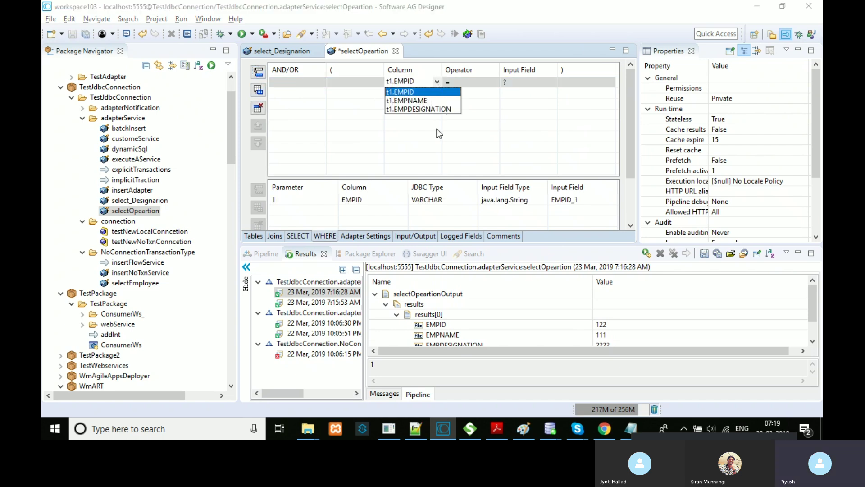
click(425, 93)
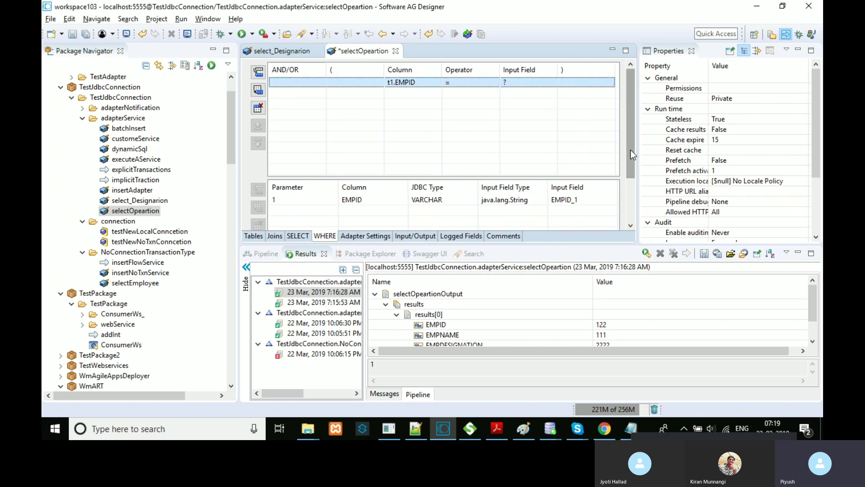
Step: Rename the EMPID parameter's input field to EMPIDNAME and save the service
click(589, 198)
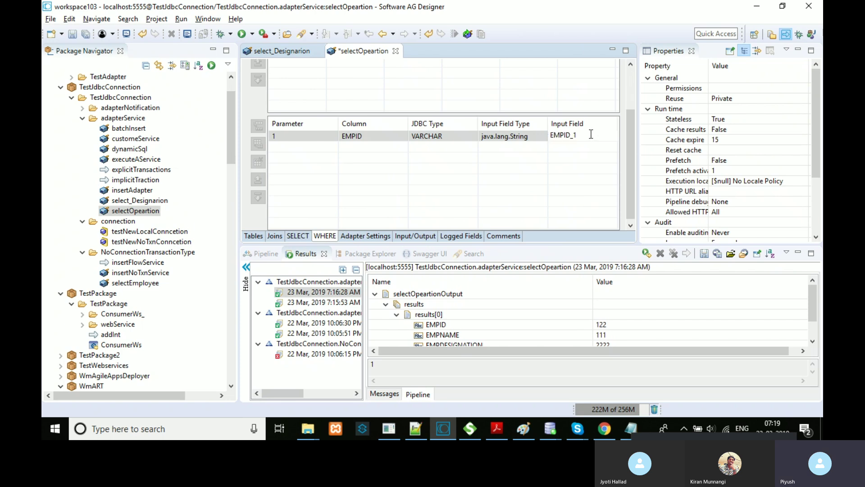
text(EMP)
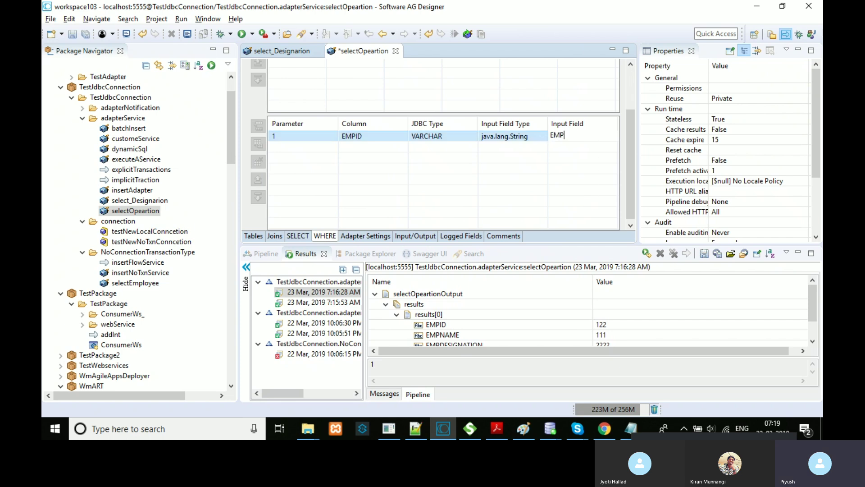
text(IDNAME)
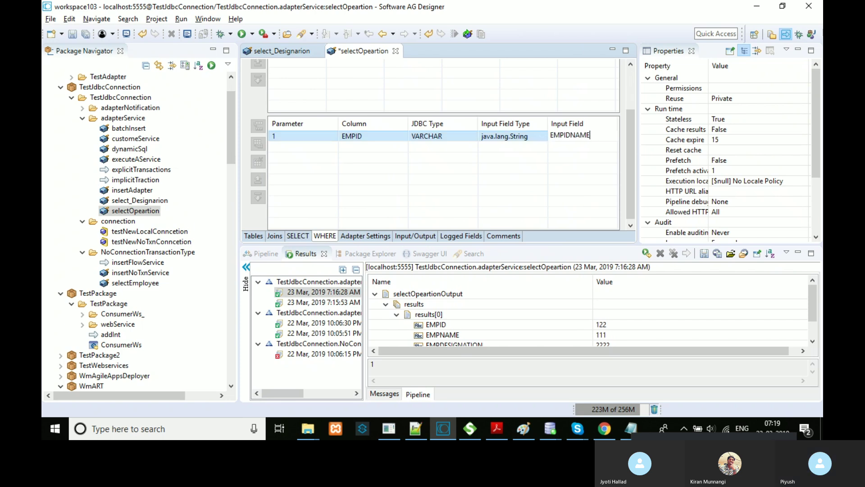
click(85, 35)
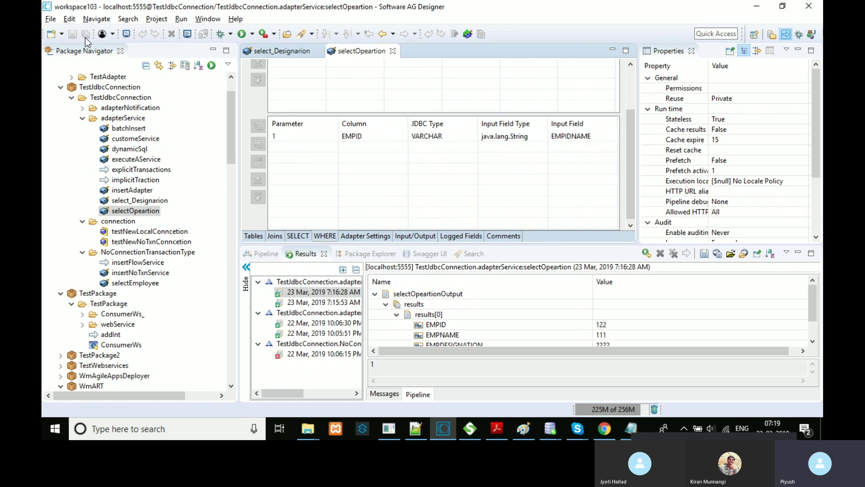
Step: Inspect selectOpeartion's input signature for the renamed EMPIDNAME field
click(584, 137)
click(415, 236)
double_click(297, 131)
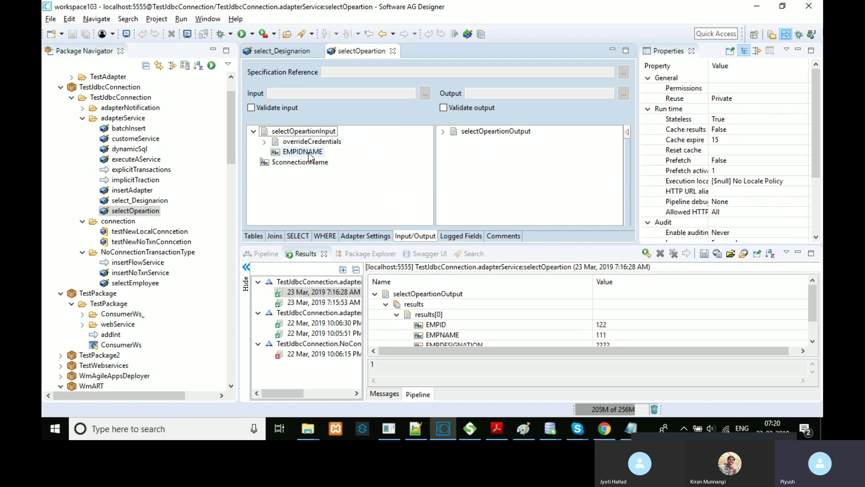
Step: Run the selectOpeartion service with a test employee ID entered for EMPIDNAME, leaving the other inputs empty
right_click(361, 188)
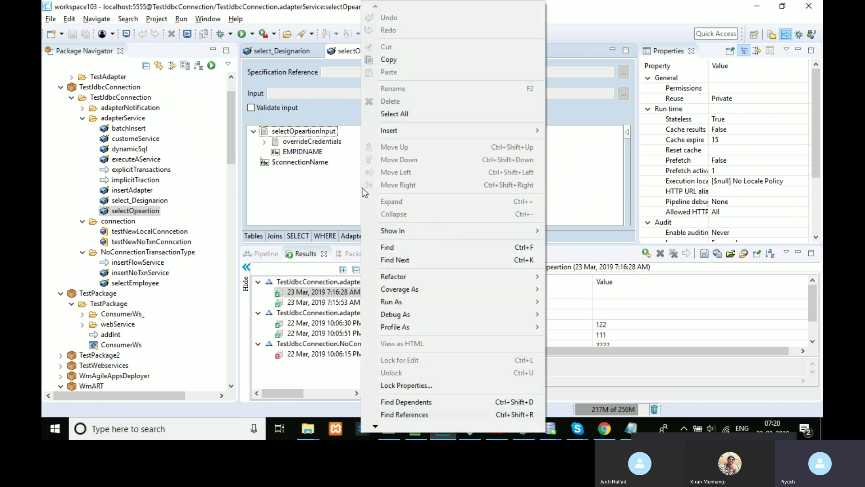
mouse_move(520, 299)
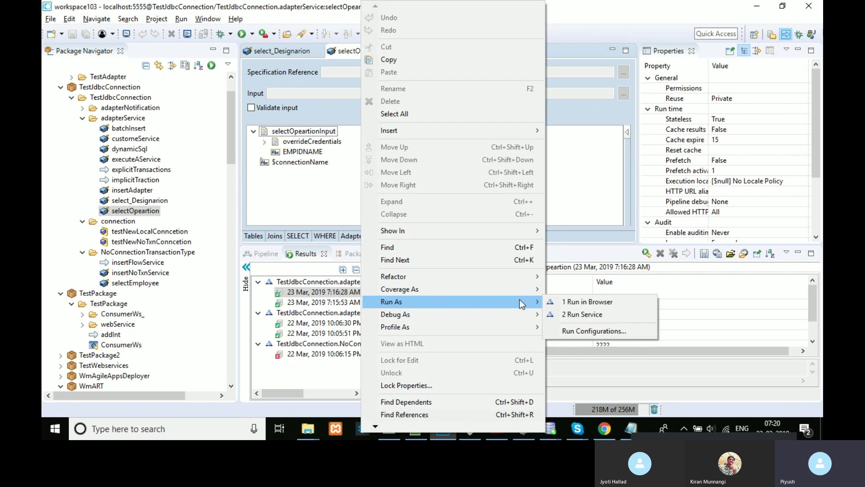
click(586, 314)
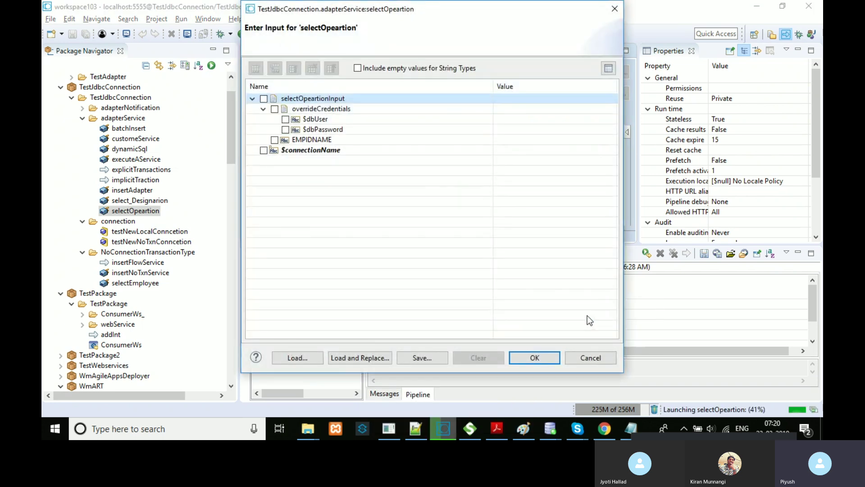
click(514, 140)
text(87878)
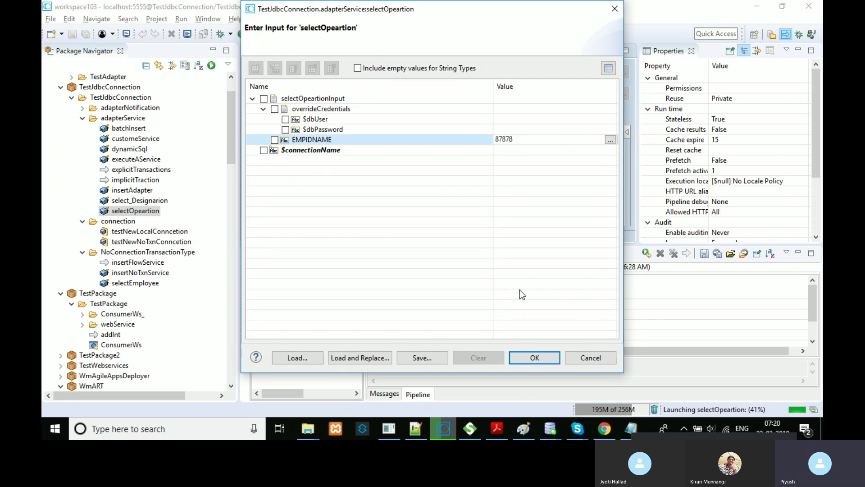
click(535, 357)
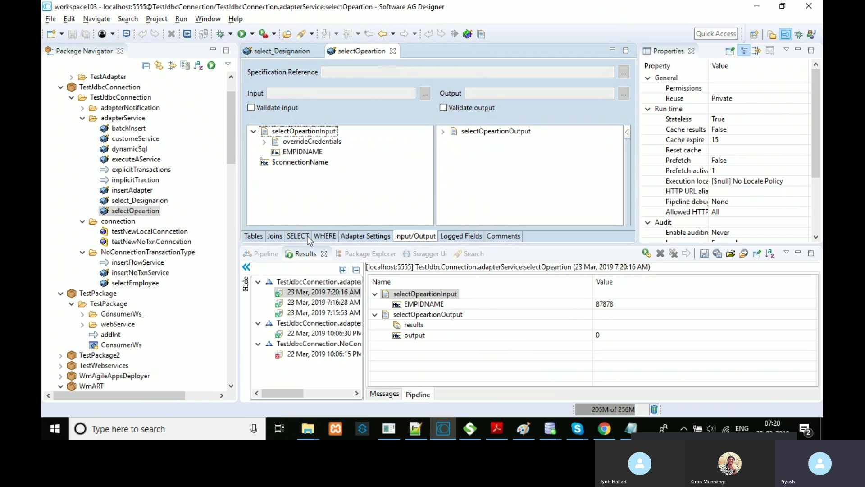
Step: Try a second AND condition on t1.EMPID in the WHERE clause, view the logical operator choices, and delete the condition
click(325, 236)
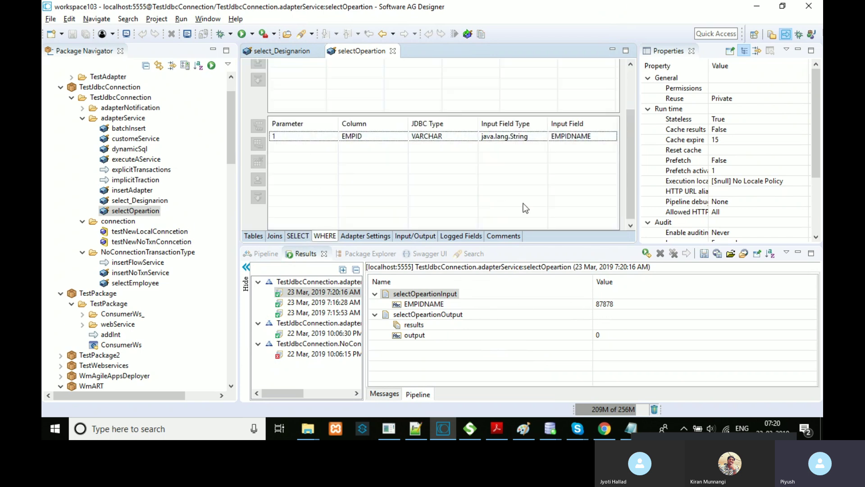
drag(634, 194, 620, 125)
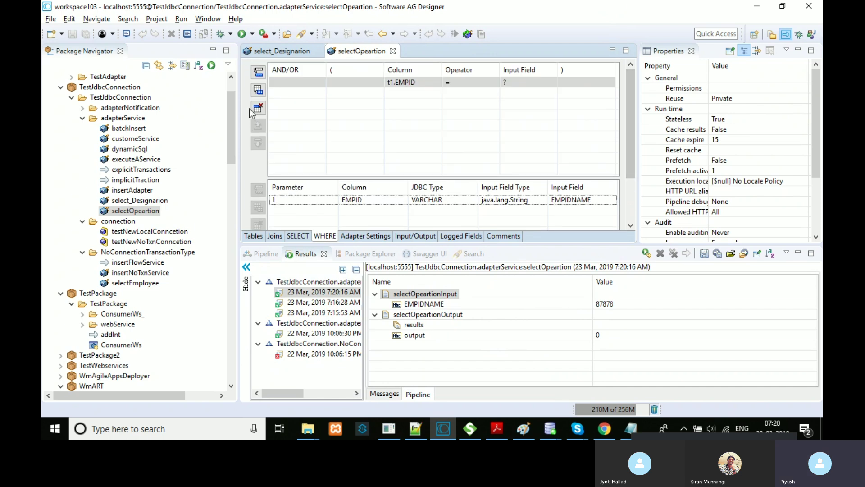
click(259, 80)
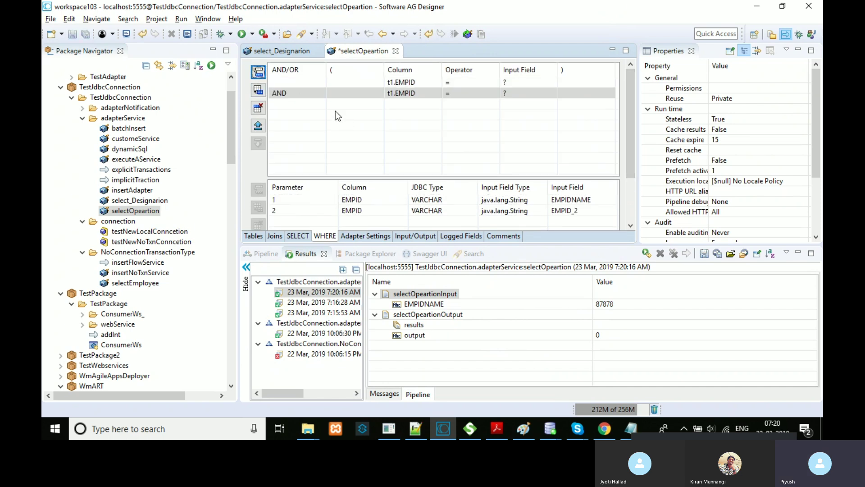
click(319, 93)
click(320, 93)
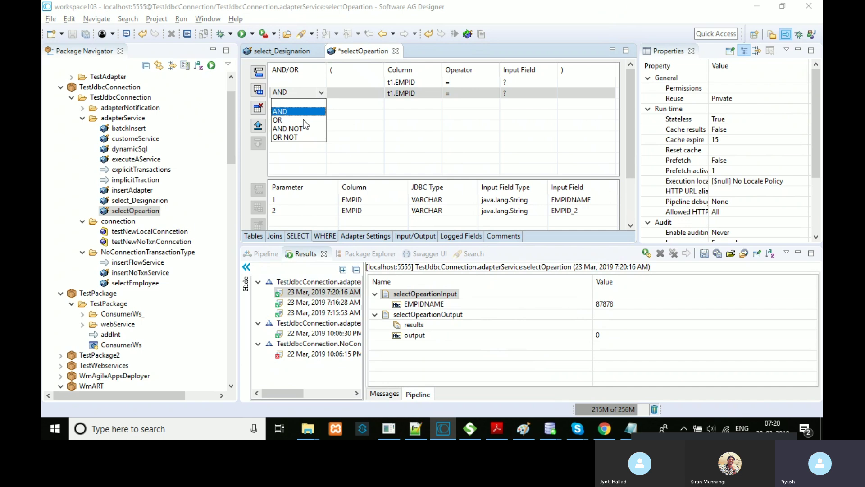
click(337, 134)
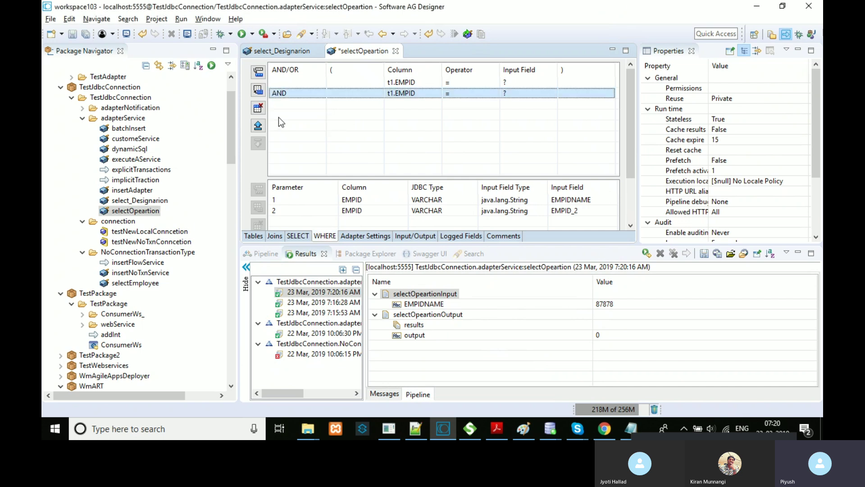
click(258, 109)
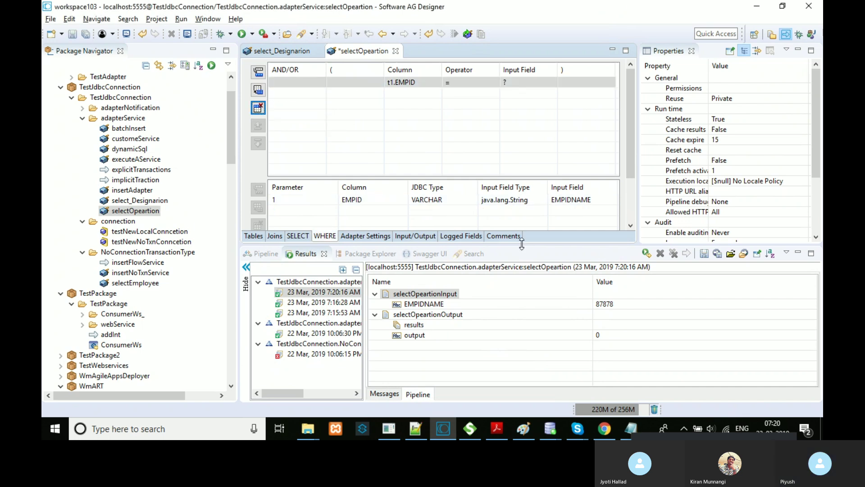
Step: Enlarge the editor area, save selectOpeartion with its single WHERE condition, and review the EMPIDNAME parameter
drag(522, 243, 521, 266)
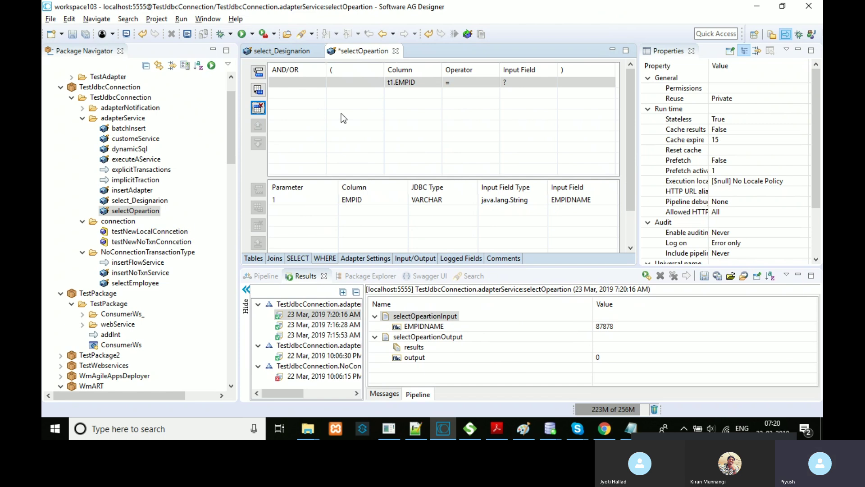
click(90, 35)
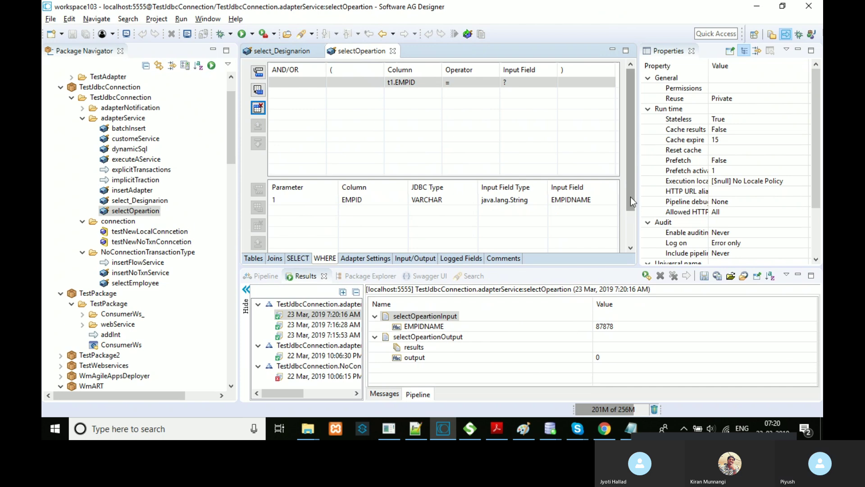
drag(631, 196, 631, 237)
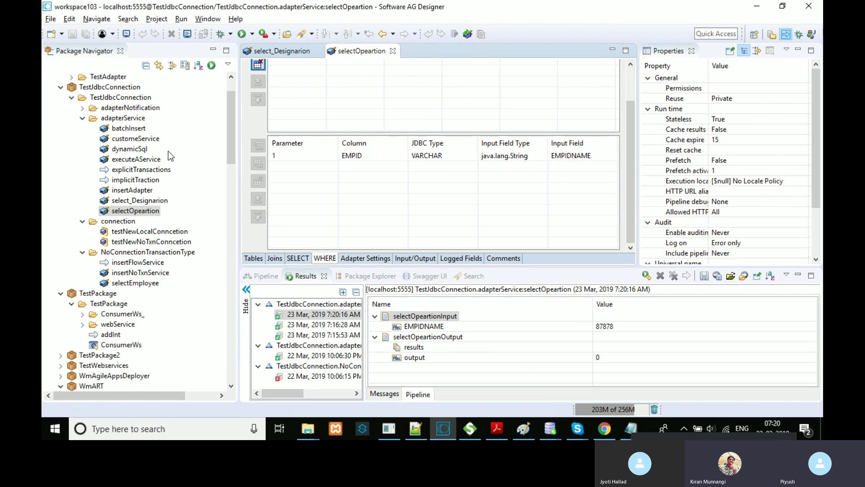
Step: Open the insertAdapter service and examine its DESIGNATION table and the columns and input fields of its INSERT operation
click(128, 190)
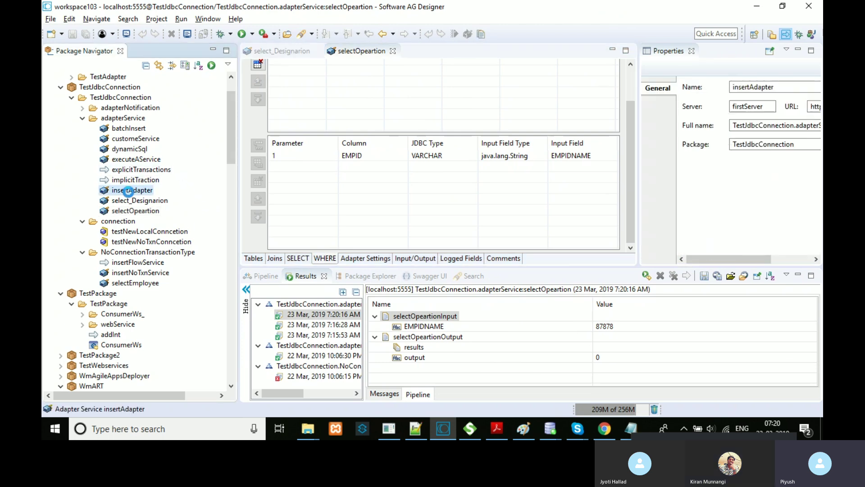
double_click(128, 190)
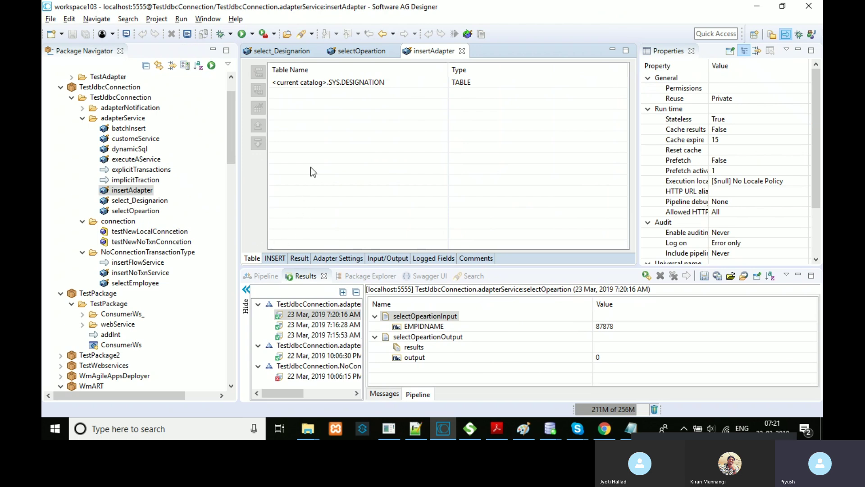
click(275, 258)
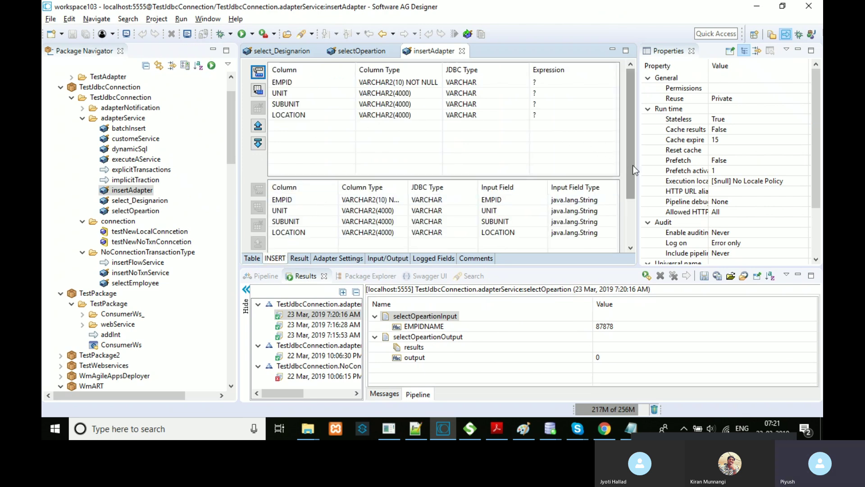
mouse_move(633, 165)
mouse_down()
mouse_move(634, 206)
mouse_move(625, 151)
mouse_up()
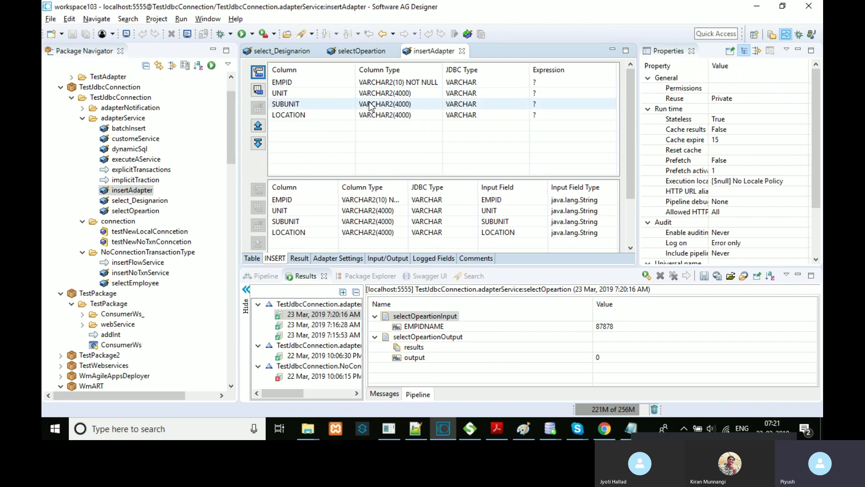
Step: Review insertAdapter's result field and type, its adapter settings, and its input and output signature
click(299, 258)
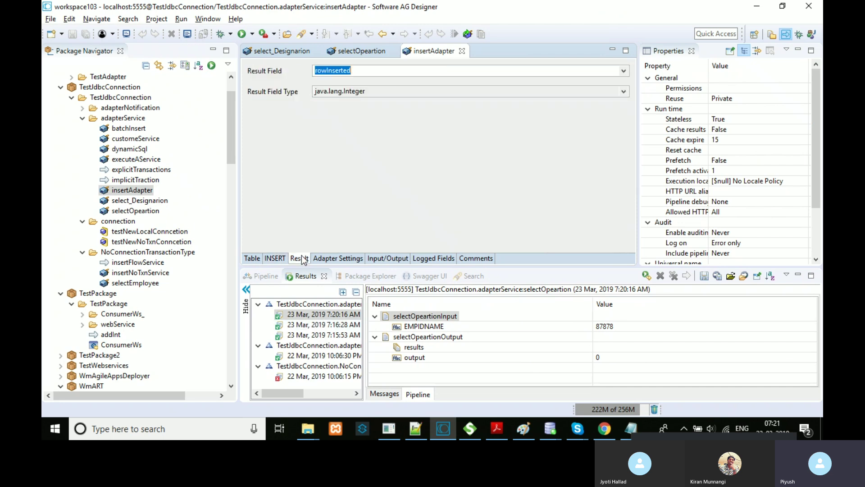
double_click(362, 73)
click(373, 72)
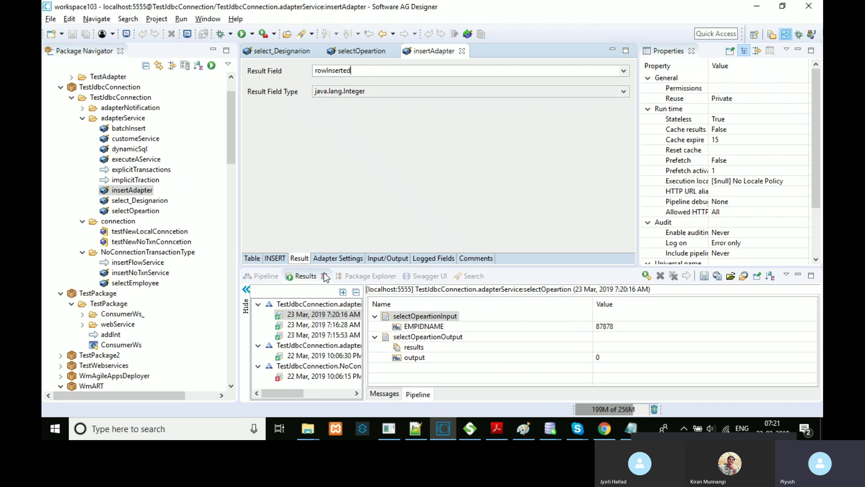
click(350, 260)
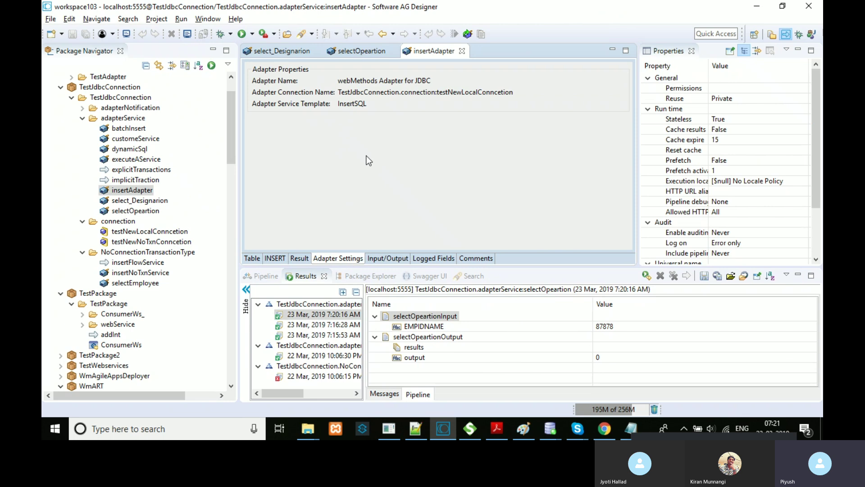
click(391, 260)
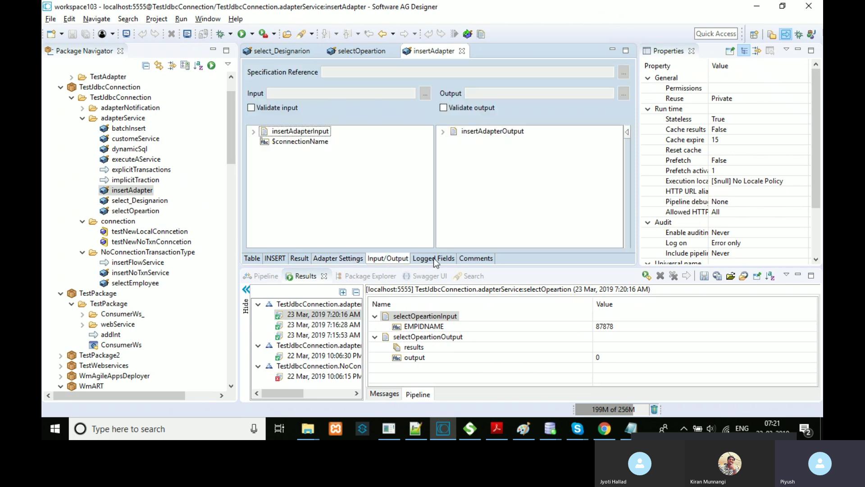
click(275, 259)
click(394, 257)
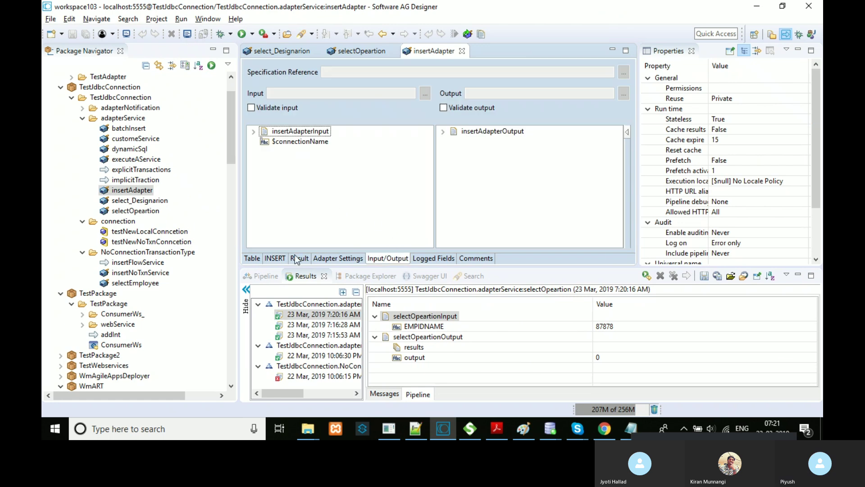
click(257, 262)
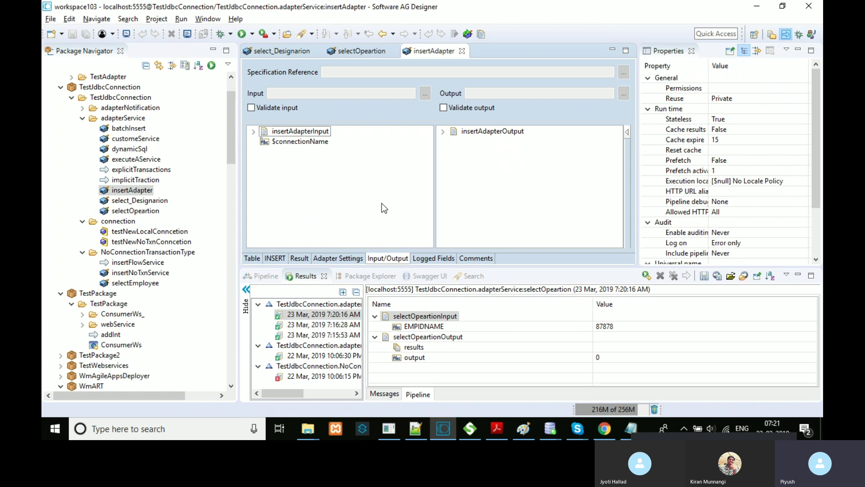
Step: Run insertAdapter with the prefilled employee ID, UNIT Test, SUBUNIT Retail and LOCATION Bangalore, and enlarge the results area
right_click(382, 204)
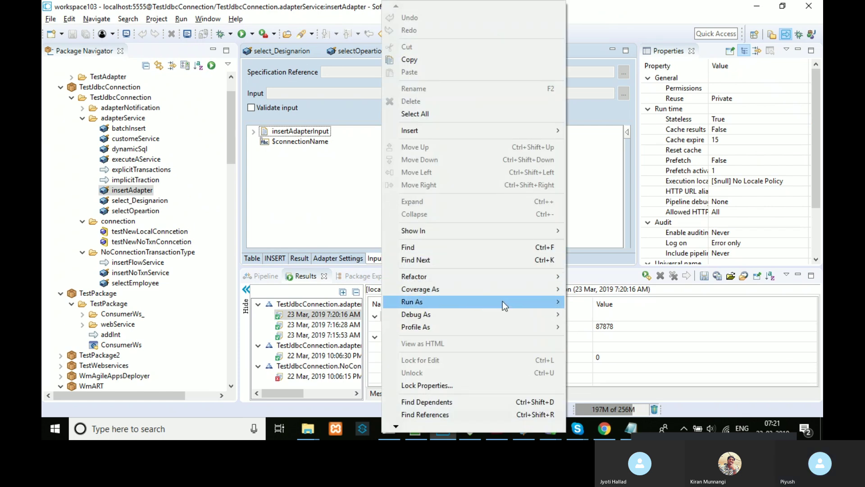
mouse_move(503, 301)
click(599, 312)
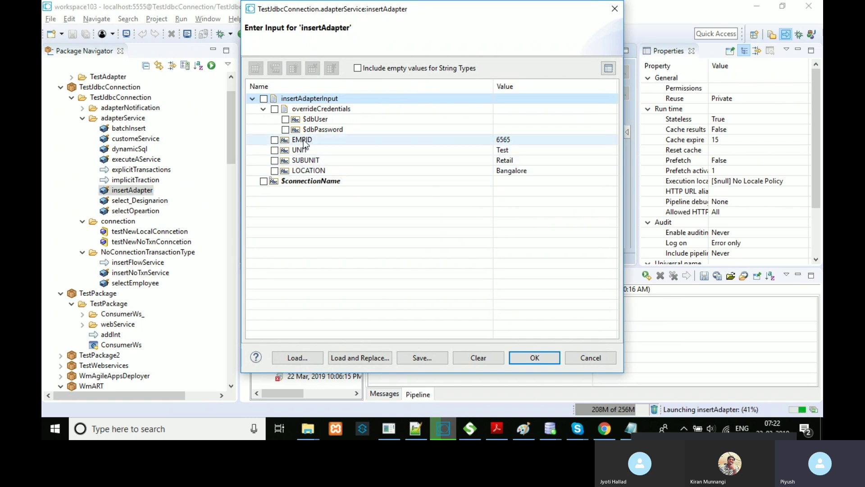
click(547, 356)
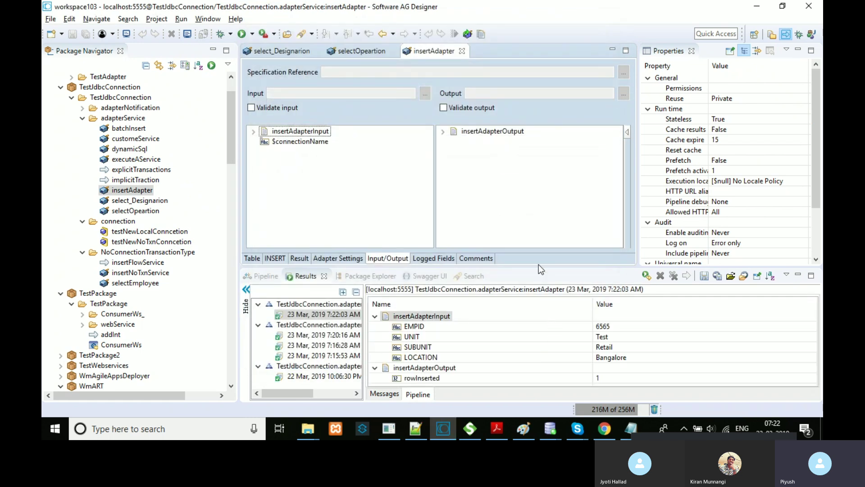
drag(538, 264, 538, 211)
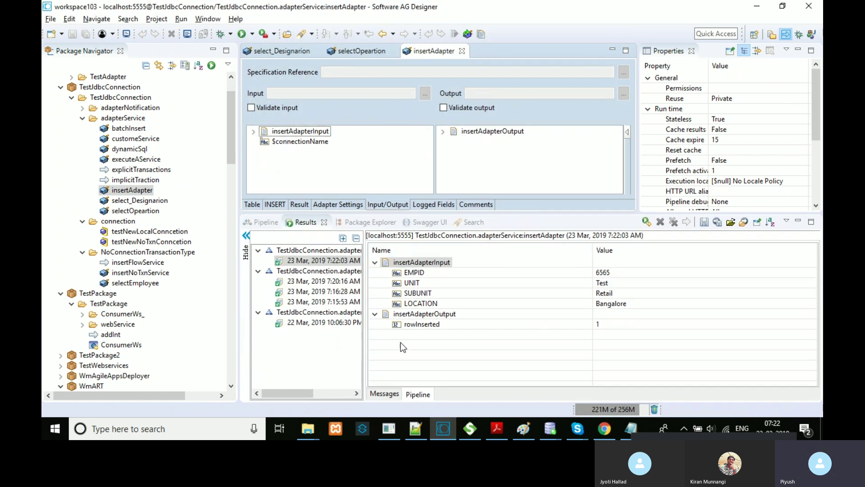
Step: Run insertAdapter a second time with the same prefilled inputs, and check which table it inserts into
right_click(388, 147)
mouse_move(522, 299)
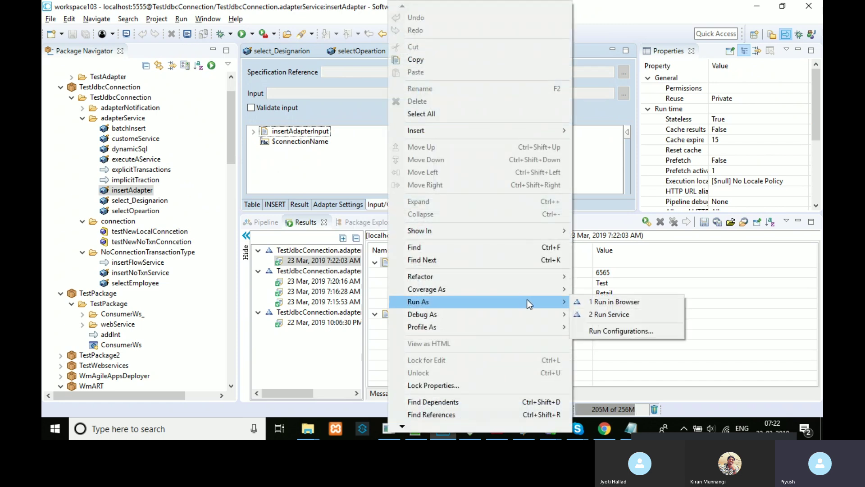
click(617, 314)
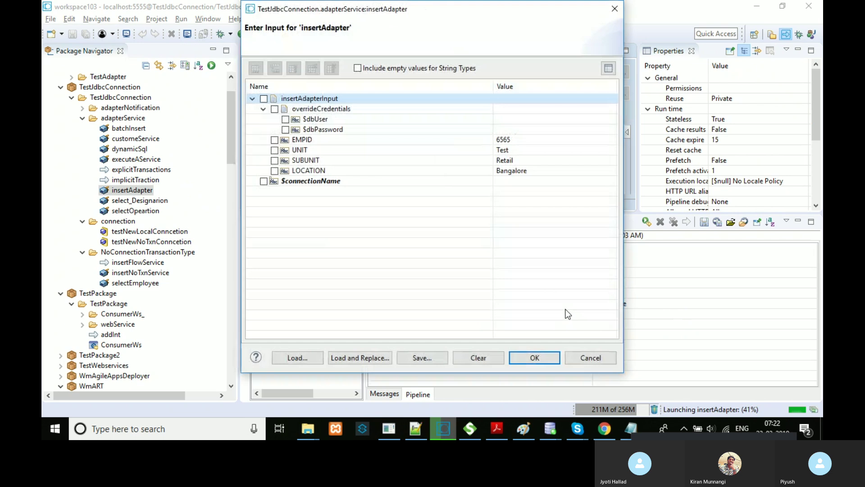
click(544, 357)
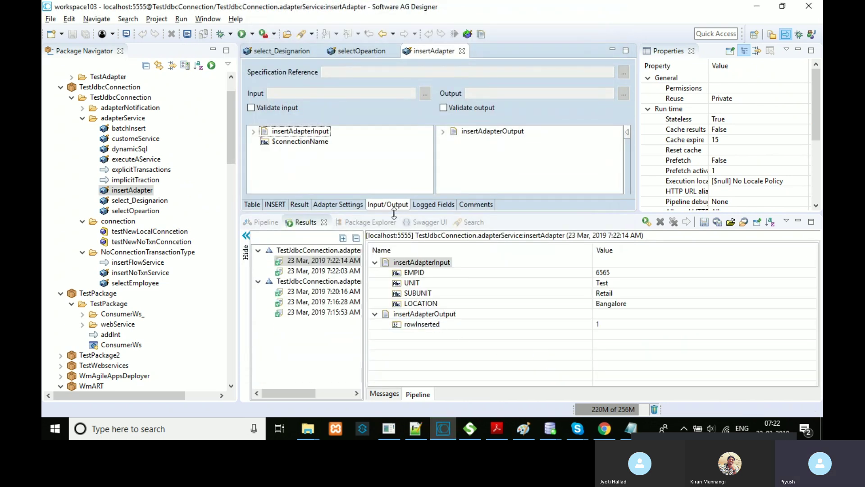
click(252, 204)
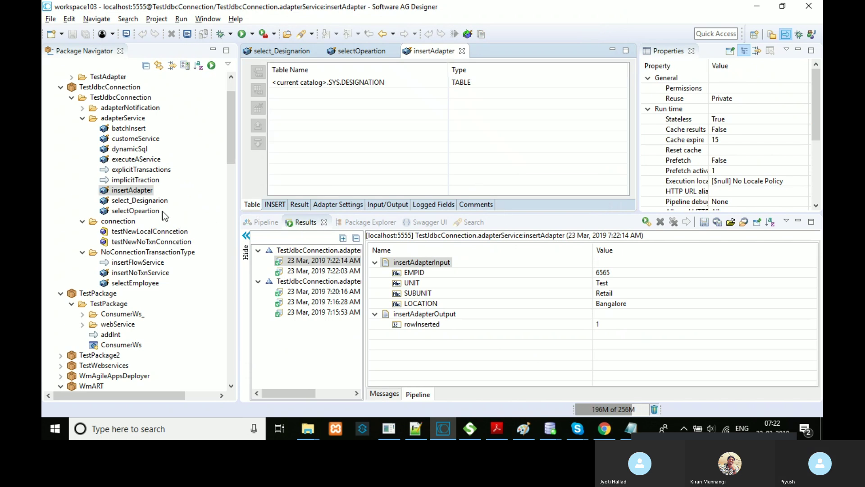
Step: Run the select_Designarion service and enlarge the results area to look through the returned records
click(151, 205)
right_click(151, 205)
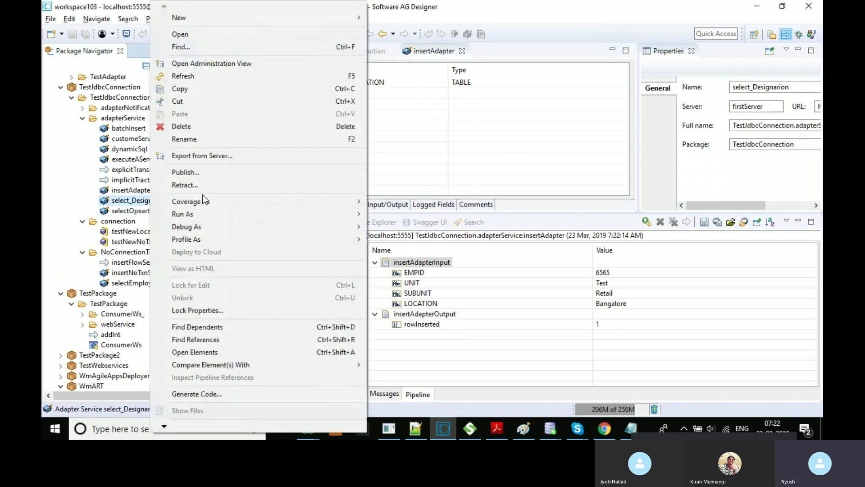
mouse_move(274, 218)
click(413, 225)
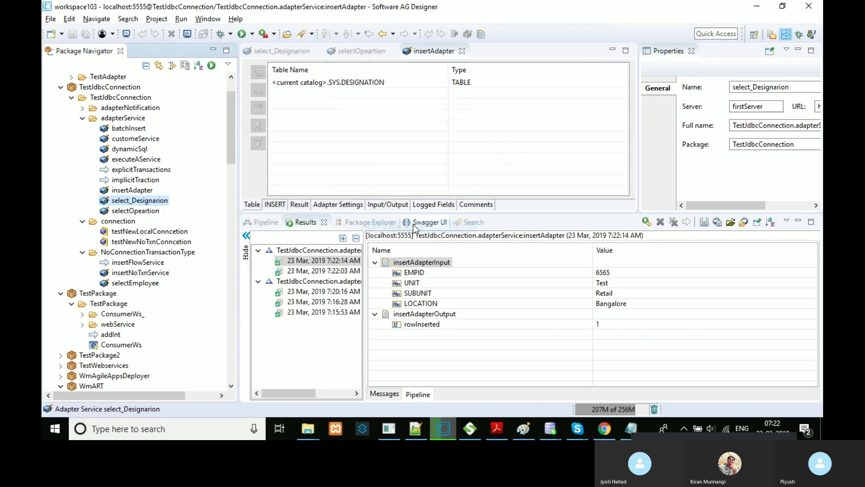
click(522, 356)
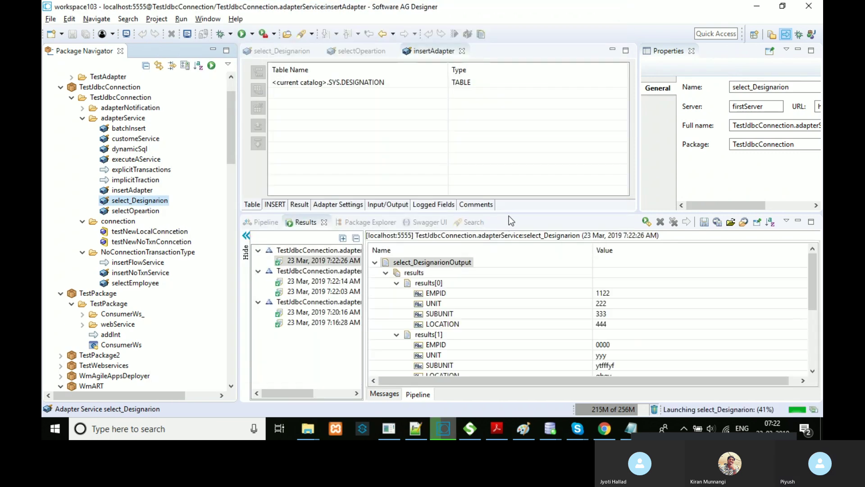
drag(510, 213, 512, 164)
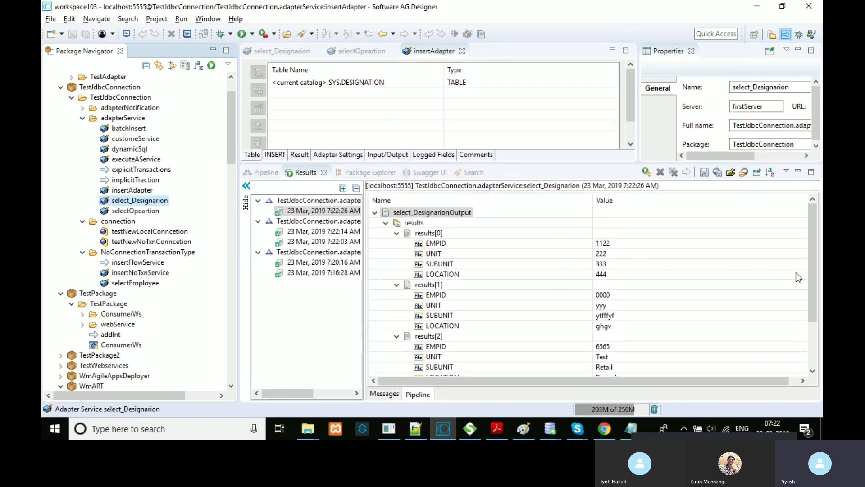
drag(812, 283, 813, 328)
scroll(813, 315, up, 2)
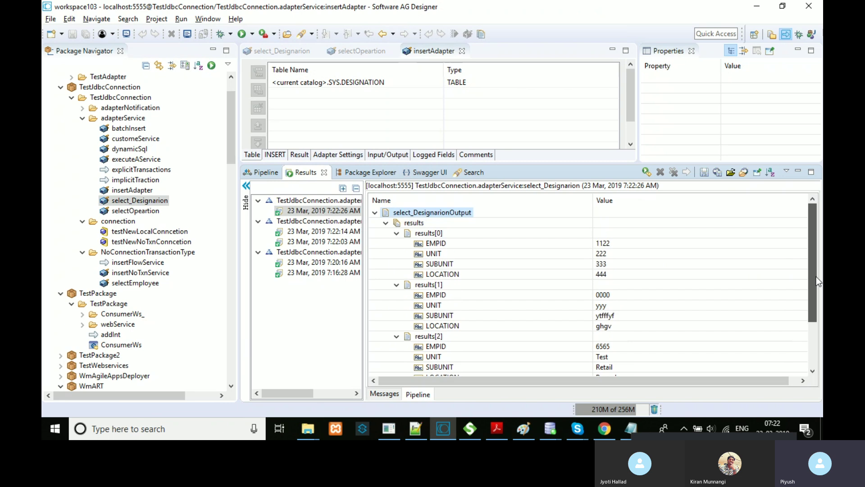
Step: Collapse each of the records in the select_Designarion output and shrink the results area again
click(397, 233)
click(396, 243)
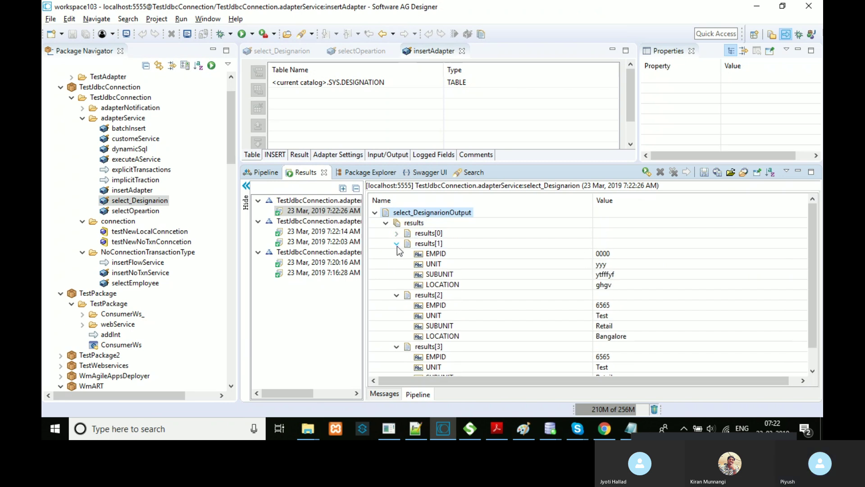
click(396, 254)
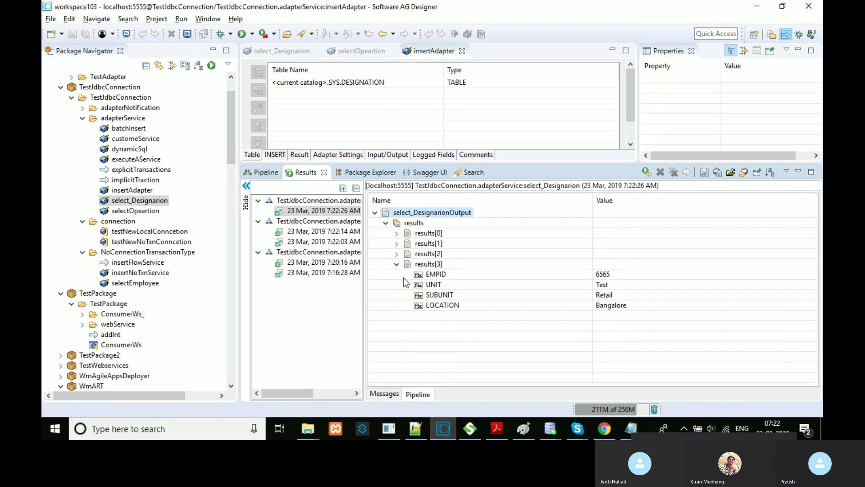
click(396, 264)
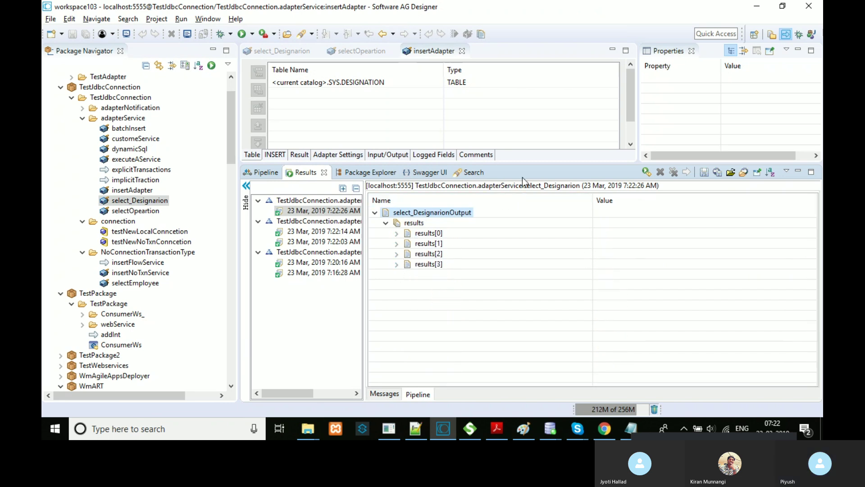
drag(524, 166, 524, 214)
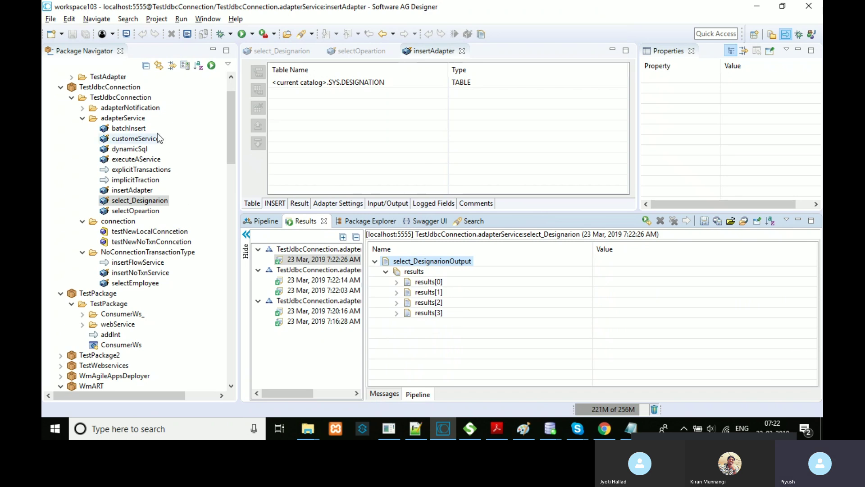
Step: Open the batchInsert service, return to selectOpeartion, and review its SELECT columns and source table
click(133, 128)
double_click(133, 129)
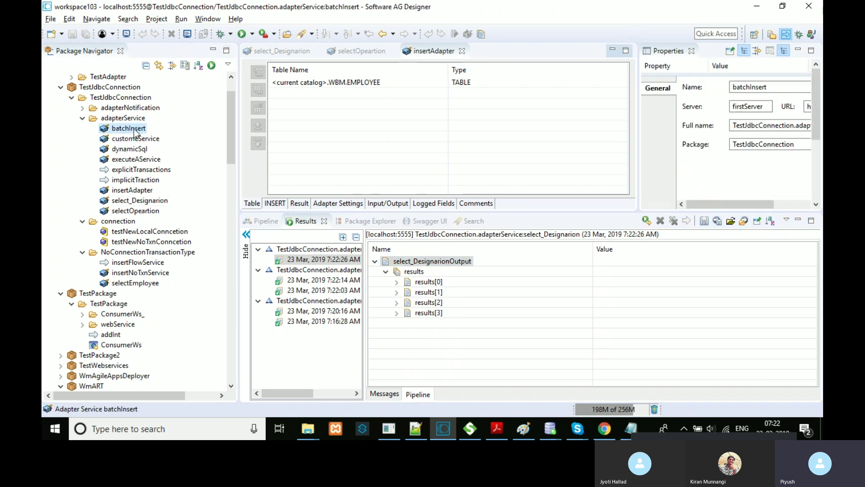
double_click(147, 213)
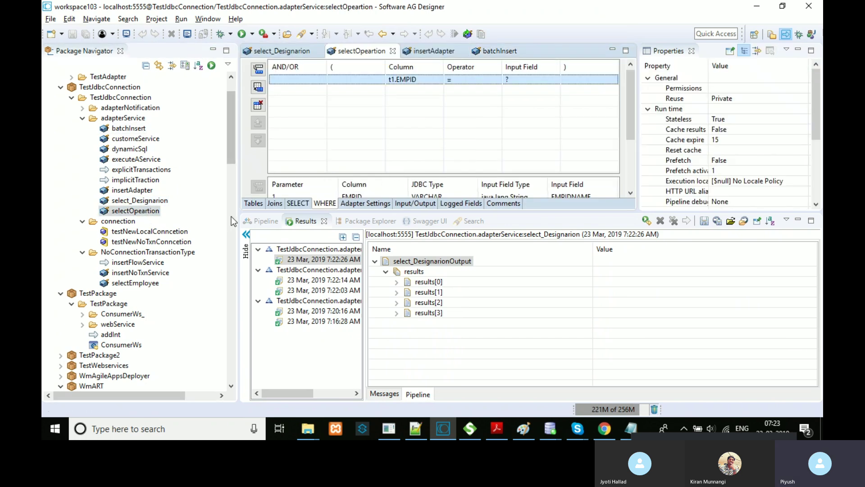
click(295, 204)
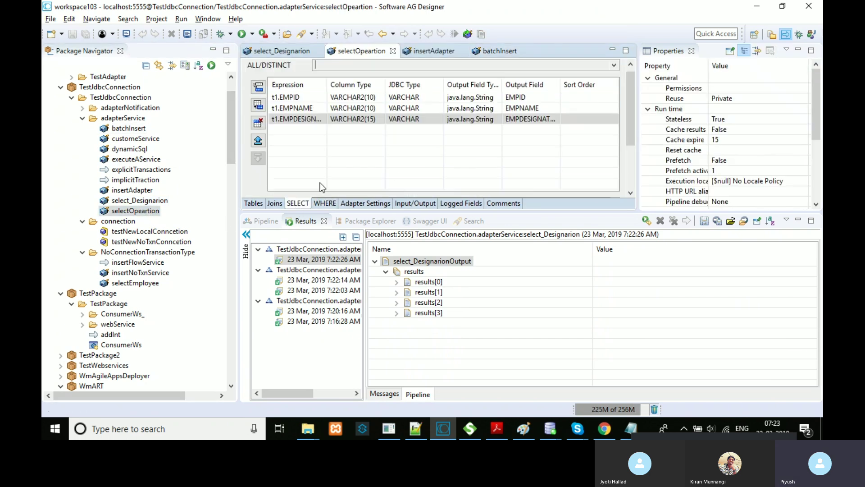
click(258, 202)
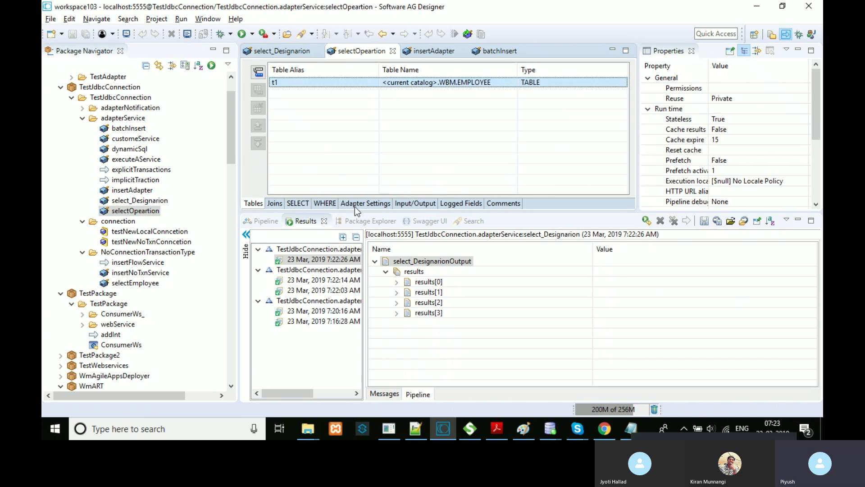
Step: Run the selectOpeartion service with the EMPIDNAME input cleared
click(403, 203)
right_click(390, 172)
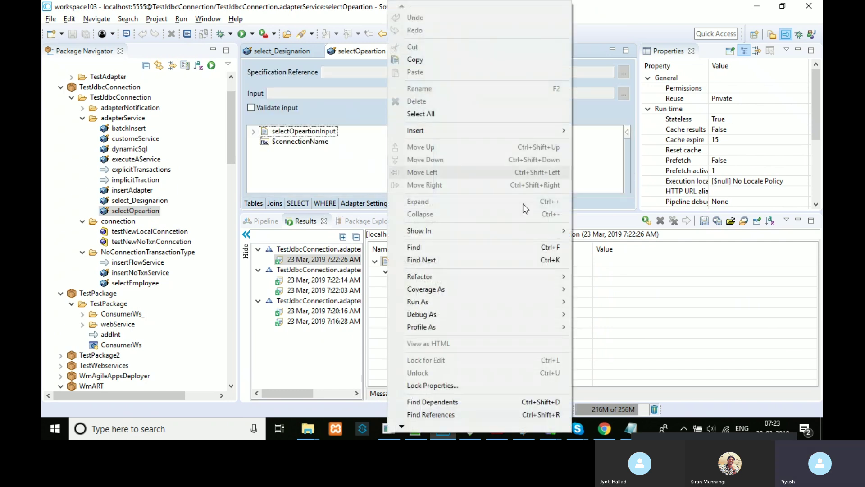
mouse_move(514, 305)
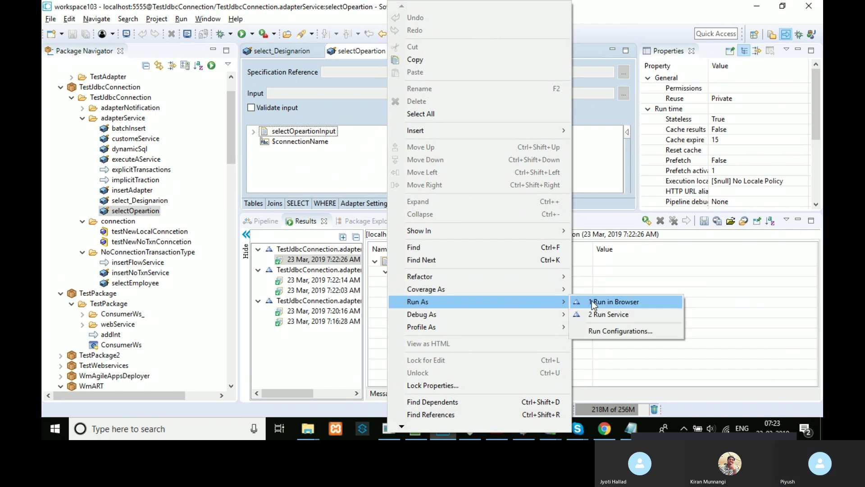
click(610, 314)
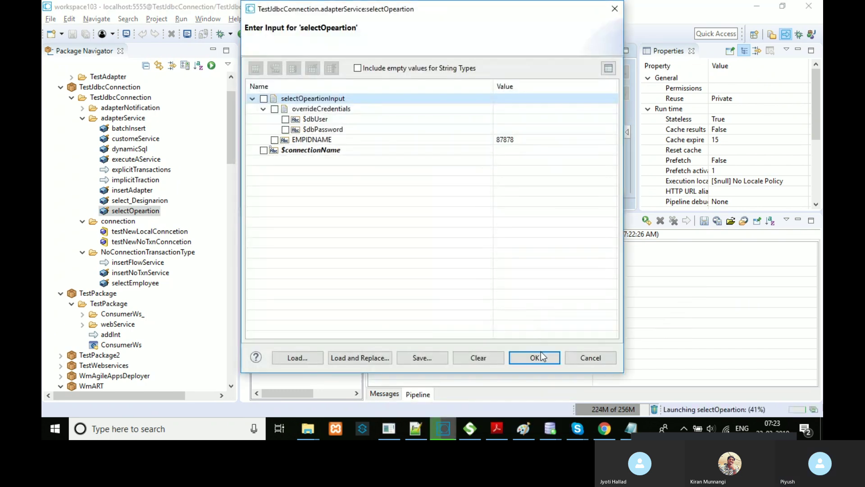
click(534, 141)
key(BackSpace)
click(553, 356)
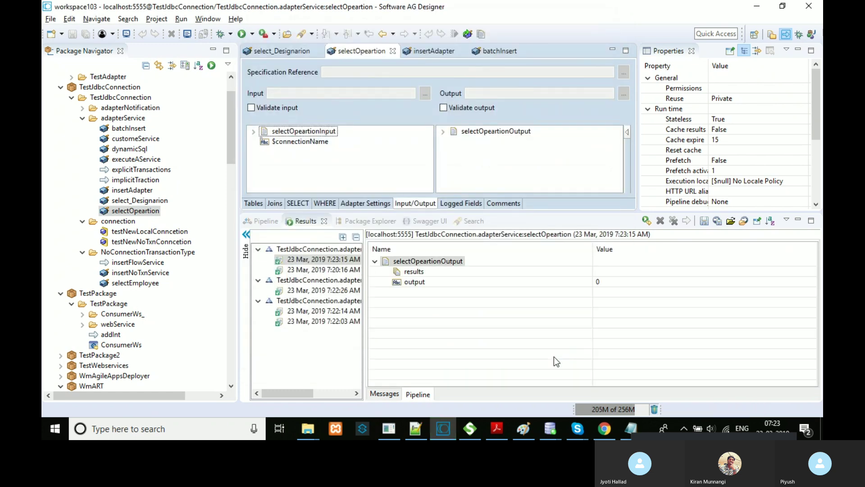
Step: Delete the t1.EMPID condition from selectOpeartion's WHERE clause and save the service
click(317, 203)
click(278, 80)
click(263, 107)
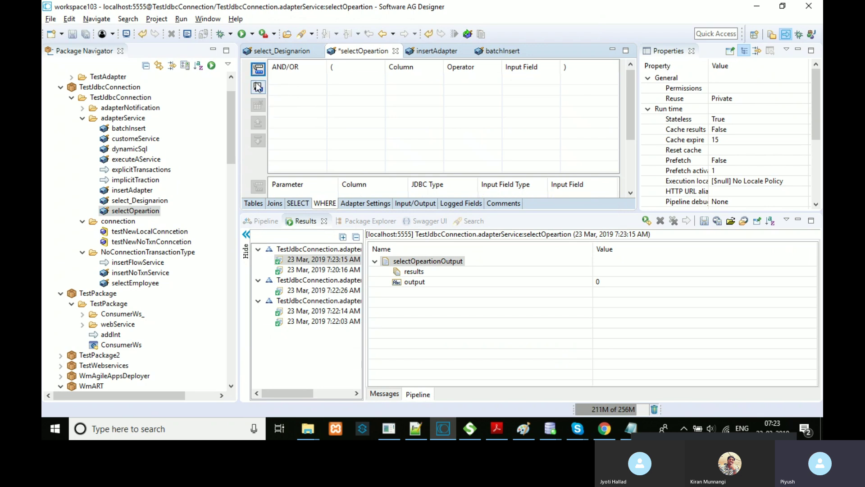
click(83, 36)
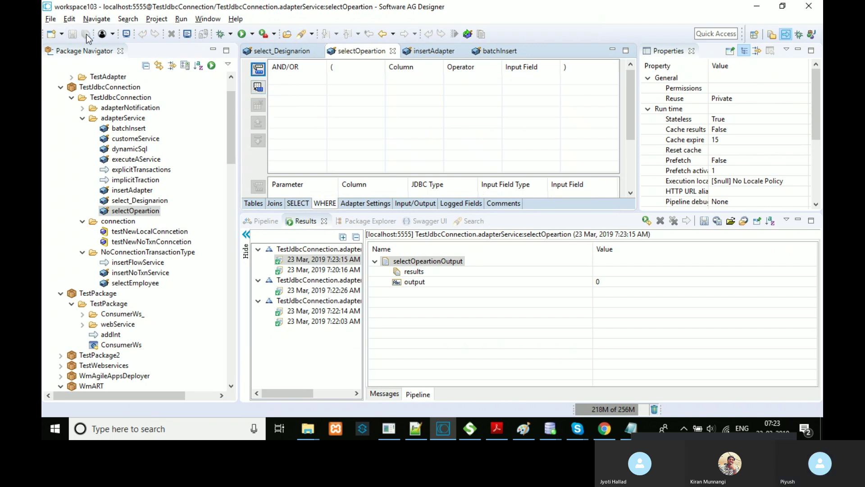
Step: Run the selectOpeartion service from its input/output definition, leaving all inputs empty
click(420, 205)
right_click(393, 147)
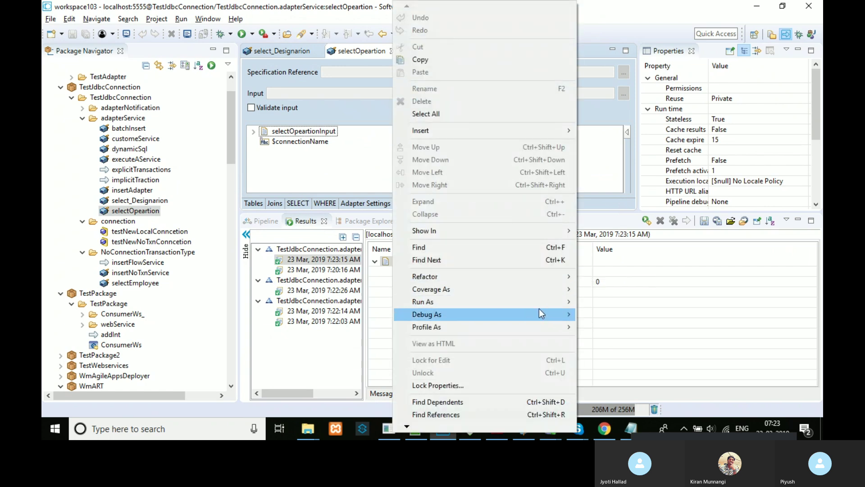
mouse_move(552, 301)
click(611, 313)
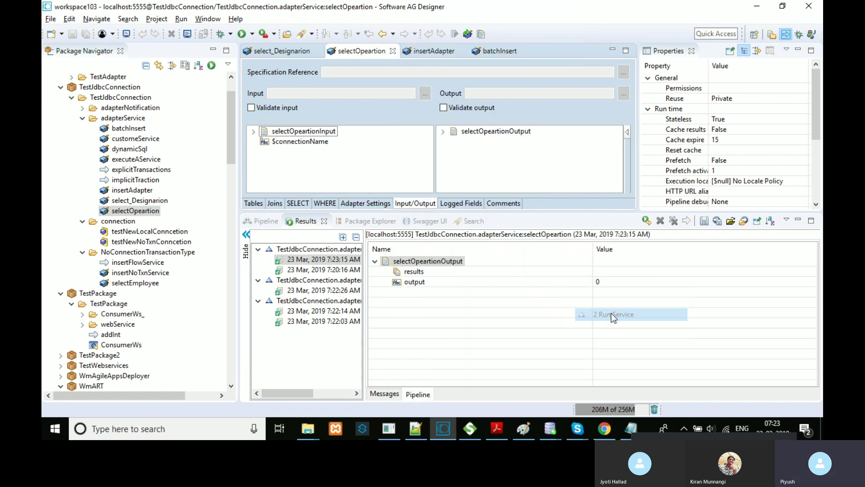
click(534, 357)
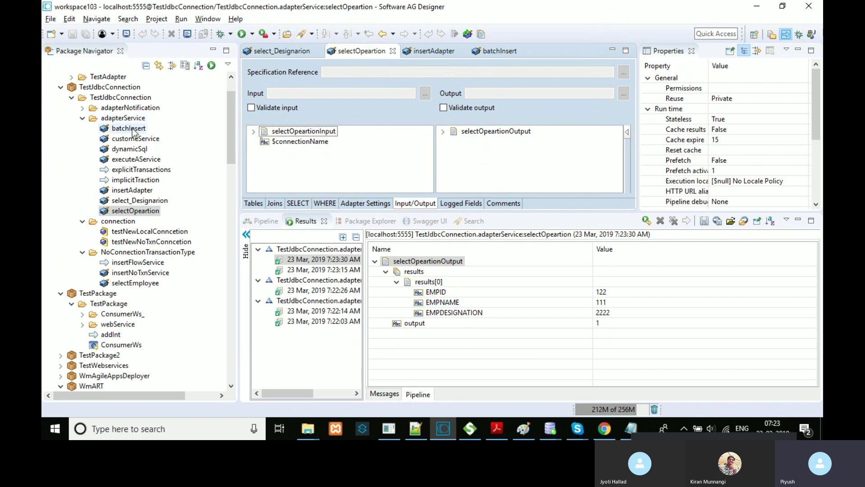
Step: Set the batchInsert service's Batch Result Output Name to NumberRowsInserted and save the service
click(507, 52)
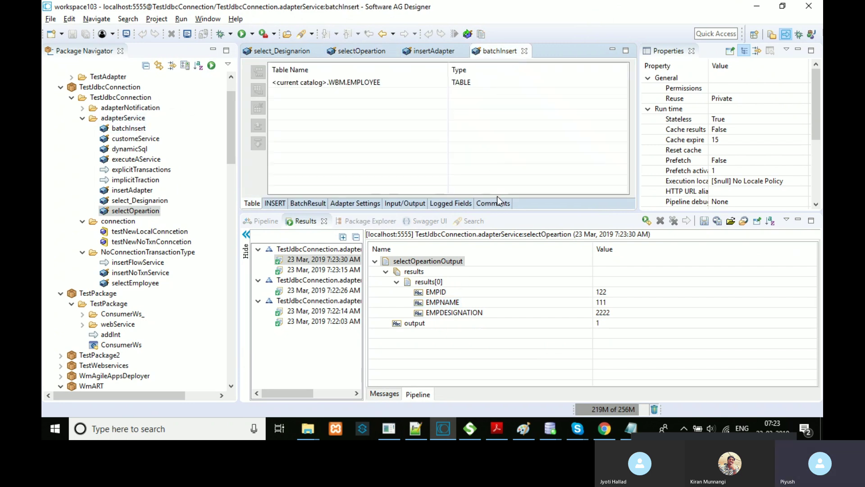
drag(506, 213, 505, 237)
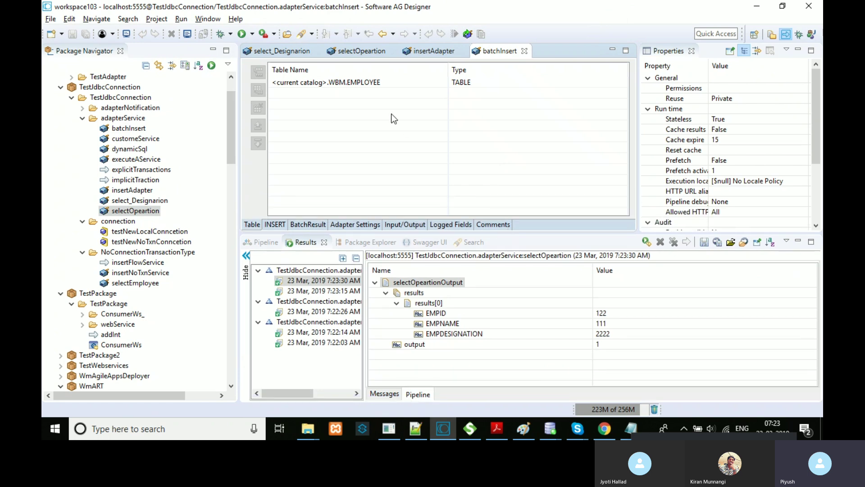
click(274, 225)
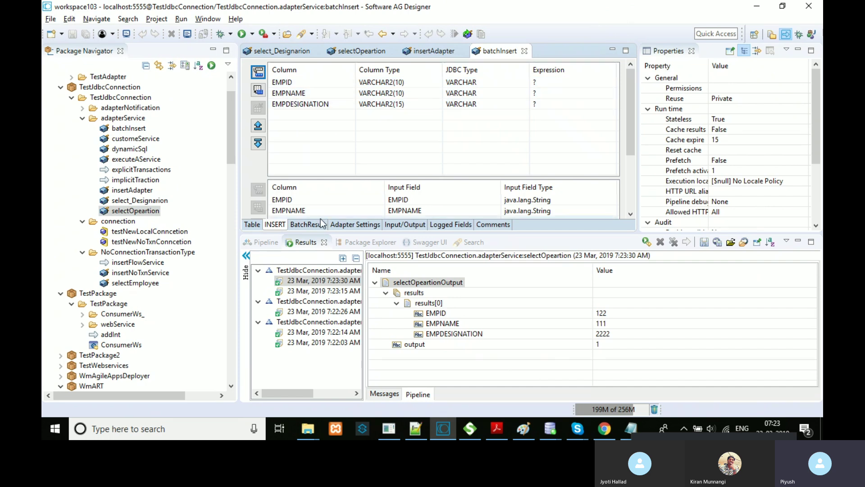
click(306, 225)
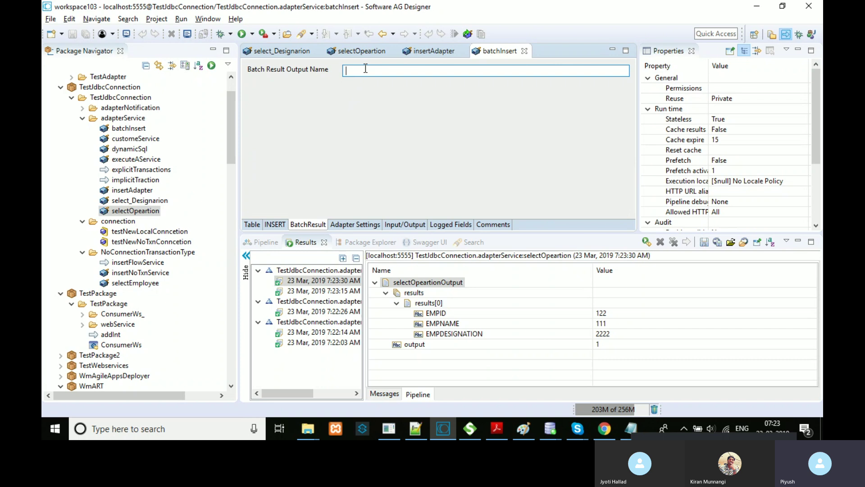
text(Numbe)
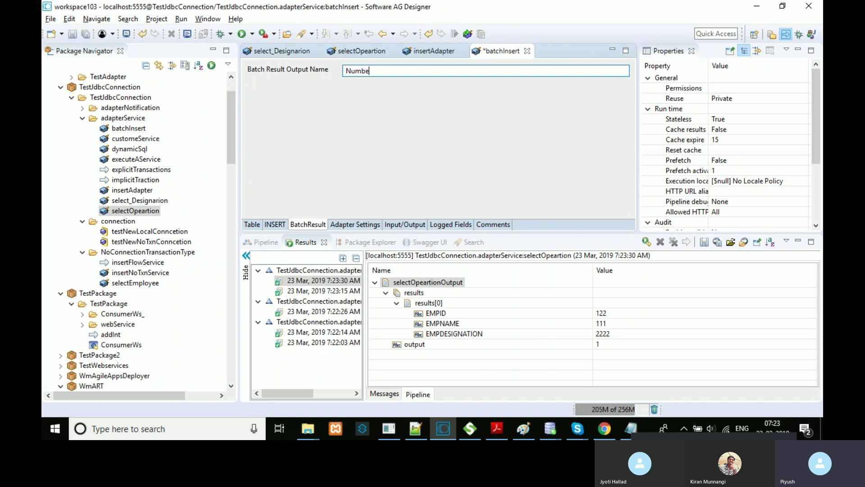
text(rRowsInserted)
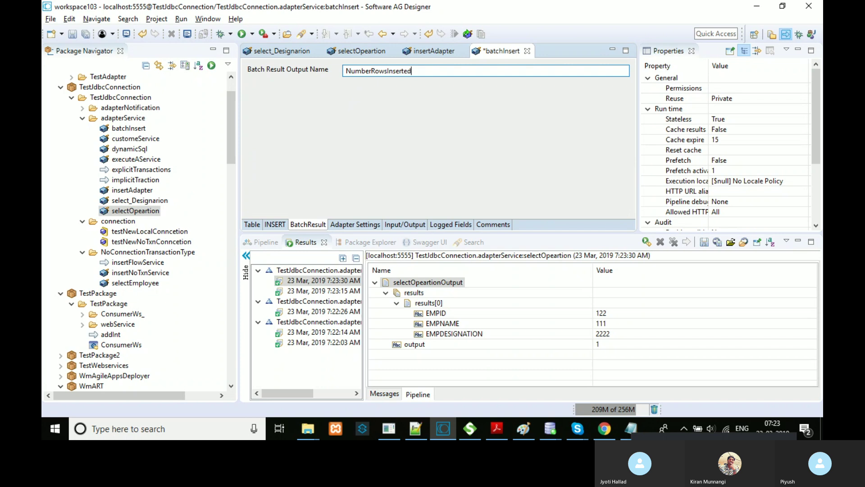
key(ctrl+s)
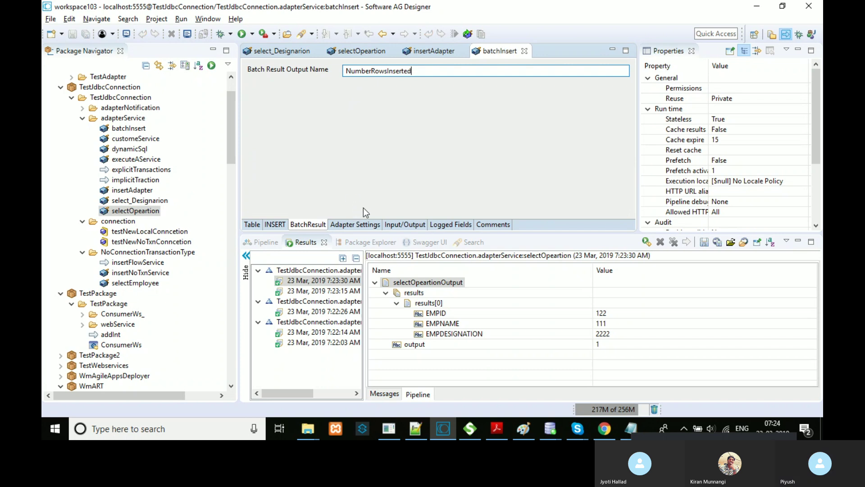
Step: Start a run of batchInsert and add three records to its inputs list, expanding their fields
click(407, 225)
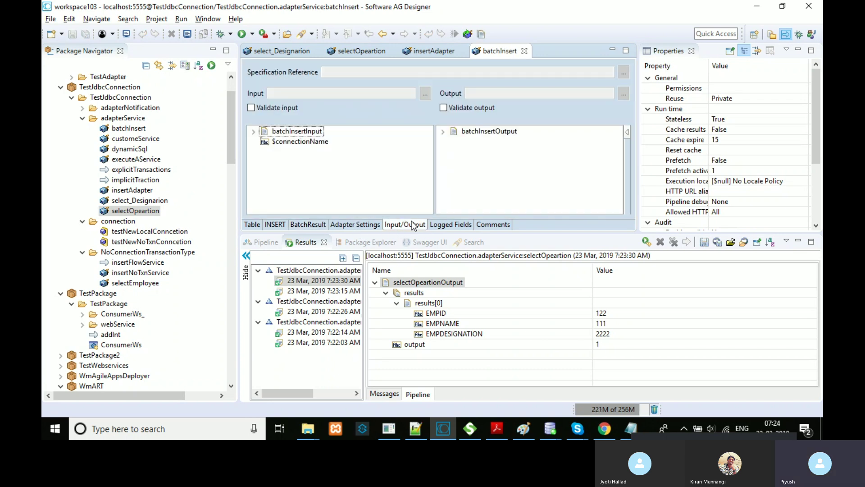
right_click(393, 165)
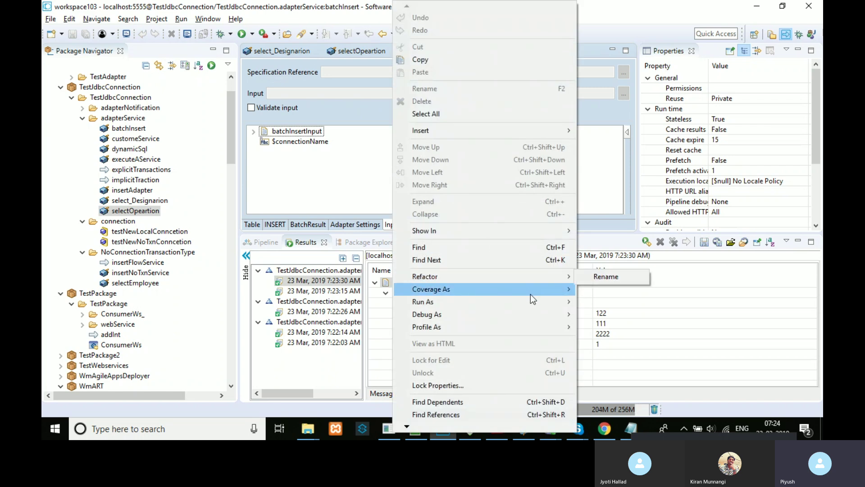
mouse_move(535, 302)
click(609, 314)
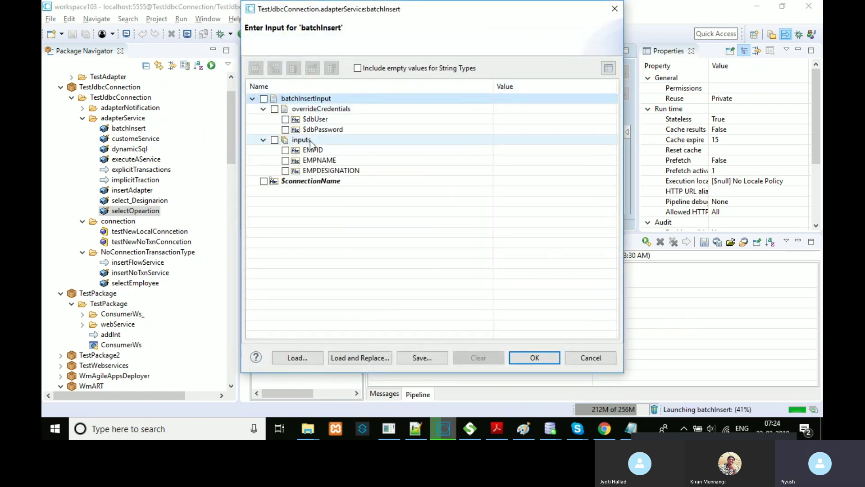
click(310, 143)
click(257, 73)
click(257, 73)
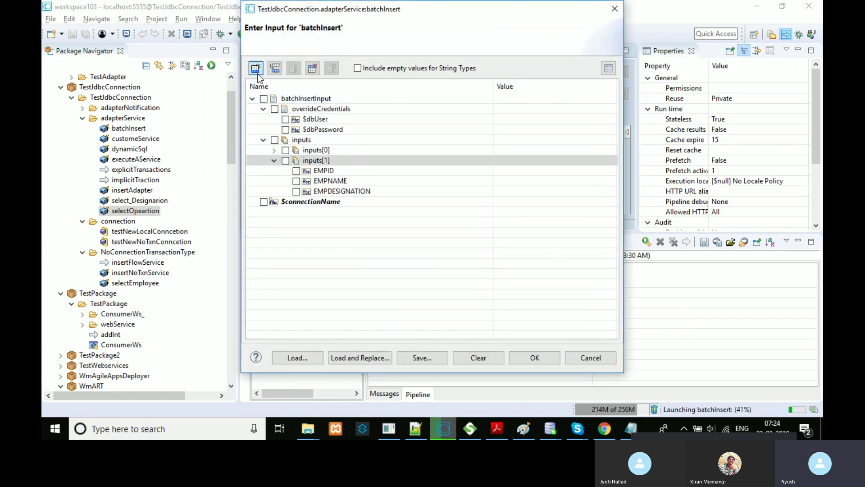
click(257, 72)
click(274, 150)
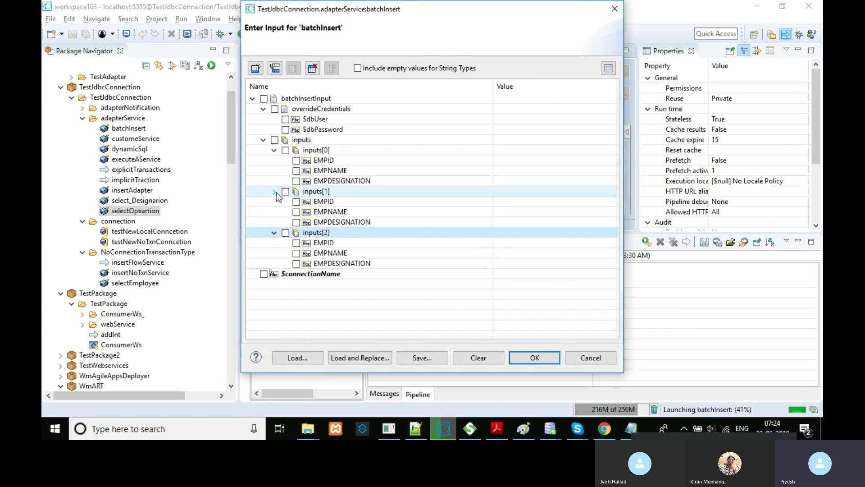
Step: Fill the first batchInsert input record with EMPID 1212, EMPNAME ABC and EMPDESIGNATION CON
click(514, 161)
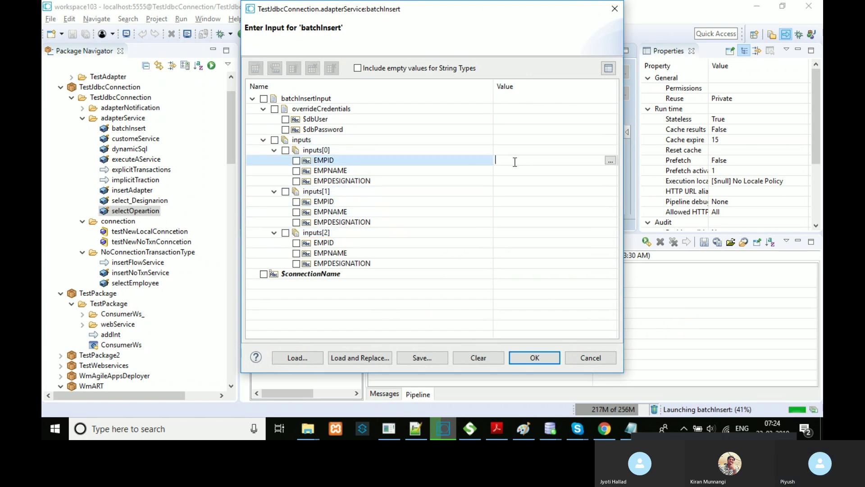
text(1212)
click(515, 169)
text(ABC)
click(511, 182)
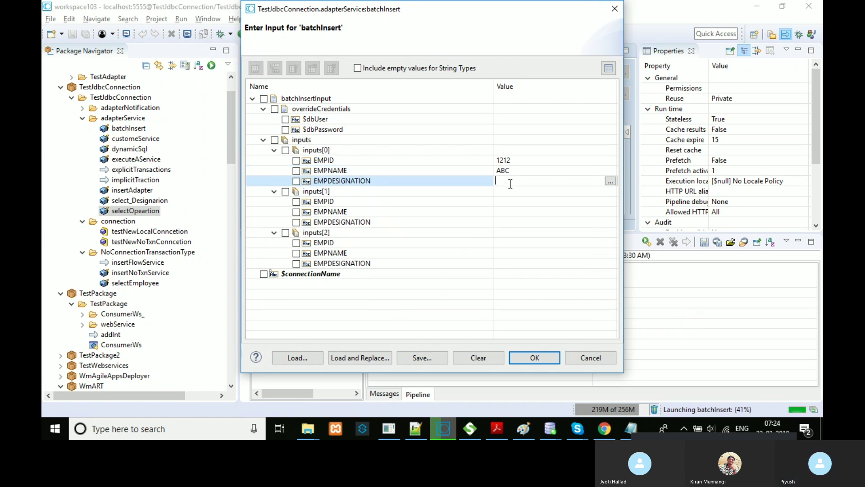
text(CON)
Step: Fill the second batchInsert input record with EMPID 9898, EMPNAME XYZ and EMPDESIGNATION ASC
click(512, 202)
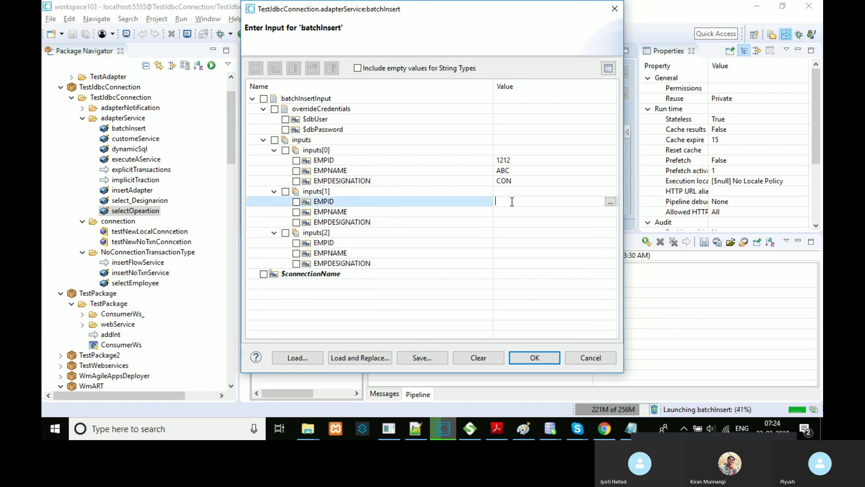
text(9898)
click(520, 212)
text(XYZ)
click(518, 222)
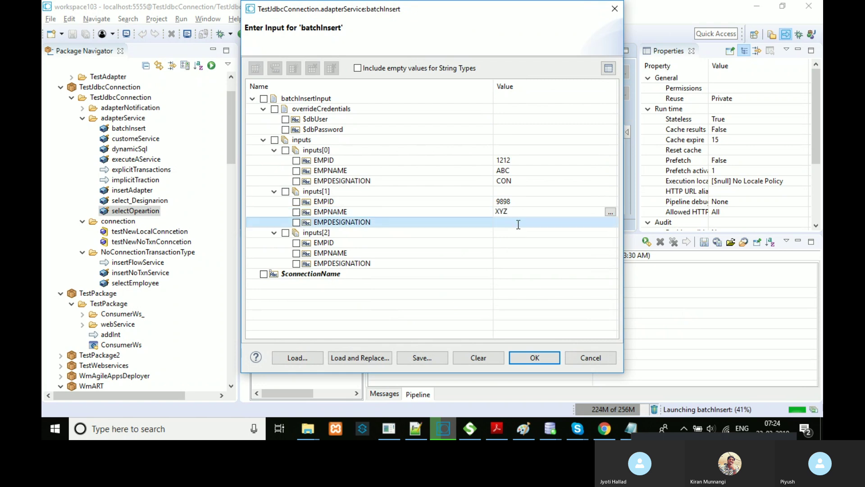
text(ASC)
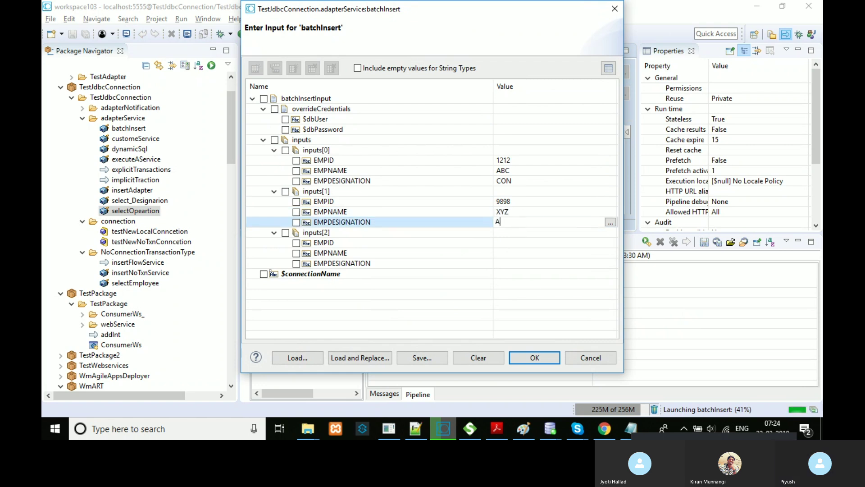
Step: Fill the third input record with EMPID 8792, EMPNAME MNP and EMPDESIGNATION ASOC, and execute batchInsert with the three records
click(510, 245)
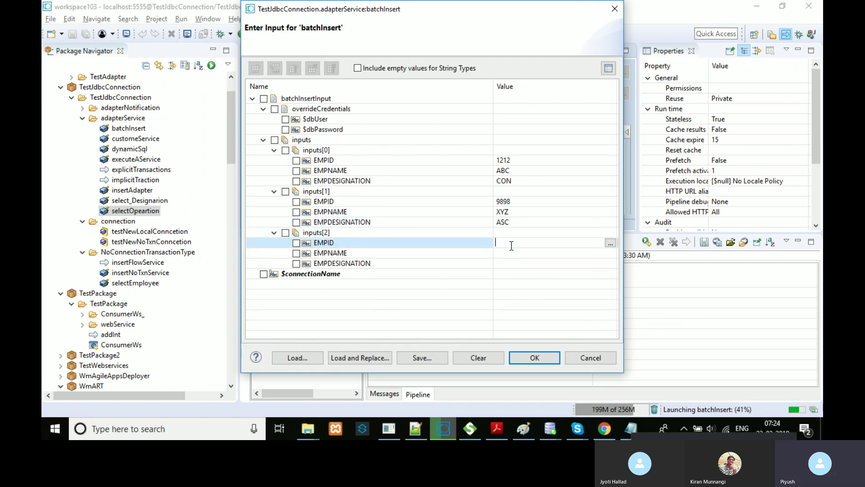
text(8792)
click(514, 261)
click(525, 255)
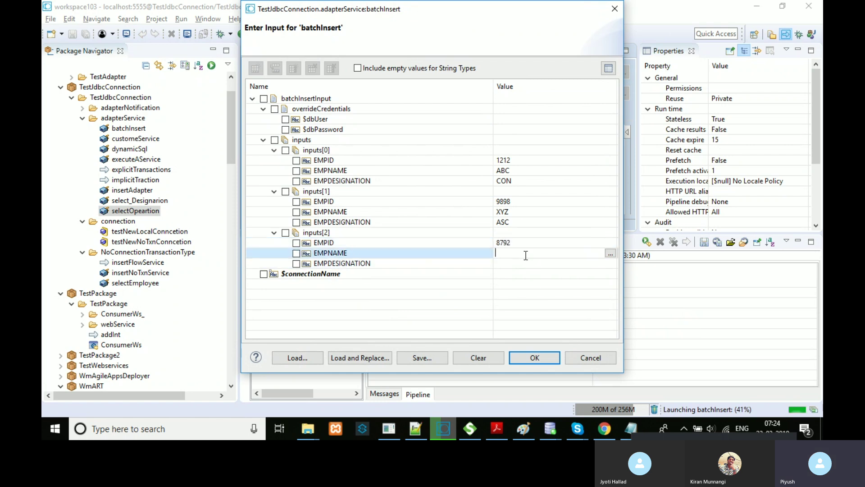
text(T)
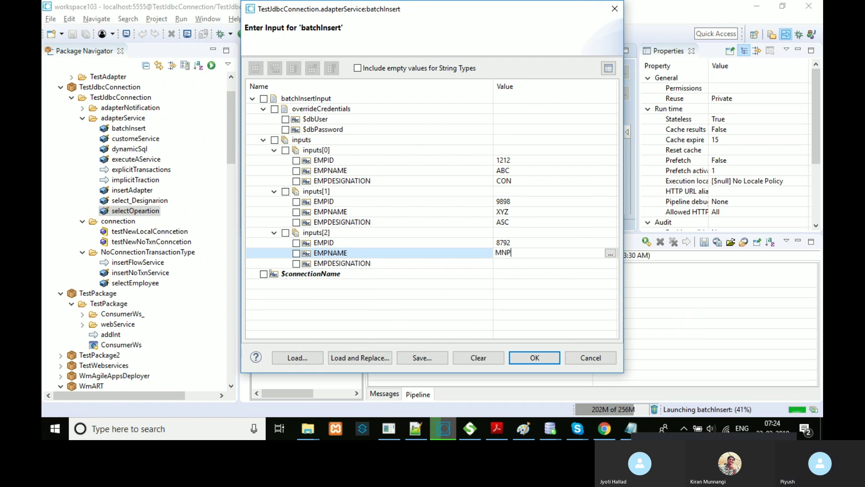
click(524, 265)
text(ASOC)
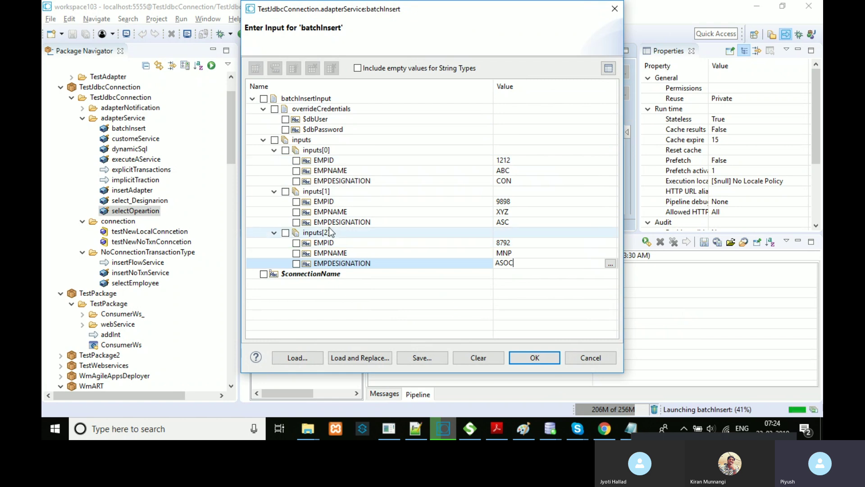
click(523, 363)
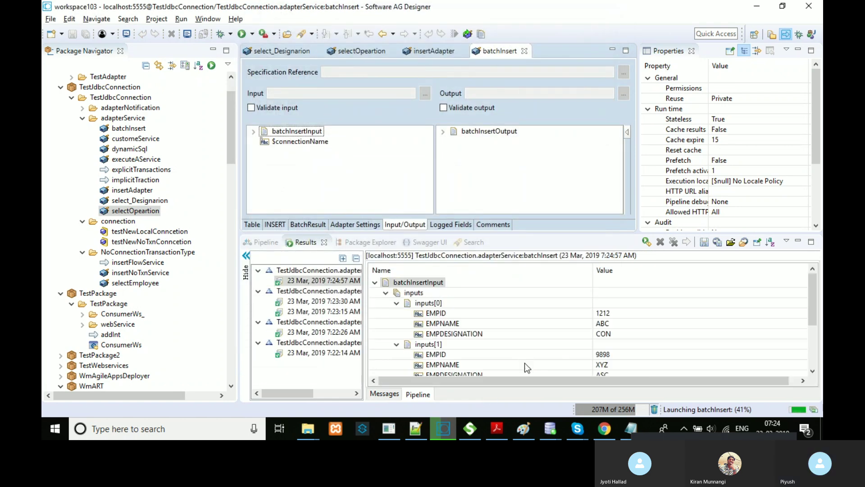
drag(810, 296, 810, 336)
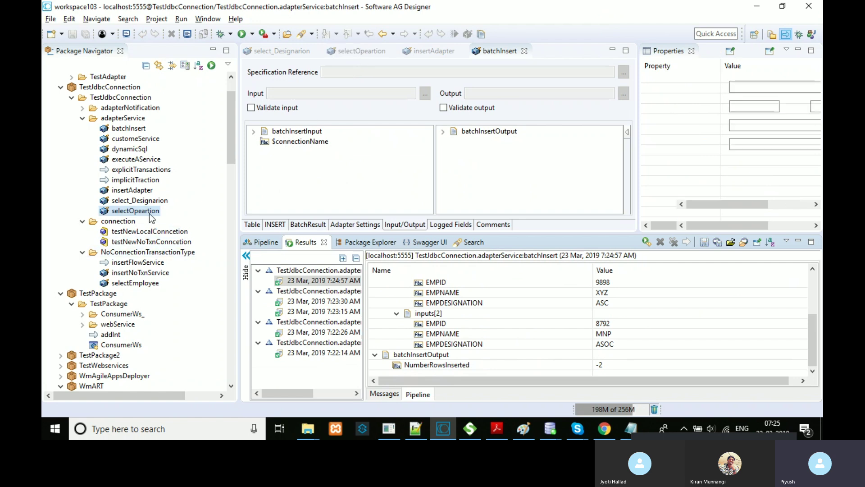
Step: Run the selectOpeartion service again with no inputs and review the returned employee records
right_click(149, 213)
mouse_move(354, 220)
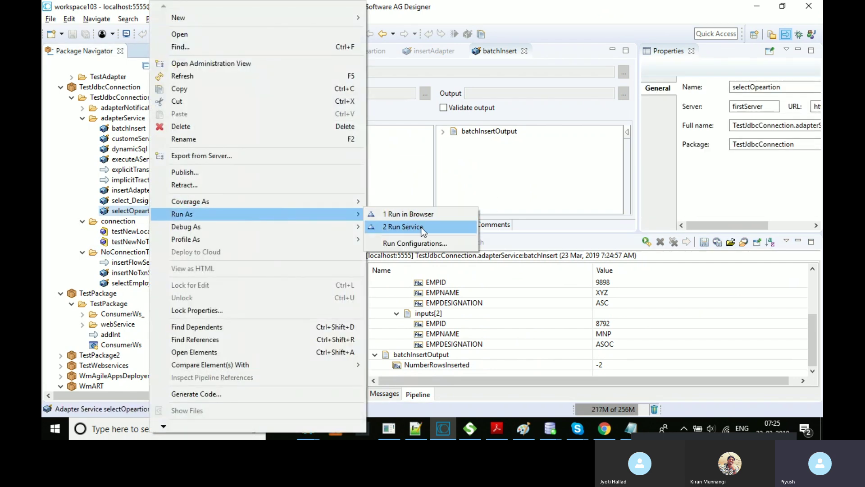
click(404, 227)
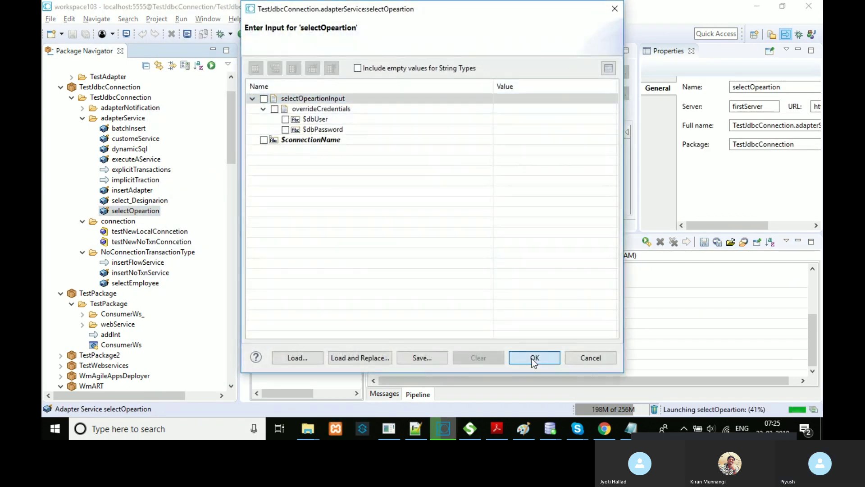
click(533, 357)
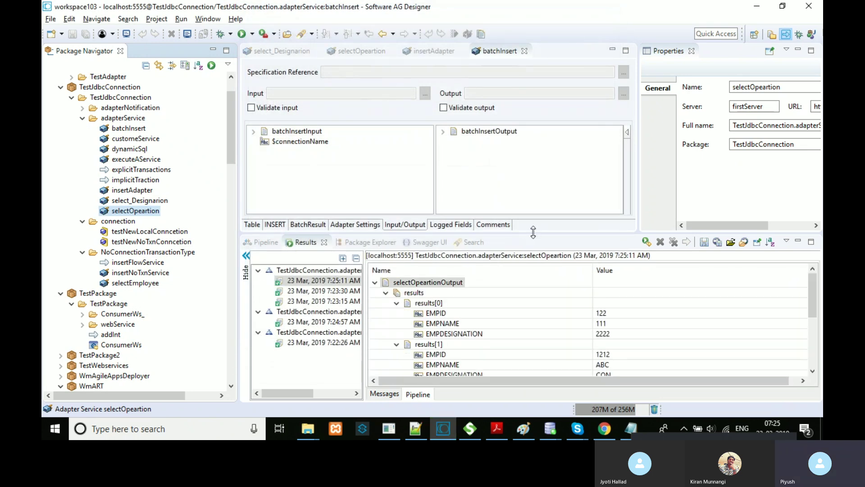
drag(533, 232, 534, 171)
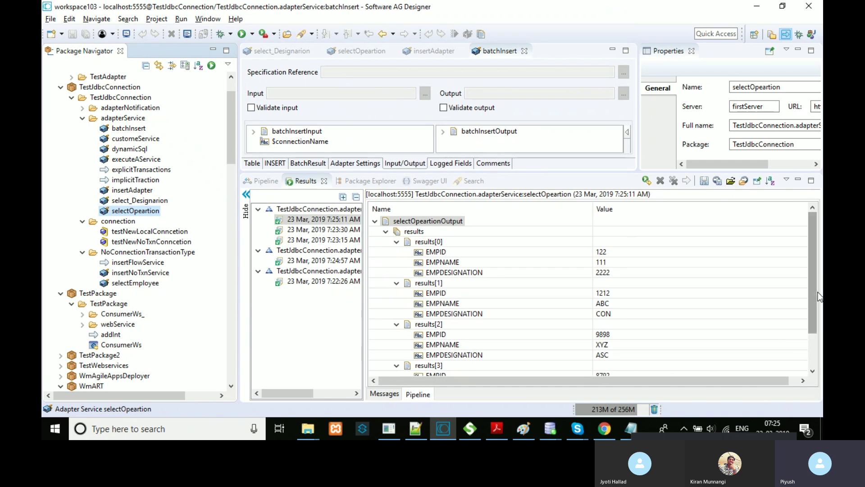
drag(811, 264, 815, 241)
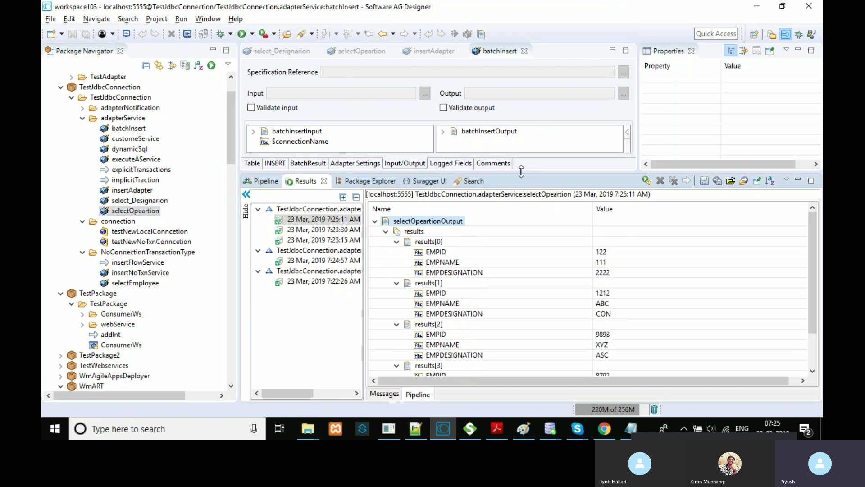
drag(521, 171, 531, 223)
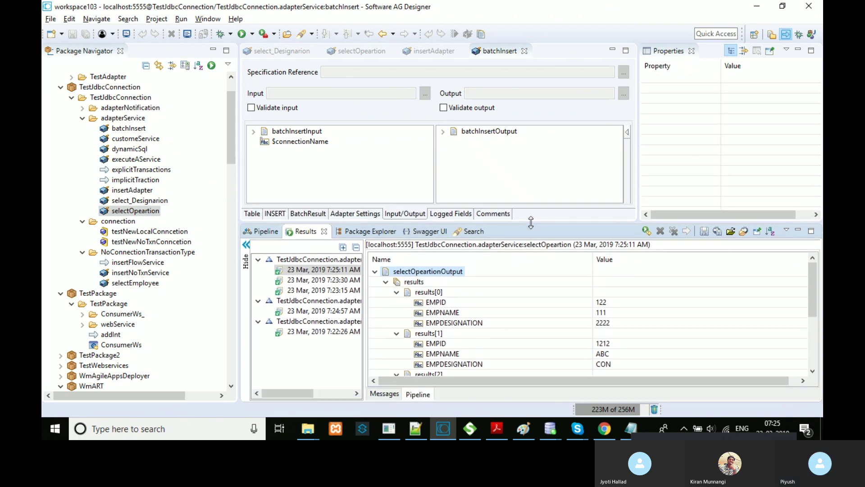
Step: Close all open adapter service editors
click(309, 185)
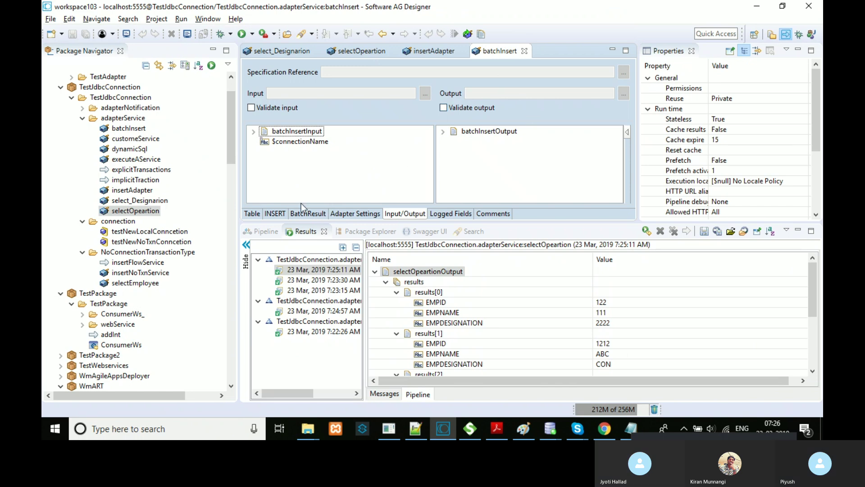
click(525, 51)
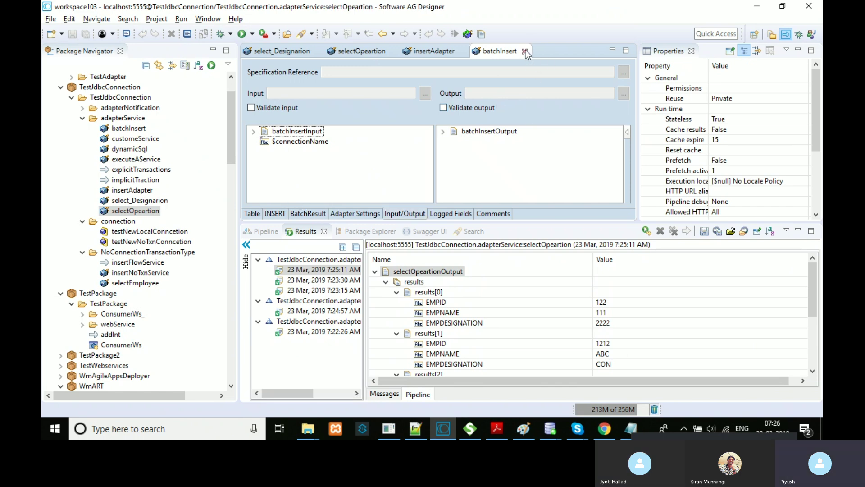
right_click(422, 54)
click(490, 104)
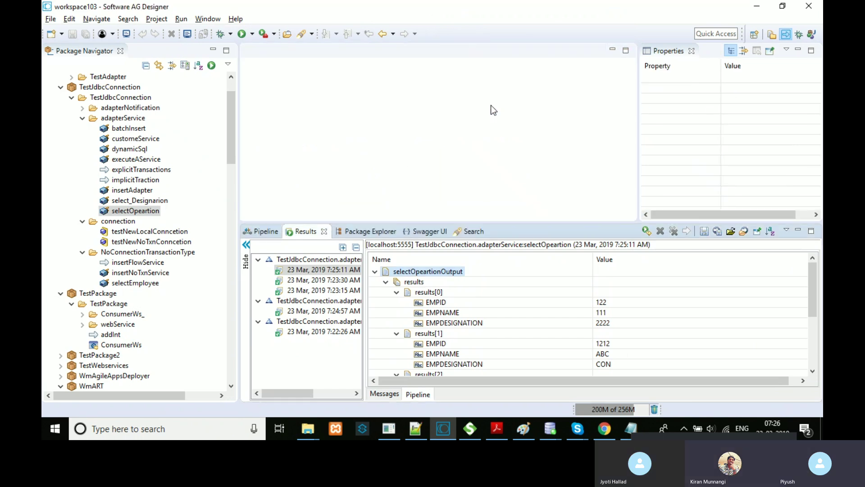
Step: Open the customeService adapter service and replace the Delete keyword in its SQL statement with select
drag(232, 119, 231, 103)
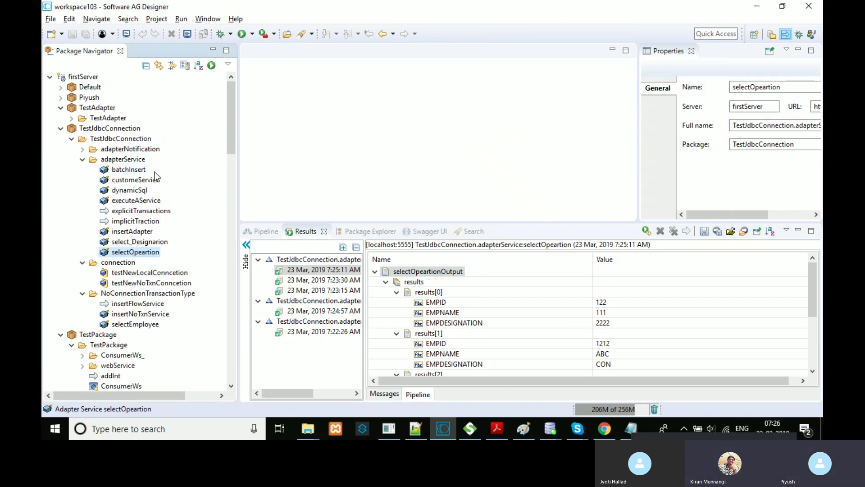
double_click(138, 180)
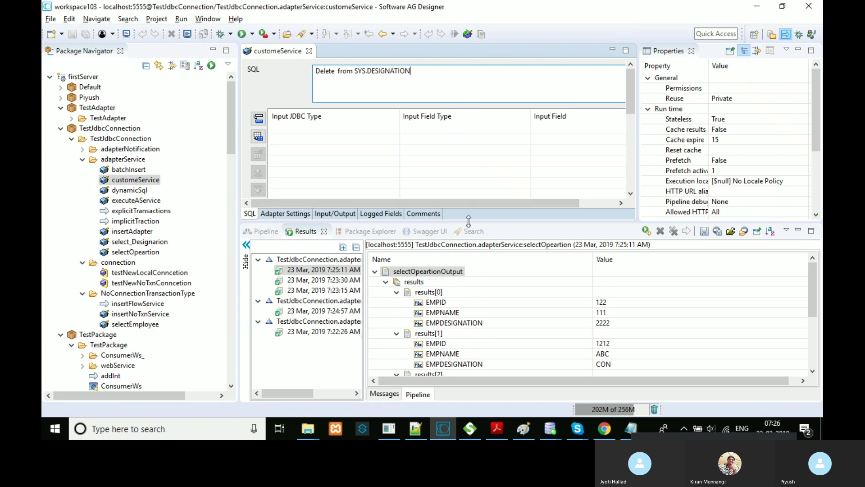
drag(468, 220, 457, 210)
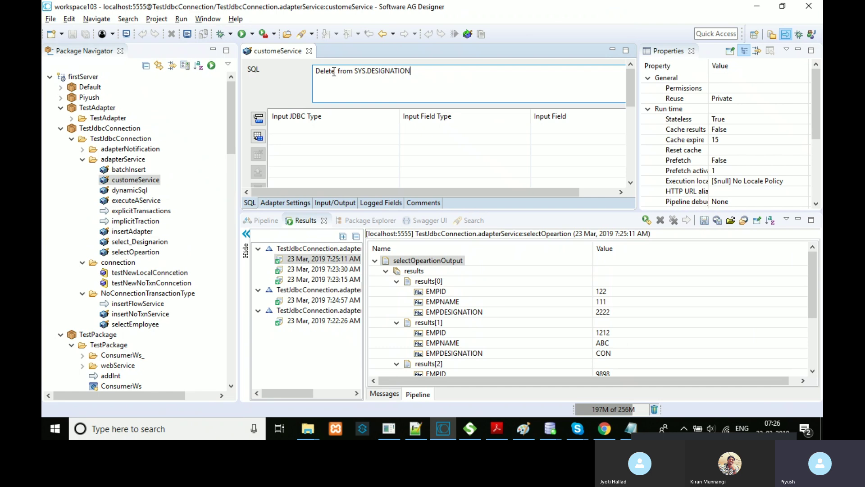
drag(335, 72, 308, 73)
text(select)
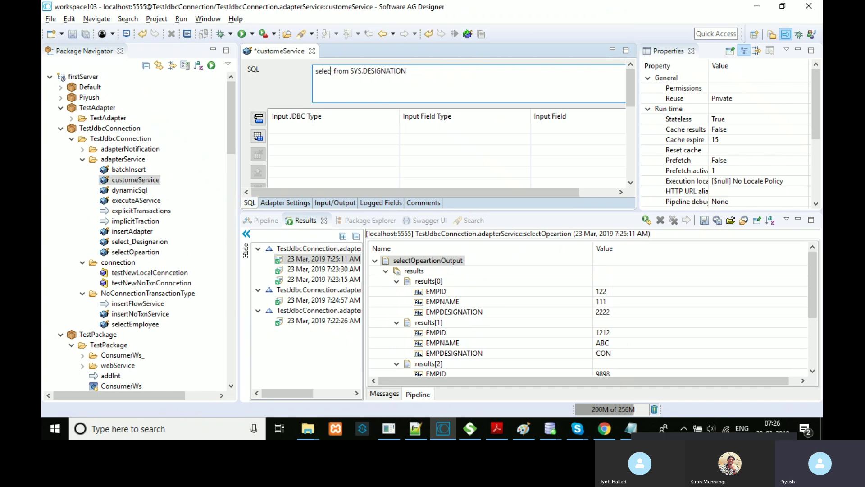
Step: Replace the table in customeService's SQL statement with WBM.EMPLOYEE and save the service
click(416, 68)
key(BackSpace)
key(BackSpace)
key(BackSpace)
key(BackSpace)
key(BackSpace)
key(BackSpace)
key(BackSpace)
key(BackSpace)
key(BackSpace)
key(BackSpace)
key(BackSpace)
key(BackSpace)
key(BackSpace)
key(BackSpace)
key(BackSpace)
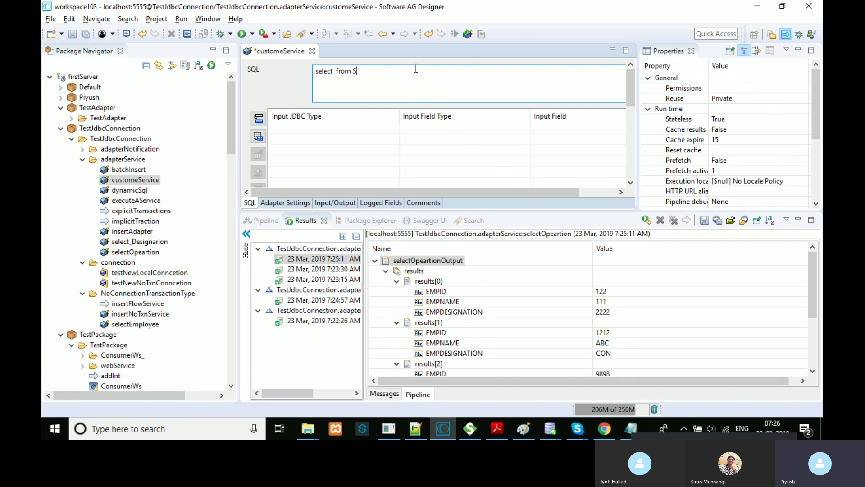
text(WBM.EMPLoyE)
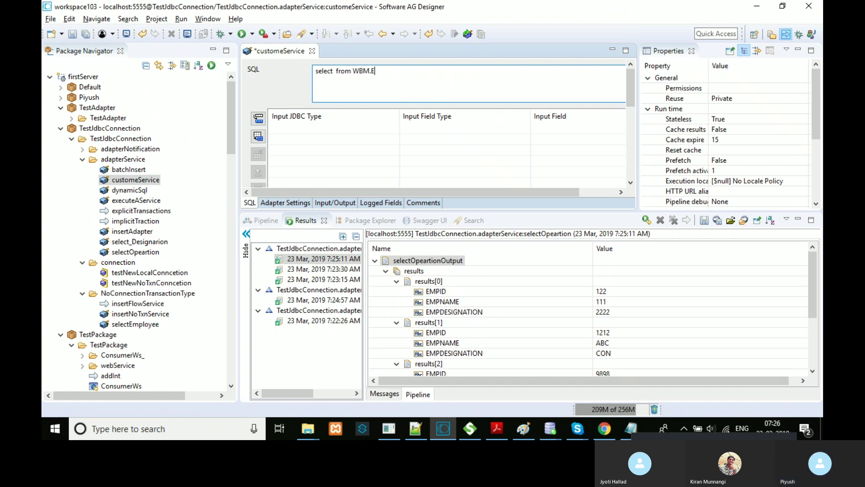
key(BackSpace)
key(BackSpace)
key(BackSpace)
text(OYEE)
click(86, 36)
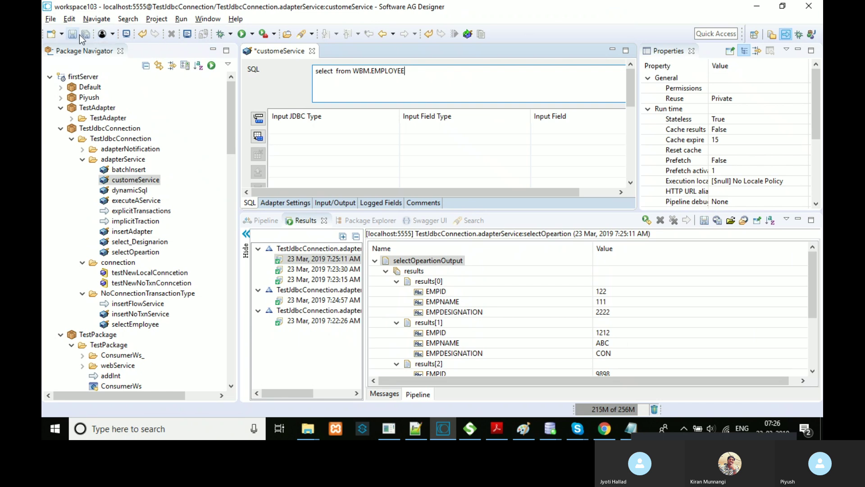
Step: Run the customeService service without entering any input values
click(353, 202)
right_click(354, 131)
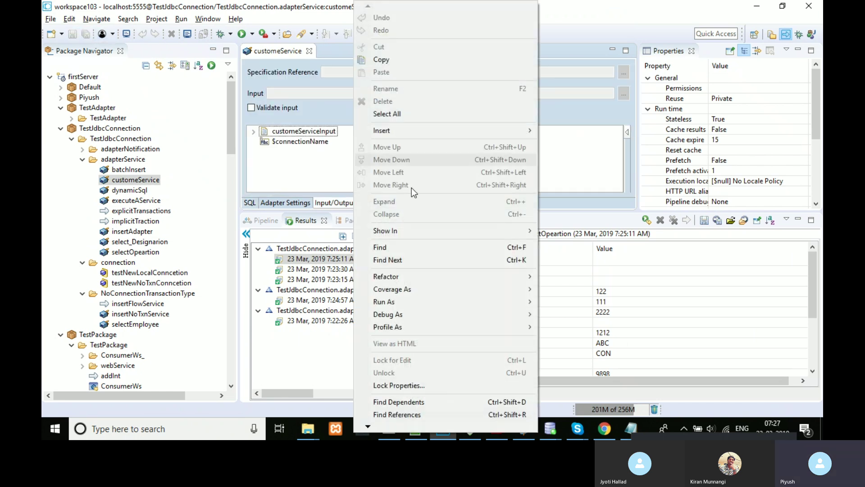
mouse_move(536, 304)
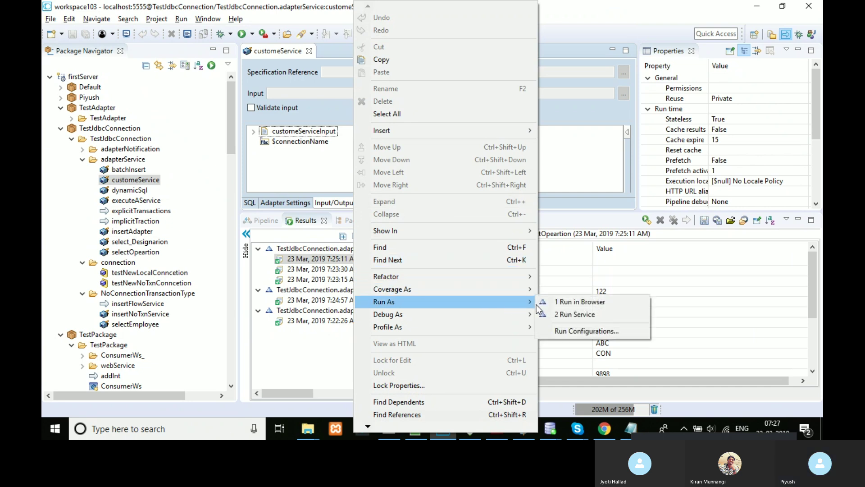
click(572, 313)
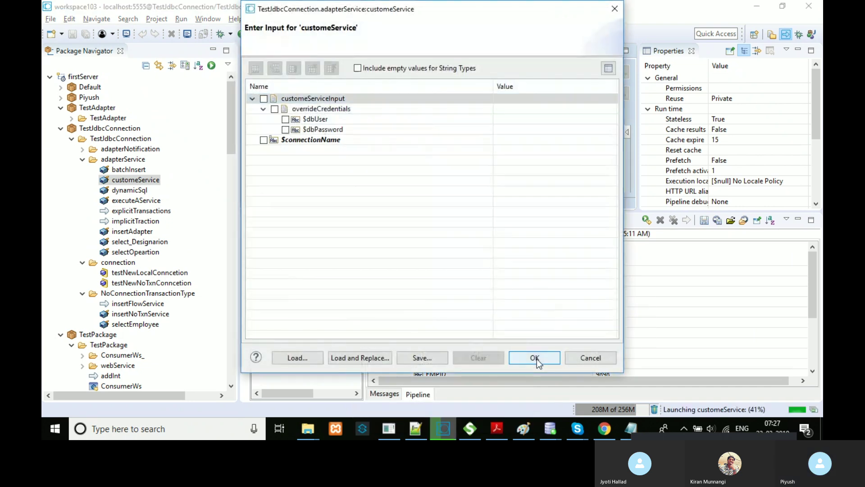
click(535, 358)
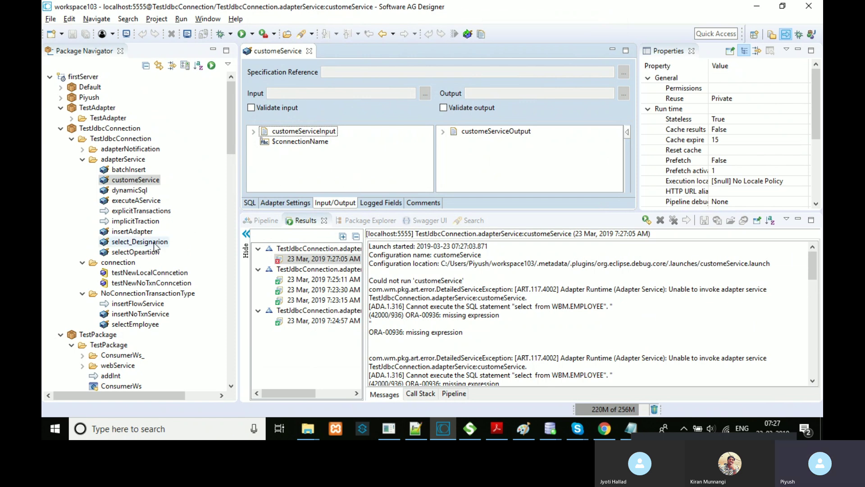
Step: Open selectOpeartion to check which table it queries, and return to the customeService editor
click(139, 252)
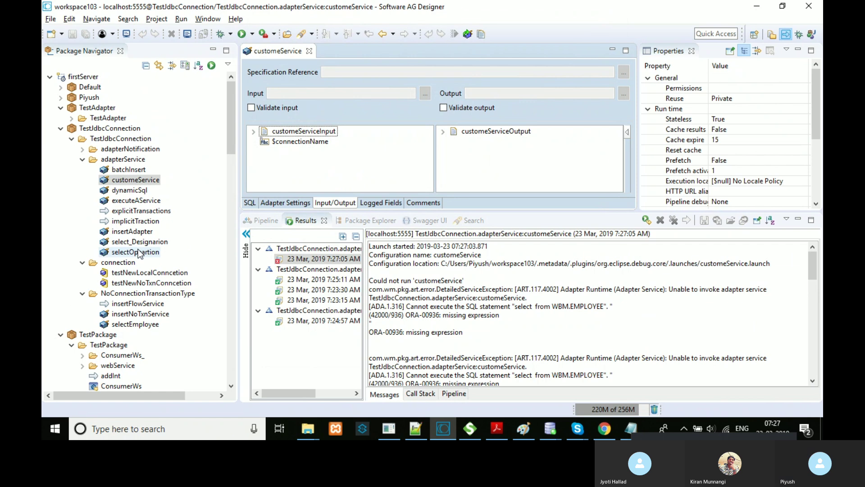
double_click(140, 252)
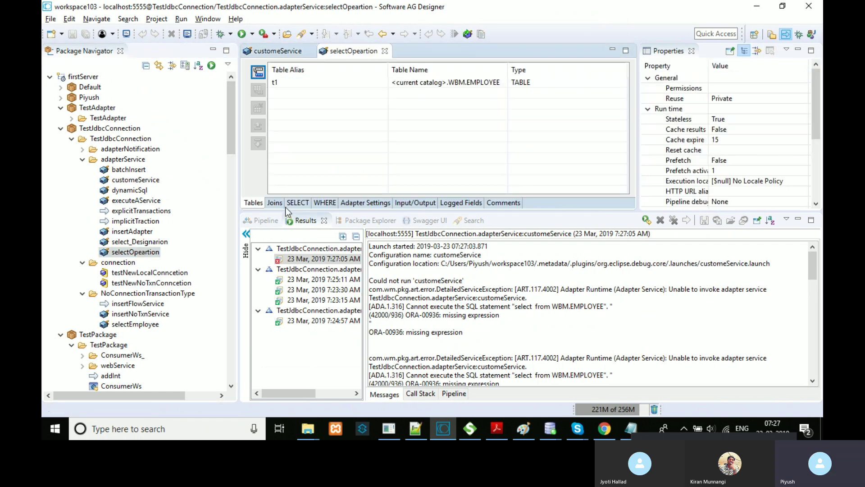
click(295, 51)
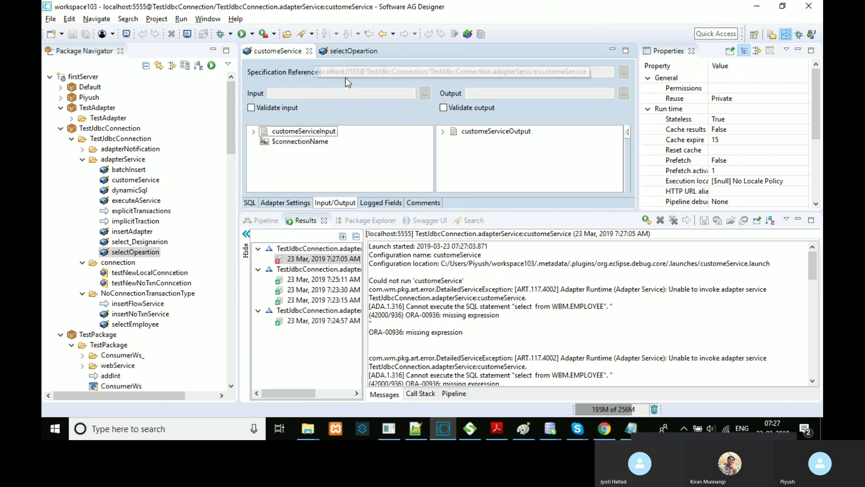
Step: Add the missing * to customeService's SQL so it reads "select * from WBM.EMPLOYEE", and save
click(250, 203)
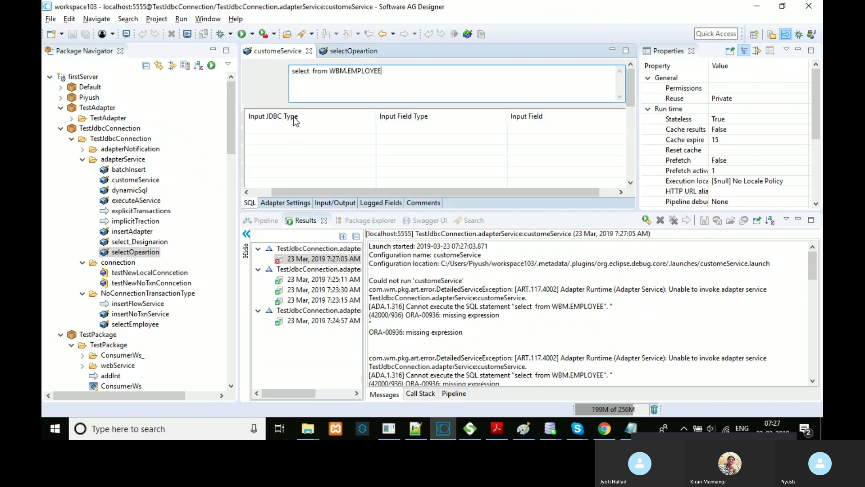
click(313, 72)
text(*)
key(ctrl+s)
Step: Run customeService again with no inputs and review all returned employee records
click(335, 203)
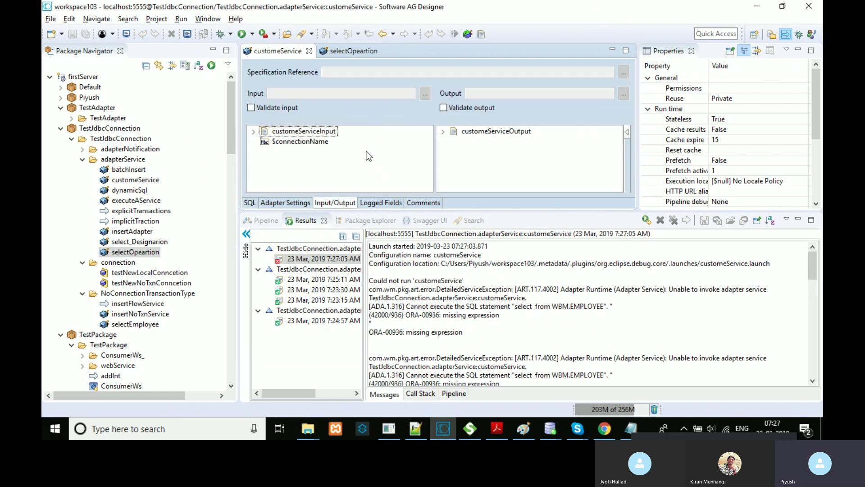
right_click(369, 156)
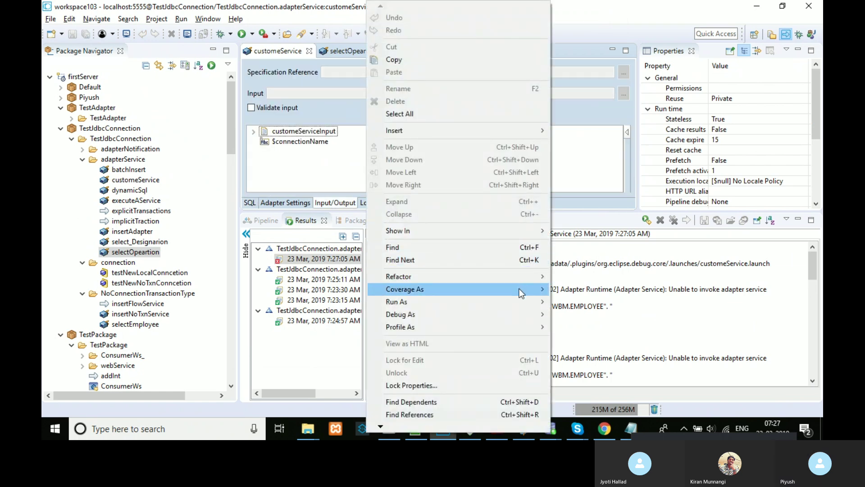
mouse_move(516, 299)
click(564, 302)
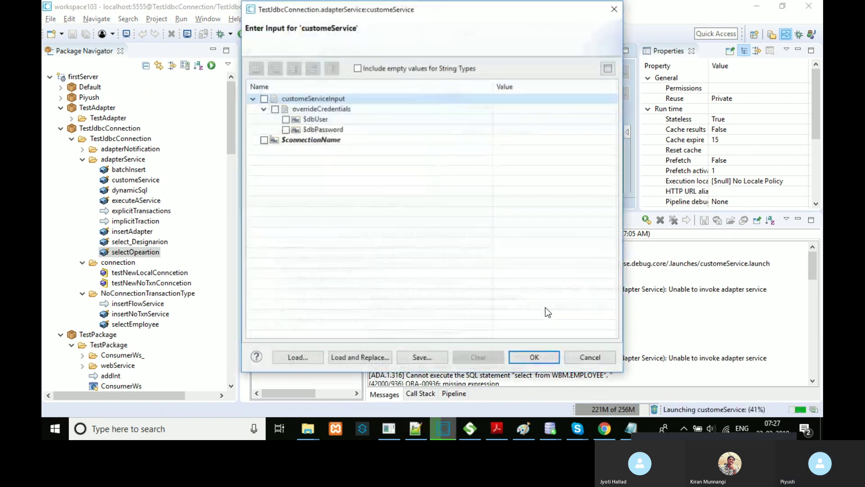
click(531, 357)
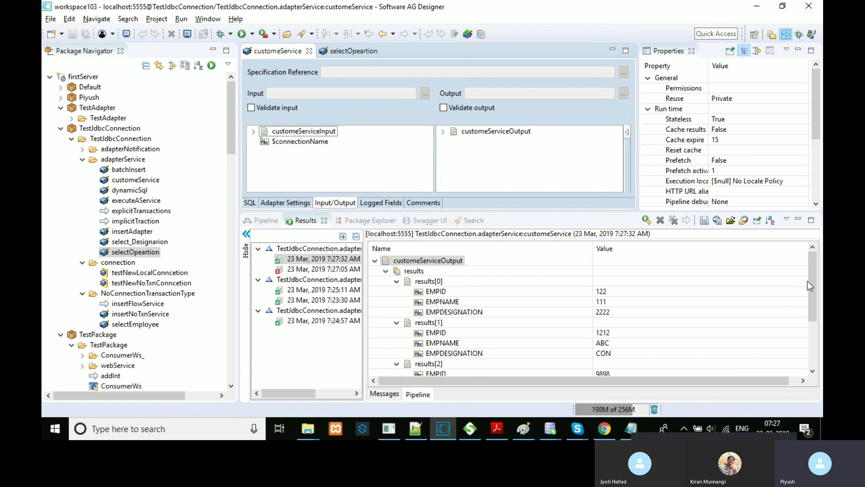
drag(811, 278, 812, 320)
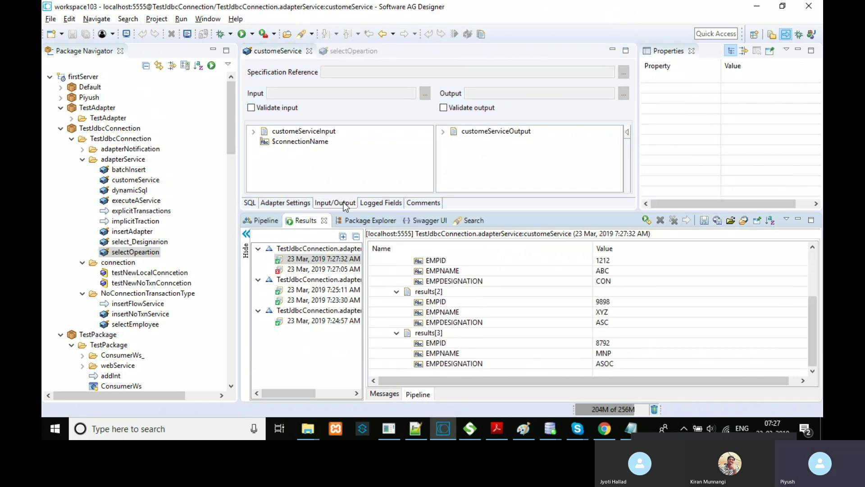
Step: Review the SQL statement of customeService and close both open service editors
click(250, 202)
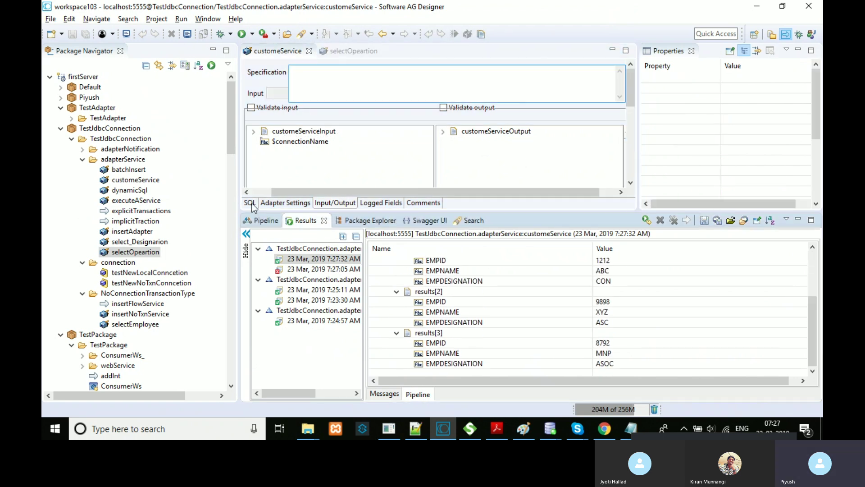
double_click(306, 72)
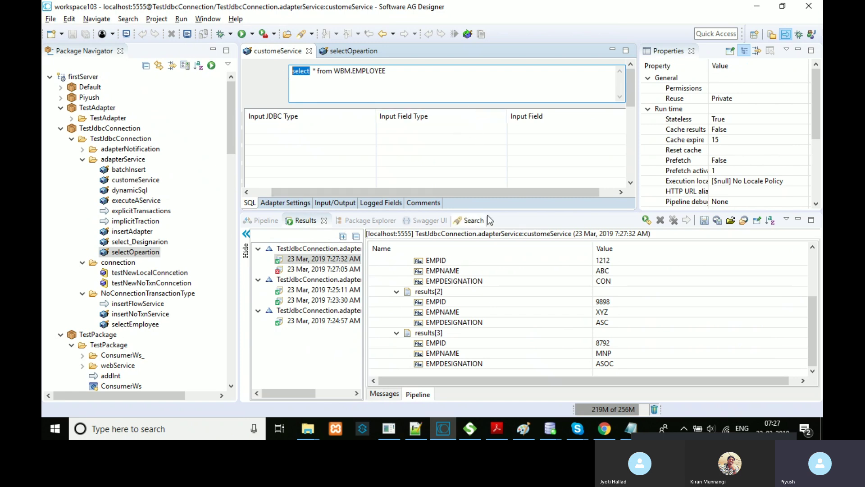
drag(489, 214, 486, 255)
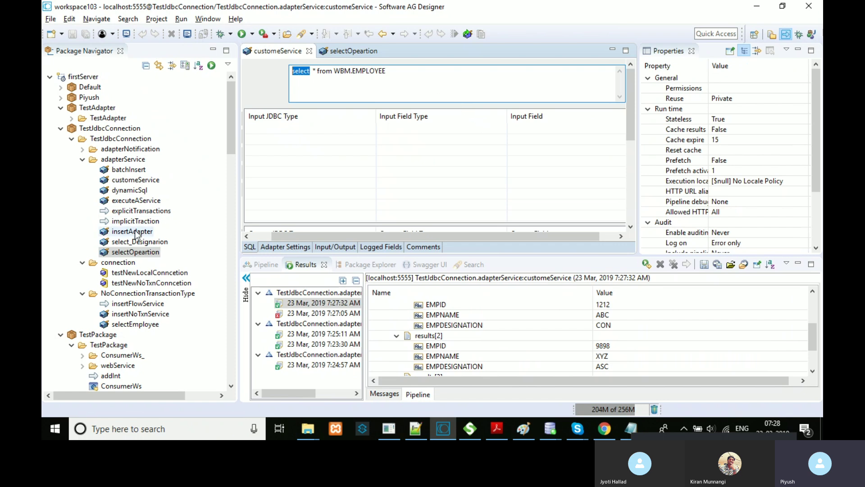
click(132, 252)
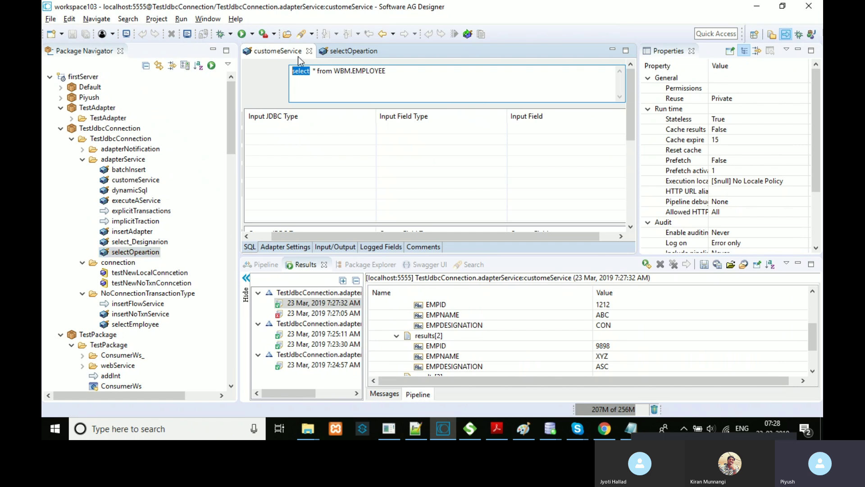
click(308, 50)
click(308, 51)
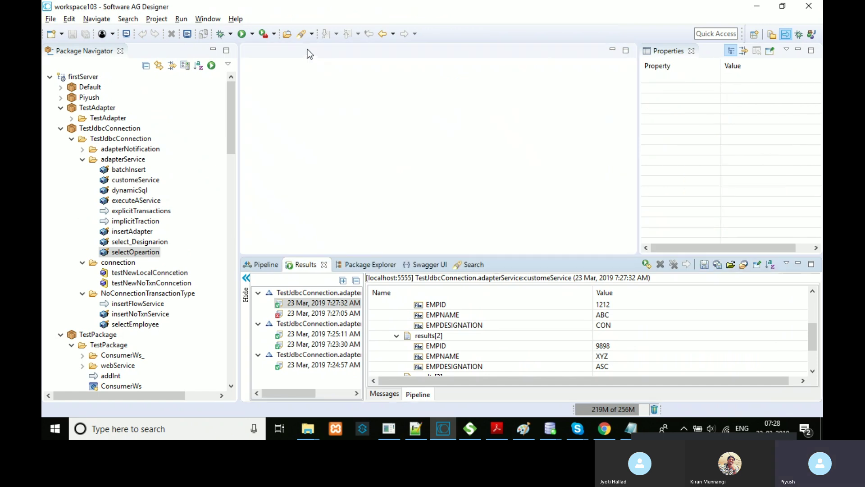
Step: Open the dynamicSql adapter service and examine the ${query} placeholder in its SQL statement
double_click(135, 190)
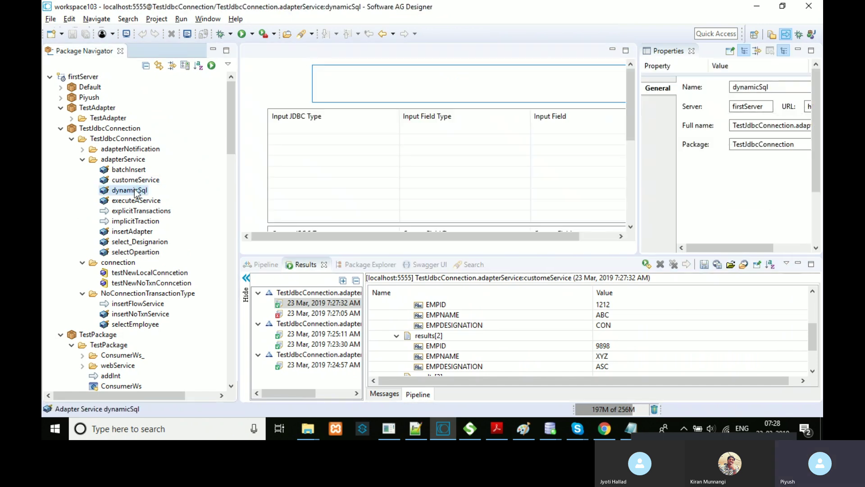
drag(478, 248, 494, 210)
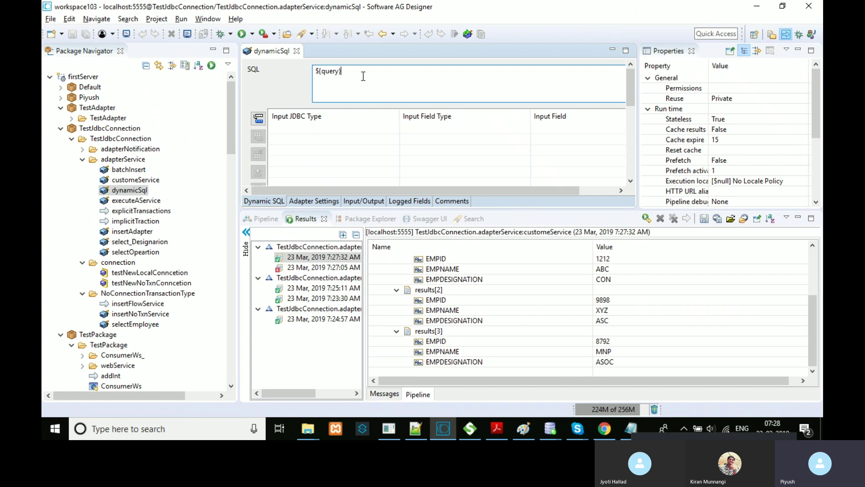
double_click(340, 71)
click(317, 70)
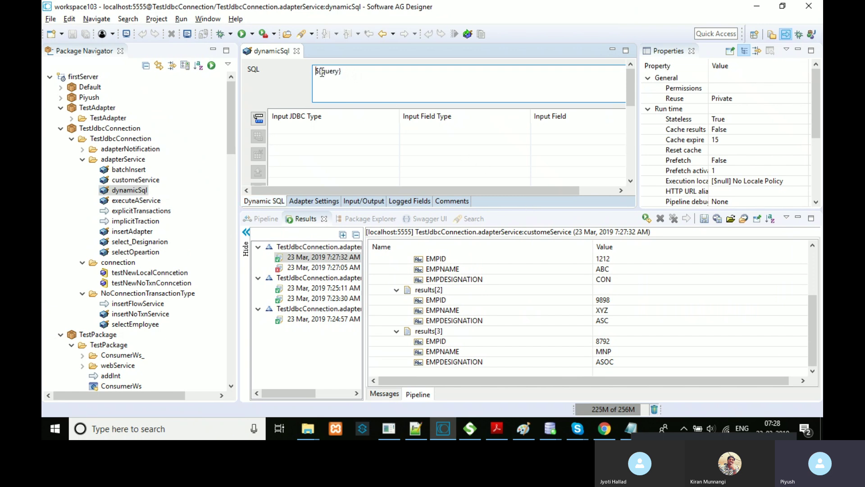
double_click(336, 73)
click(336, 72)
drag(320, 71, 340, 71)
click(329, 71)
Step: Expand dynamicSqlInput to inspect its query field and compare it with the ${query} placeholder in the SQL
click(355, 202)
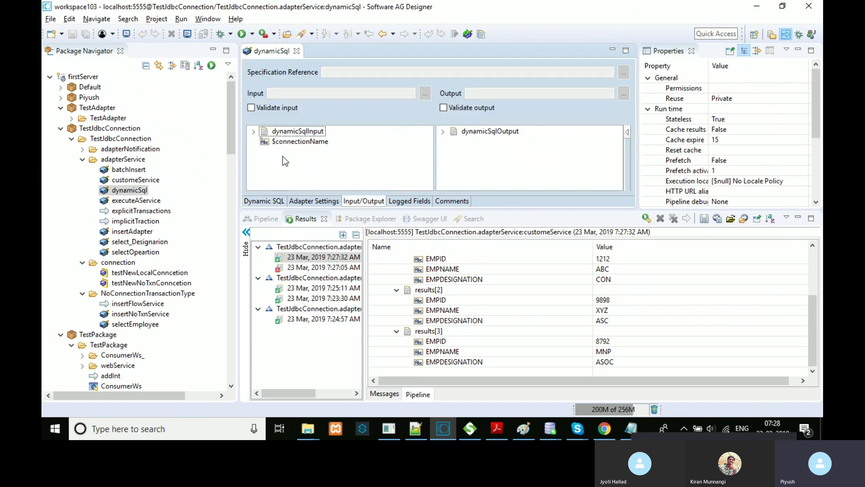
click(254, 132)
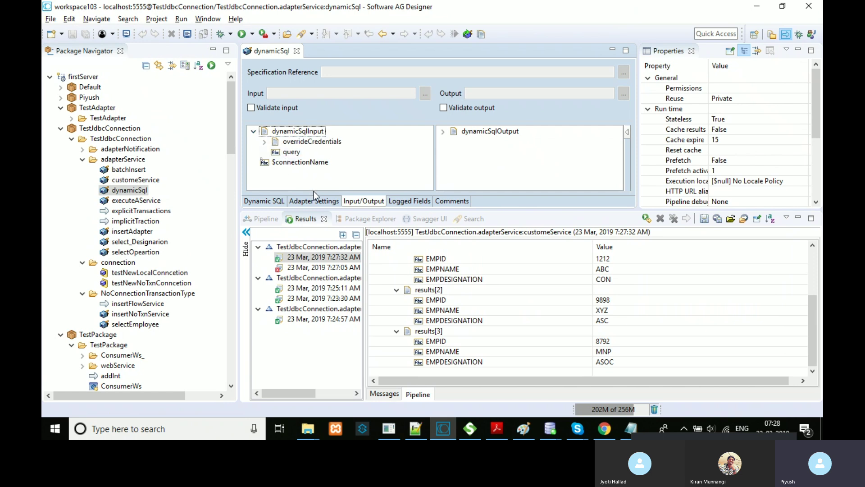
click(273, 201)
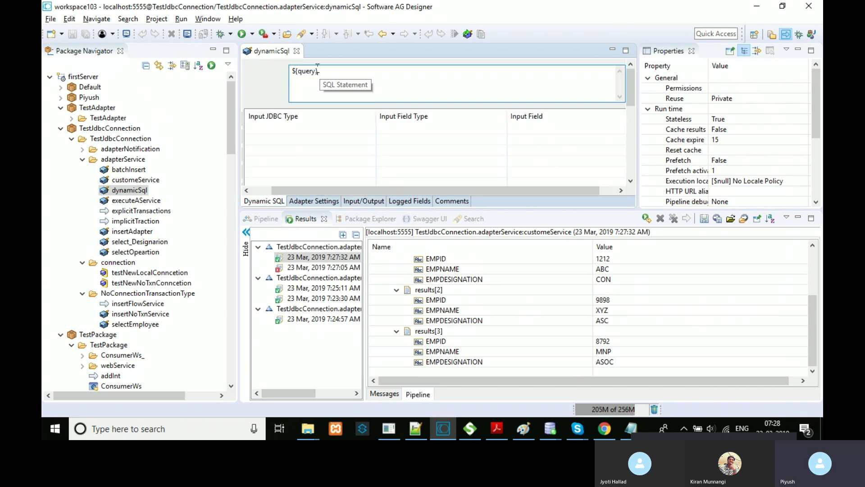
click(356, 202)
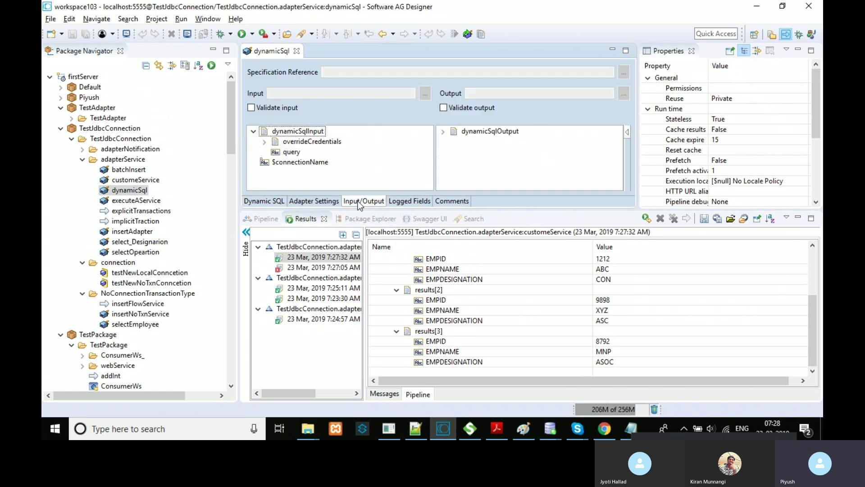
click(285, 153)
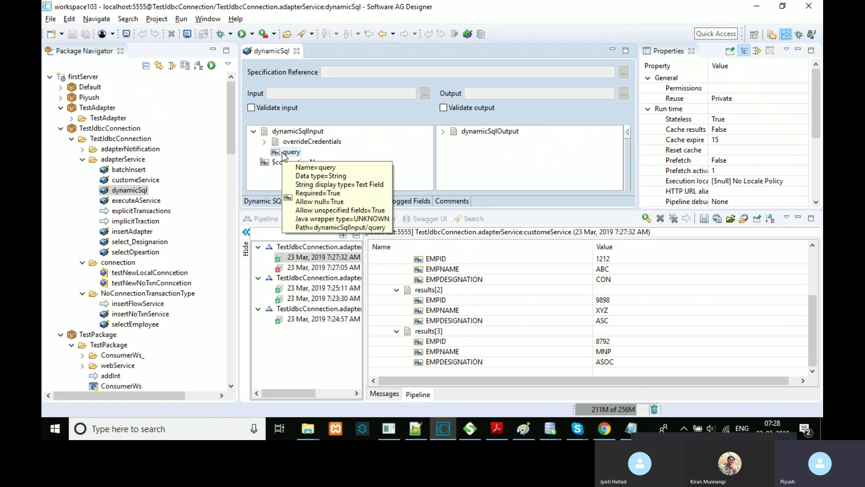
click(264, 202)
drag(318, 71, 286, 75)
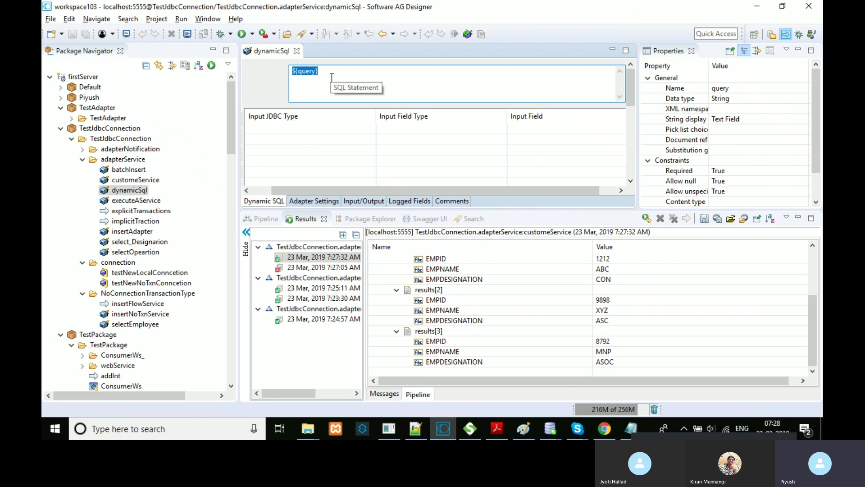
Step: Run the dynamicSql service with the query "select * from WBM.employee" and inspect the EMPID of the first returned record
click(352, 202)
right_click(384, 158)
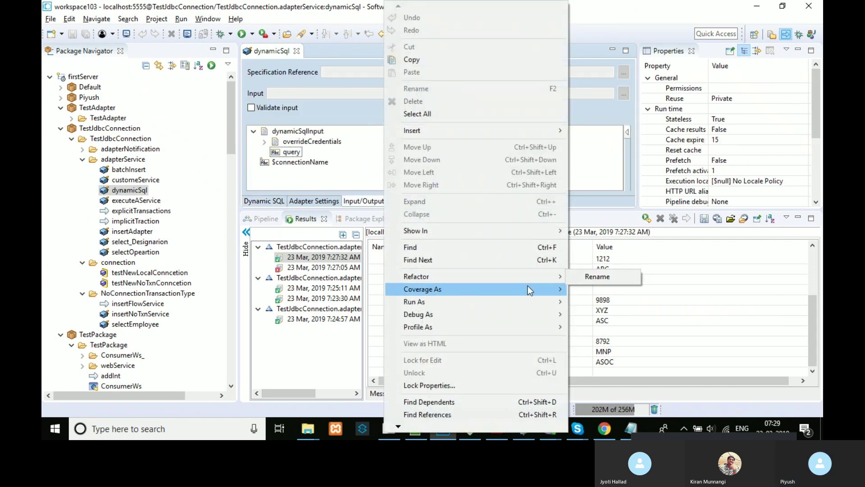
mouse_move(526, 301)
click(604, 314)
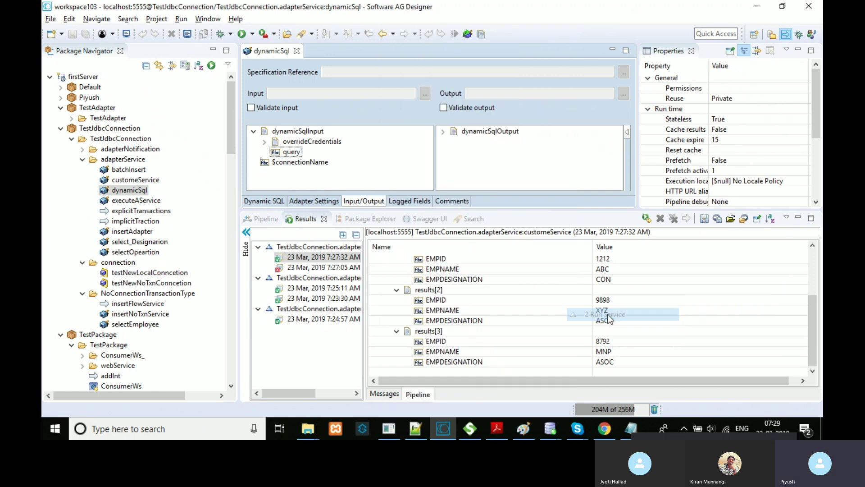
click(576, 141)
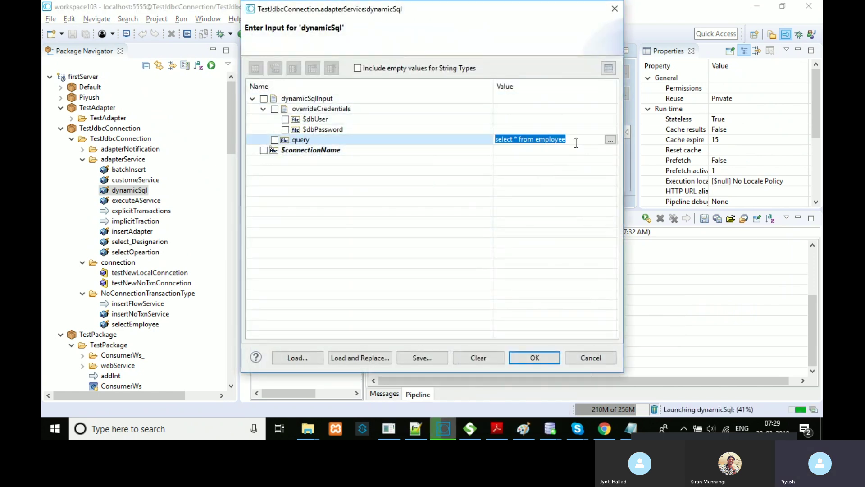
click(576, 141)
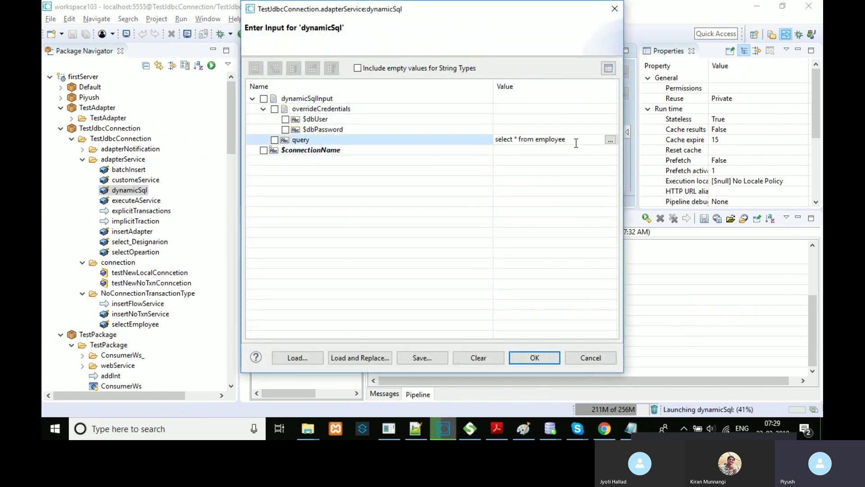
click(537, 141)
text(WBM.)
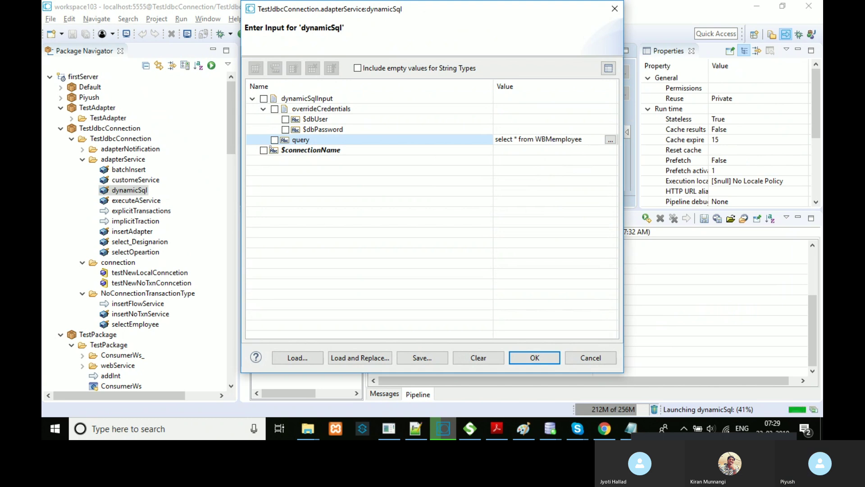
click(535, 357)
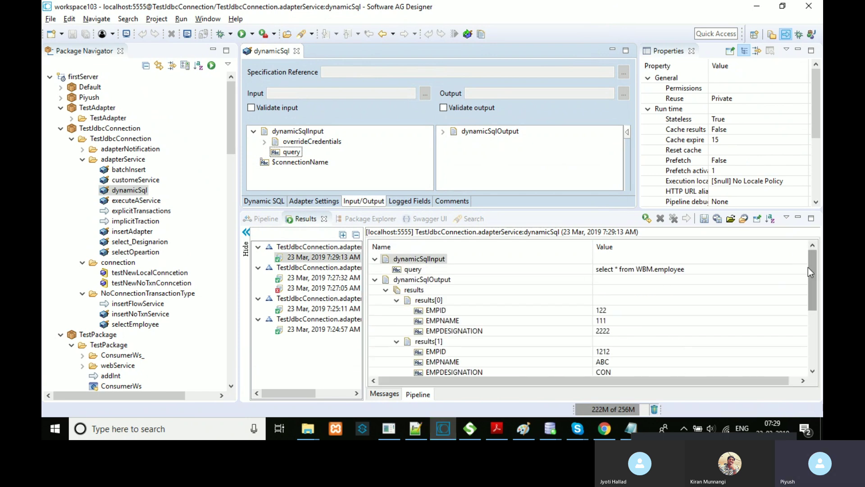
click(435, 311)
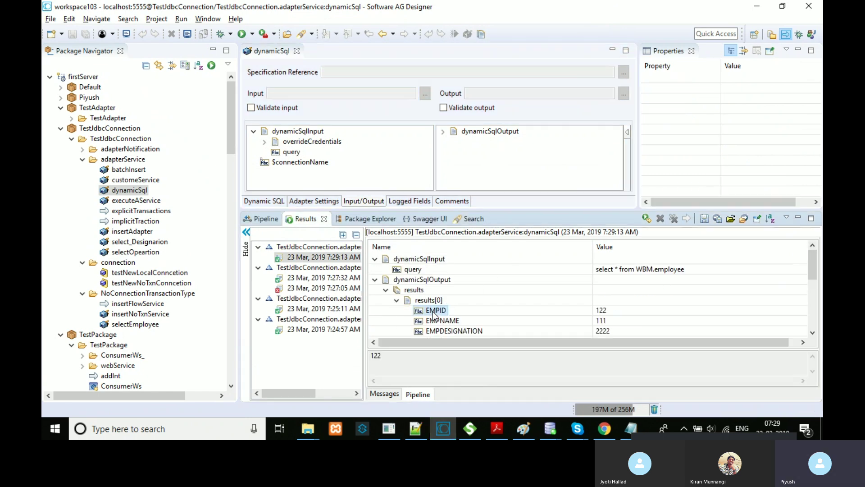
Step: Start another run of dynamicSql and set its query input to "select * from WBM.employee where EMPID=123"
right_click(375, 151)
mouse_move(498, 301)
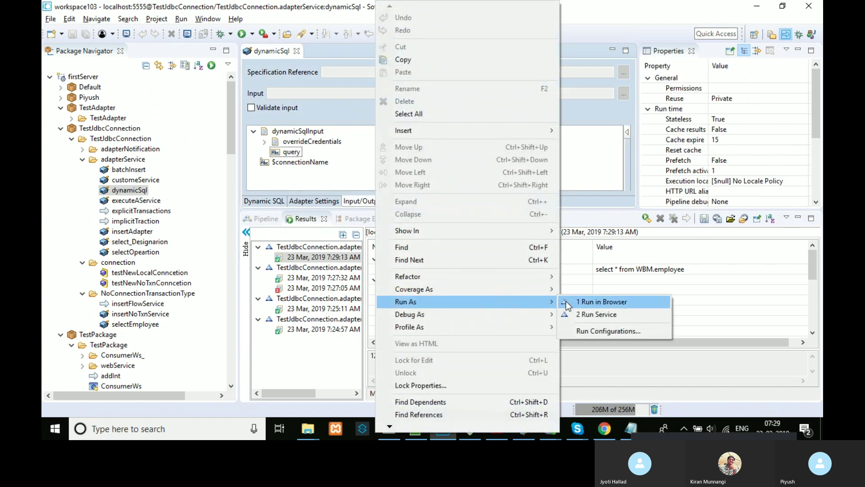
click(586, 314)
click(595, 140)
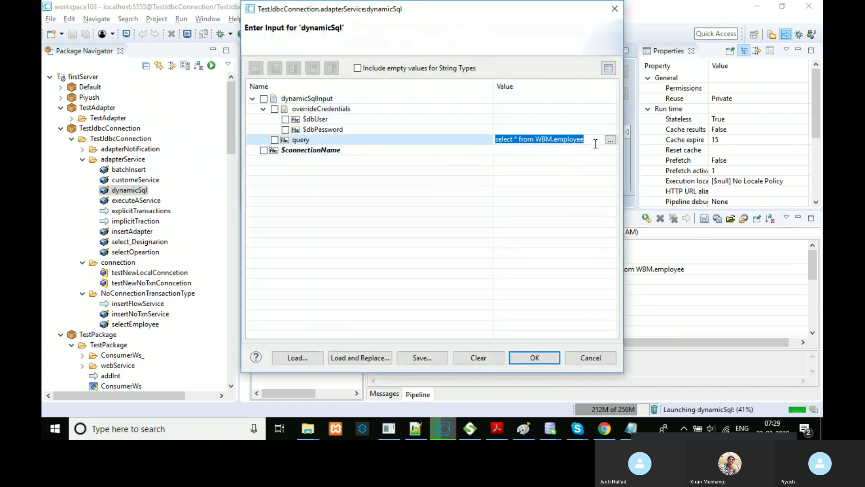
click(611, 139)
text(where )
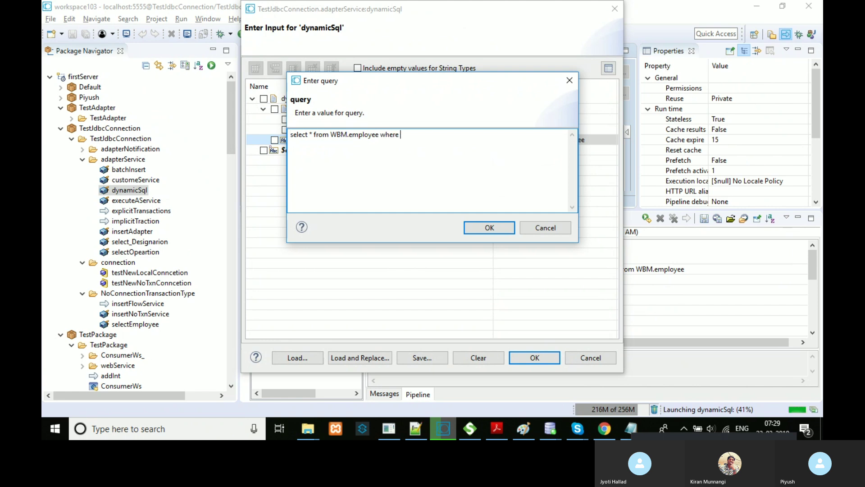
text(EMPID=123)
click(506, 228)
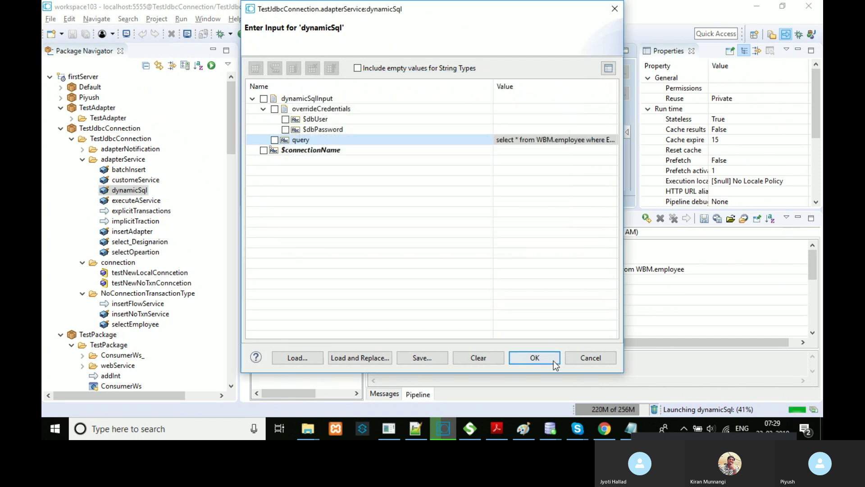
Step: Change the query's condition to EMPID=122 and run the dynamicSql service
mouse_move(518, 9)
mouse_down()
mouse_move(385, 55)
mouse_move(581, 348)
mouse_move(591, 377)
mouse_move(568, 136)
mouse_move(529, 10)
mouse_up()
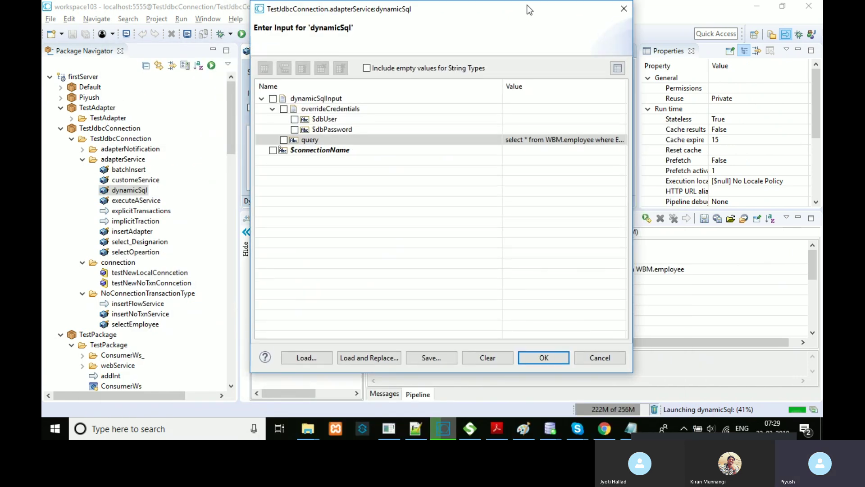
click(604, 139)
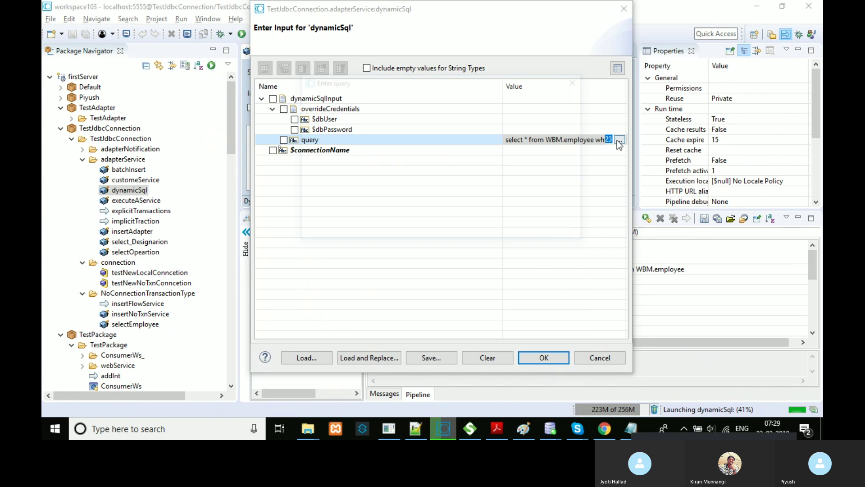
click(618, 140)
key(BackSpace)
text(22)
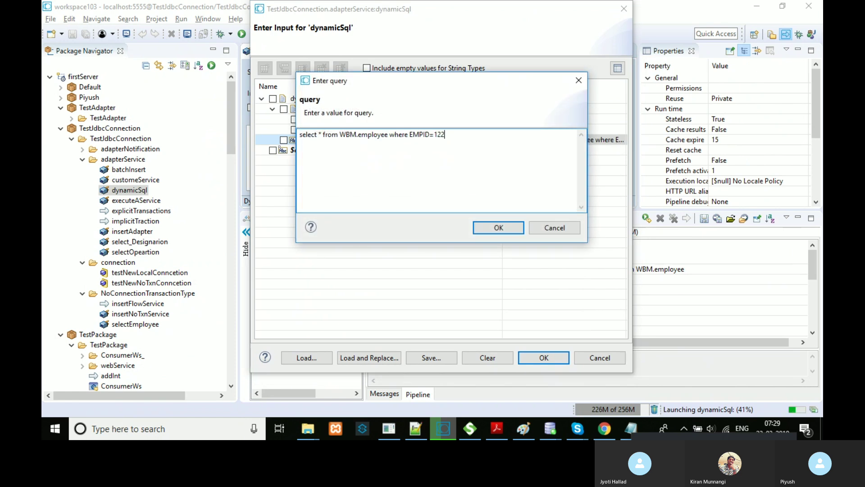
click(501, 229)
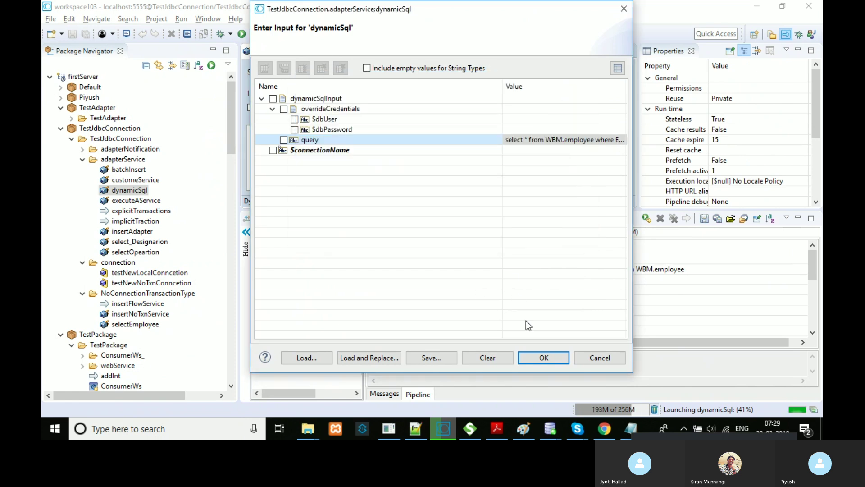
click(543, 359)
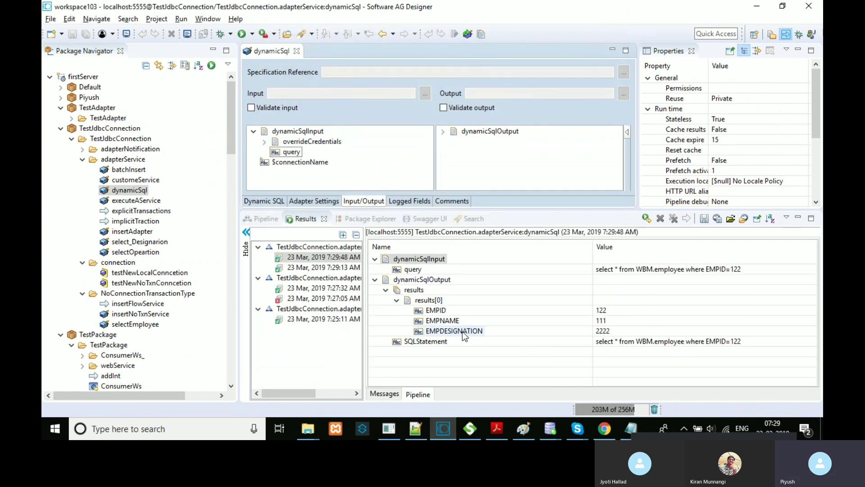
Step: Replace the ${query} SQL statement of dynamicSql with "selcet * from ${table name} where ${conditions}" and save the service
click(276, 203)
drag(336, 71, 255, 69)
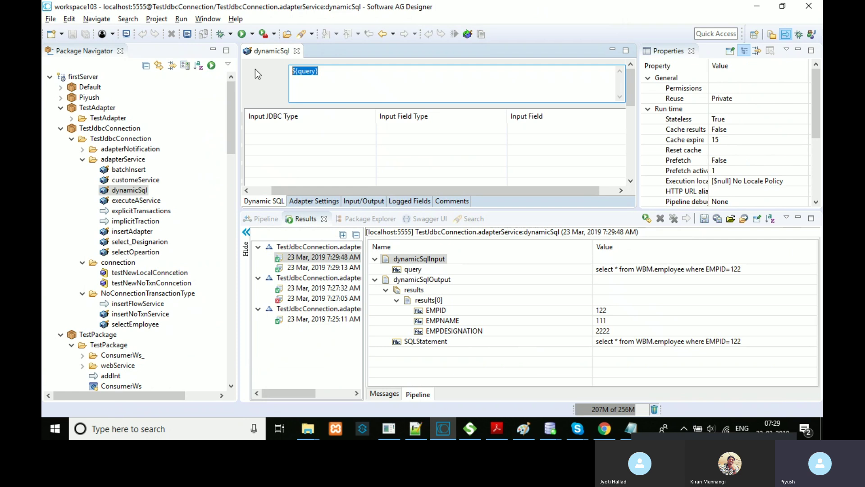
text(selcet )
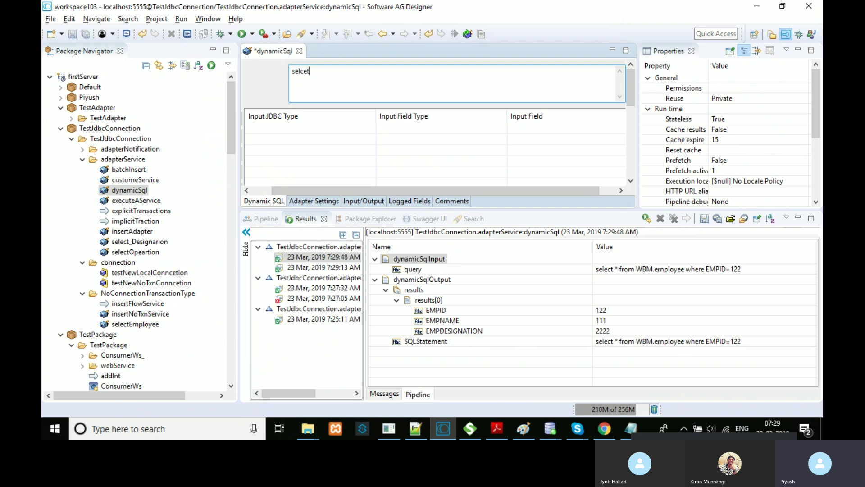
text(* from ${)
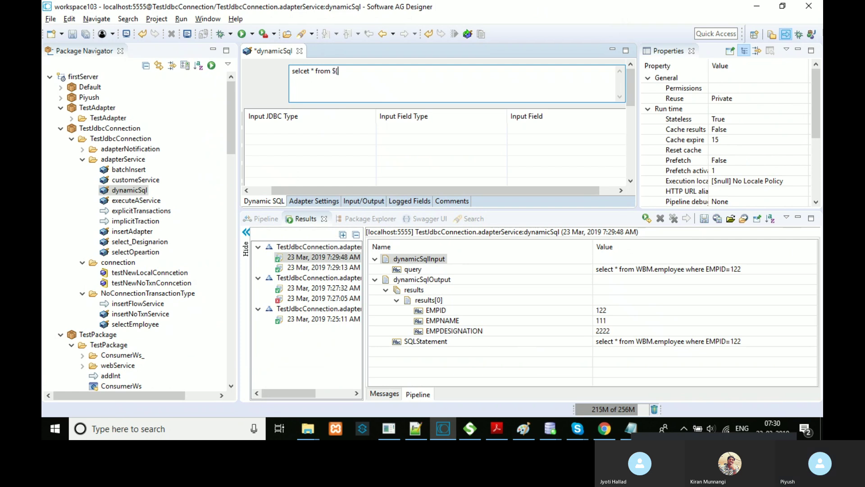
text(})
text(table na)
text(me)
key(End)
text(where {})
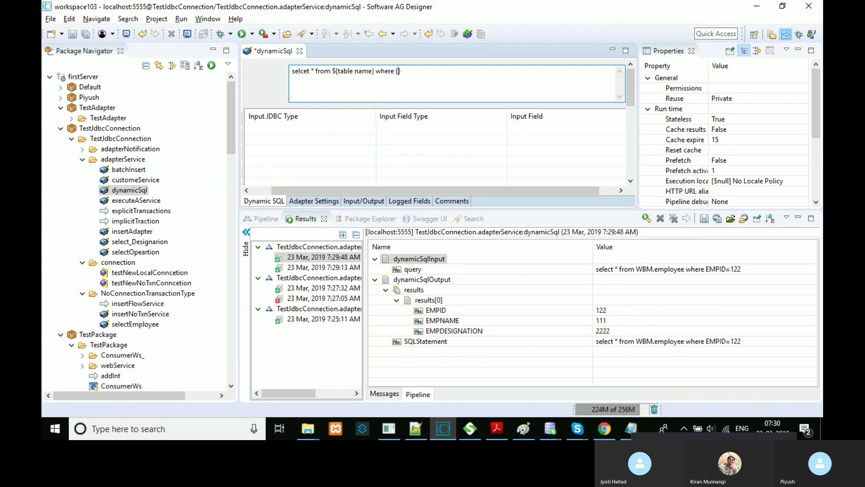
text($)
text(conditions)
click(73, 34)
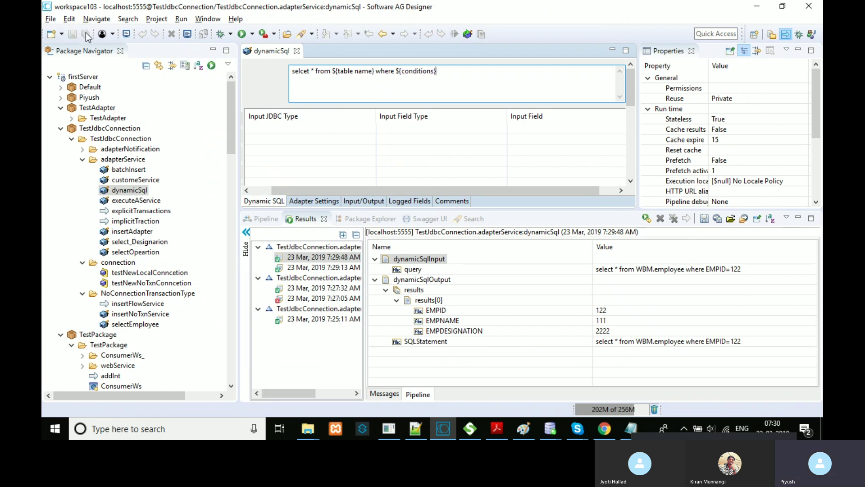
Step: Review the parameterised SQL statement of dynamicSql and close its editor
drag(461, 72, 293, 81)
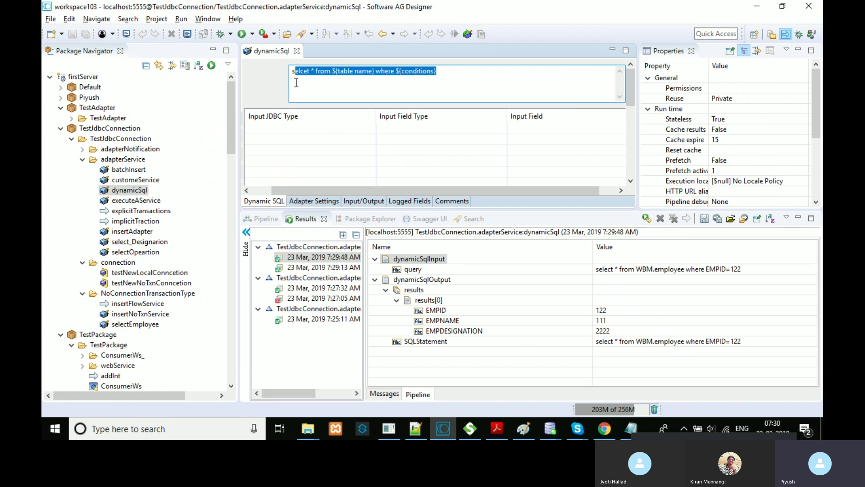
click(344, 88)
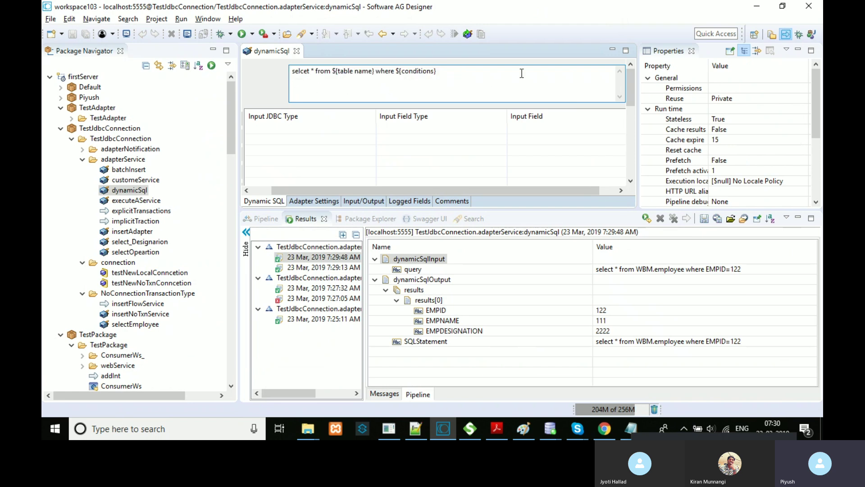
drag(508, 73, 292, 72)
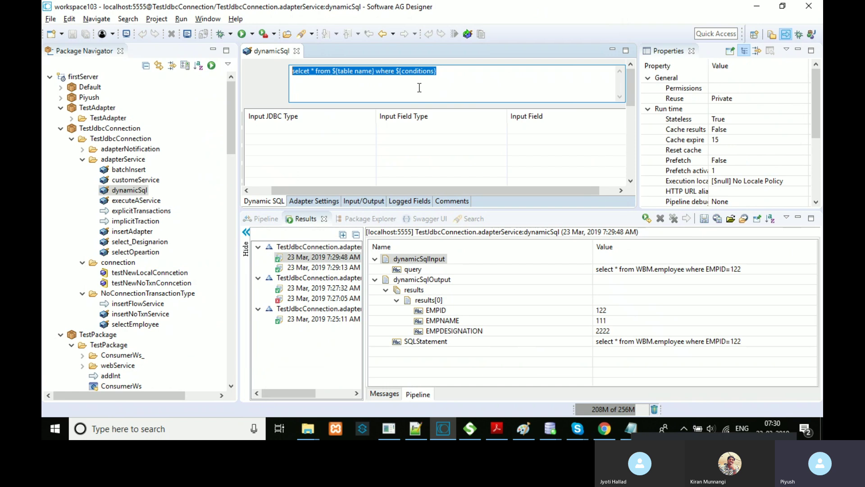
click(296, 51)
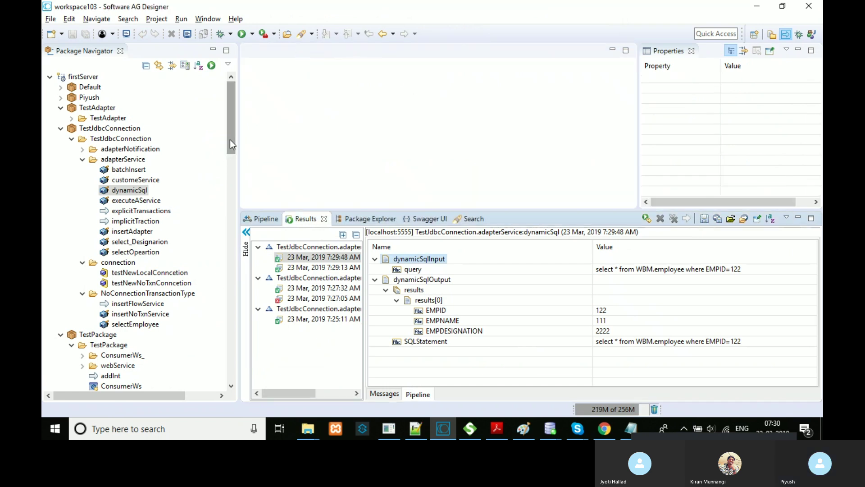
drag(230, 140, 231, 150)
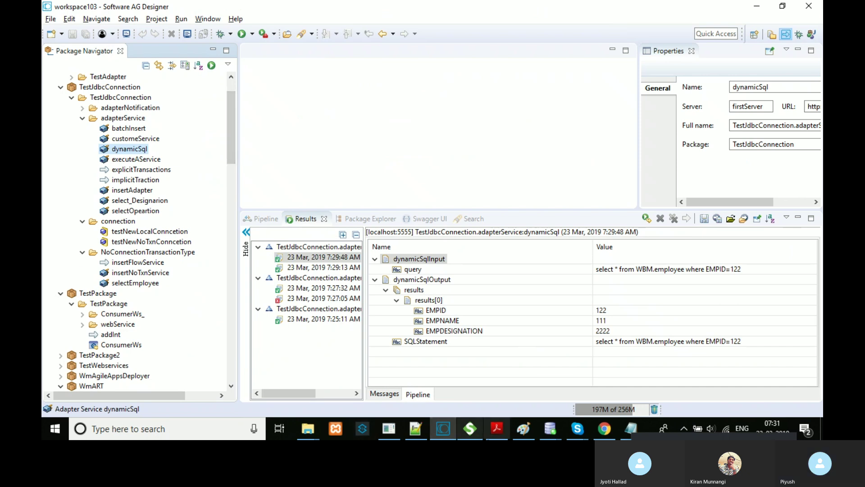
Step: View the transaction sketch in Paint, then examine the transaction type of the testNewNoTxnConncetion connection in the Integration Server browser page
click(523, 429)
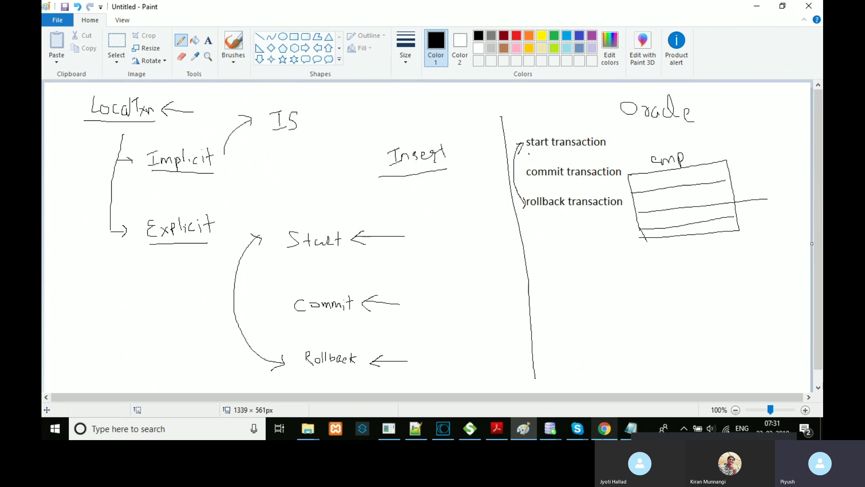
click(443, 428)
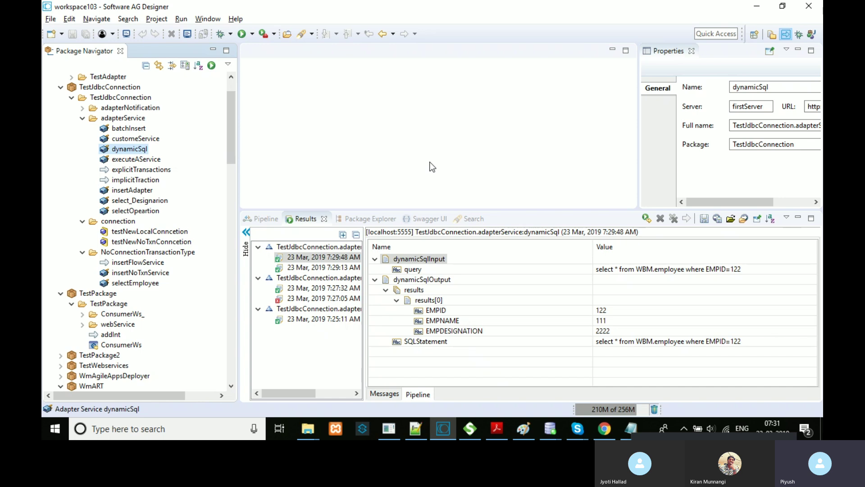
click(604, 429)
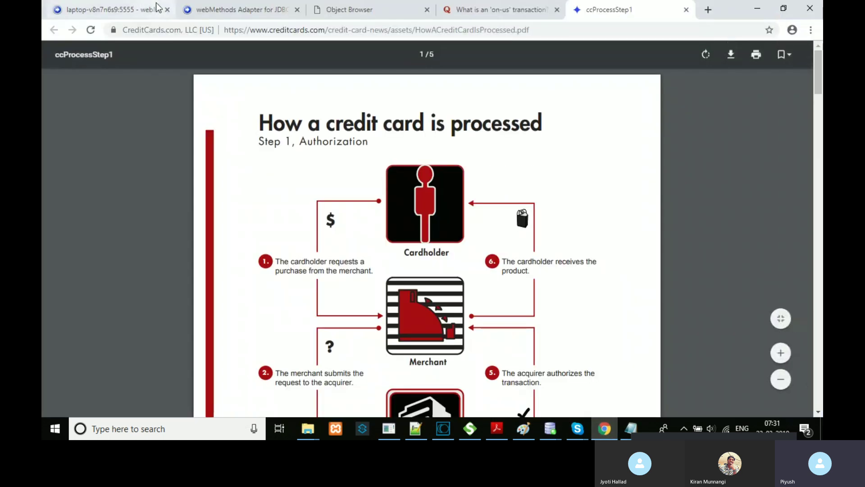
click(143, 10)
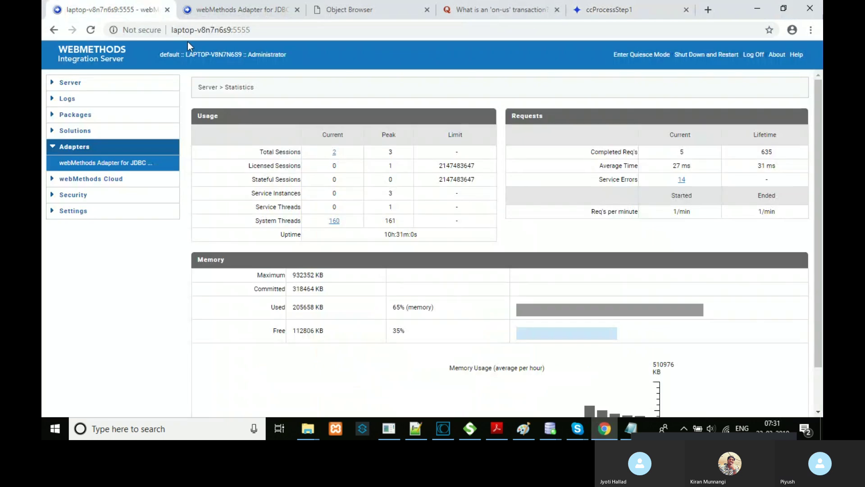
click(254, 13)
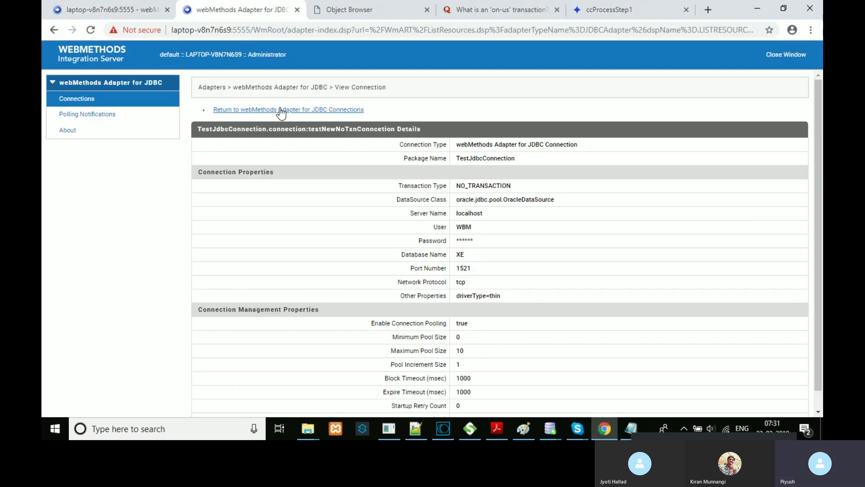
double_click(487, 187)
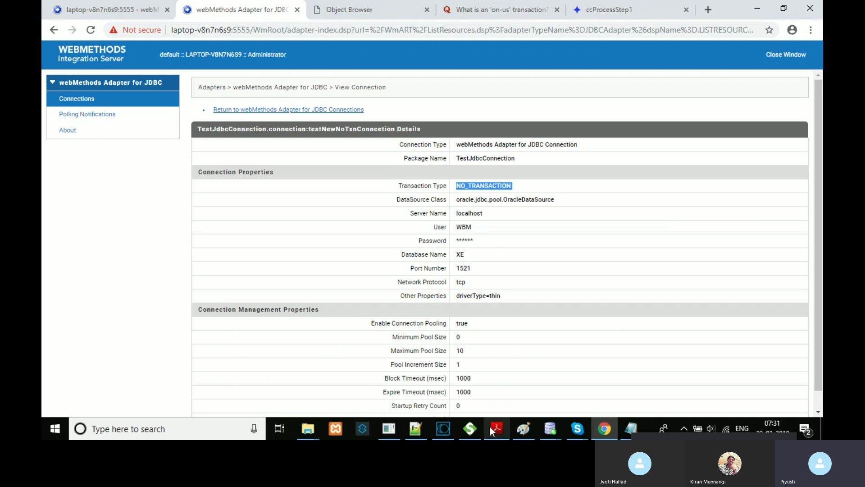
Step: In the Paint sketch, draw curved arrows linking Start to Commit and Start to Rollback, each with a short outward arrow
click(523, 428)
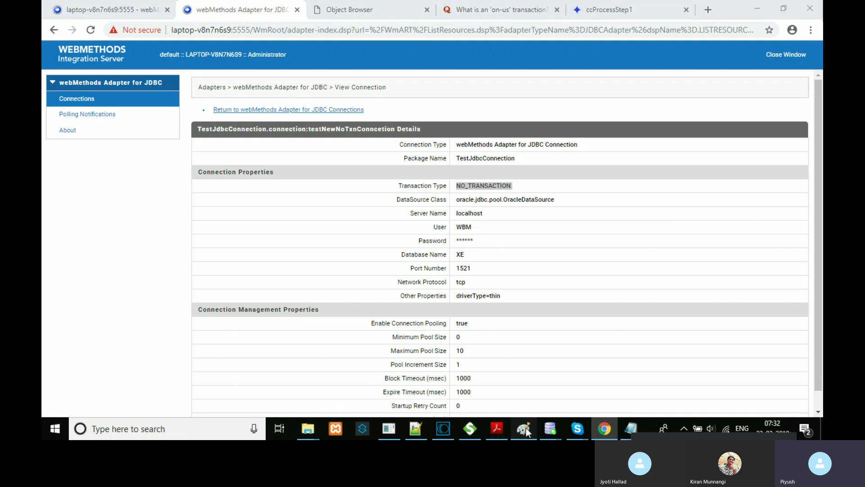
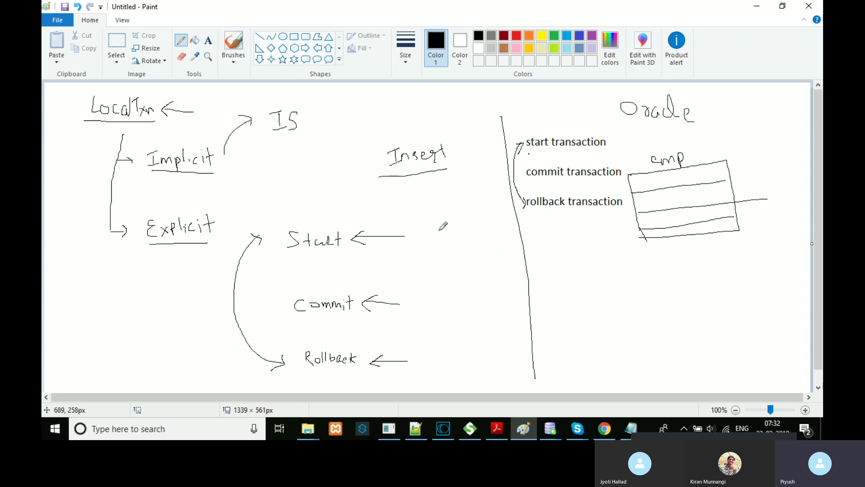
mouse_move(421, 236)
mouse_down()
mouse_move(446, 279)
mouse_move(419, 306)
mouse_up()
mouse_move(446, 275)
mouse_down()
mouse_move(463, 273)
mouse_move(460, 279)
mouse_up()
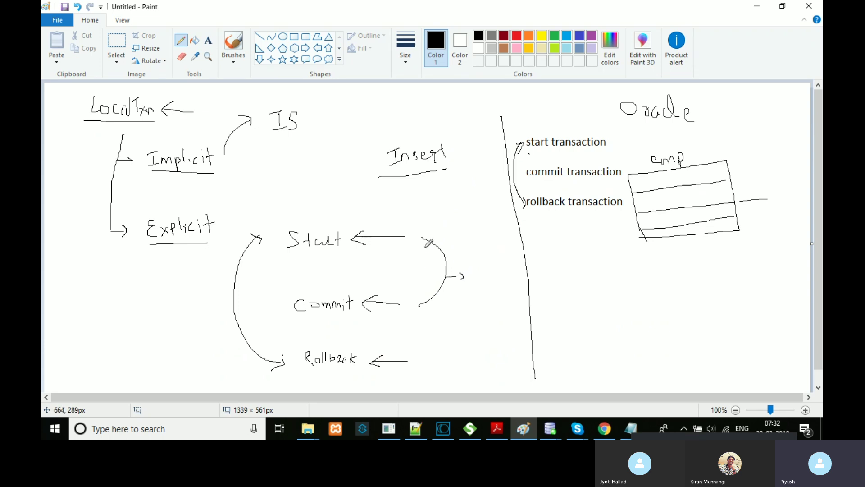
mouse_move(433, 232)
mouse_down()
mouse_move(483, 264)
mouse_move(488, 309)
mouse_move(427, 343)
mouse_move(443, 347)
mouse_up()
mouse_move(487, 303)
mouse_down()
mouse_move(504, 303)
mouse_move(499, 310)
mouse_up()
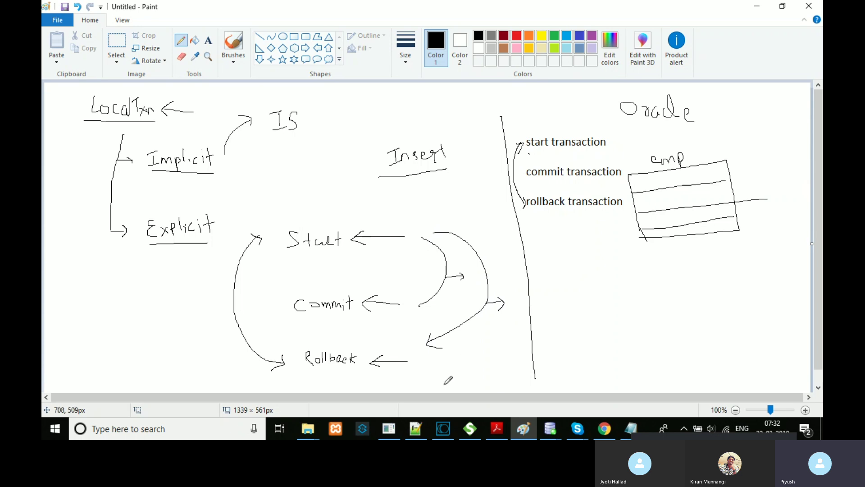
Step: Open explicitTransactions in Software AG Designer and examine its startTransaction, commitTransaction, rollbackTransaction and insertAdapter steps in an enlarged editor area
click(443, 428)
double_click(159, 171)
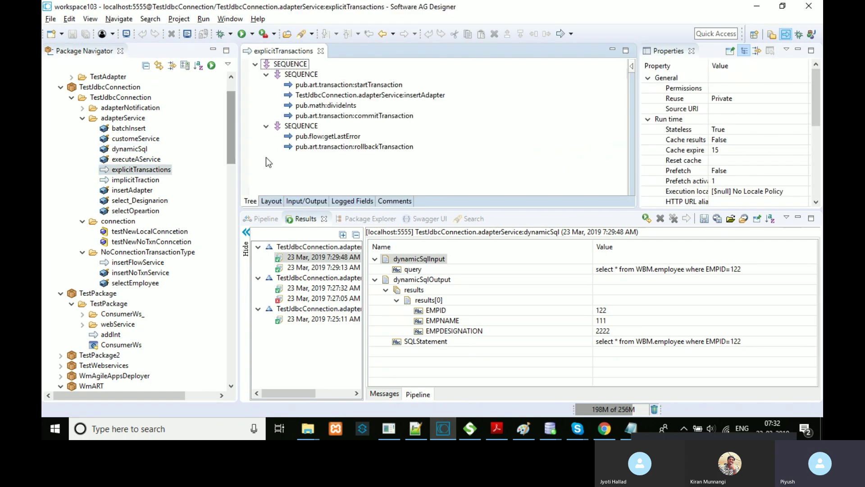
click(385, 87)
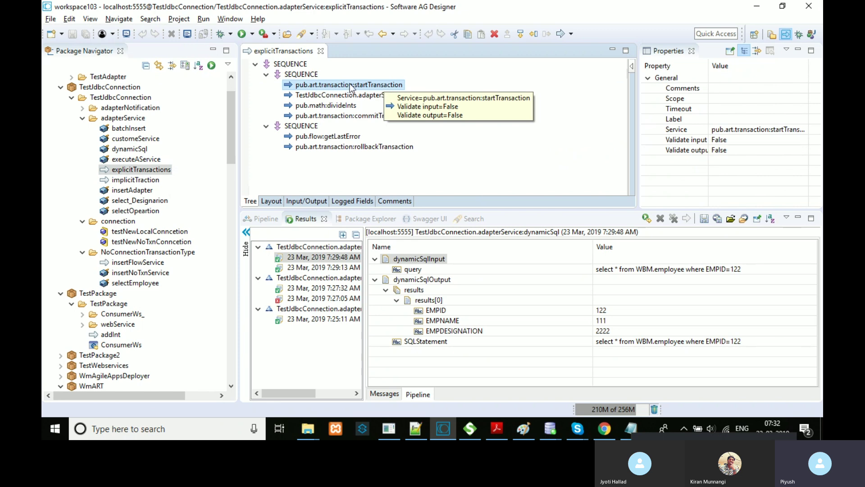
click(361, 116)
click(348, 146)
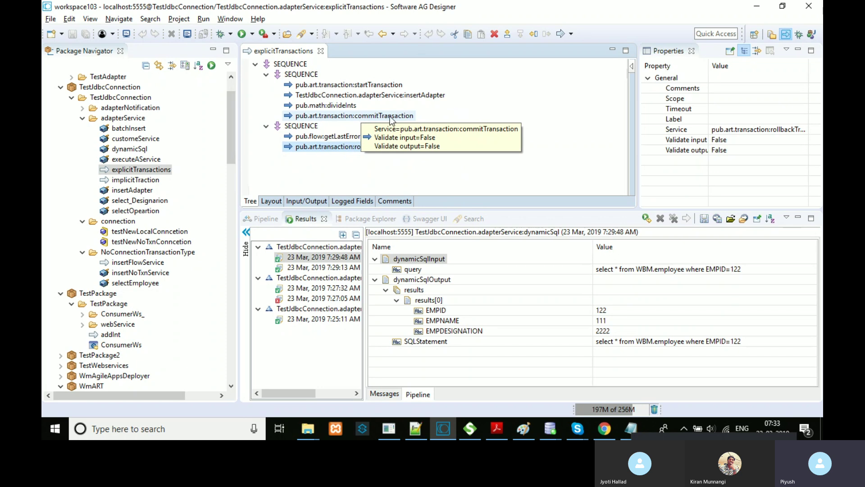
click(388, 96)
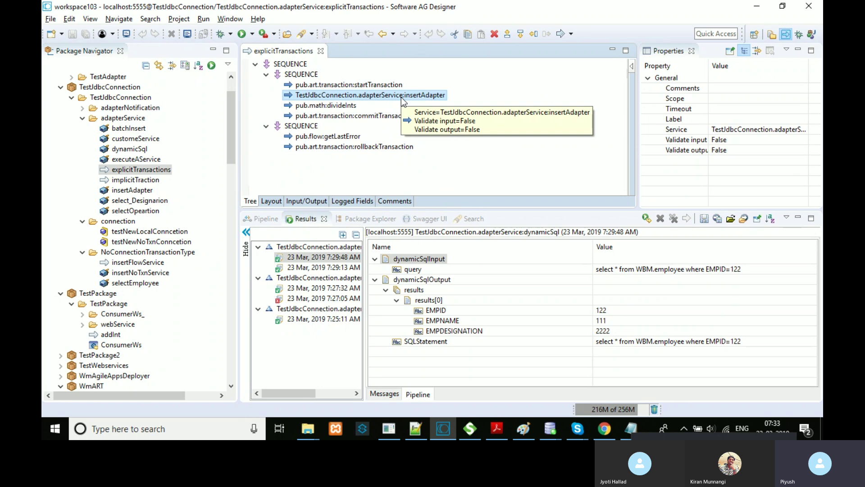
drag(498, 213, 500, 242)
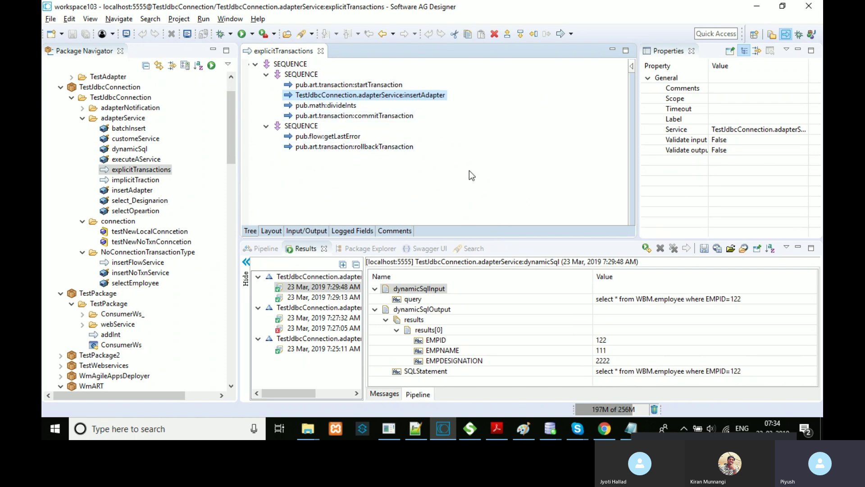
Step: In Paint, draw a horizontal divider below the emp table and write the underlined letters A, B and C beneath it
click(528, 432)
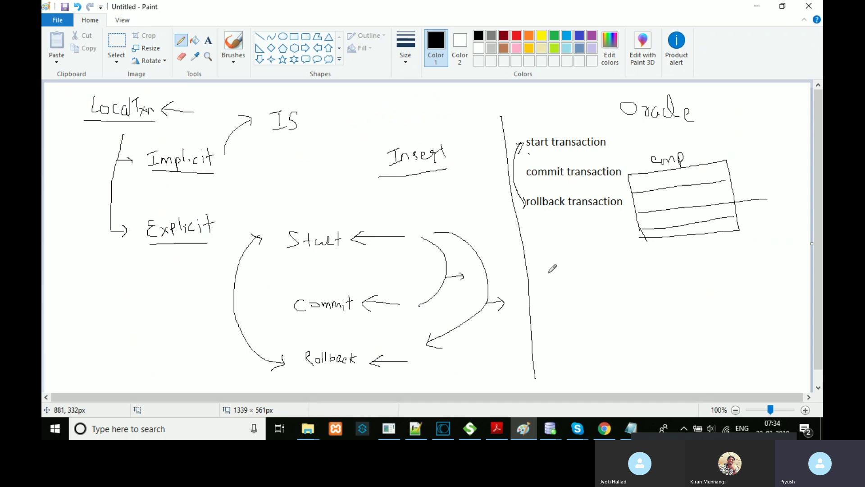
drag(528, 257, 801, 250)
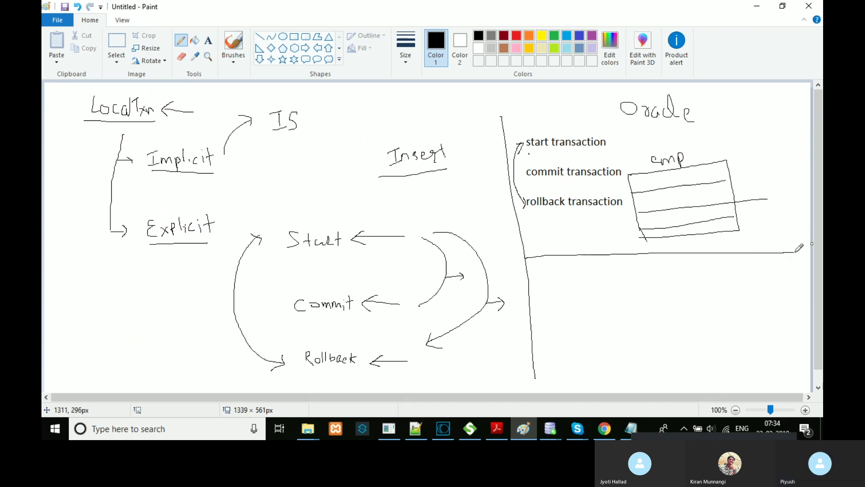
mouse_move(557, 279)
mouse_down()
mouse_move(561, 268)
mouse_move(566, 273)
mouse_up()
drag(692, 260, 694, 276)
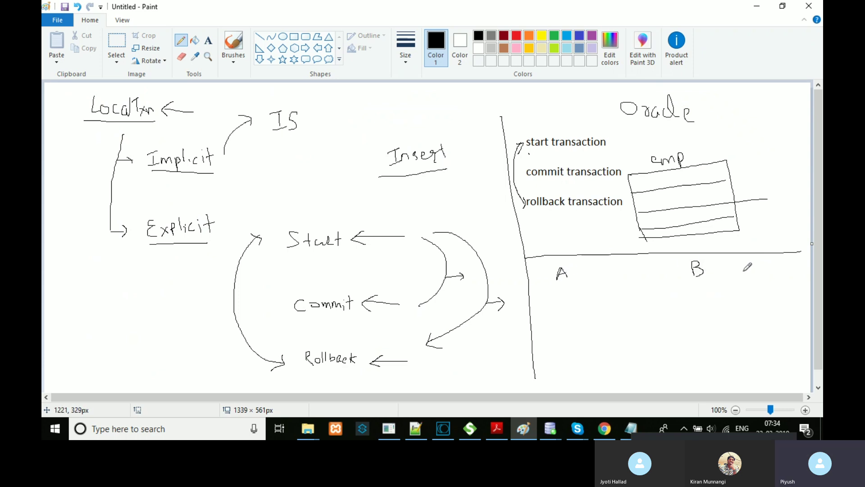
mouse_move(780, 264)
mouse_down()
mouse_move(766, 276)
mouse_move(782, 279)
mouse_up()
drag(553, 284, 585, 278)
drag(680, 286, 705, 281)
drag(764, 289, 787, 286)
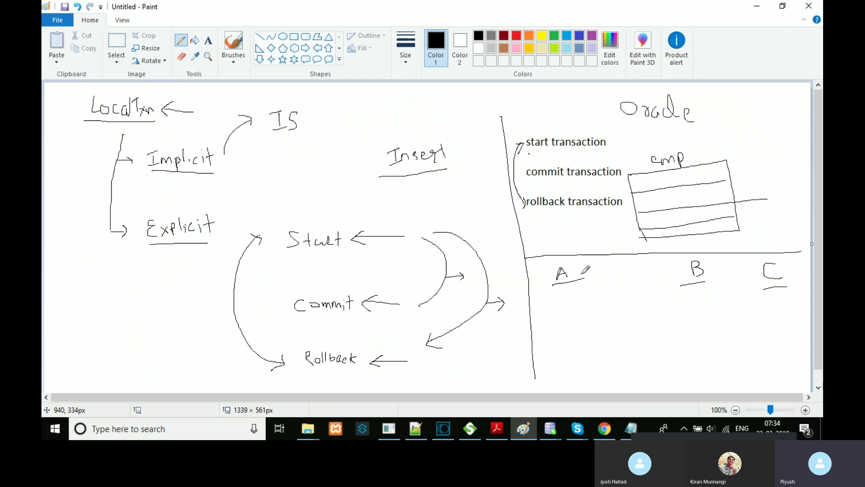
Step: Add a small mark beside each of the letters A, B and C and enclose each one between two vertical lines
drag(573, 270, 585, 269)
drag(660, 272, 679, 276)
drag(739, 269, 757, 275)
drag(549, 270, 549, 308)
drag(593, 270, 593, 307)
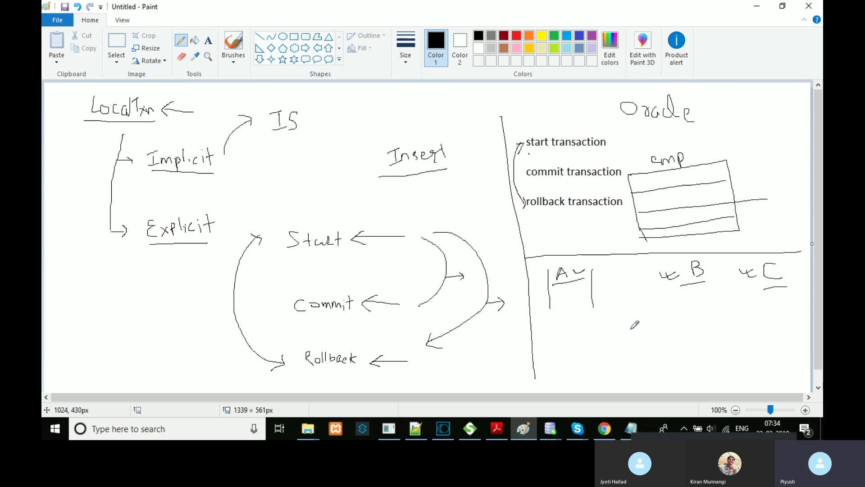
drag(657, 264, 663, 304)
drag(715, 266, 718, 298)
drag(745, 268, 753, 295)
drag(794, 265, 799, 293)
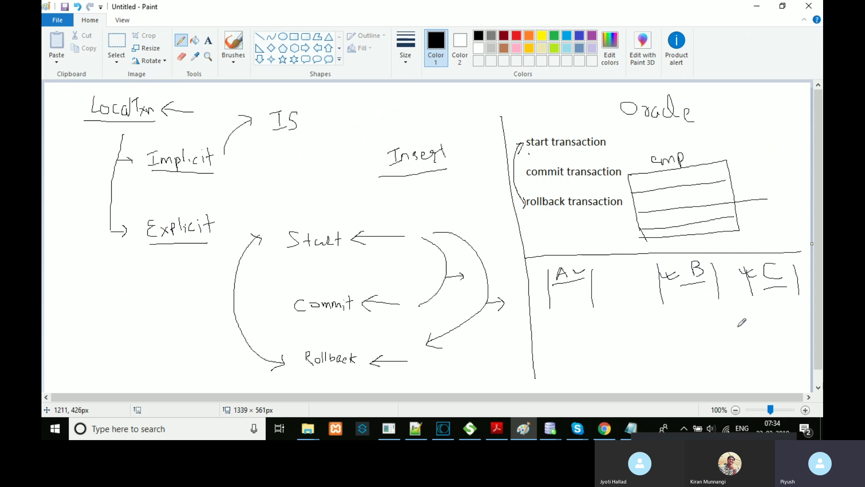
Step: Below the letters, draw two vertical bars spanning from A to C with a double-headed arrow between them
drag(544, 331, 544, 373)
drag(797, 330, 809, 367)
mouse_move(553, 359)
mouse_down()
mouse_move(676, 347)
mouse_move(789, 351)
mouse_move(778, 355)
mouse_up()
mouse_move(561, 354)
mouse_down()
mouse_move(551, 360)
mouse_move(563, 370)
mouse_up()
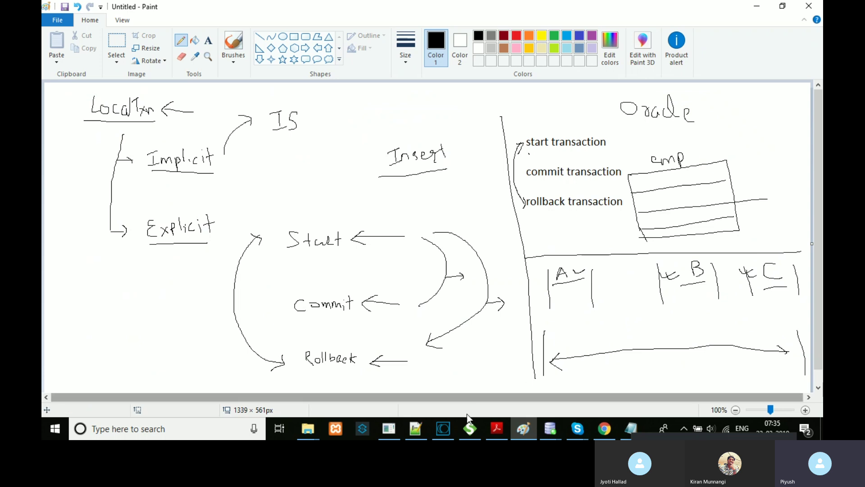
Step: In Designer's explicitTransactions flow, move commitTransaction directly after insertAdapter and add a second insertAdapter call after it
click(442, 429)
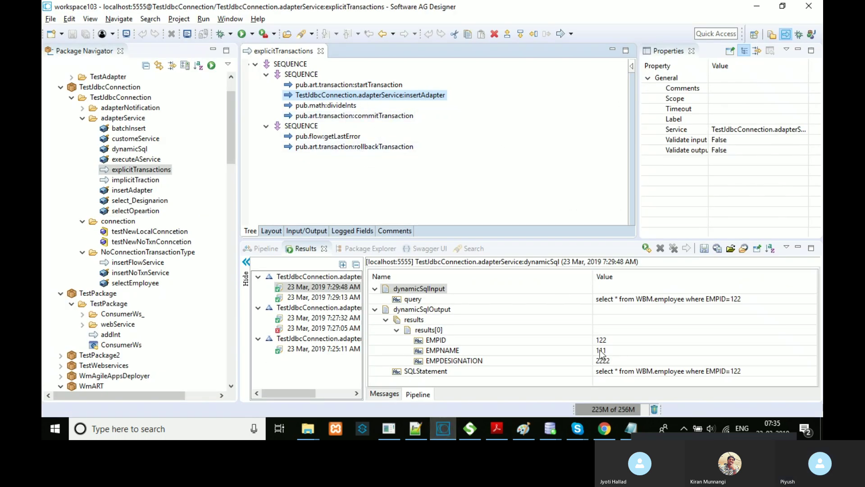
click(525, 430)
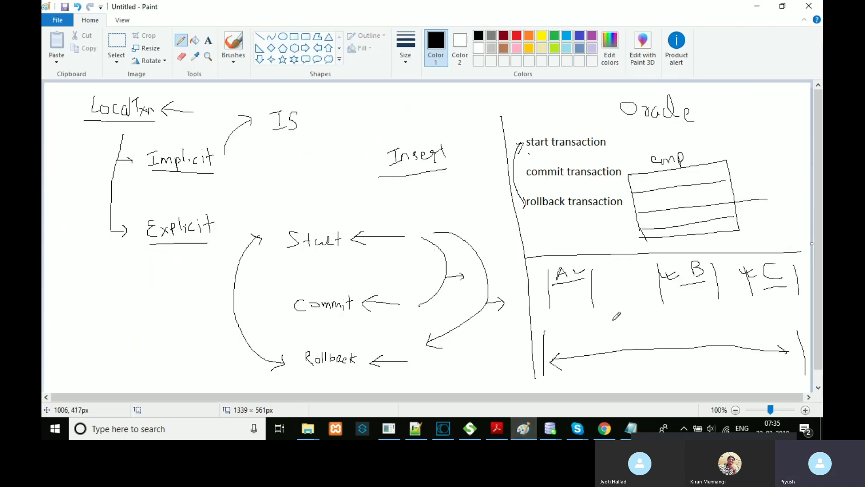
click(443, 429)
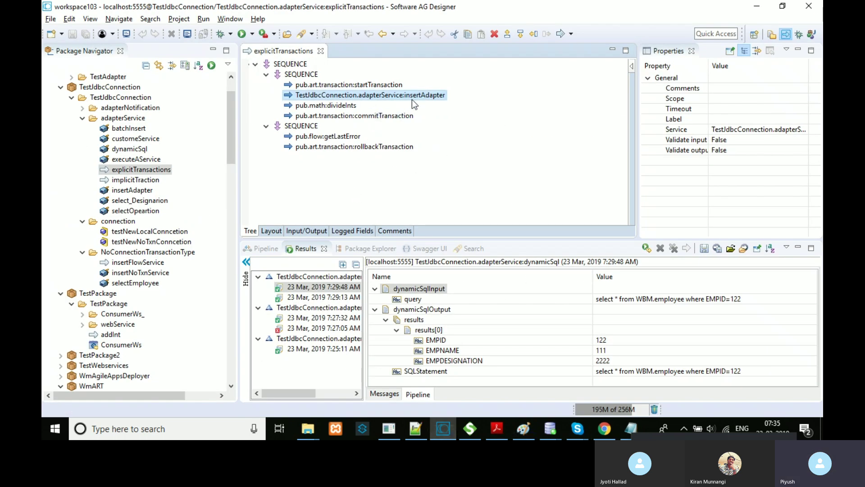
click(385, 116)
drag(385, 116, 385, 103)
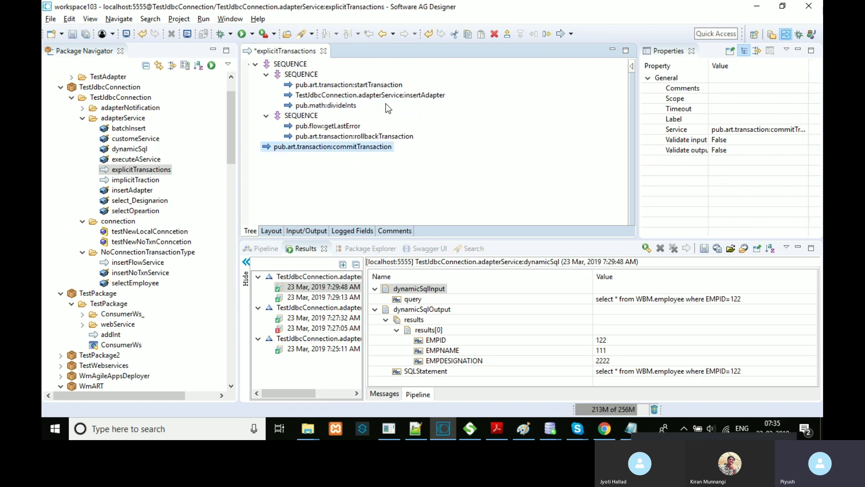
drag(353, 146, 375, 104)
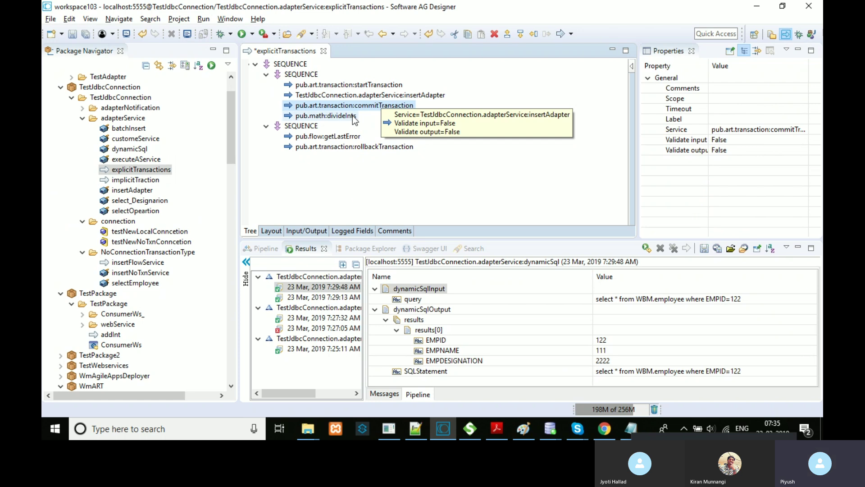
drag(136, 195, 348, 116)
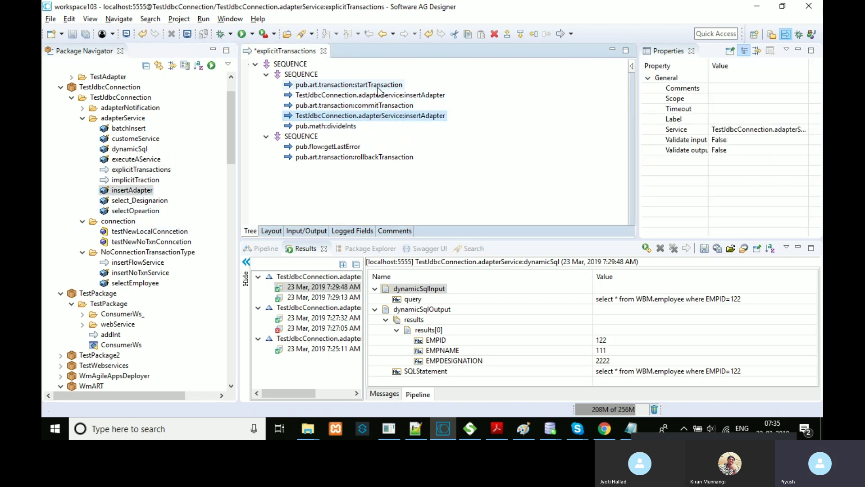
Step: Copy startTransaction to before the second insertAdapter and commitTransaction to after it, giving each insert its own transaction
click(382, 85)
key(ctrl+c)
click(367, 106)
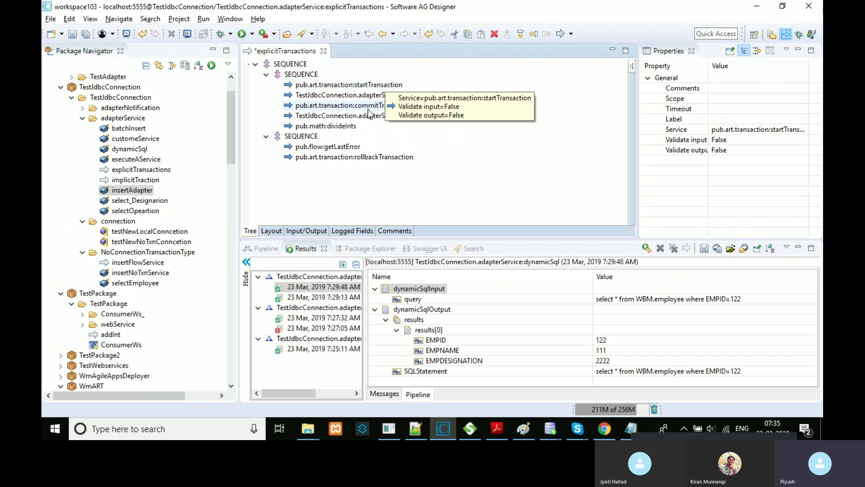
key(ctrl+v)
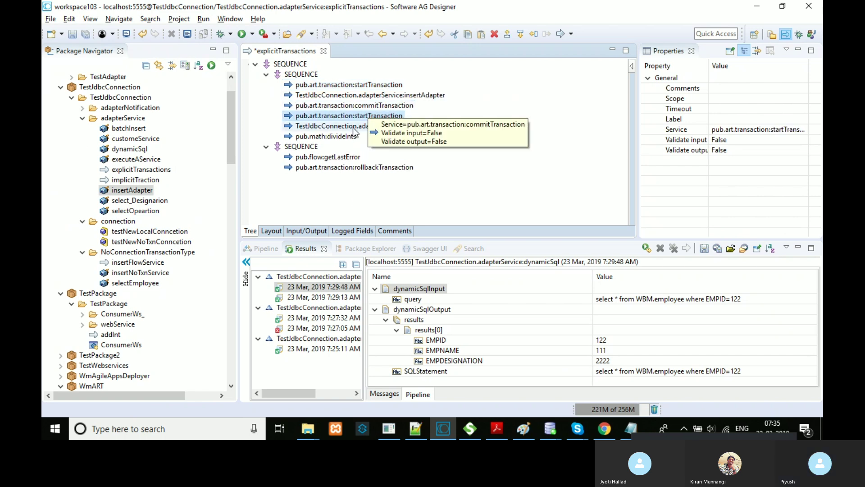
click(363, 110)
key(ctrl+c)
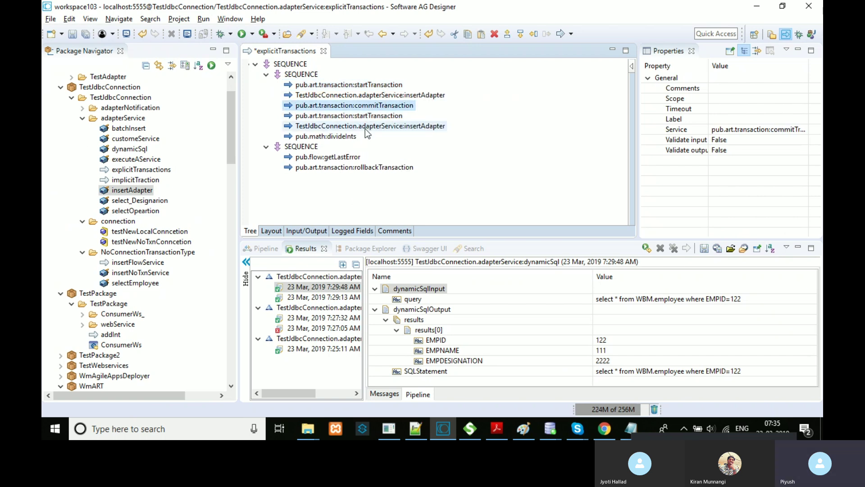
click(366, 128)
key(ctrl+v)
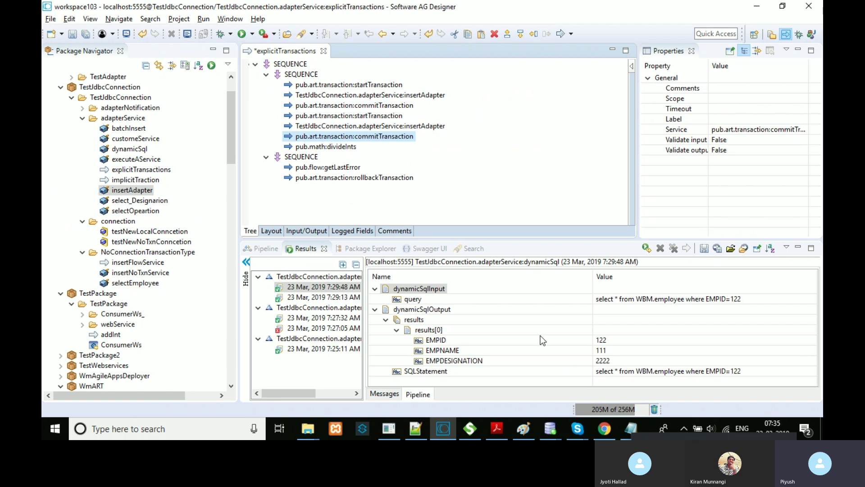
Step: Check the Paint sketch, then delete the first commitTransaction and the second startTransaction from the explicitTransactions flow
click(524, 427)
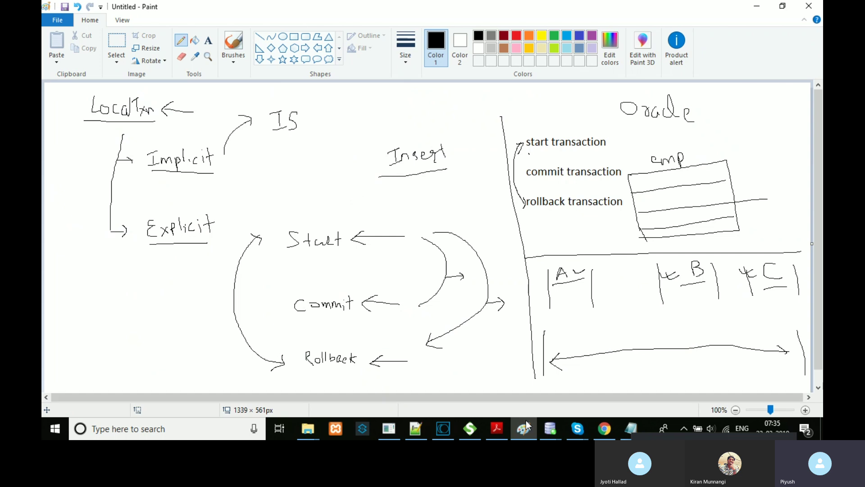
click(443, 429)
click(379, 105)
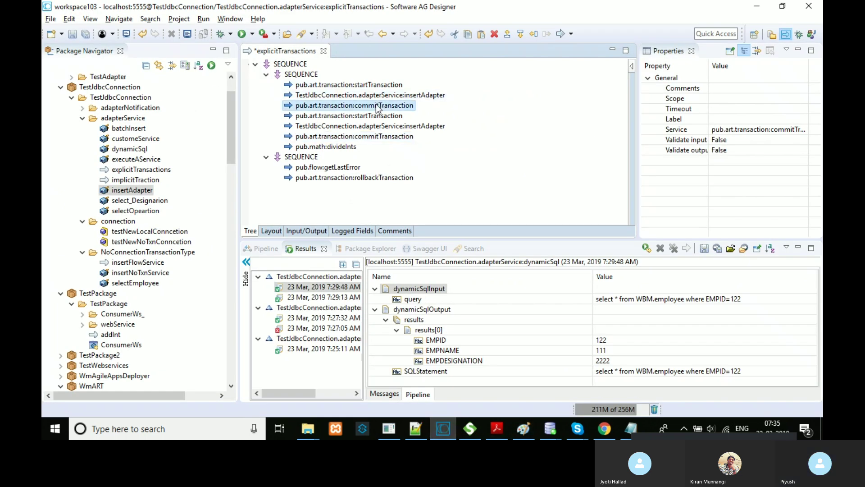
key(Delete)
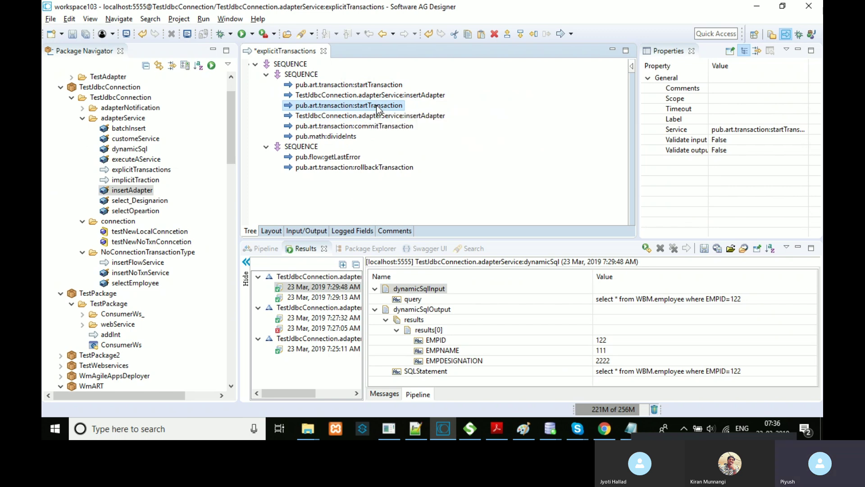
key(Delete)
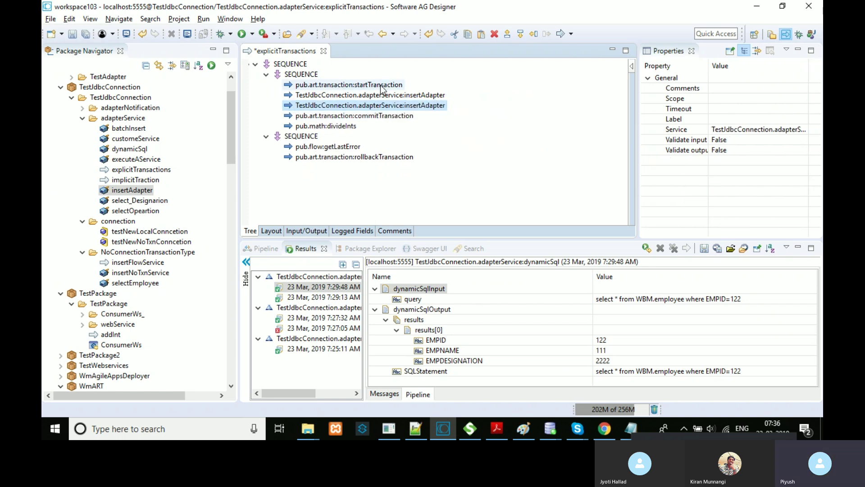
Step: Move commitTransaction after pub.math:divideInts in the first inner sequence and save explicitTransactions
drag(358, 117, 348, 131)
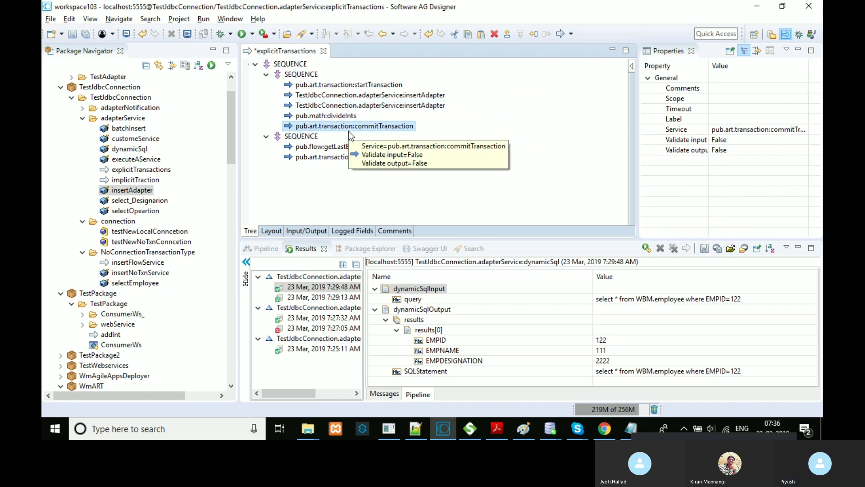
key(ctrl+s)
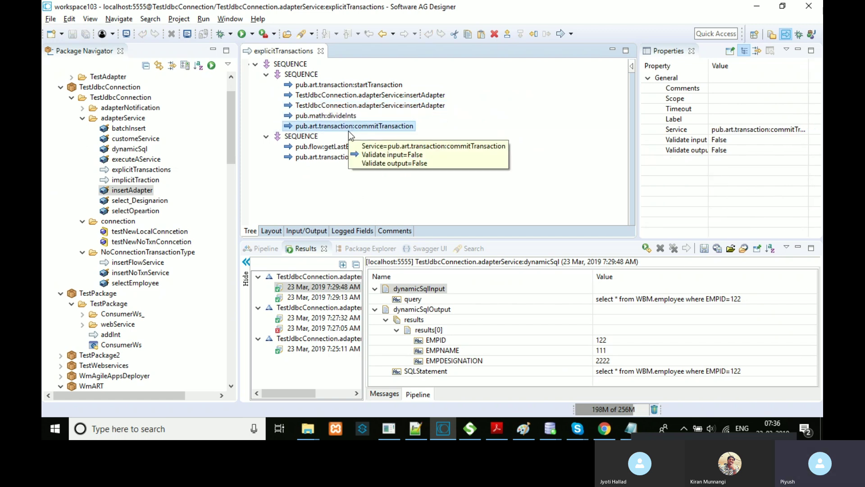
click(294, 64)
right_click(296, 65)
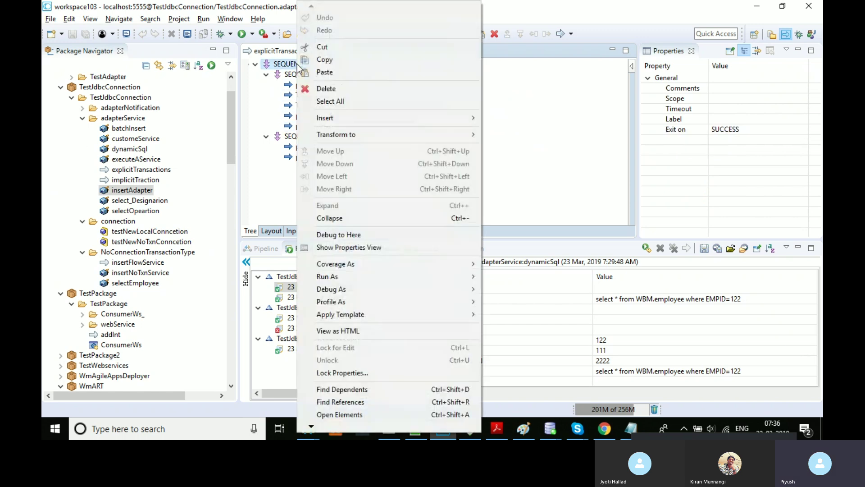
mouse_move(310, 429)
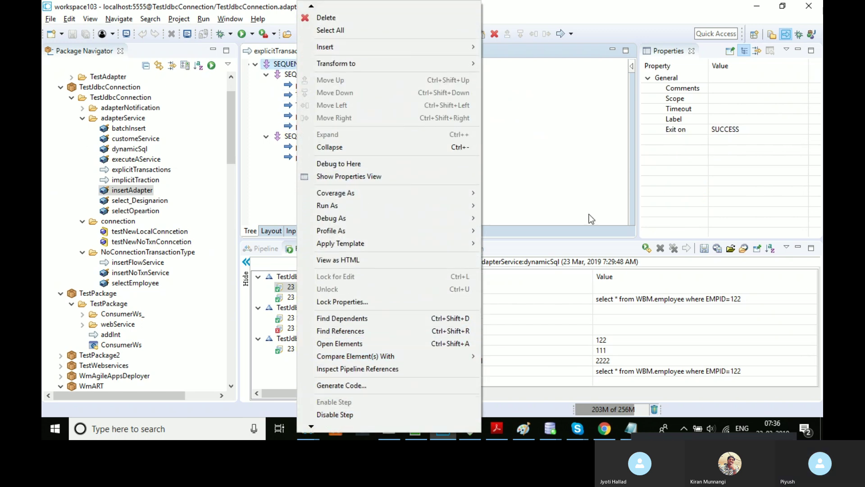
click(517, 212)
click(375, 85)
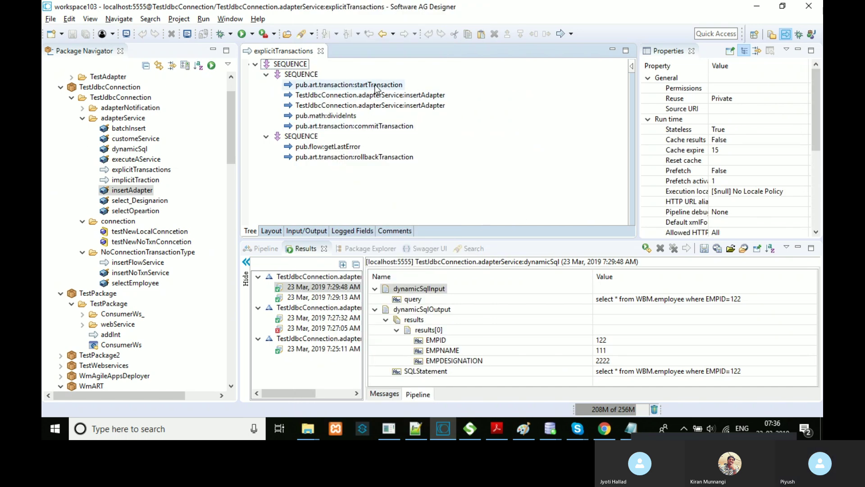
Step: Paste copies of startTransaction and commitTransaction after the second inner sequence of explicitTransactions and save the flow
click(331, 177)
key(ctrl+v)
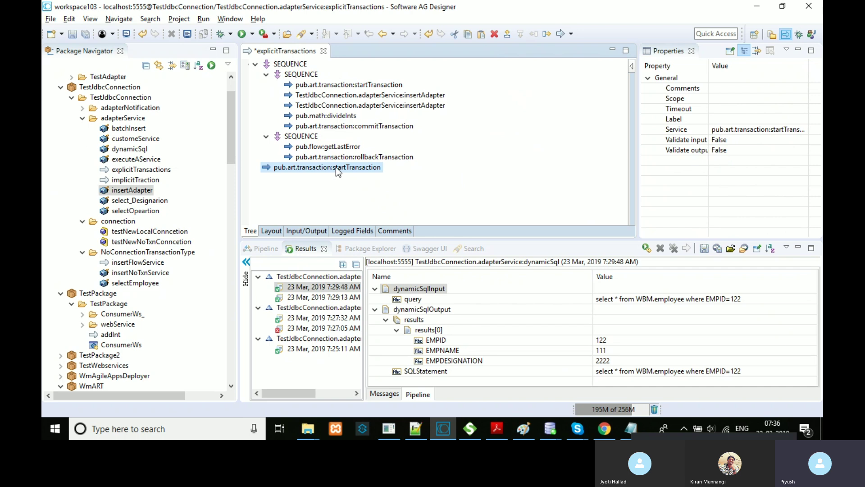
click(379, 108)
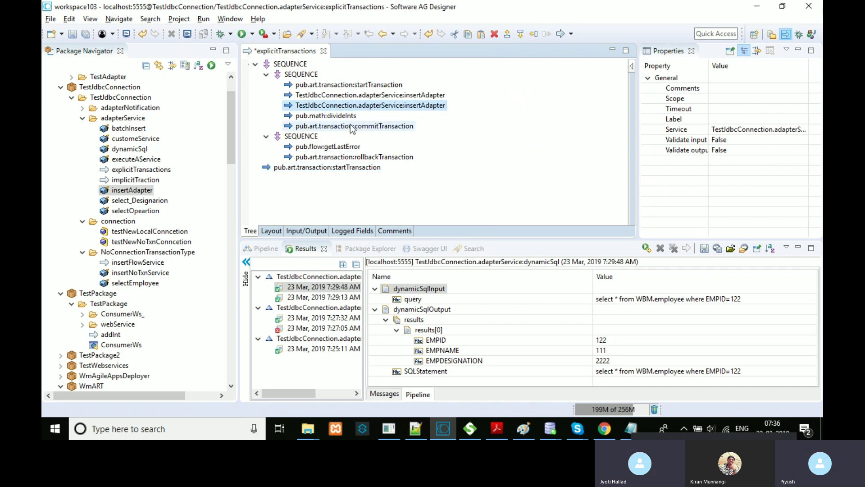
click(350, 124)
key(ctrl+c)
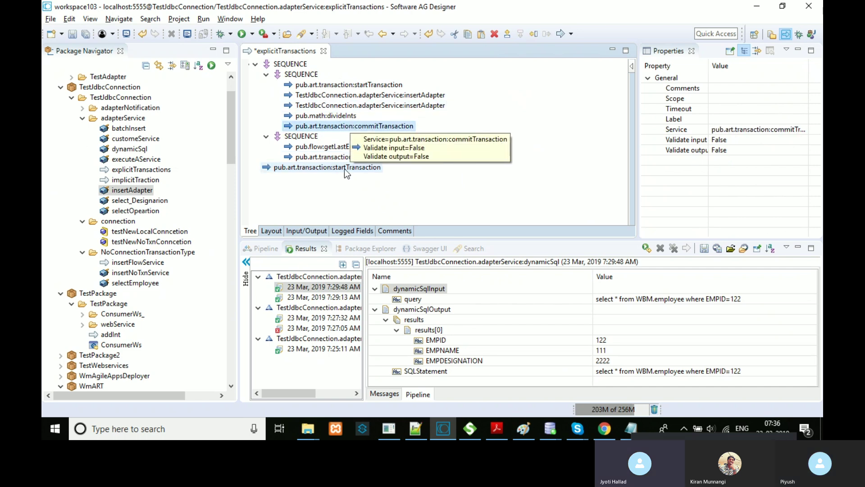
click(344, 169)
key(ctrl+v)
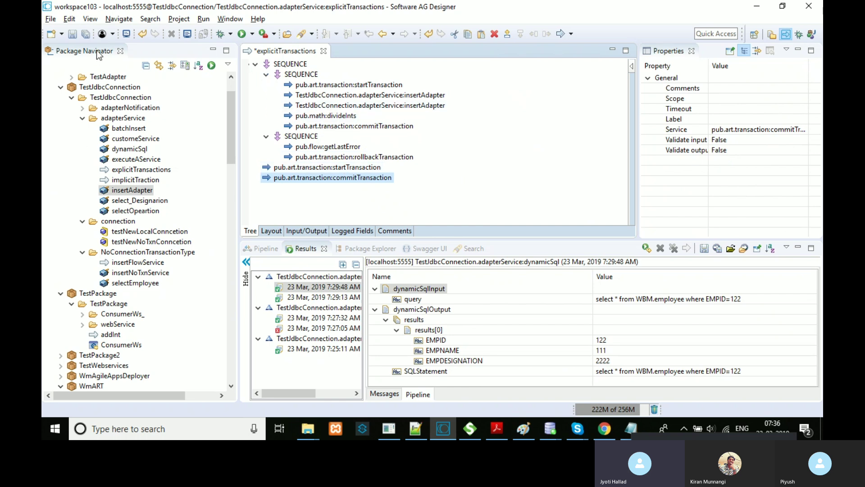
click(86, 34)
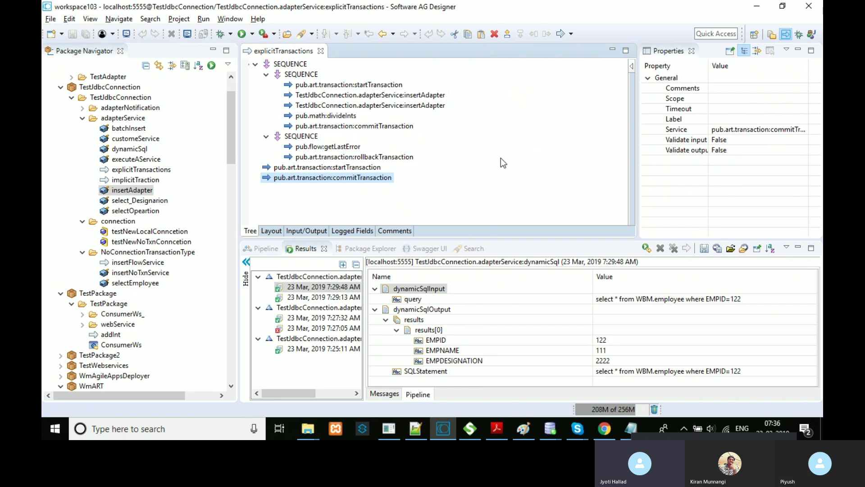
Step: Examine the first insertAdapter's pipeline: how the flow's empData input fields map to insertAdapterInput and what insertAdapterOutput contains
click(261, 251)
drag(493, 239, 499, 212)
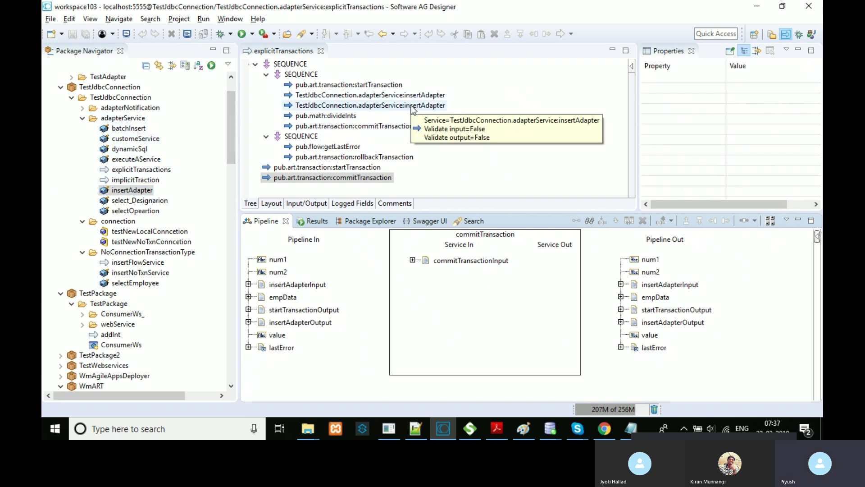
click(430, 96)
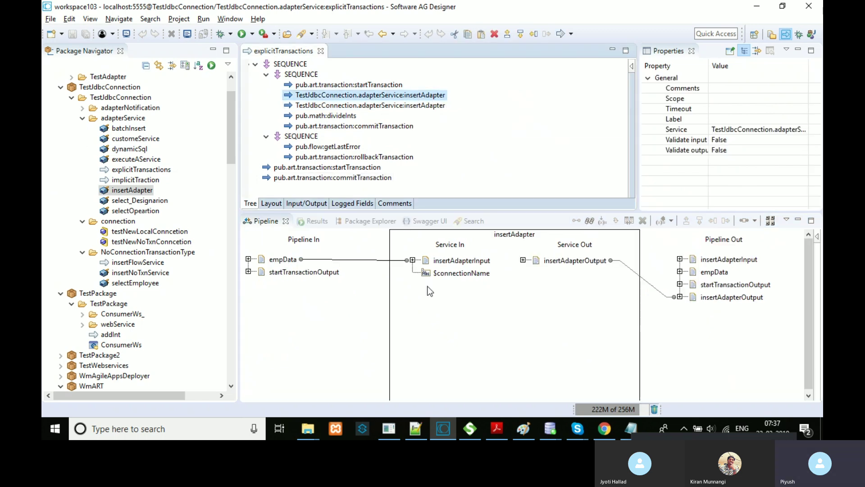
click(412, 261)
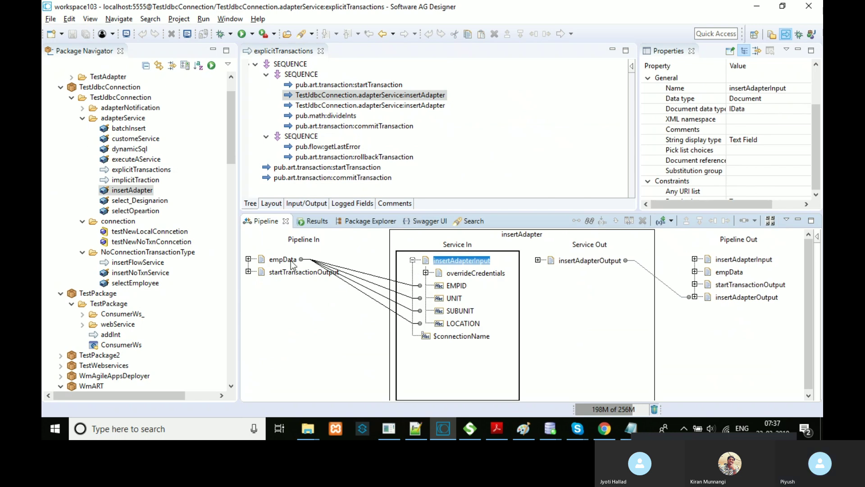
click(304, 205)
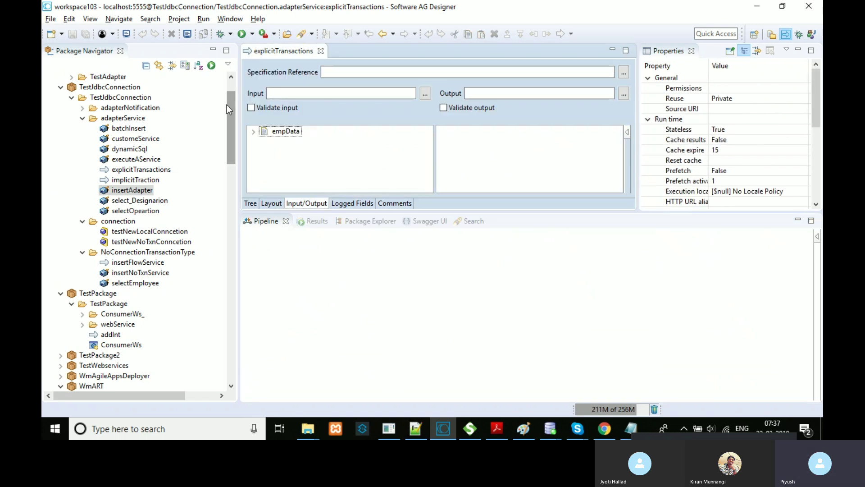
click(253, 131)
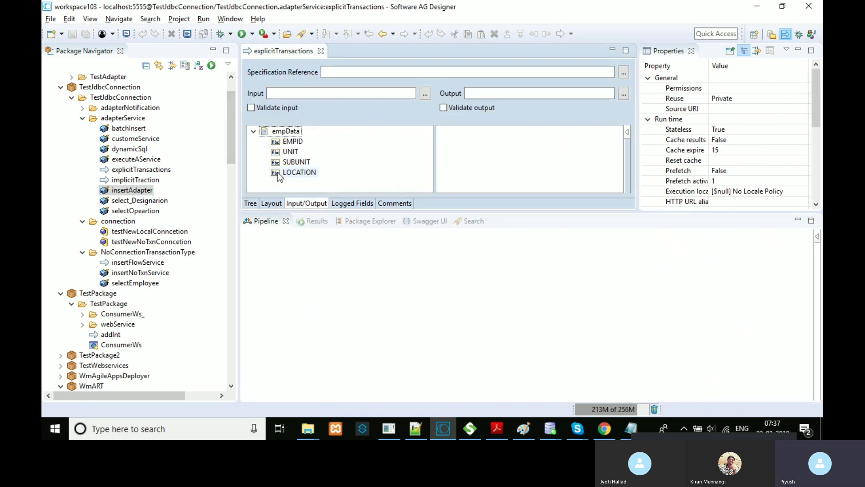
click(253, 204)
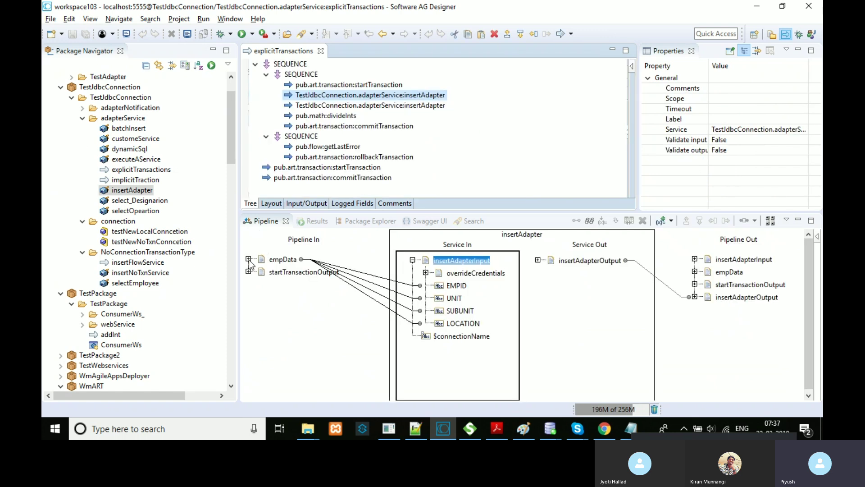
click(249, 262)
click(248, 260)
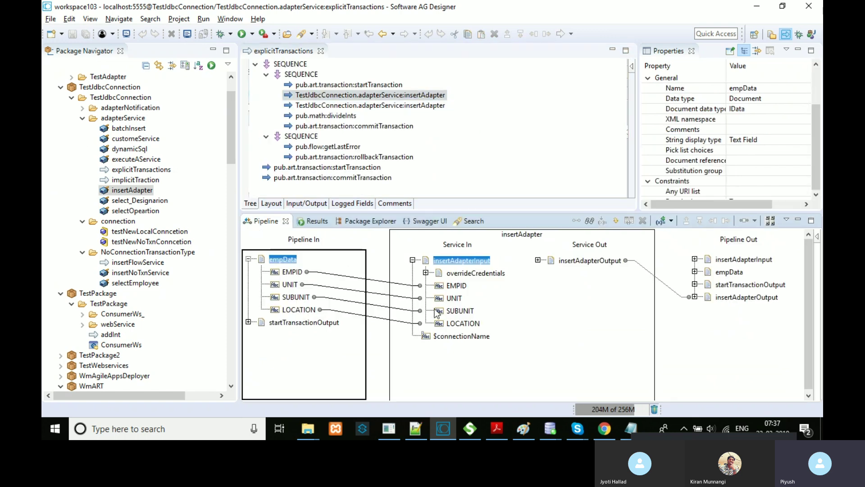
click(318, 204)
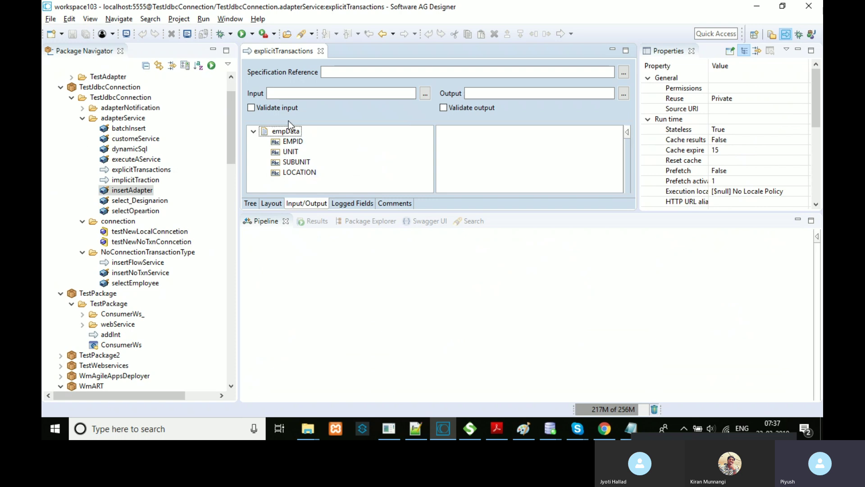
click(252, 206)
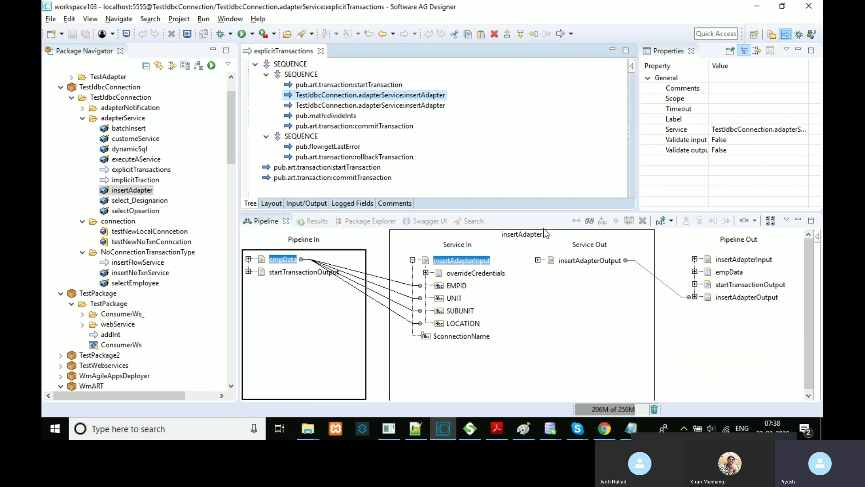
click(695, 296)
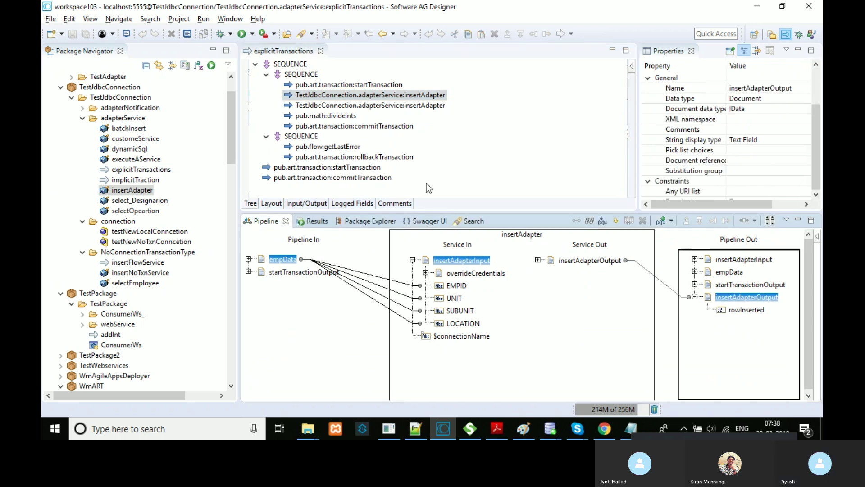
Step: Add the batchInsert adapter service to the first inner sequence of the explicitTransactions flow
drag(129, 128, 352, 109)
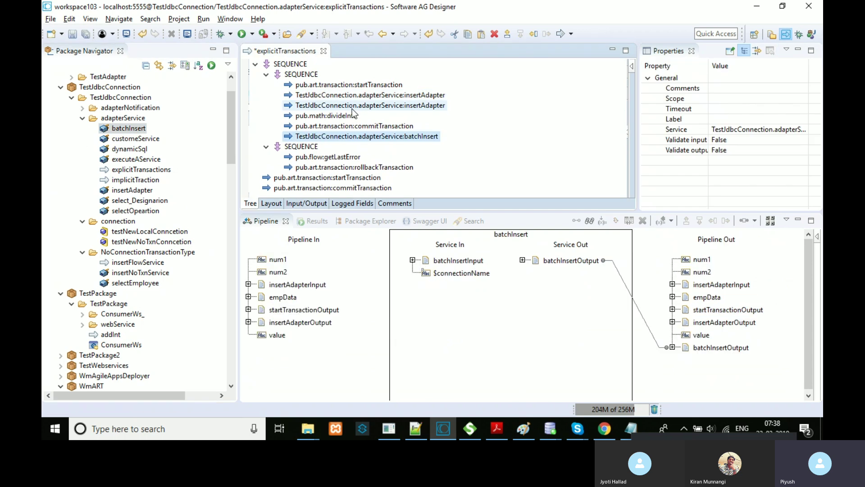
Step: Review the inputs of the batchInsert step, delete that step from the first inner SEQUENCE and save the explicitTransactions flow
click(413, 260)
click(426, 285)
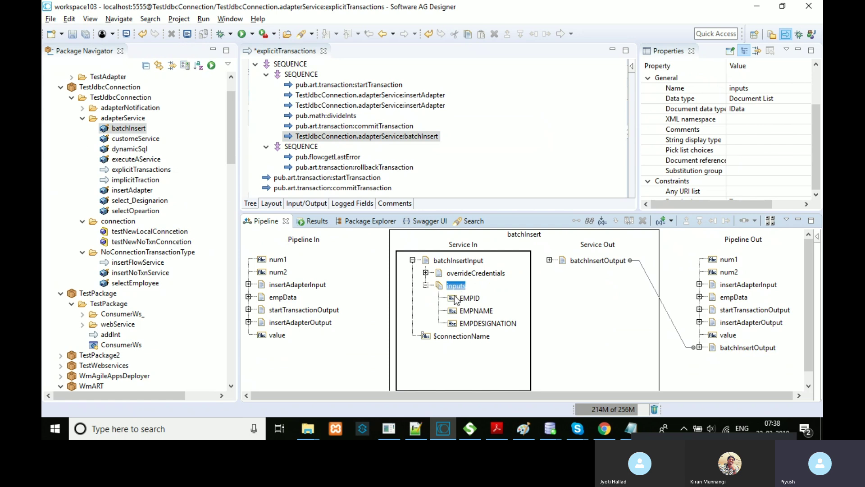
click(424, 136)
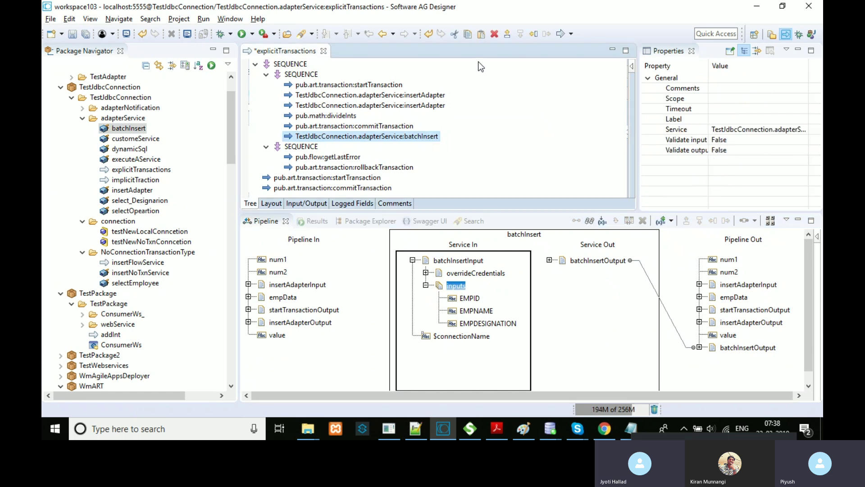
click(496, 35)
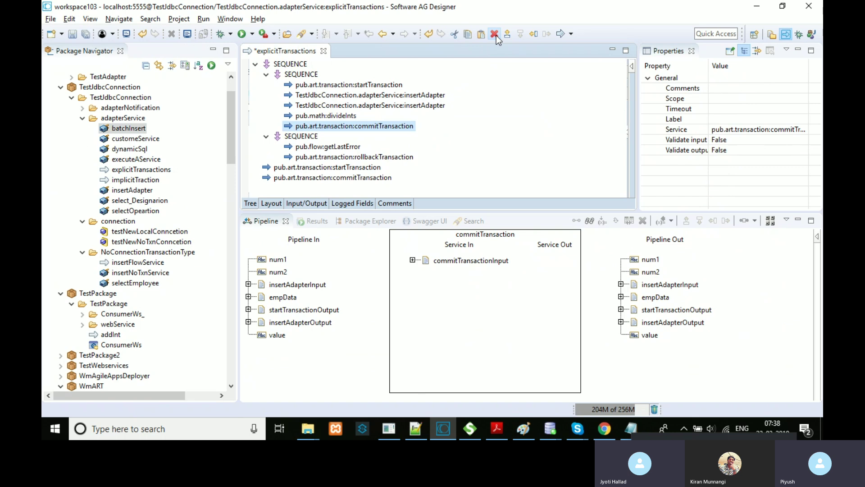
click(74, 34)
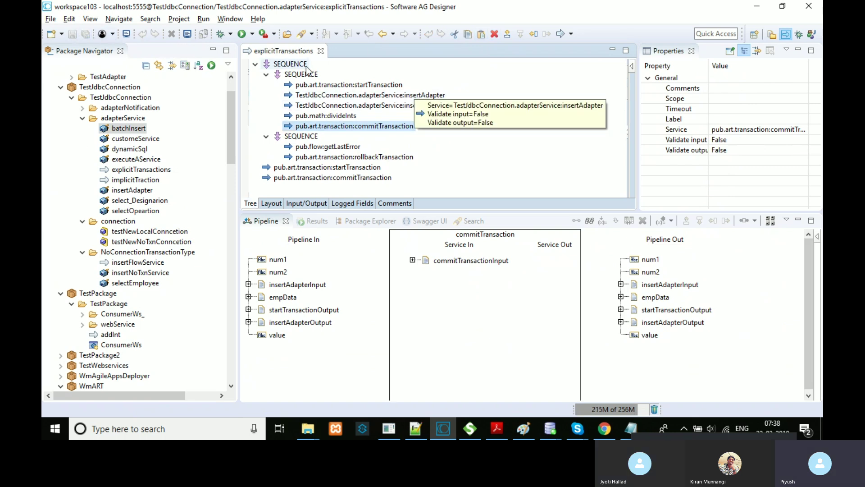
Step: Collapse and disable the outer SEQUENCE step, and save the flow service
click(255, 64)
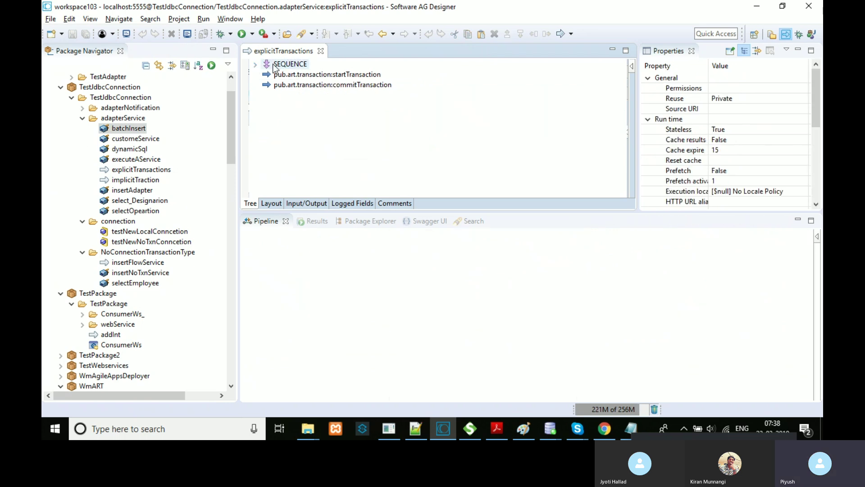
right_click(276, 67)
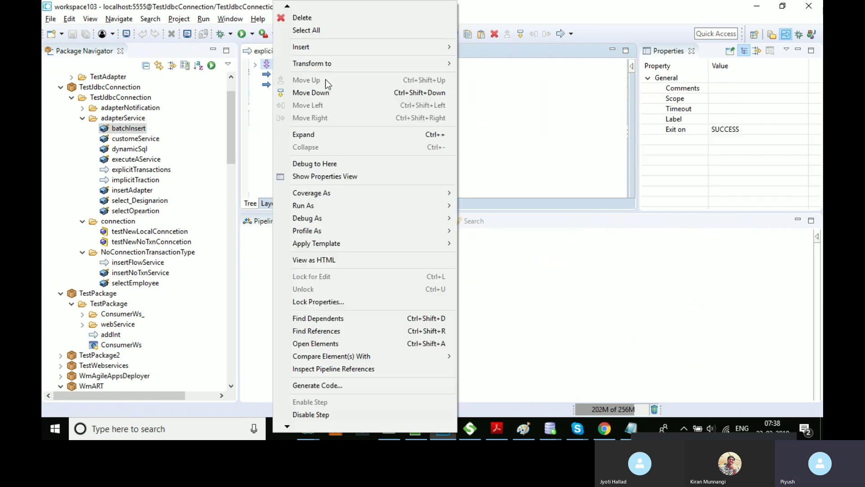
click(299, 415)
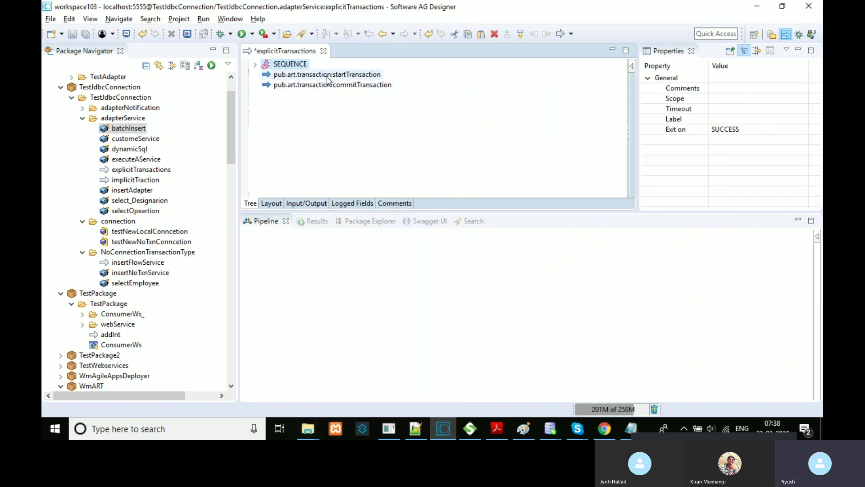
key(ctrl+s)
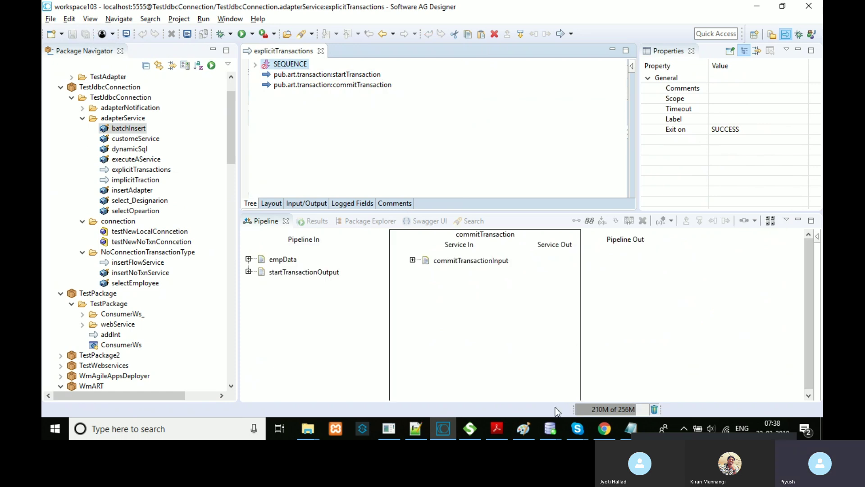
Step: Switch to Paint and draw a curved double-headed arrow linking Start and Commit, with a short dash between the two words
click(524, 427)
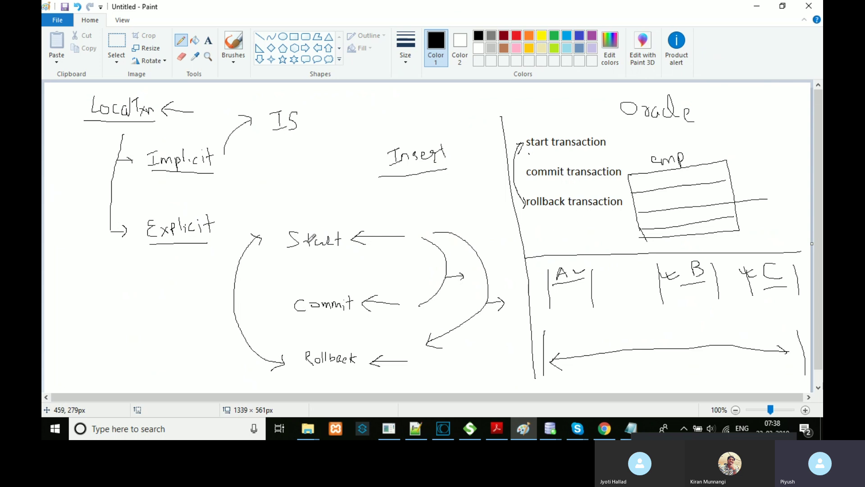
mouse_move(287, 243)
mouse_down()
mouse_move(278, 265)
mouse_move(292, 299)
mouse_up()
drag(276, 242, 287, 242)
mouse_move(284, 293)
mouse_down()
mouse_move(292, 301)
mouse_move(292, 292)
mouse_up()
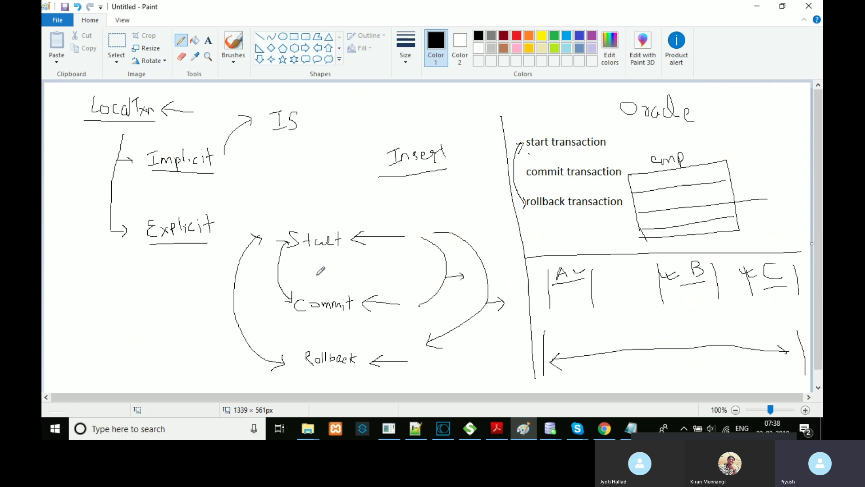
drag(318, 266, 322, 266)
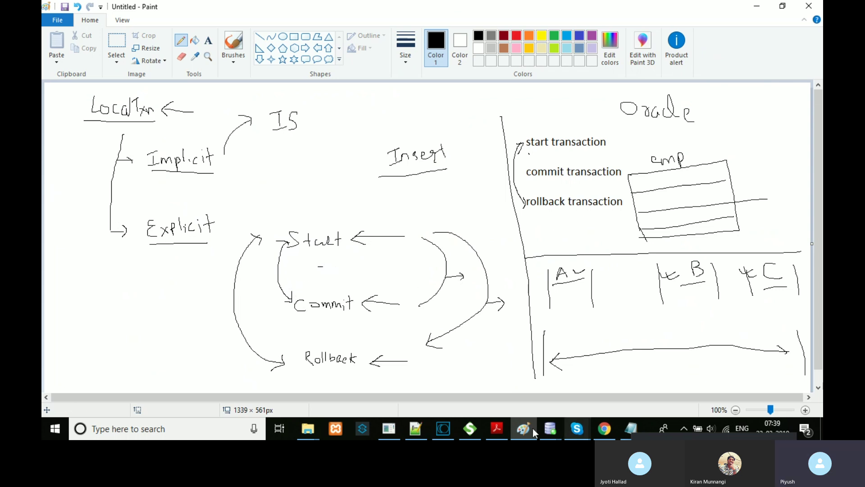
Step: Switch to Software AG Designer and paste a second startTransaction step directly below the top-level startTransaction
click(446, 427)
click(298, 74)
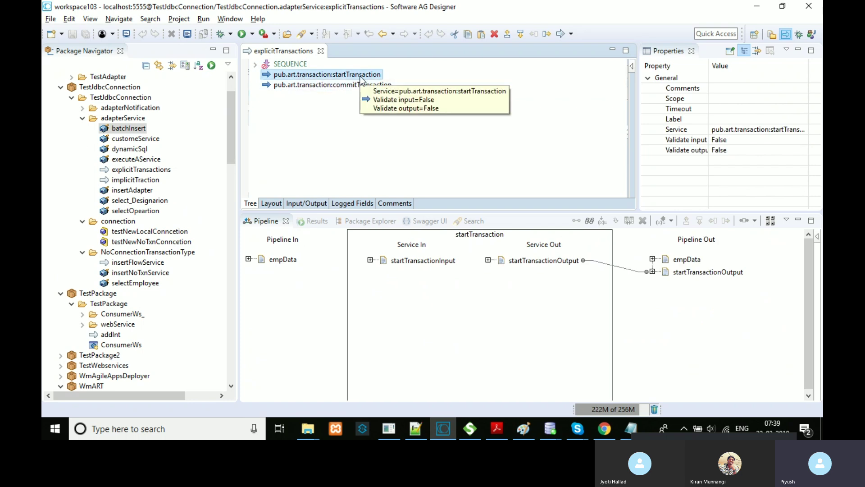
key(ctrl+v)
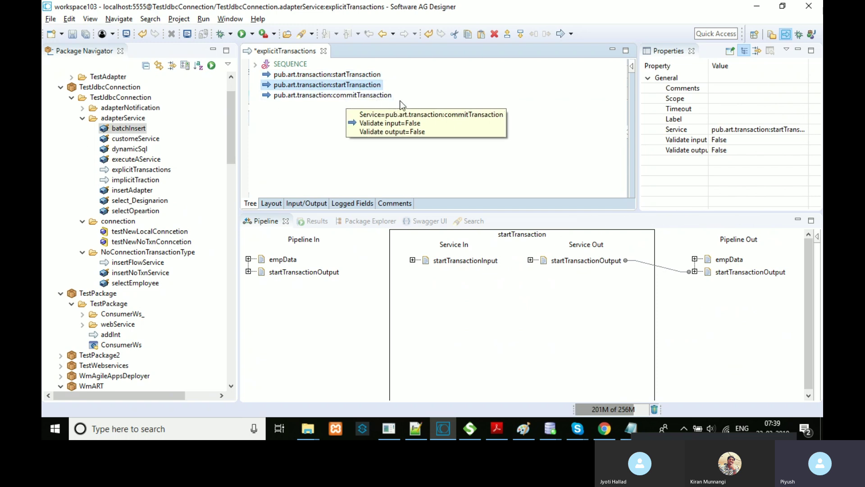
click(402, 101)
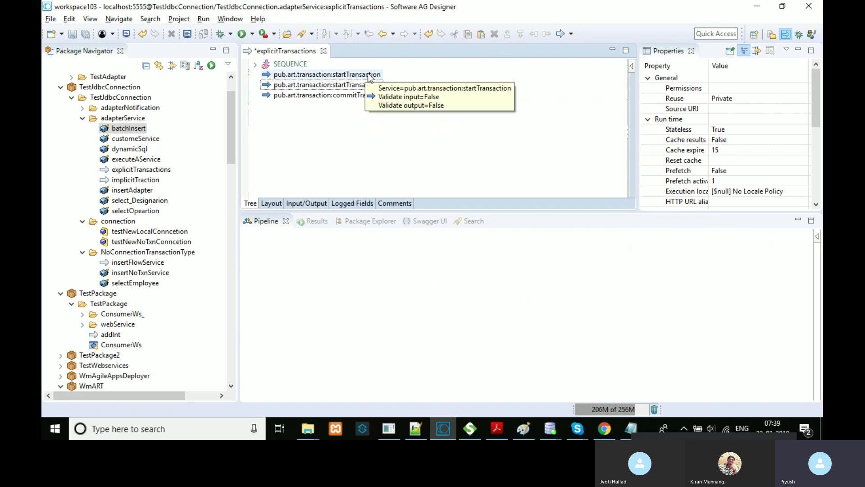
Step: Examine the pipelines of the two top-level startTransaction steps and the commitTransaction step
click(331, 96)
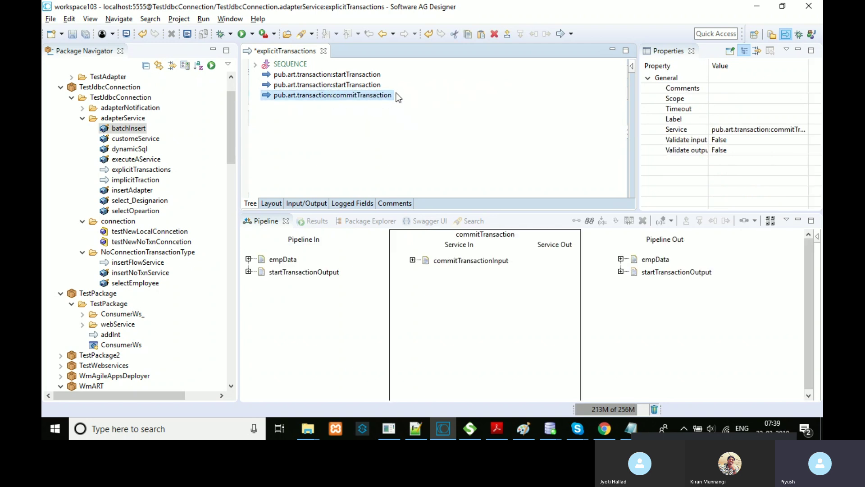
click(377, 84)
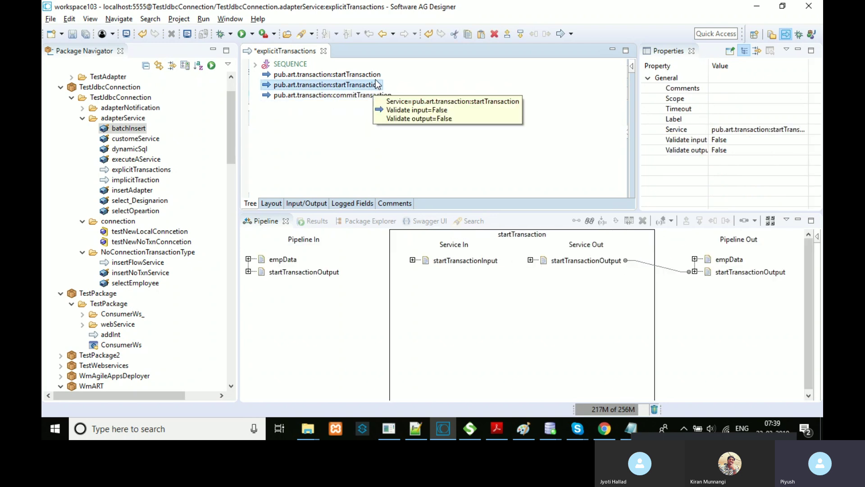
click(377, 77)
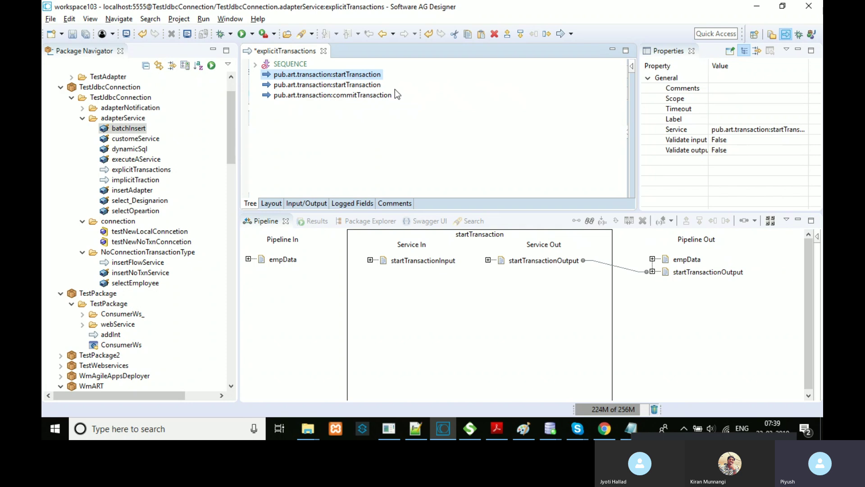
click(365, 96)
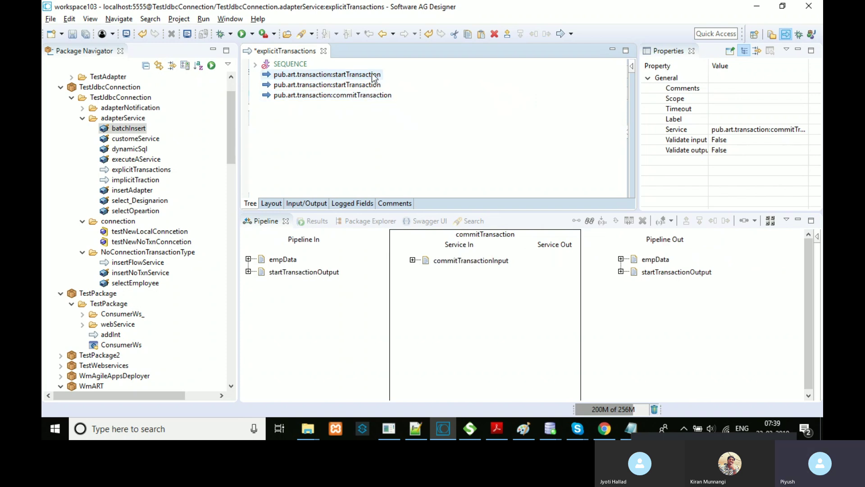
click(373, 75)
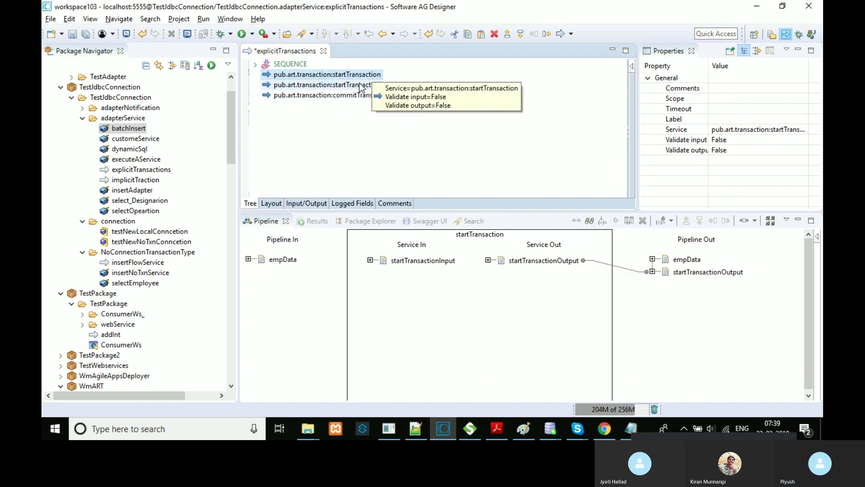
click(360, 85)
click(367, 75)
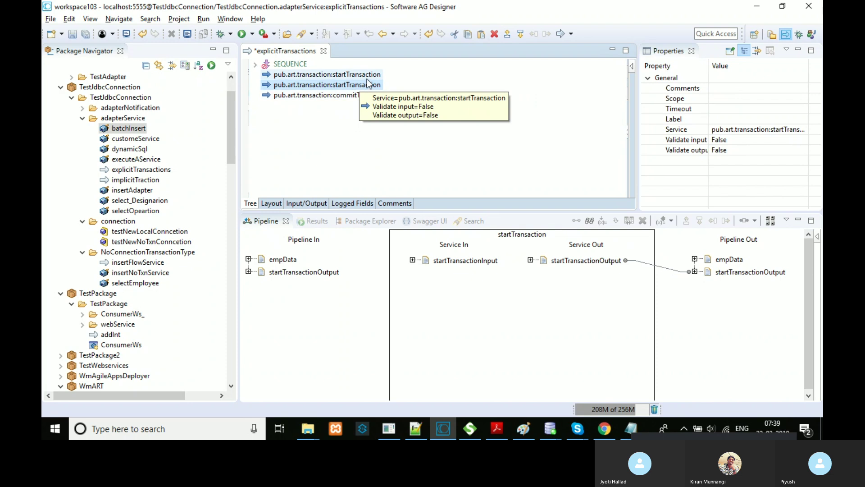
Step: Paste another startTransaction step after the top-level commitTransaction step
click(366, 95)
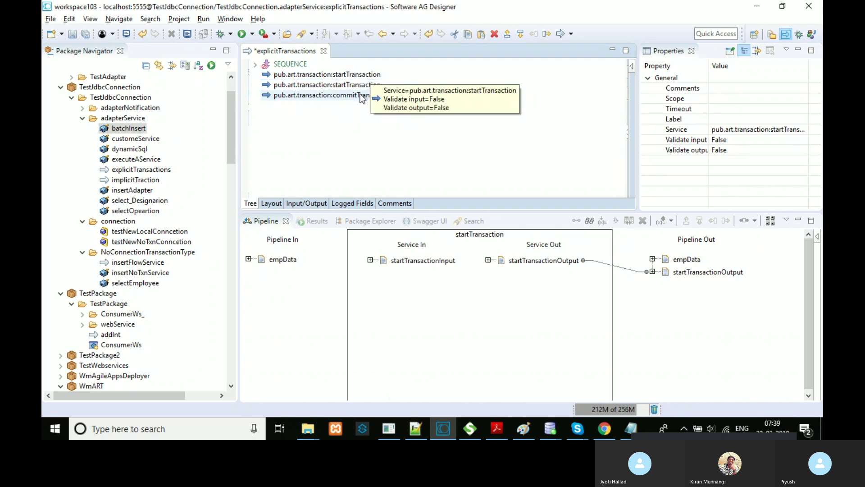
key(ctrl+v)
click(474, 114)
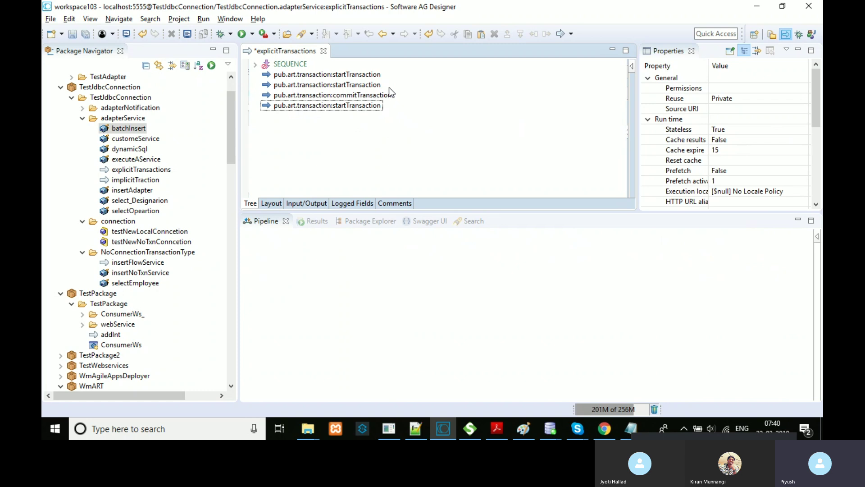
Step: Delete all startTransaction and commitTransaction steps that follow the outer SEQUENCE
click(374, 75)
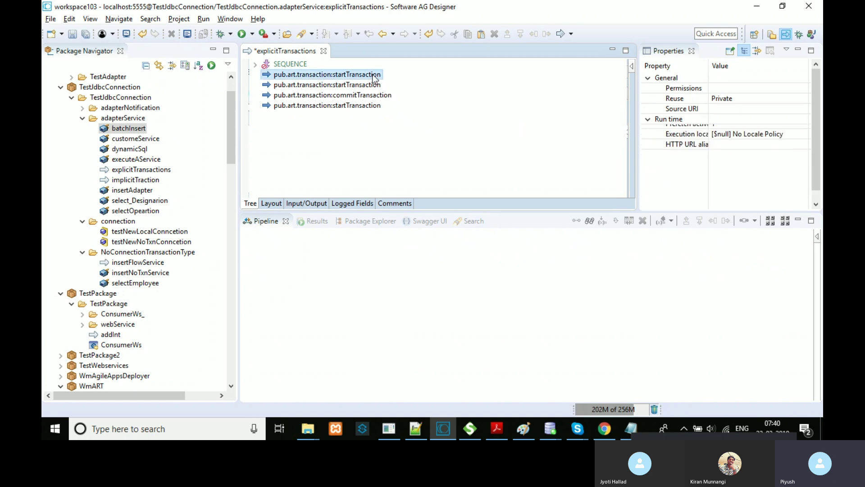
key(Delete)
key(Delete)
key(Delete)
key(Delete)
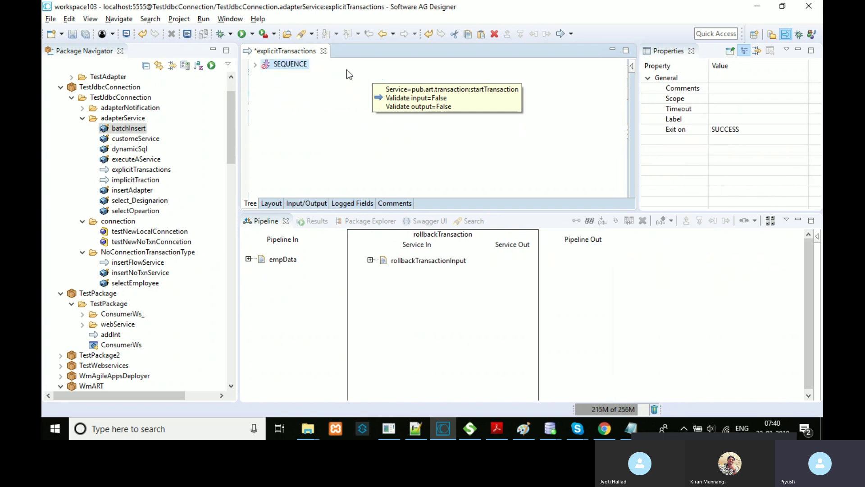
Step: Enable the outer SEQUENCE step again and save the explicitTransactions flow
right_click(302, 64)
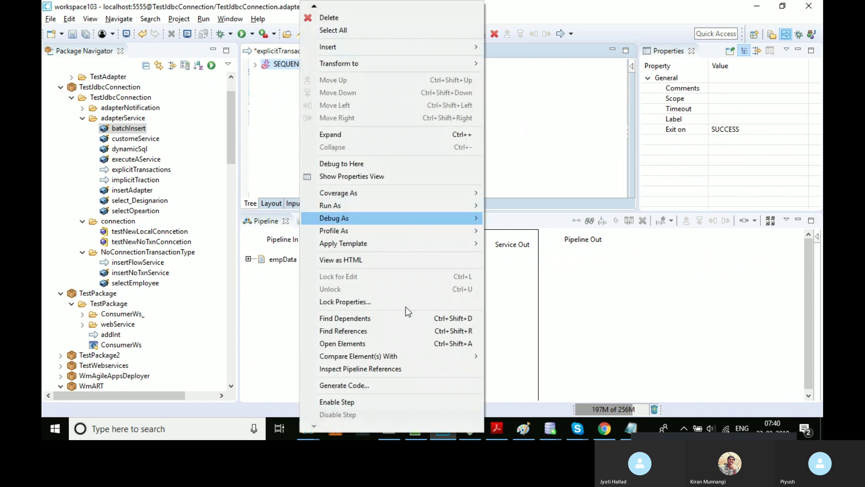
click(381, 400)
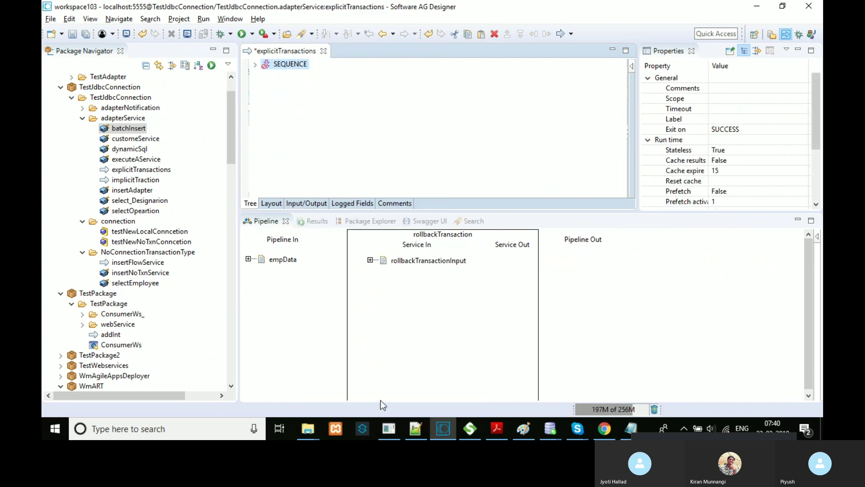
click(255, 65)
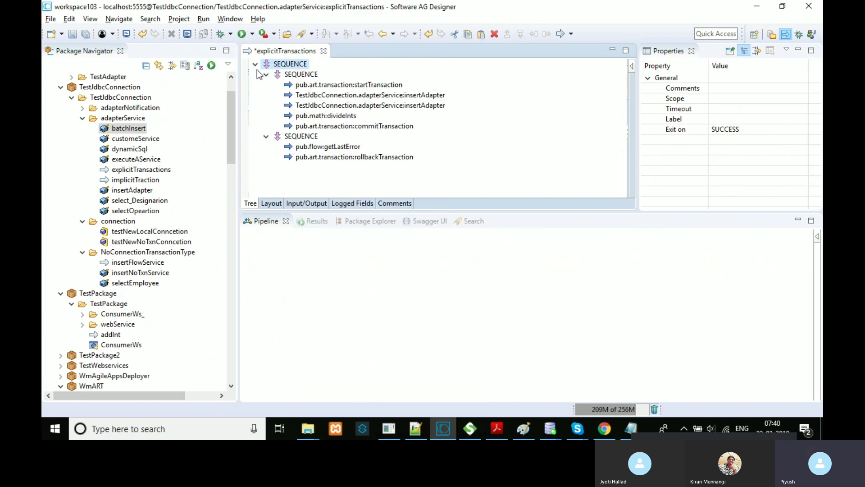
click(86, 35)
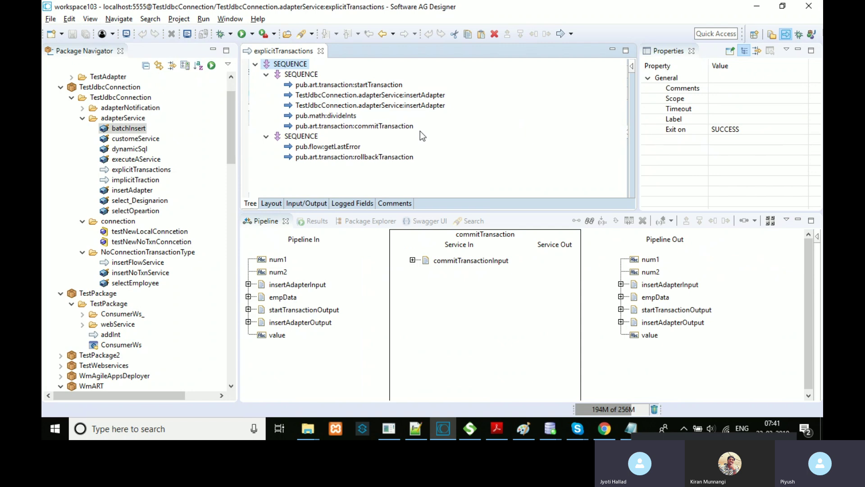
click(256, 64)
click(377, 124)
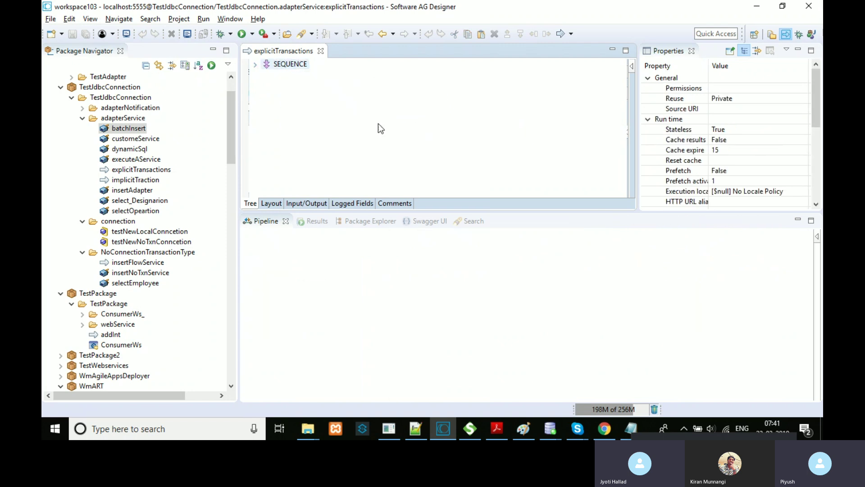
Step: Switch to Paint and start a new blank canvas, discarding the current drawing
click(524, 428)
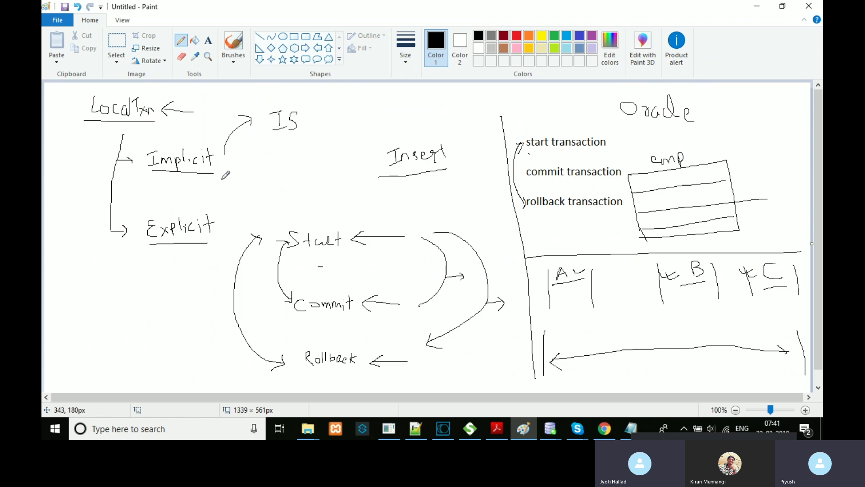
click(61, 21)
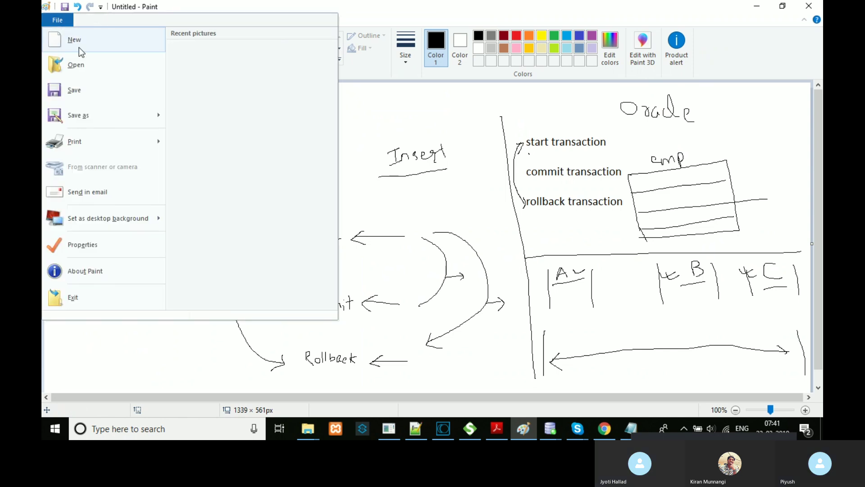
click(79, 48)
click(470, 218)
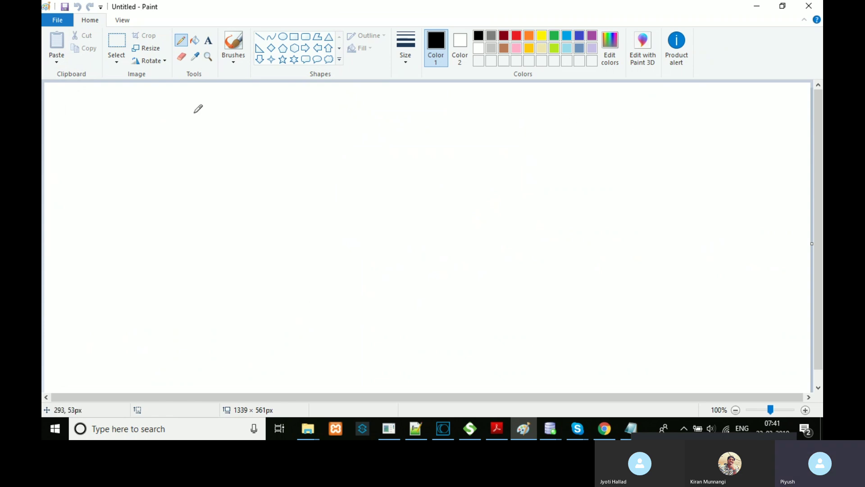
Step: Handwrite "A → C1 → L" with the pencil in the upper-left area of the canvas
mouse_move(124, 112)
mouse_down()
mouse_move(130, 97)
mouse_move(136, 108)
mouse_move(128, 106)
mouse_up()
mouse_move(147, 106)
mouse_down()
mouse_move(163, 114)
mouse_move(220, 111)
mouse_up()
drag(225, 99, 232, 113)
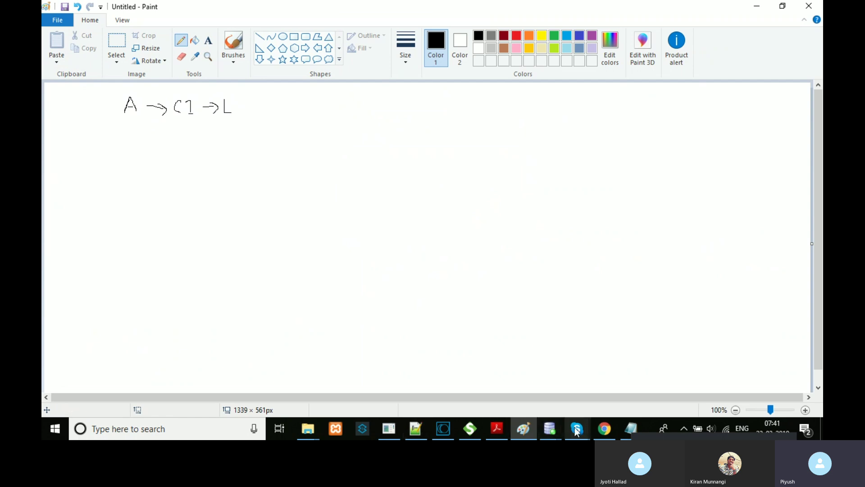
Step: Switch to Chrome to check the transaction type of the testNewNoTxnConncetion JDBC connection, and return to Paint
click(605, 428)
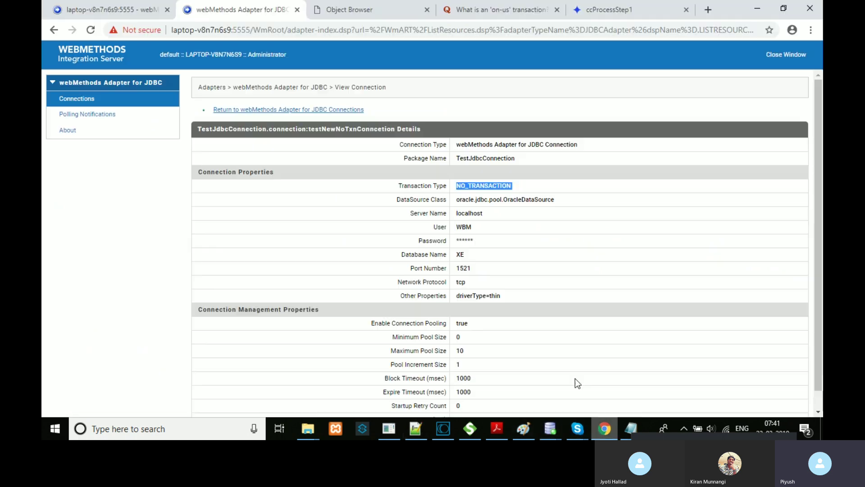
triple_click(435, 190)
click(443, 429)
click(523, 428)
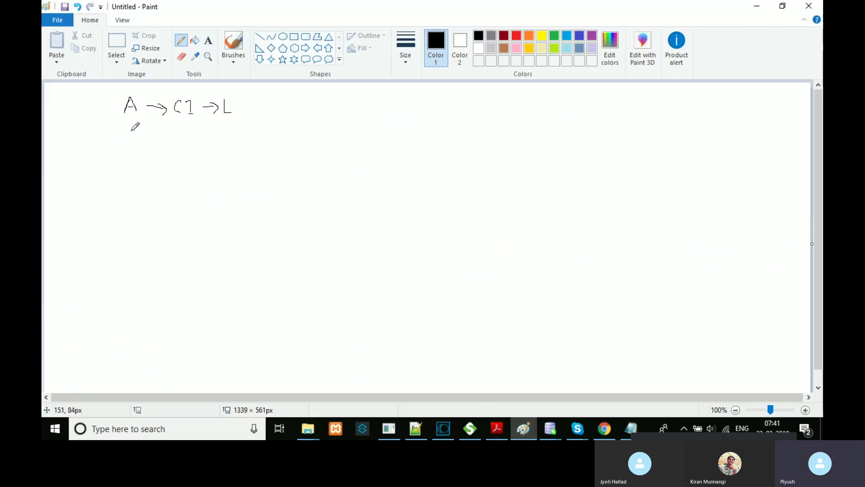
Step: Handwrite "B → C1 → L" and "C → C2 → L" on two rows below the A row
mouse_move(130, 132)
mouse_down()
mouse_move(137, 127)
mouse_move(130, 139)
mouse_move(199, 140)
mouse_up()
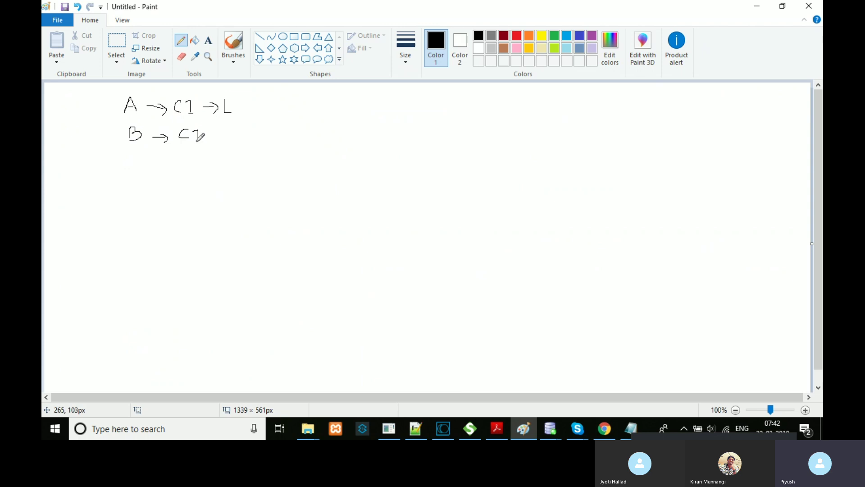
drag(209, 134, 235, 139)
mouse_move(138, 170)
mouse_down()
mouse_move(128, 177)
mouse_move(140, 183)
mouse_move(192, 178)
mouse_move(205, 167)
mouse_move(210, 178)
mouse_move(231, 170)
mouse_move(244, 180)
mouse_up()
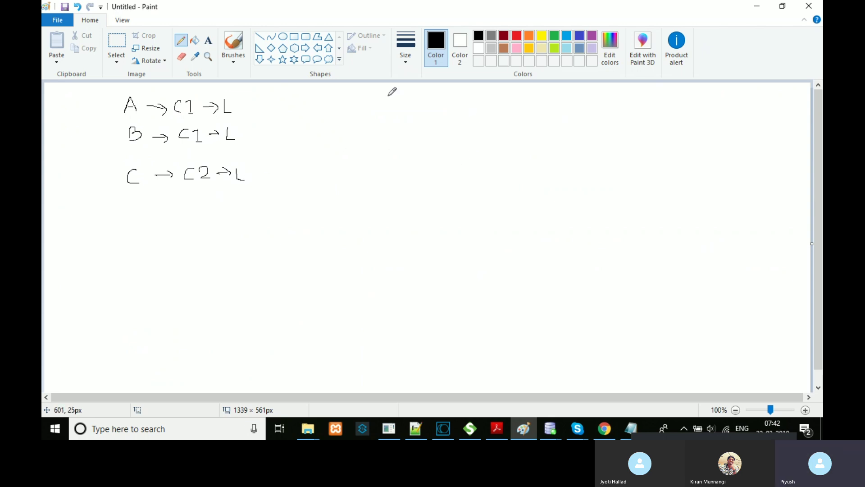
Step: Handwrite an underlined heading "Explicit" beside the service list and draw three right-pointing arrows spaced down beneath it
mouse_move(386, 102)
mouse_down()
mouse_move(390, 93)
mouse_move(403, 101)
mouse_move(408, 94)
mouse_move(398, 104)
mouse_move(410, 109)
mouse_move(439, 105)
mouse_move(442, 94)
mouse_up()
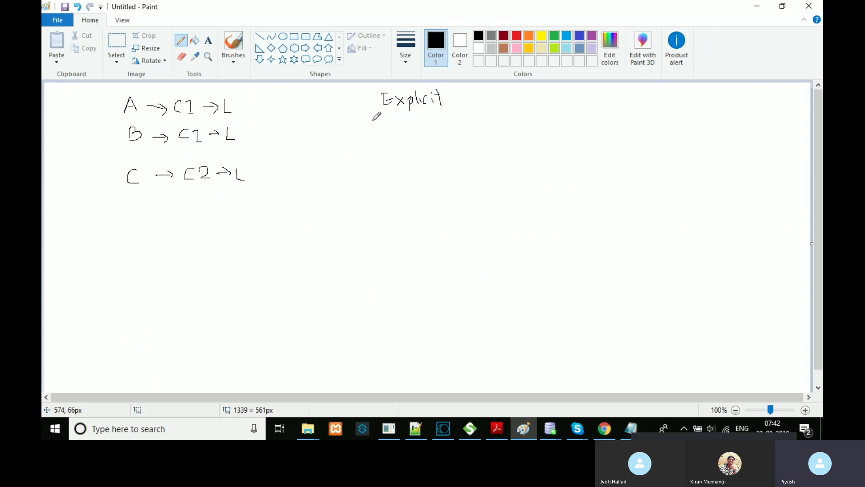
mouse_move(377, 113)
mouse_down()
mouse_move(443, 108)
mouse_move(522, 122)
mouse_move(522, 129)
mouse_up()
drag(467, 233, 543, 229)
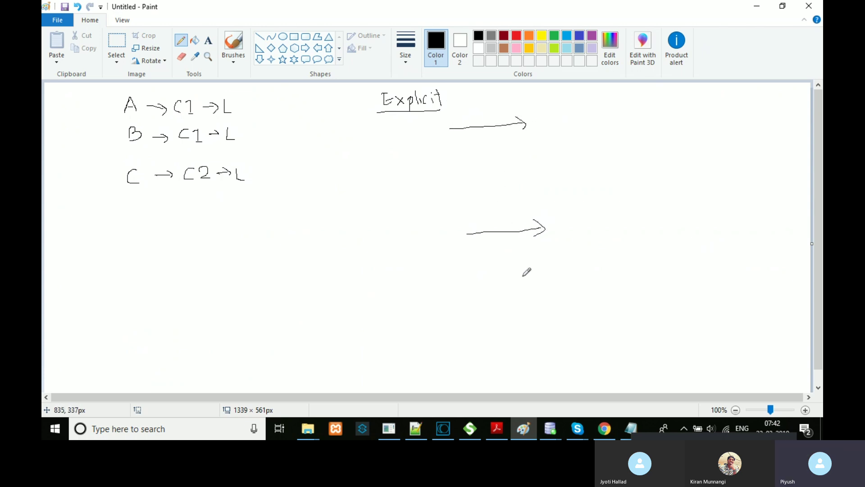
mouse_move(477, 296)
mouse_down()
mouse_move(549, 288)
mouse_move(544, 295)
mouse_up()
Step: Label the three arrows under the Explicit heading "Start", "Commit" and "Rollback" from top to bottom
mouse_move(572, 116)
mouse_down()
mouse_move(572, 128)
mouse_move(580, 115)
mouse_move(583, 129)
mouse_move(591, 118)
mouse_move(615, 119)
mouse_move(611, 136)
mouse_move(613, 118)
mouse_up()
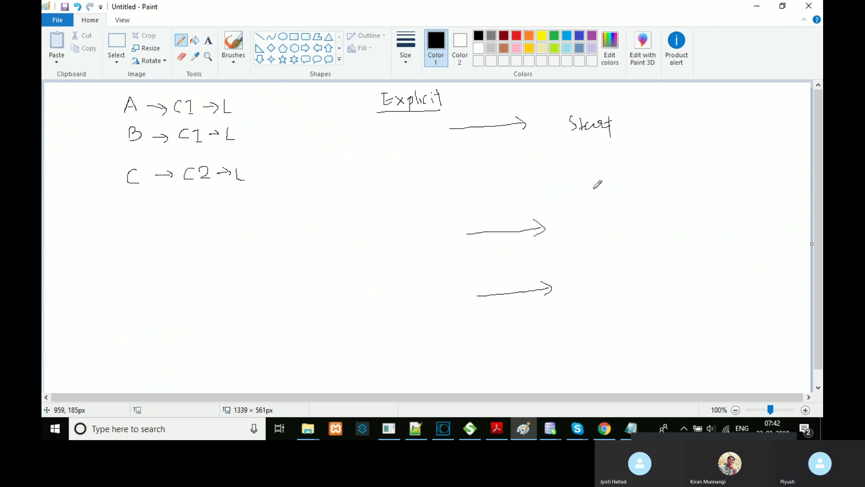
mouse_move(582, 224)
mouse_down()
mouse_move(578, 235)
mouse_move(628, 229)
mouse_move(630, 221)
mouse_up()
click(621, 217)
mouse_move(587, 300)
mouse_down()
mouse_move(587, 292)
mouse_move(594, 303)
mouse_move(619, 300)
mouse_move(628, 289)
mouse_move(626, 298)
mouse_move(653, 298)
mouse_up()
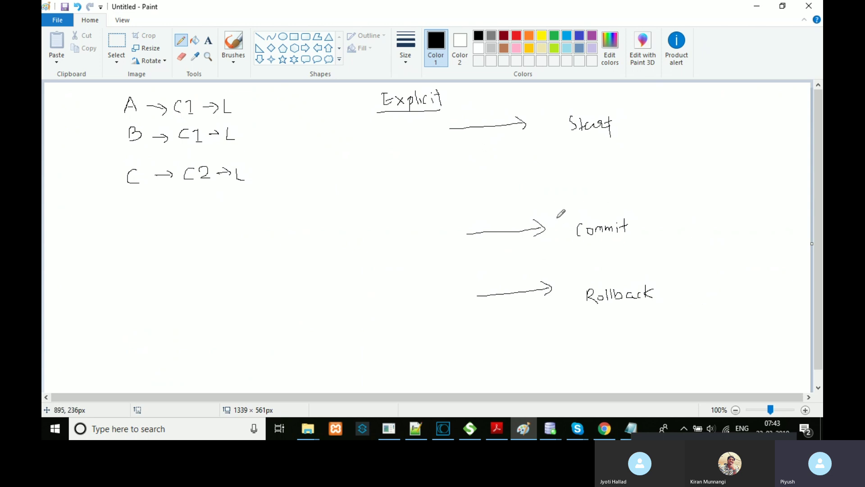
Step: Handwrite A, B and C between the Start and Commit arrows, and mark the C → C2 → L row with a left-pointing arrow
mouse_move(473, 151)
mouse_down()
mouse_move(483, 149)
mouse_move(478, 174)
mouse_up()
drag(492, 196, 494, 207)
mouse_move(257, 172)
mouse_down()
mouse_move(280, 163)
mouse_move(257, 173)
mouse_move(266, 175)
mouse_up()
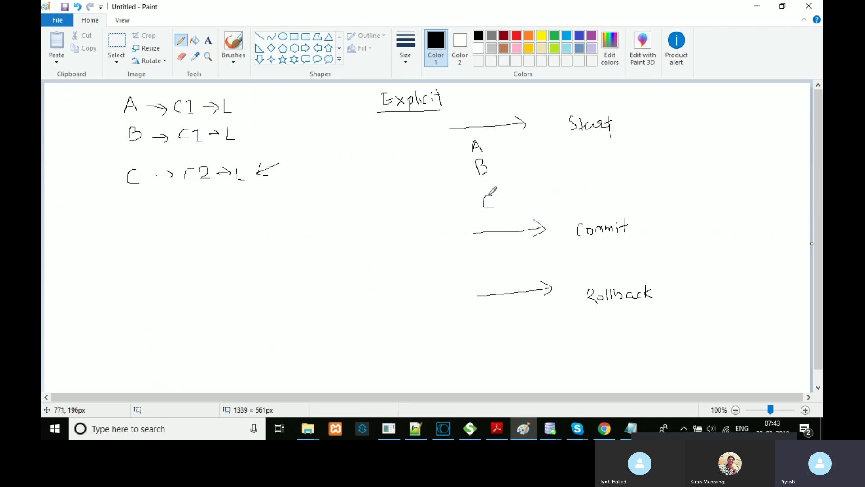
Step: Enclose C with inner arrows labelled "start" and "commit", and draw a curved arrow from the outer Start to the outer Commit
mouse_move(465, 188)
mouse_down()
mouse_move(524, 183)
mouse_move(517, 194)
mouse_up()
mouse_move(469, 220)
mouse_down()
mouse_move(523, 206)
mouse_move(557, 189)
mouse_move(555, 180)
mouse_move(583, 184)
mouse_move(587, 170)
mouse_move(581, 186)
mouse_move(586, 179)
mouse_up()
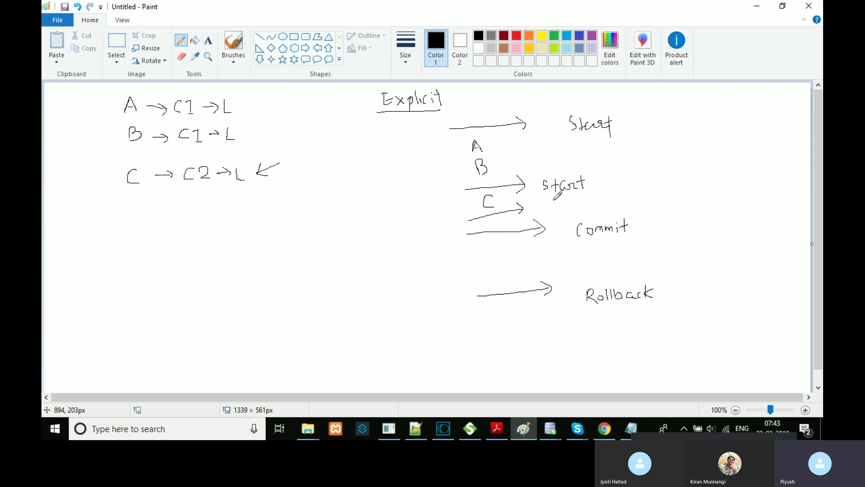
mouse_move(551, 202)
mouse_down()
mouse_move(592, 205)
mouse_move(593, 197)
mouse_move(598, 207)
mouse_move(604, 198)
mouse_up()
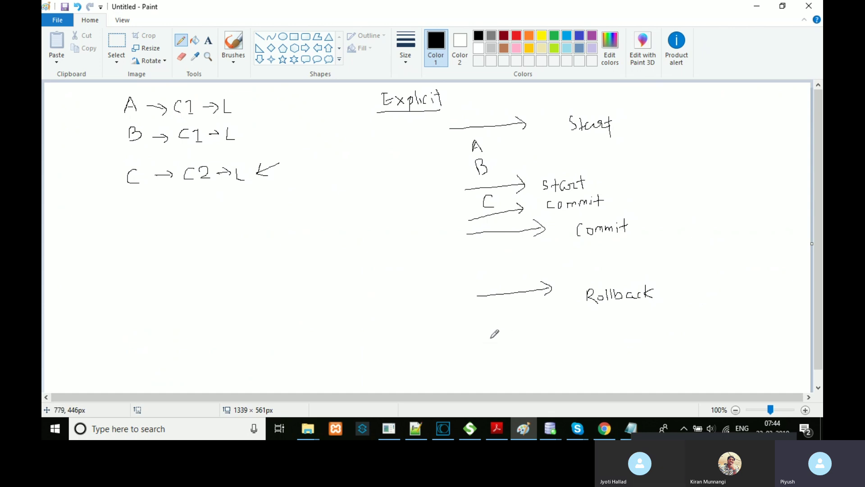
mouse_move(623, 126)
mouse_down()
mouse_move(652, 190)
mouse_move(638, 207)
mouse_up()
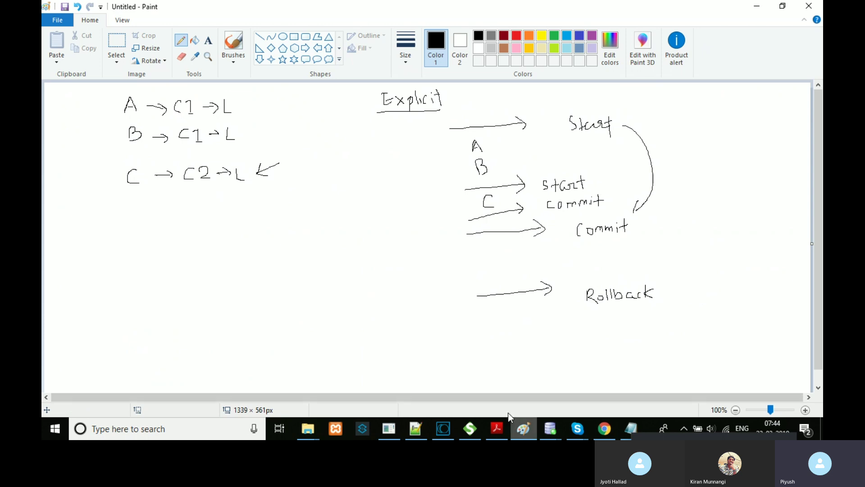
Step: Switch to Software AG Designer, expand the outer SEQUENCE in explicitTransactions, and open the implicitTraction flow service to view its steps
click(451, 430)
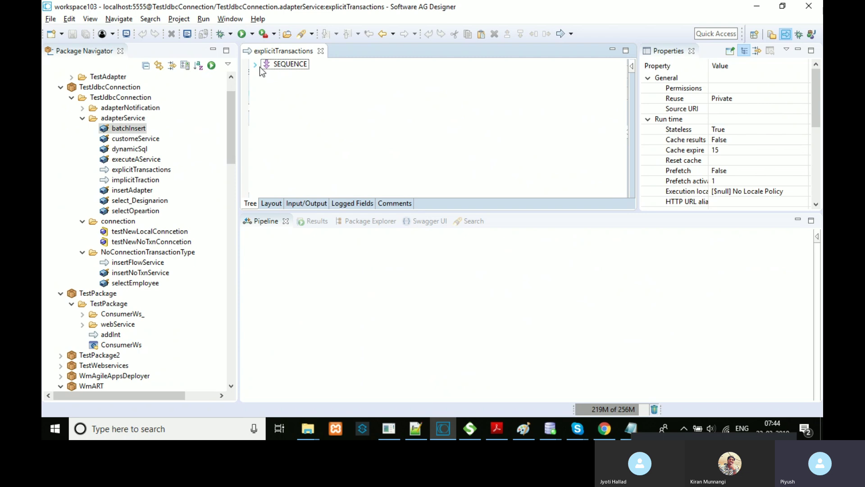
click(256, 65)
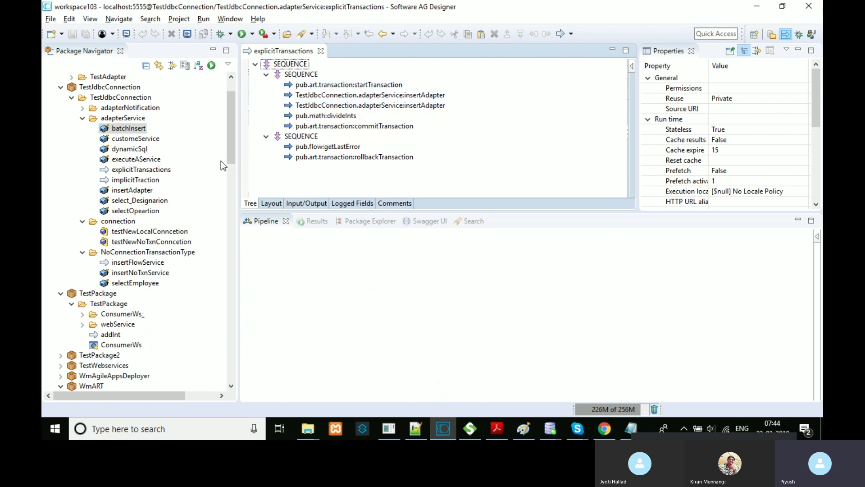
click(140, 179)
double_click(140, 180)
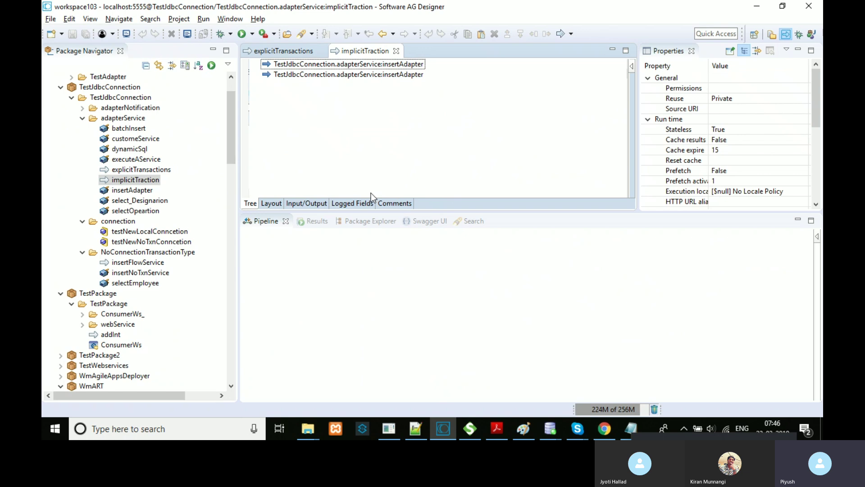
drag(232, 127, 234, 120)
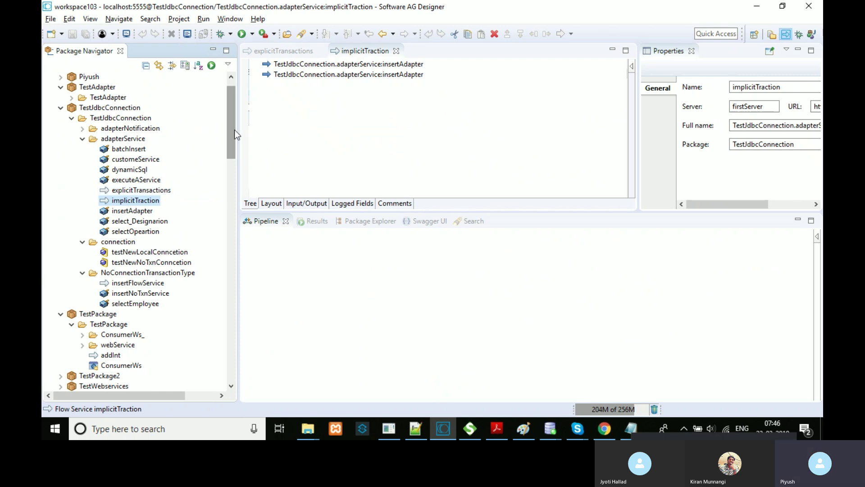
drag(234, 130, 235, 144)
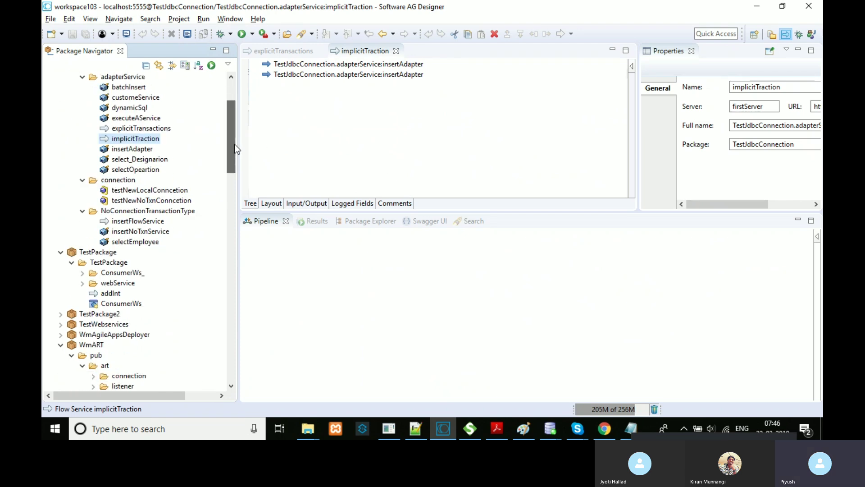
Step: Return to Paint, draw a boundary line between the service list and the Explicit sketch, tick rows A, B and C, and add "→ N" to row A
click(528, 428)
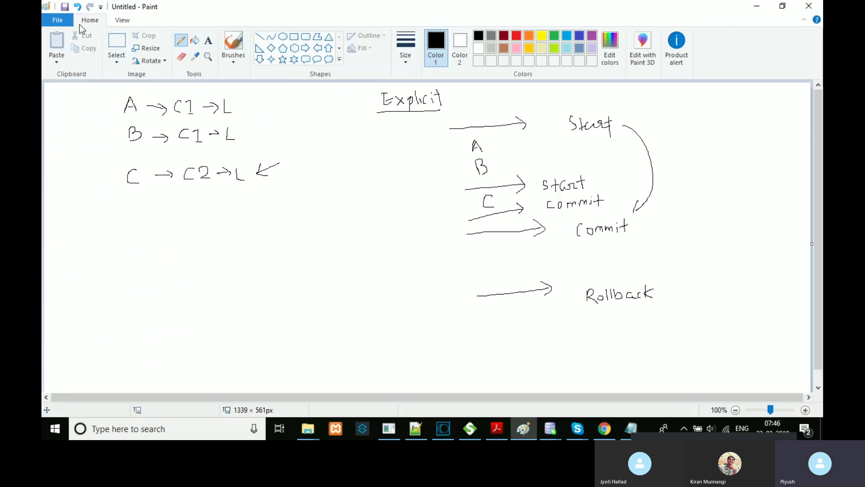
mouse_move(67, 206)
mouse_down()
mouse_move(527, 200)
mouse_move(445, 187)
mouse_move(478, 328)
mouse_move(796, 333)
mouse_up()
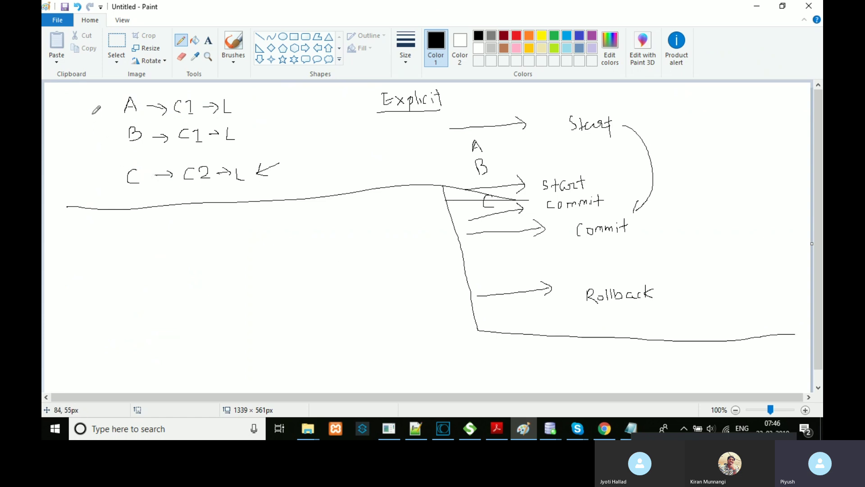
drag(88, 110, 109, 110)
drag(91, 138, 109, 137)
drag(100, 172, 114, 173)
mouse_move(261, 106)
mouse_down()
mouse_move(282, 104)
mouse_move(275, 116)
mouse_move(308, 102)
mouse_up()
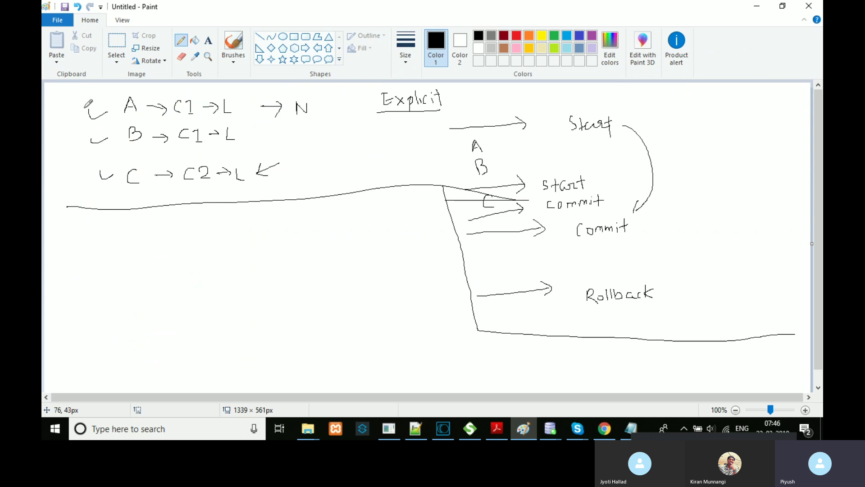
Step: Circle the letters A, B and C at the start of the three service rows
mouse_move(136, 96)
mouse_down()
mouse_move(116, 105)
mouse_move(145, 113)
mouse_move(143, 92)
mouse_up()
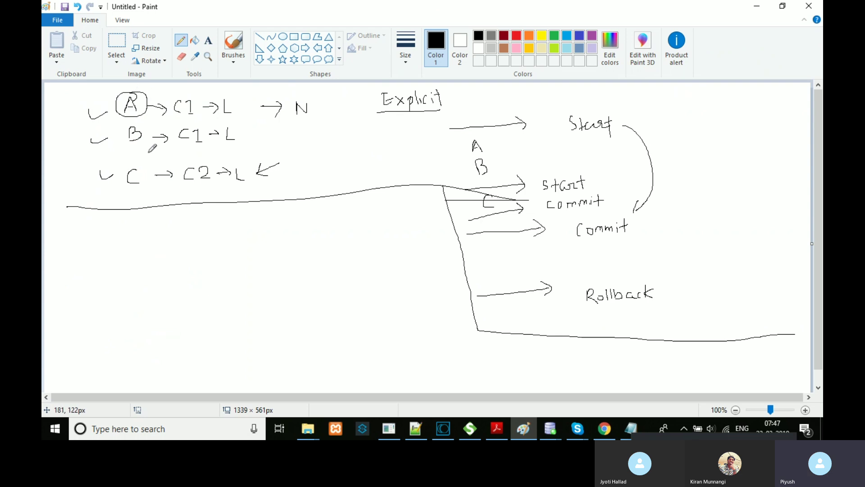
mouse_move(145, 122)
mouse_down()
mouse_move(126, 118)
mouse_move(133, 147)
mouse_move(145, 124)
mouse_up()
mouse_move(128, 167)
mouse_down()
mouse_move(133, 192)
mouse_move(141, 168)
mouse_up()
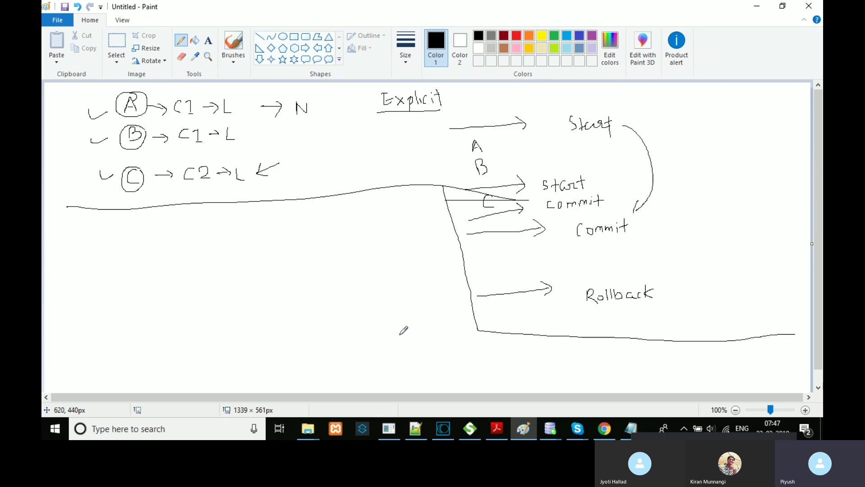
Step: Glance at the package tree in Designer, and back in Paint draw a second boundary line below the first, turning down the canvas
click(443, 428)
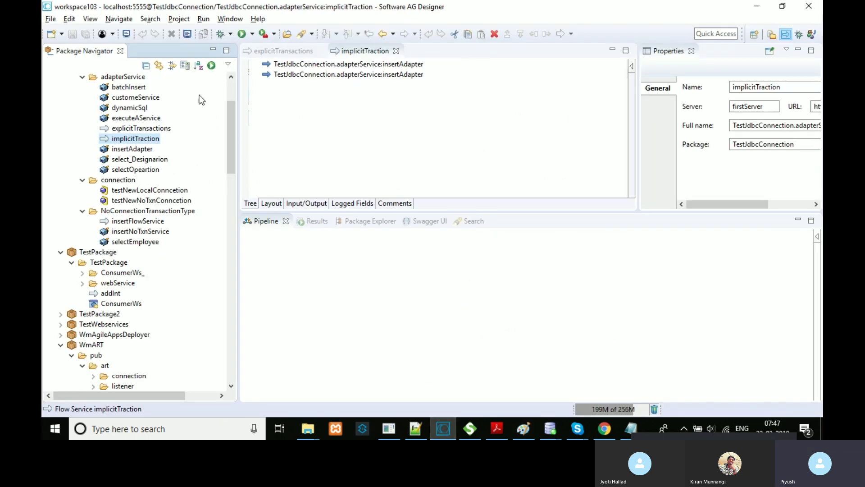
mouse_move(231, 141)
mouse_down()
mouse_move(230, 161)
mouse_move(232, 141)
mouse_up()
click(529, 435)
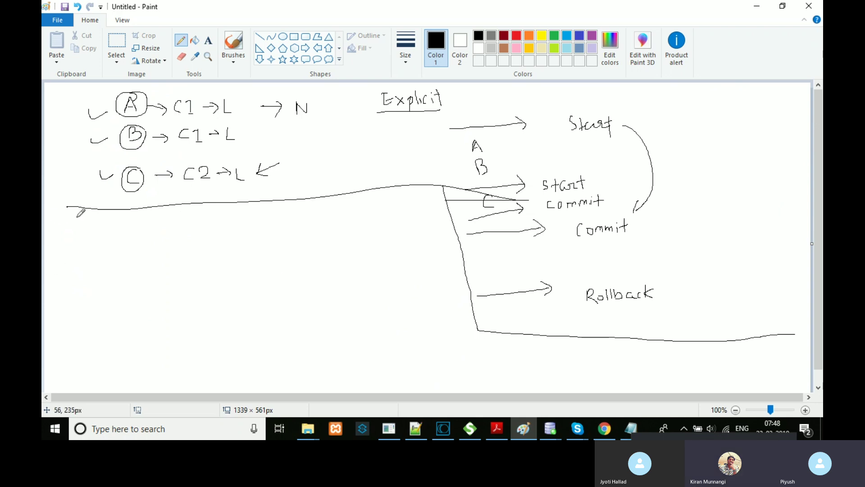
mouse_move(52, 218)
mouse_down()
mouse_move(208, 230)
mouse_move(438, 228)
mouse_move(456, 393)
mouse_up()
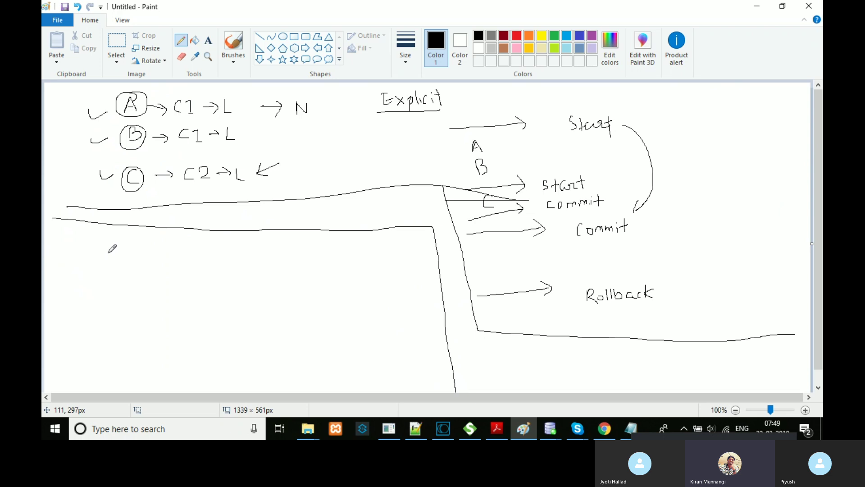
Step: Start a new blank canvas without saving the drawing, and draw a long downward arrow with a short mark near its upper end
click(64, 22)
click(72, 37)
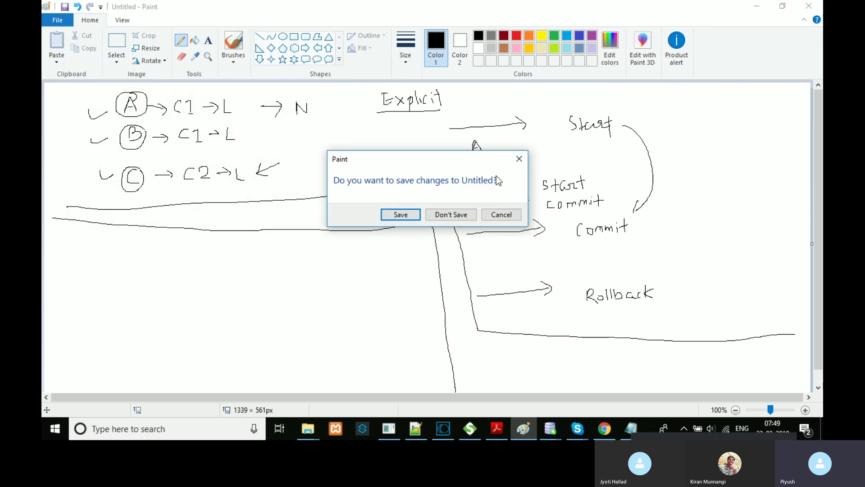
click(452, 212)
mouse_move(474, 90)
mouse_down()
mouse_move(481, 207)
mouse_move(468, 387)
mouse_move(476, 393)
mouse_move(483, 381)
mouse_up()
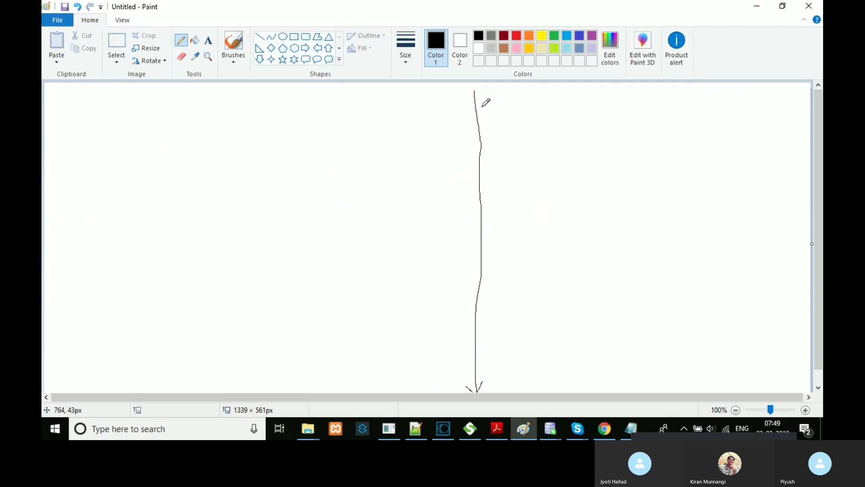
mouse_move(459, 102)
mouse_down()
mouse_move(473, 85)
mouse_move(487, 96)
mouse_up()
Step: Switch to Designer, open insertFlowService in the NoConnectionTransactionType folder, and view the pipeline of its first insertNoTxnService step
click(449, 428)
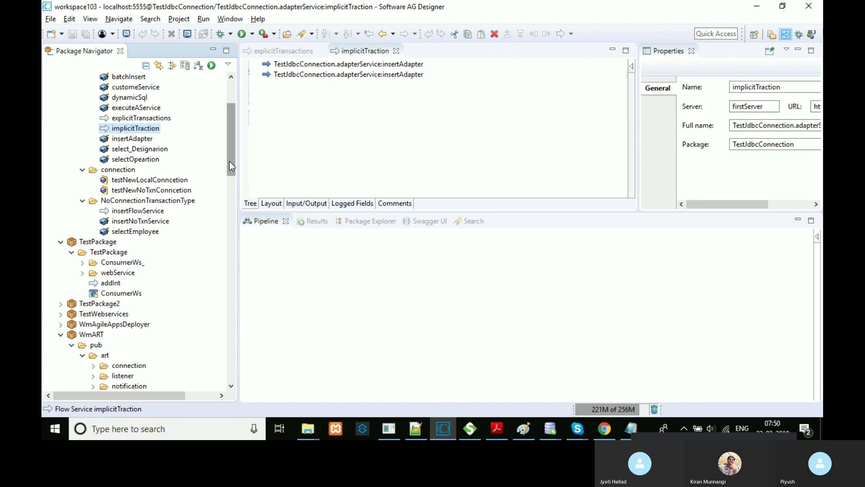
click(156, 213)
double_click(156, 215)
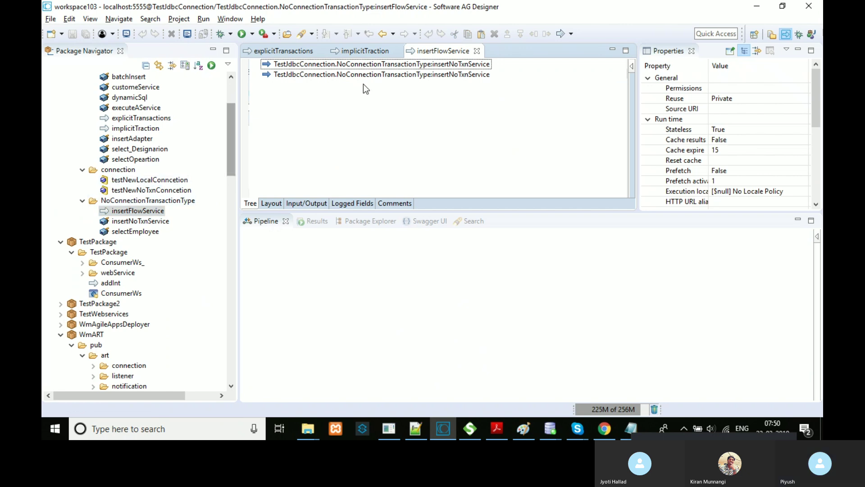
click(410, 66)
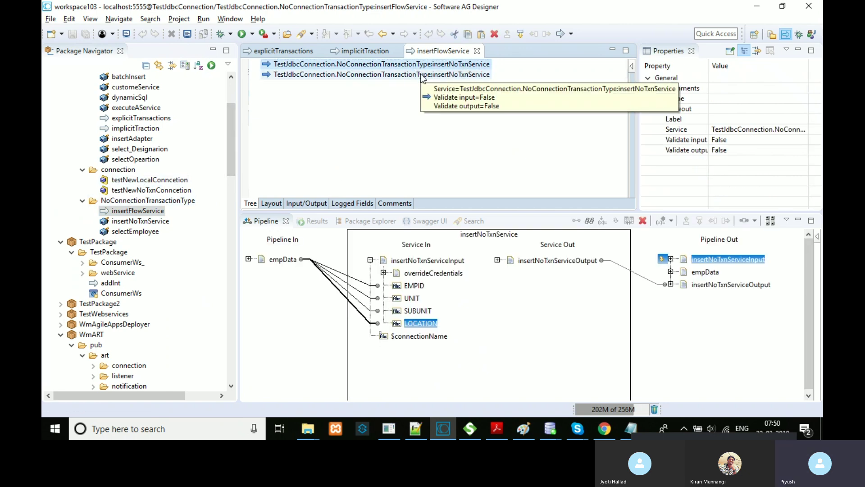
Step: Open the insertNoTxnService adapter service and check its adapter settings for the connection it uses
click(152, 221)
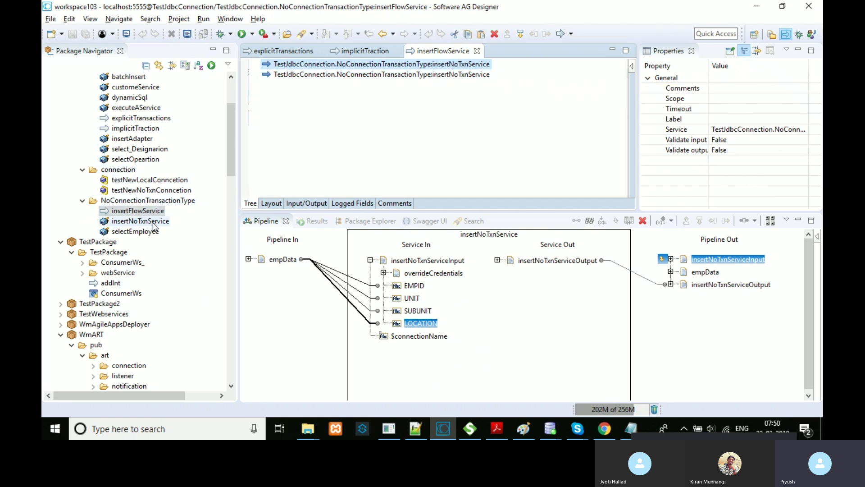
double_click(152, 221)
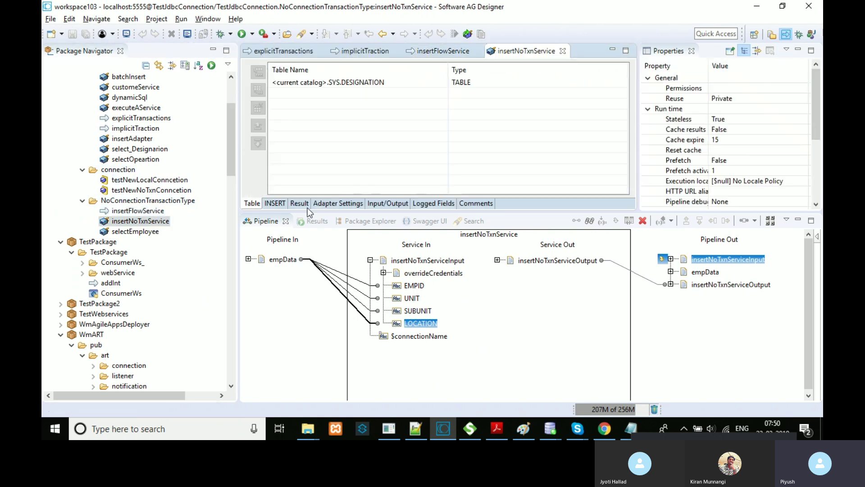
click(384, 203)
click(359, 204)
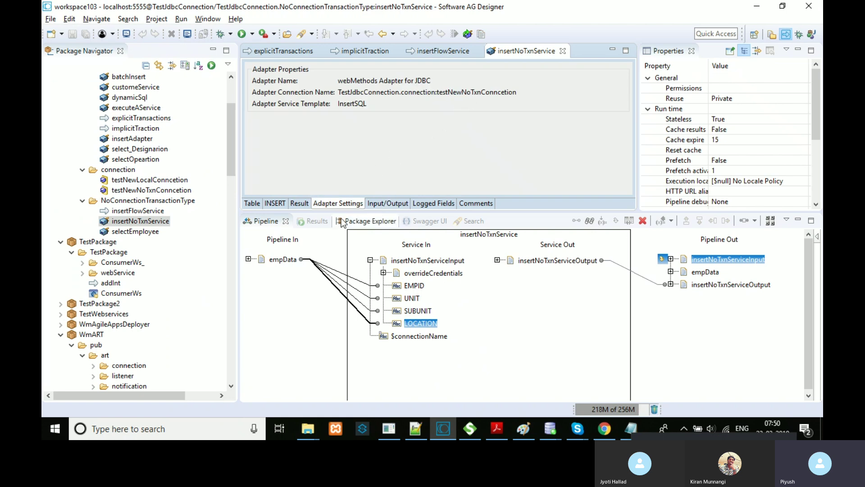
Step: Review the insertFlowService steps again, and return to insertNoTxnService to view the table it inserts into
click(138, 210)
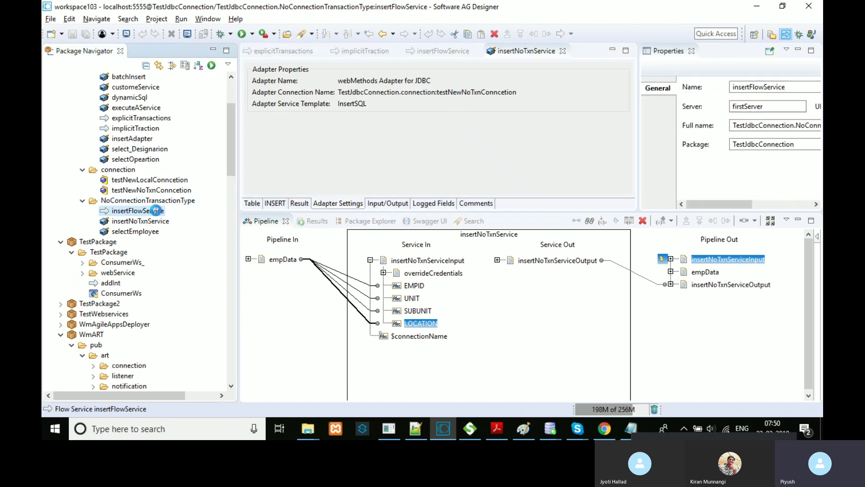
click(458, 49)
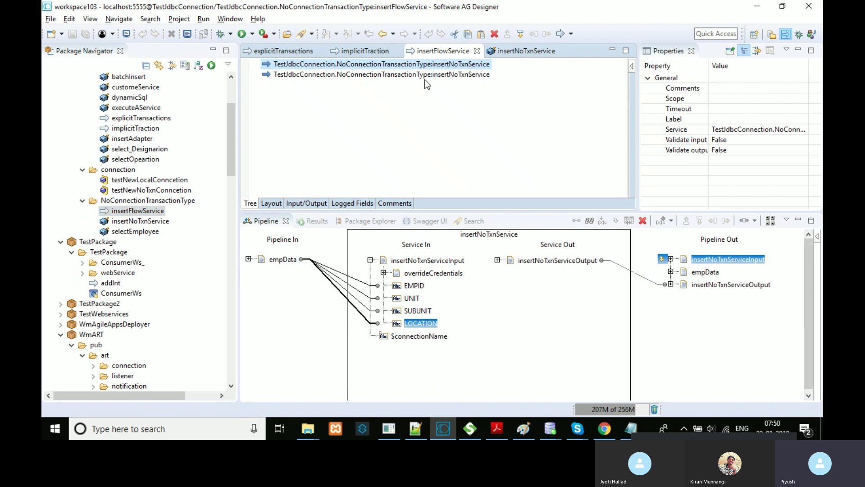
double_click(144, 222)
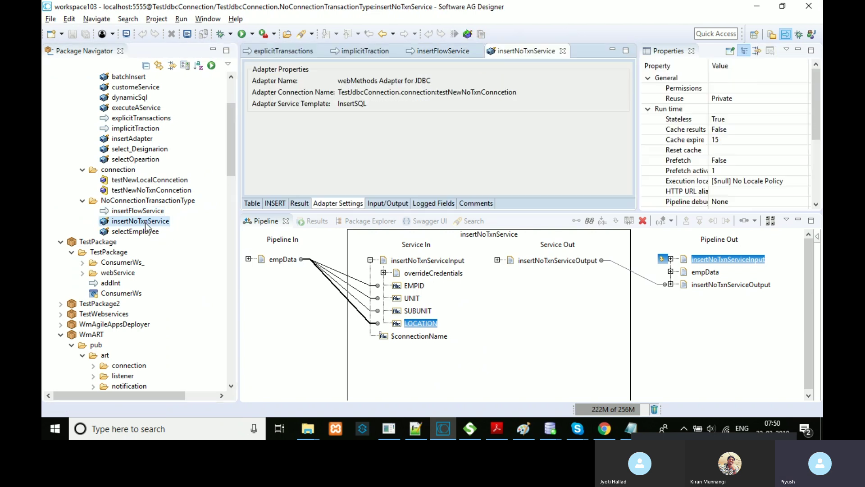
click(252, 203)
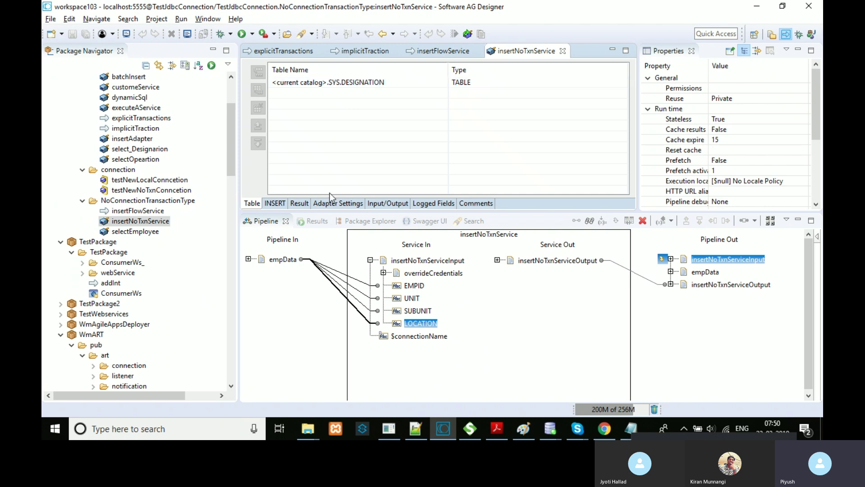
Step: Check the columns that insertNoTxnService inserts, including the EMPID column type, and return to its table definition
click(279, 202)
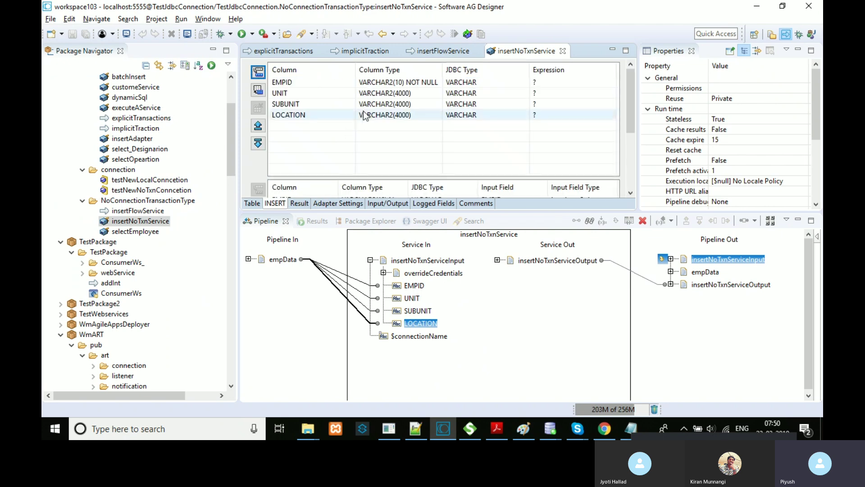
click(366, 86)
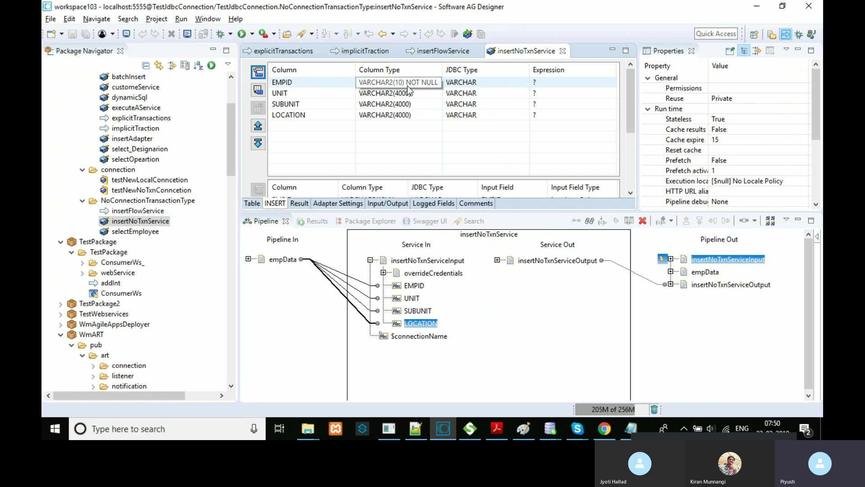
click(253, 204)
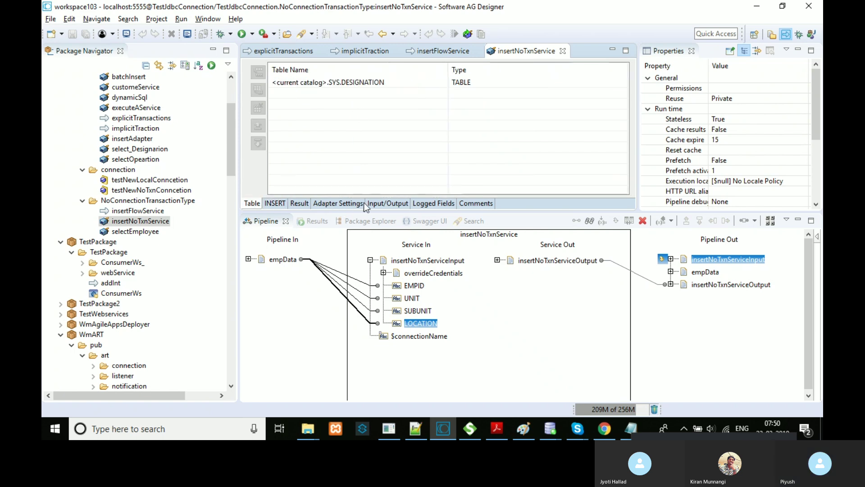
Step: Compare the pipeline mappings of the first and second insertNoTxnService steps in insertFlowService, including the empData fields and the value set for UNIT
click(434, 52)
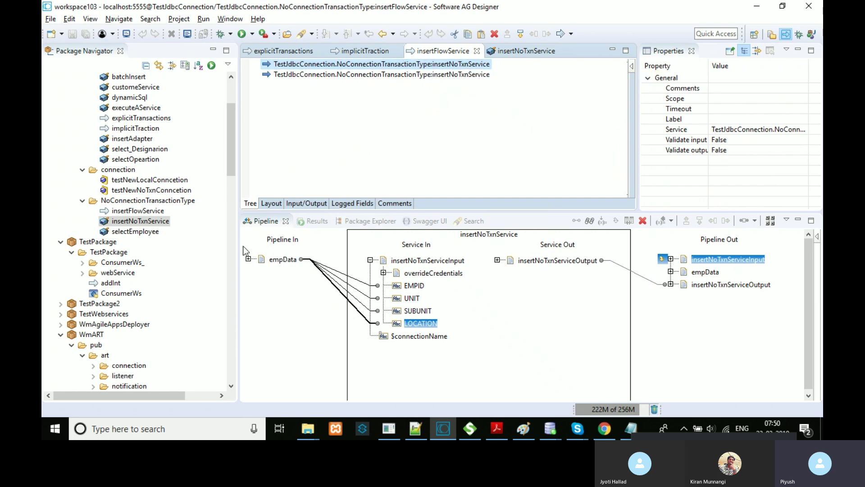
click(249, 263)
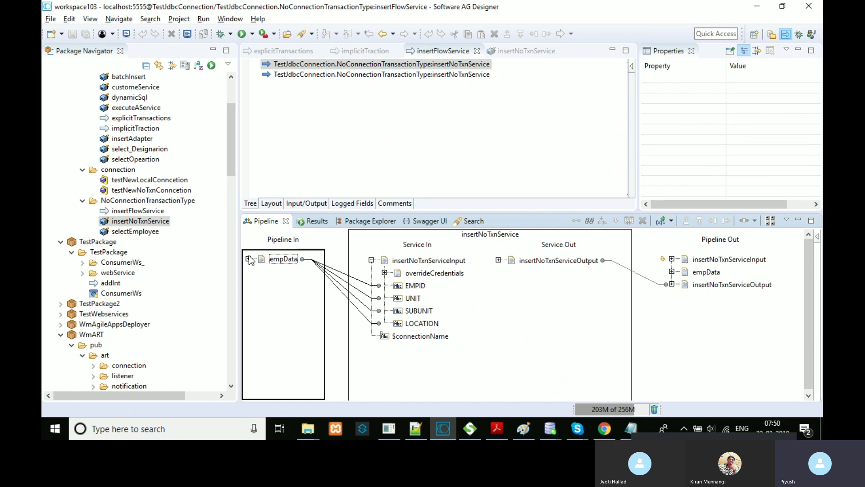
click(248, 259)
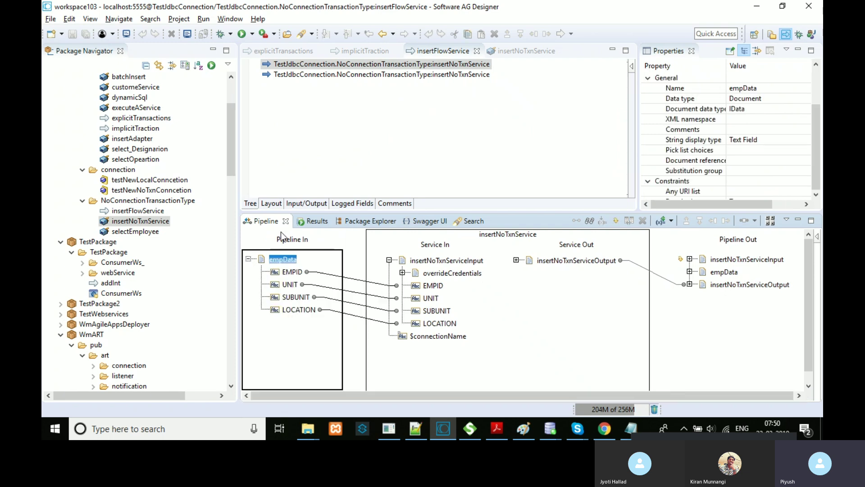
click(460, 74)
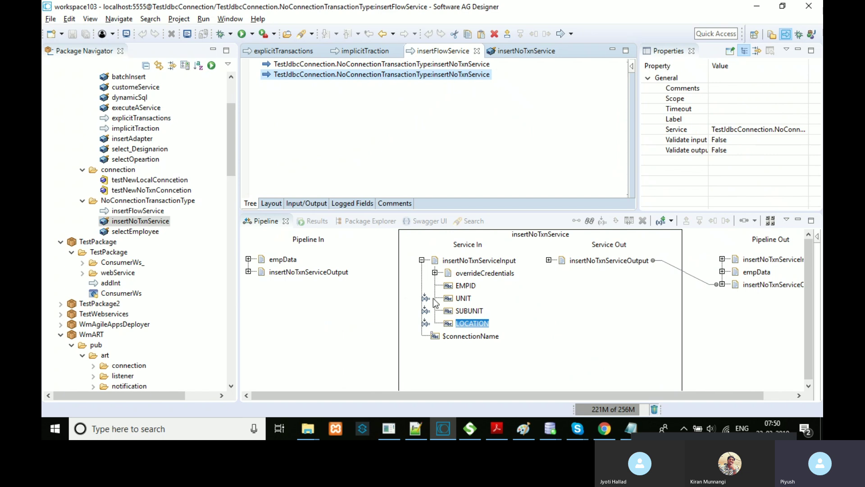
mouse_move(425, 301)
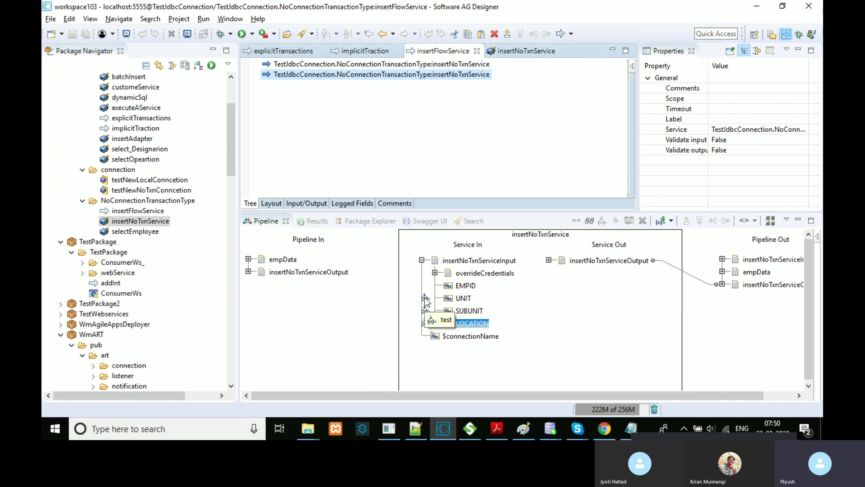
click(456, 108)
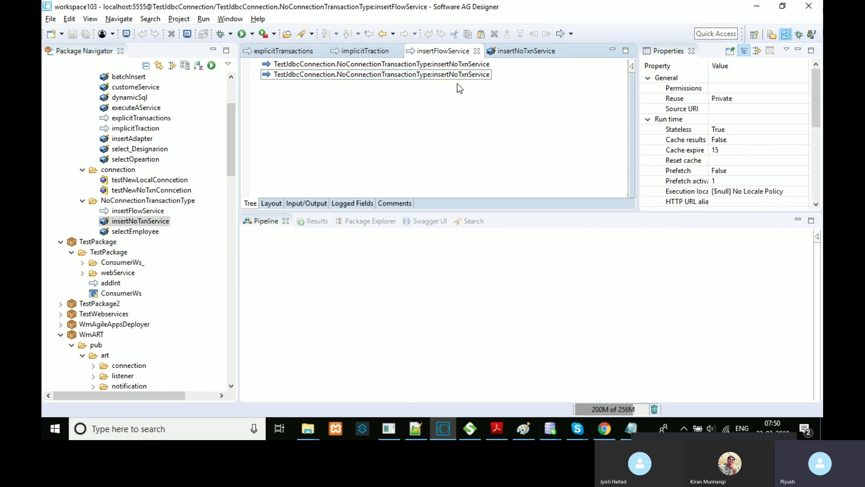
click(465, 68)
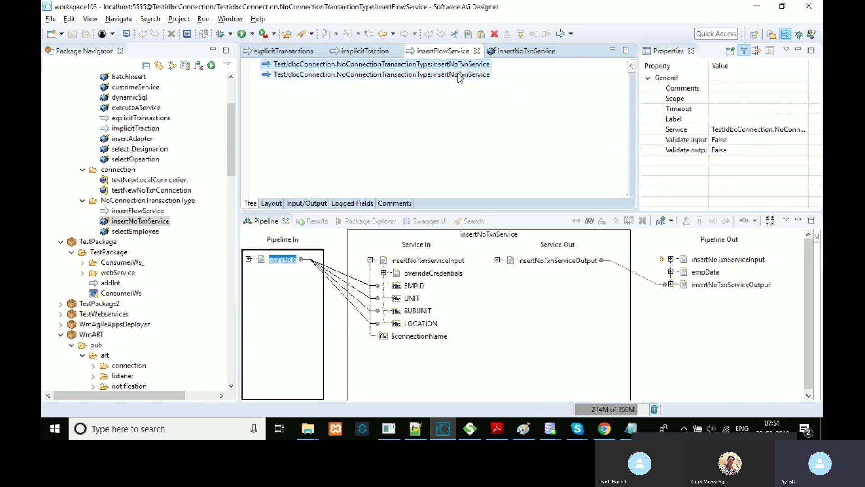
click(457, 73)
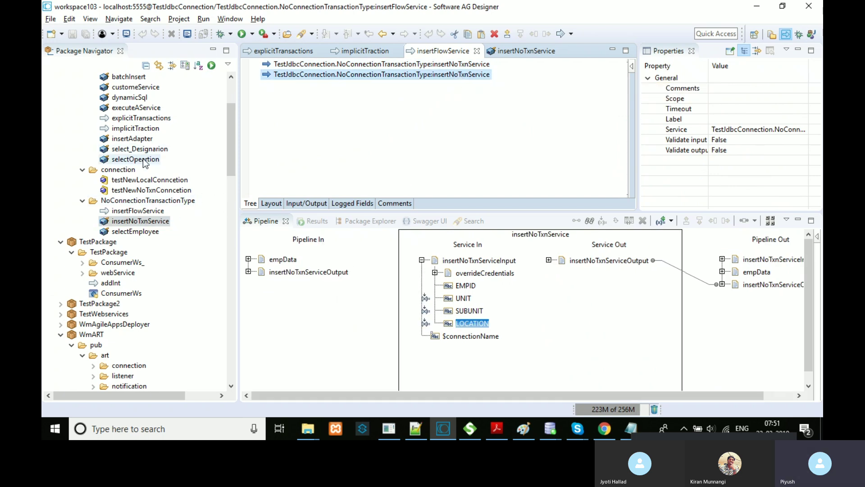
Step: Run the select_Designarion adapter service without input values and look through the returned records
right_click(151, 149)
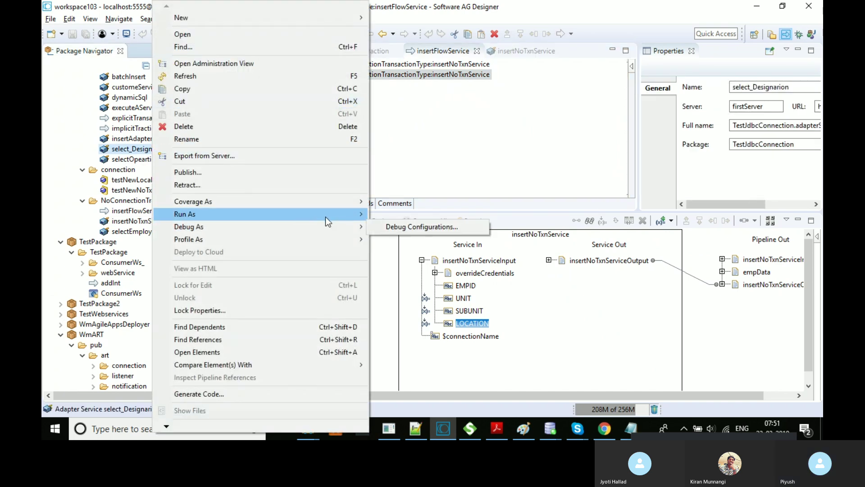
mouse_move(331, 214)
click(405, 226)
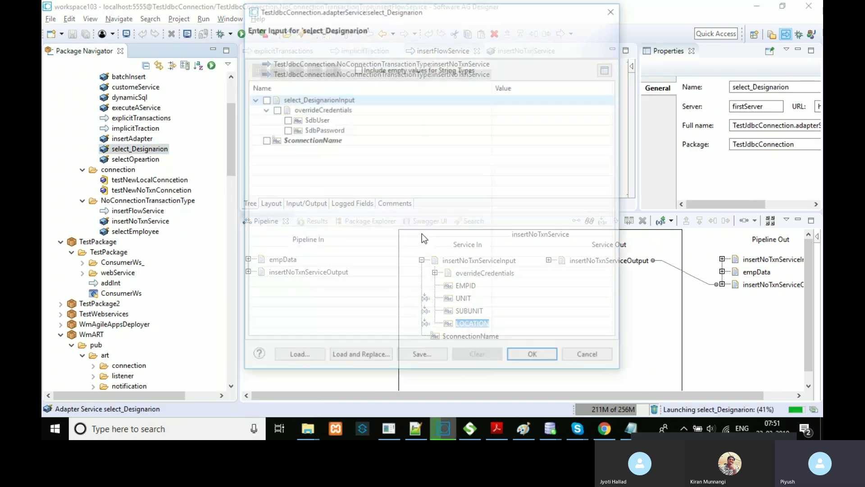
click(524, 354)
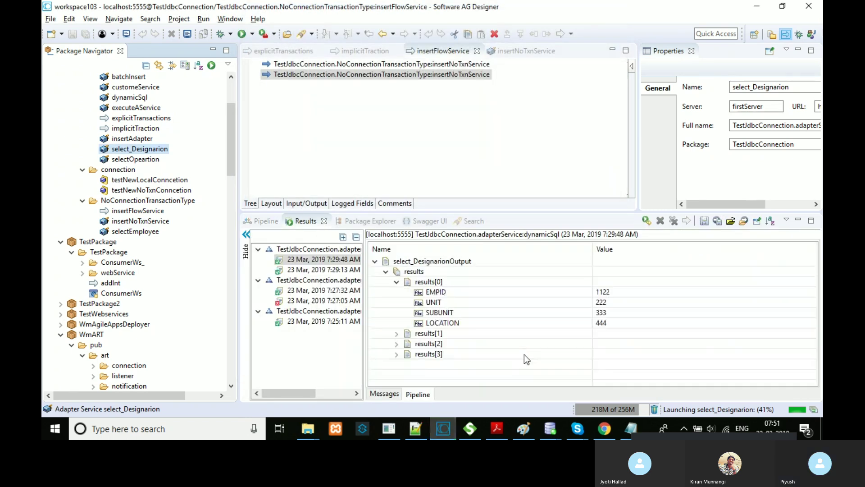
click(398, 283)
click(396, 293)
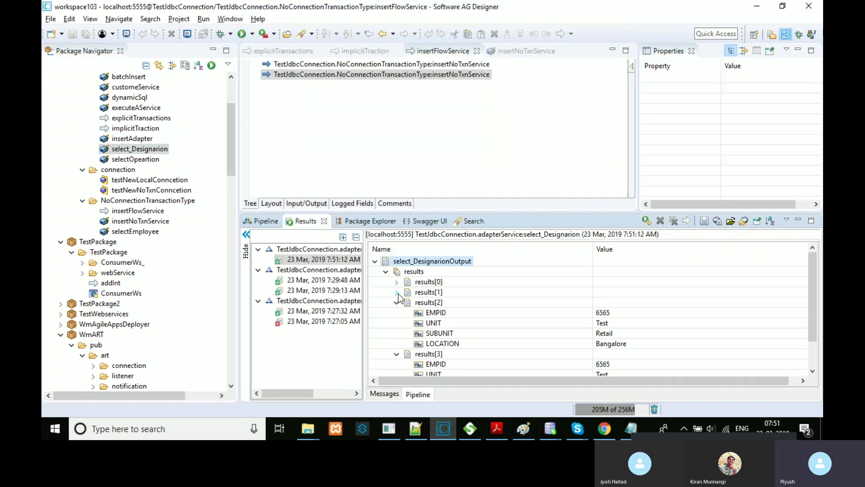
click(396, 304)
Step: Open the dynamicSql adapter service and check its SQL statement
drag(232, 123, 235, 84)
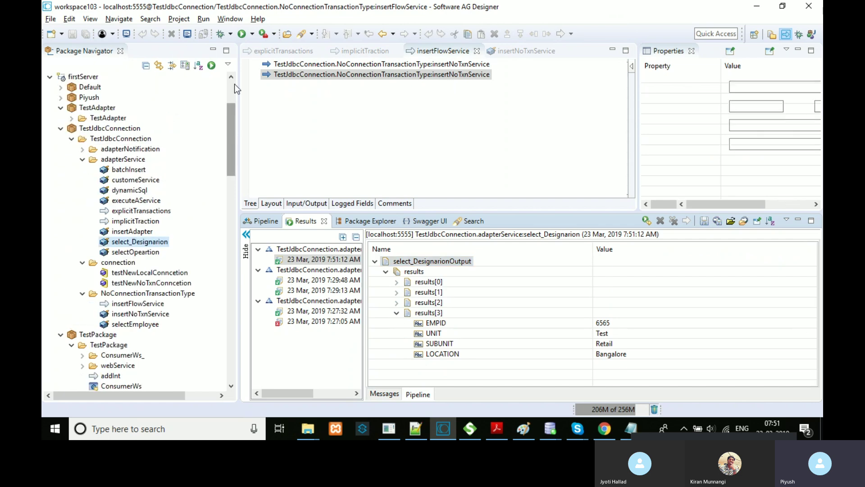
double_click(129, 189)
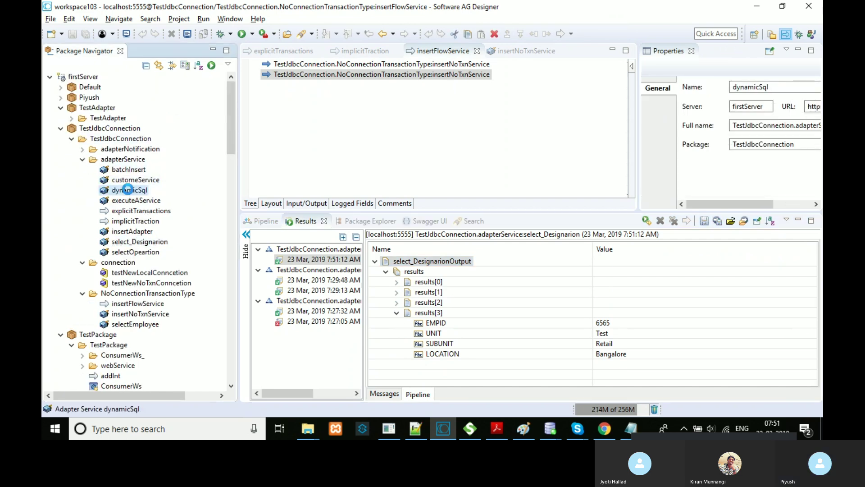
key(ctrl+a)
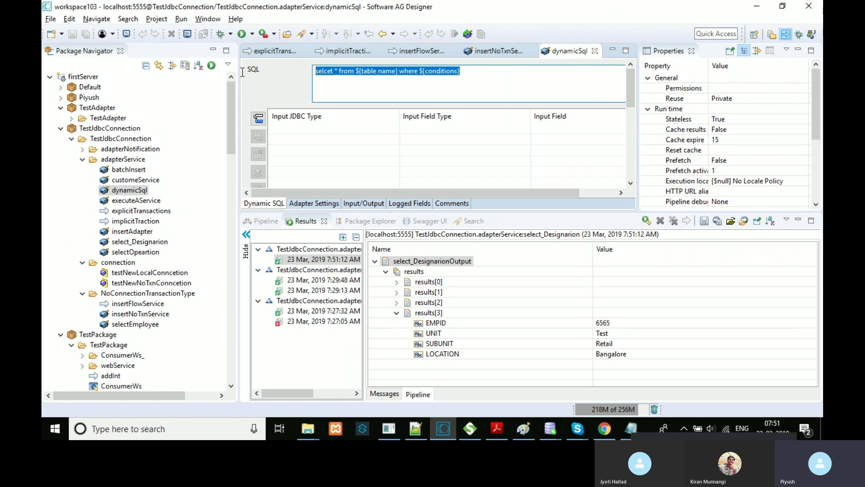
Step: Replace the SQL of the customeService adapter service with "delete from SYS.DESIGNATION" and save it
double_click(136, 180)
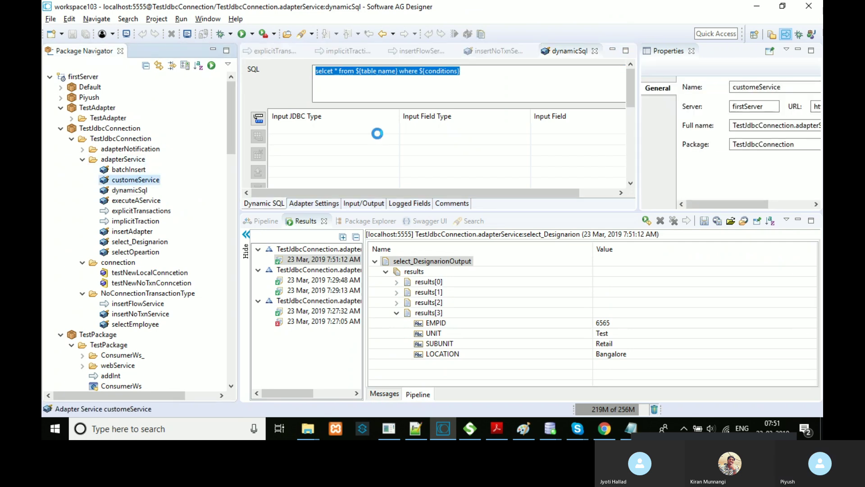
drag(422, 82, 318, 86)
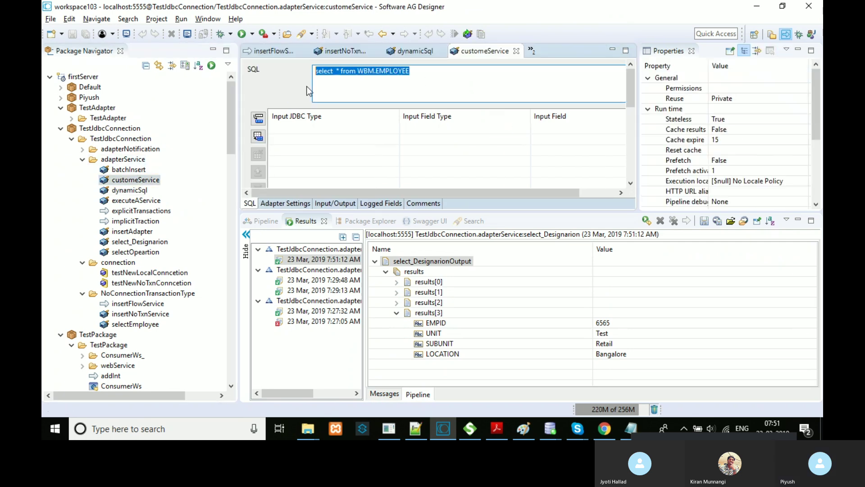
text(delete from)
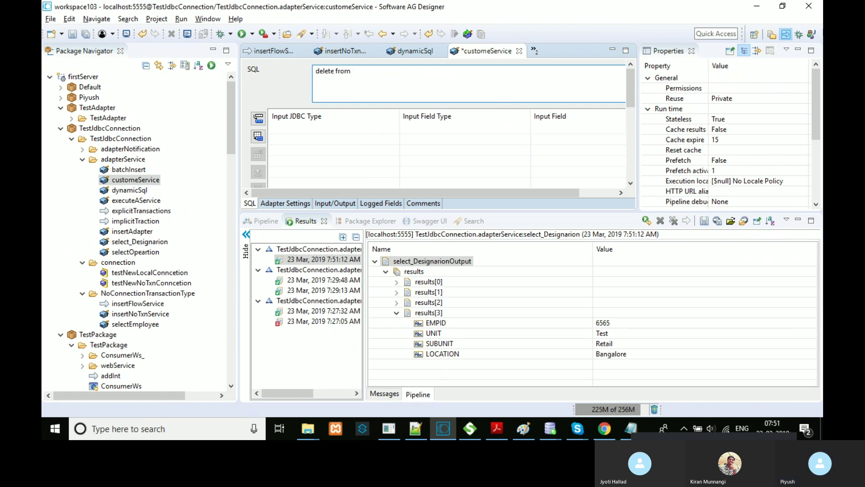
text( SYS.)
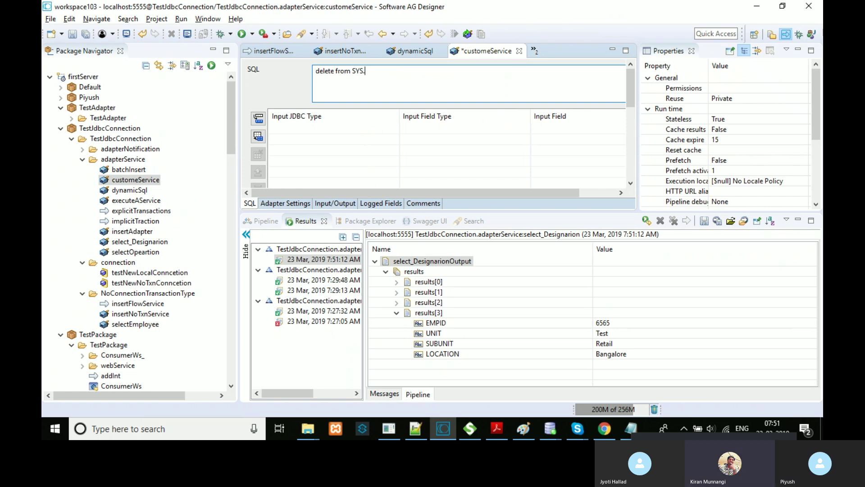
text(DESIGNATION)
click(86, 34)
Step: Run customeService without input values to delete the records from the DESIGNATION table
click(342, 204)
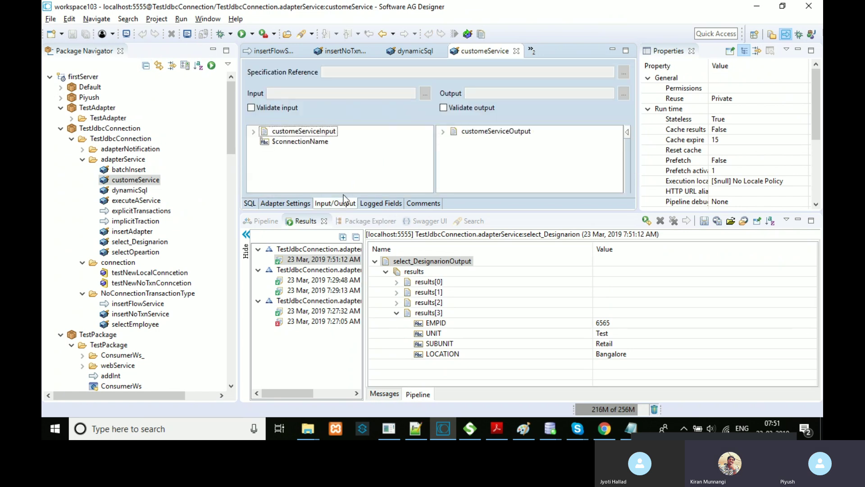
right_click(355, 175)
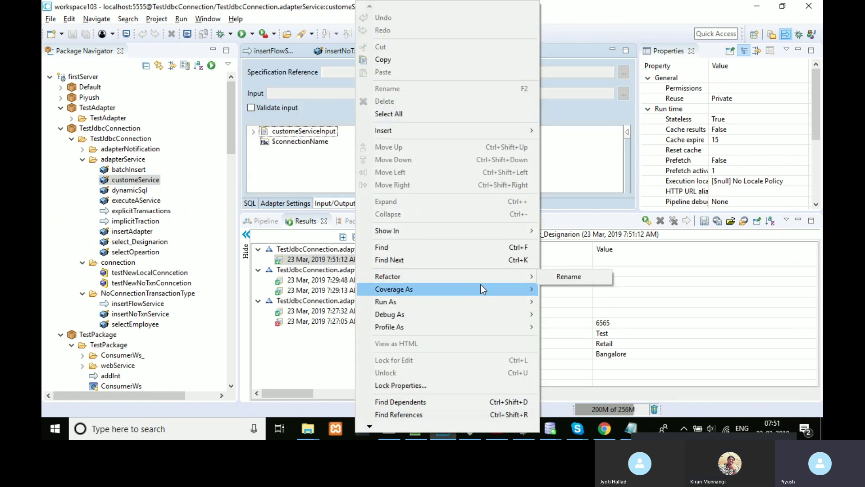
mouse_move(475, 303)
click(573, 314)
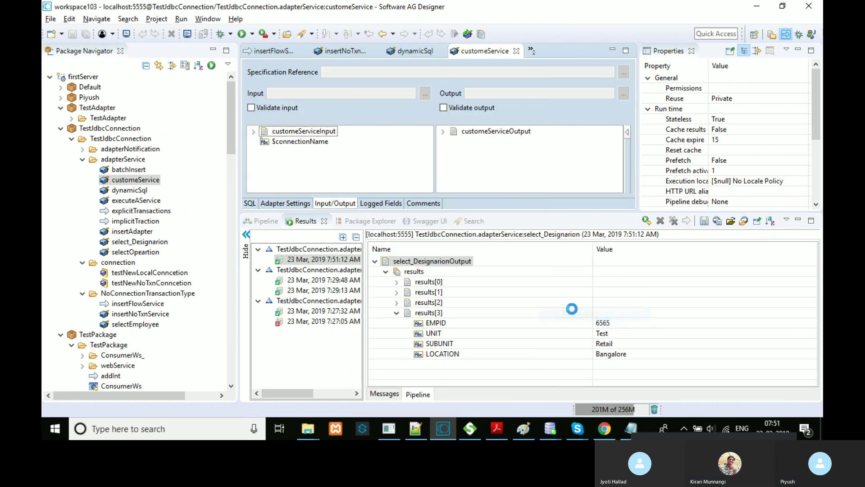
click(532, 354)
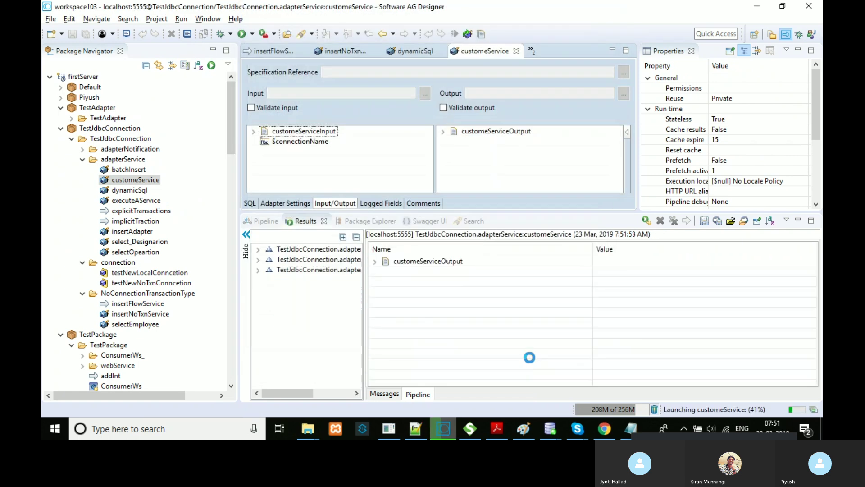
Step: Run select_Designarion again without input values to check the DESIGNATION table's contents after the deletion
right_click(120, 241)
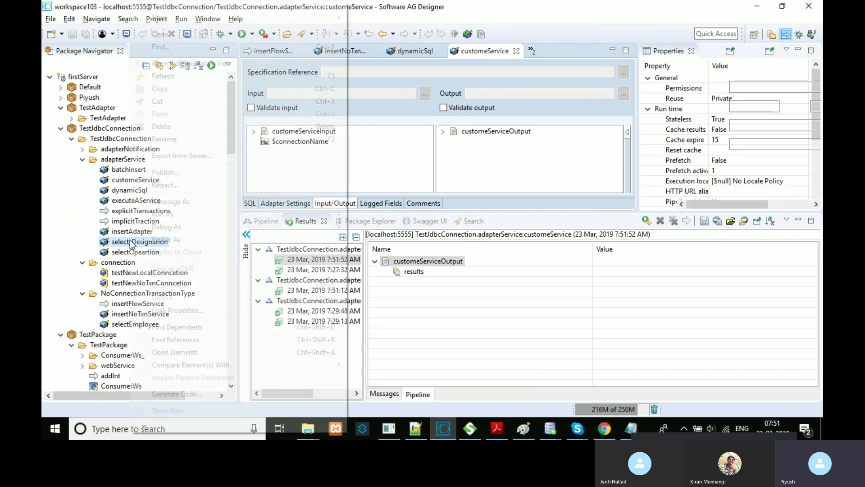
mouse_move(307, 214)
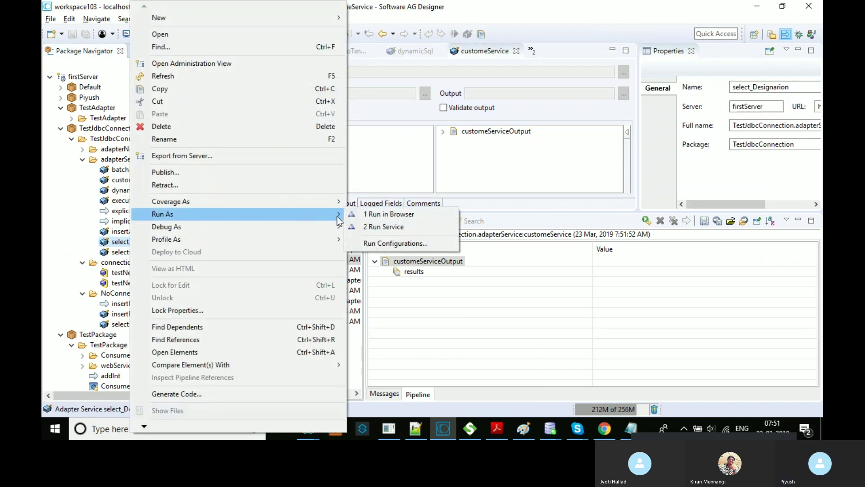
click(388, 227)
click(523, 359)
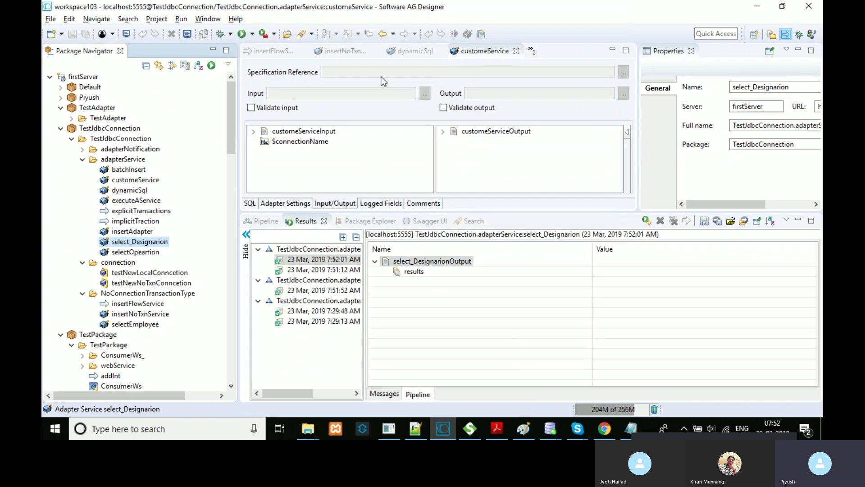
Step: Return to insertFlowService and review the pipeline mappings of its two insertNoTxnService steps again
click(283, 53)
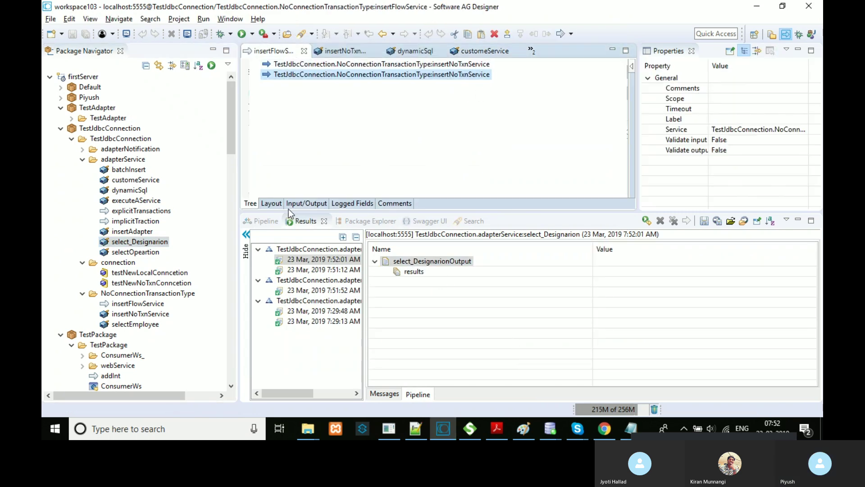
click(265, 221)
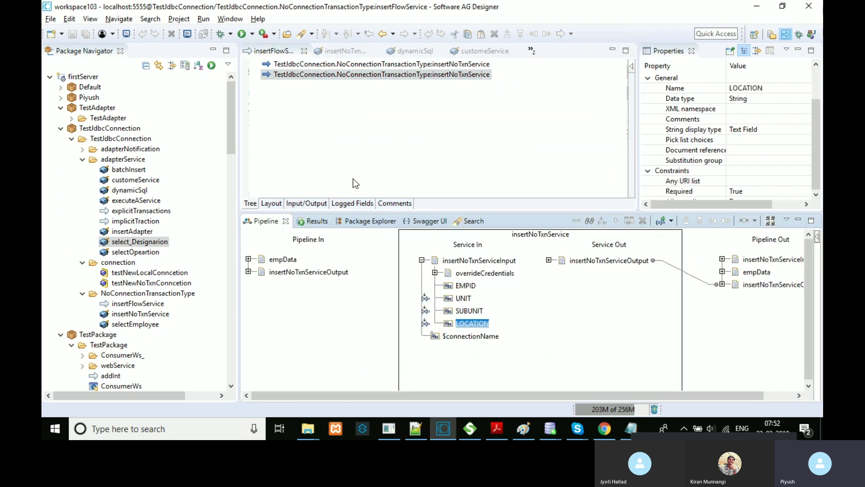
click(469, 67)
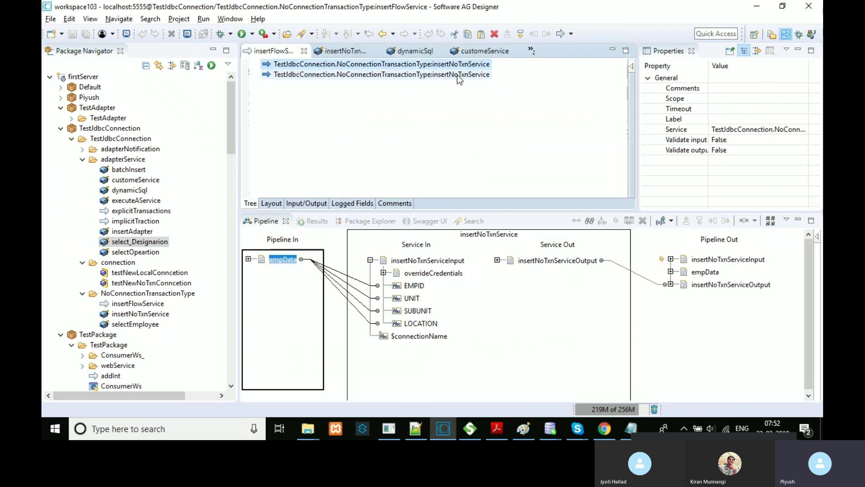
click(456, 75)
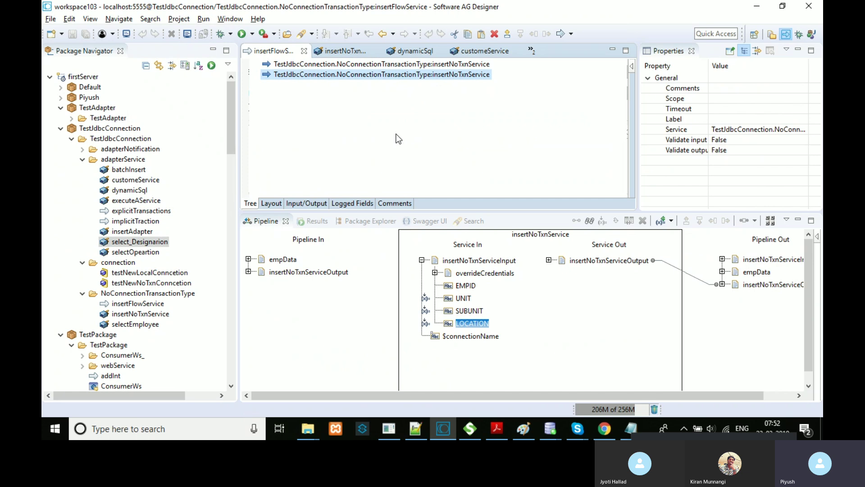
click(418, 132)
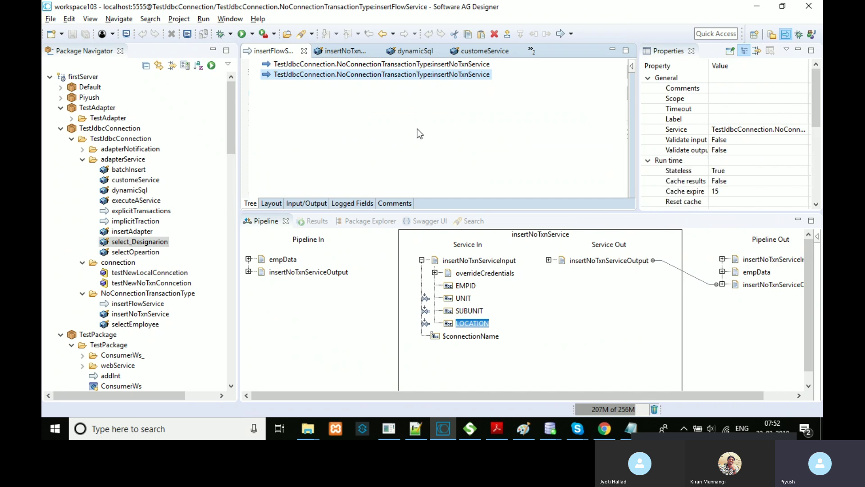
click(477, 67)
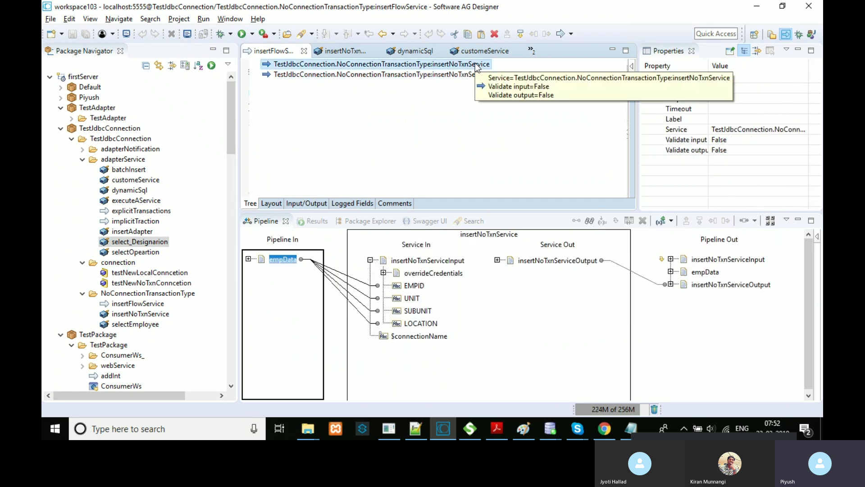
Step: Run insertFlowService with its prefilled empData input values
right_click(439, 99)
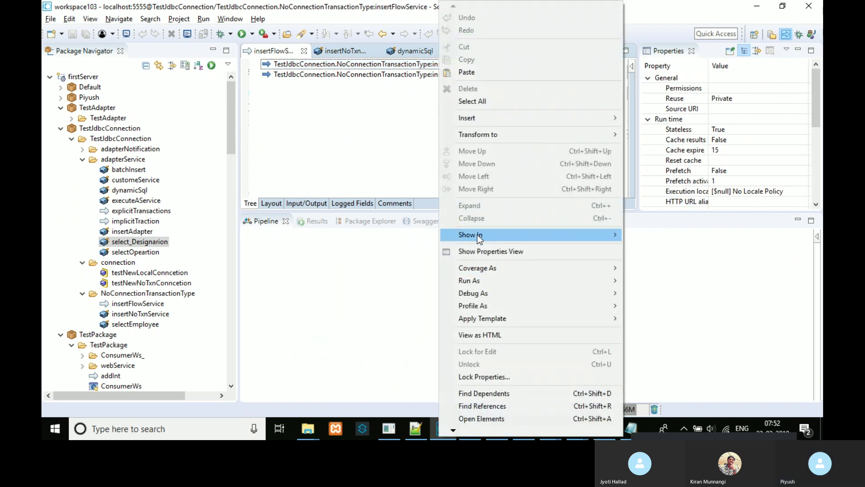
mouse_move(563, 268)
mouse_move(612, 280)
click(665, 283)
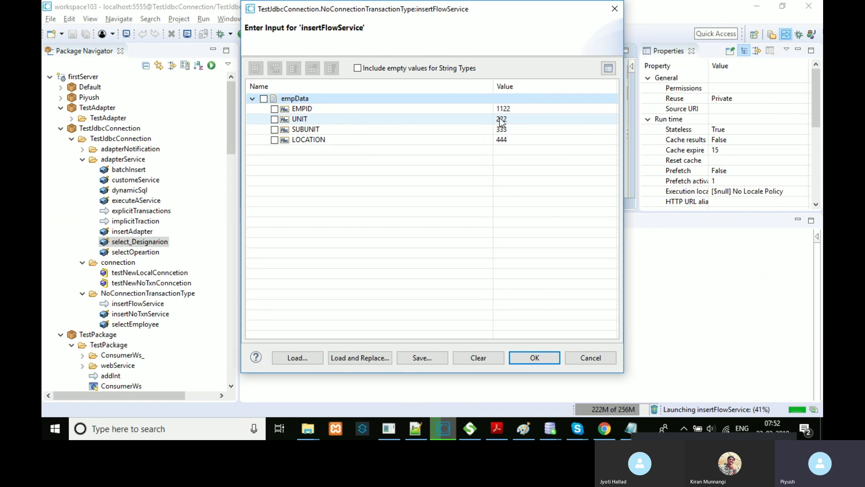
click(531, 357)
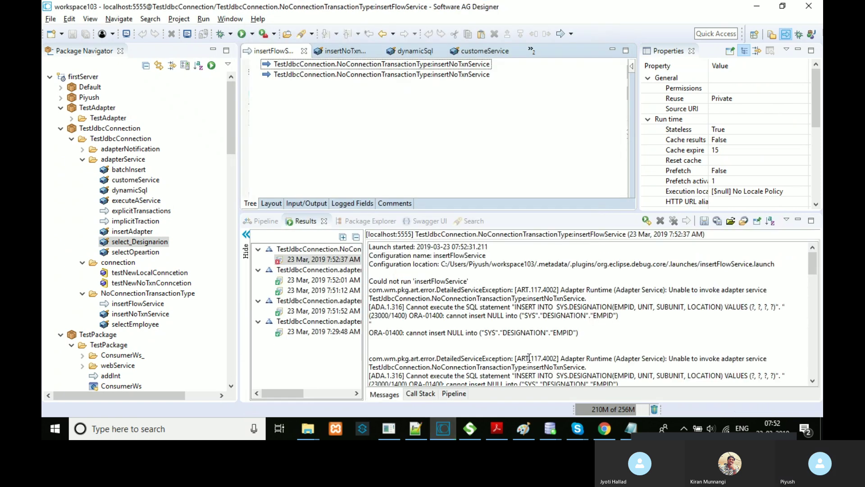
Step: Examine the run messages of insertFlowService and the pipeline mapping of its second insertNoTxnService step
drag(519, 212, 518, 152)
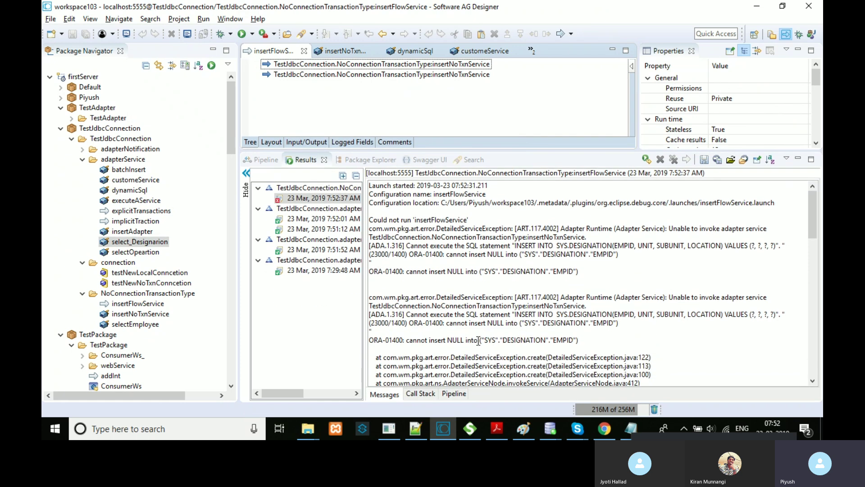
drag(418, 341, 579, 340)
click(336, 77)
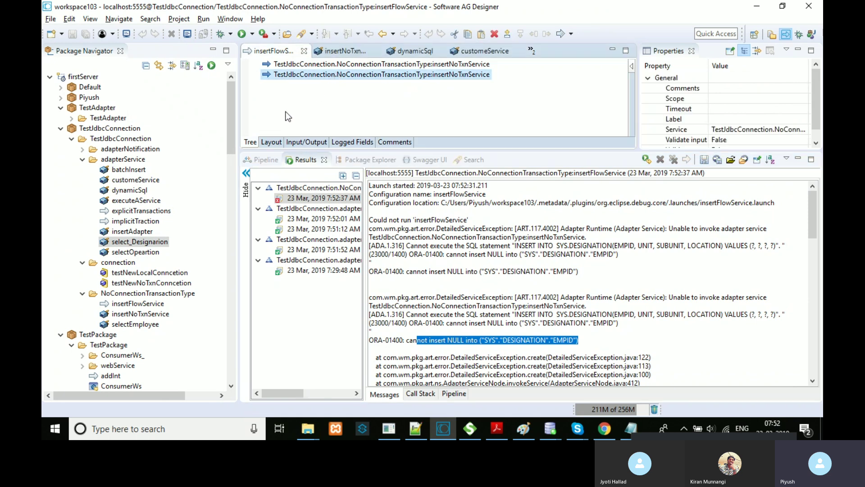
click(265, 159)
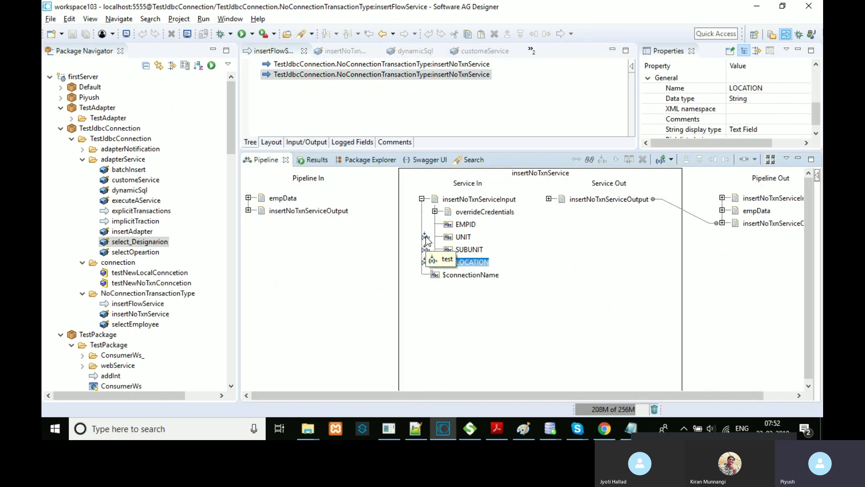
Step: Run select_Designarion without input values to check which insertNoTxnService step of insertFlowService wrote to the DESIGNATION table
right_click(132, 245)
mouse_move(261, 213)
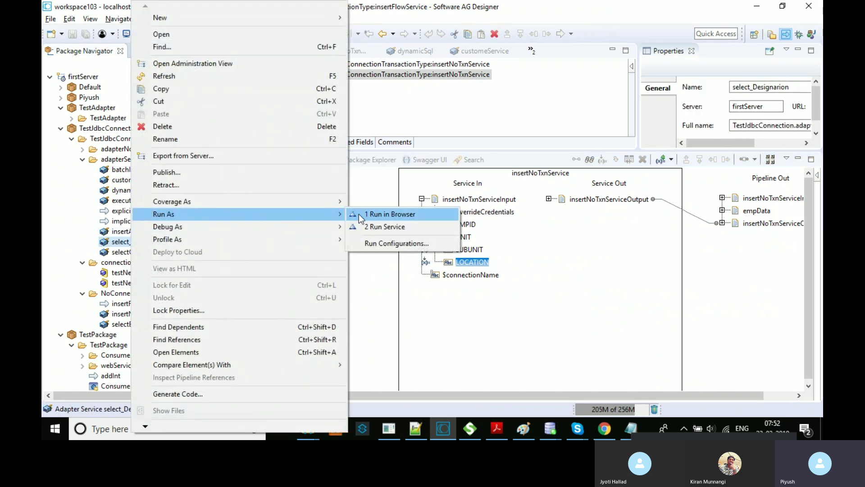
click(378, 226)
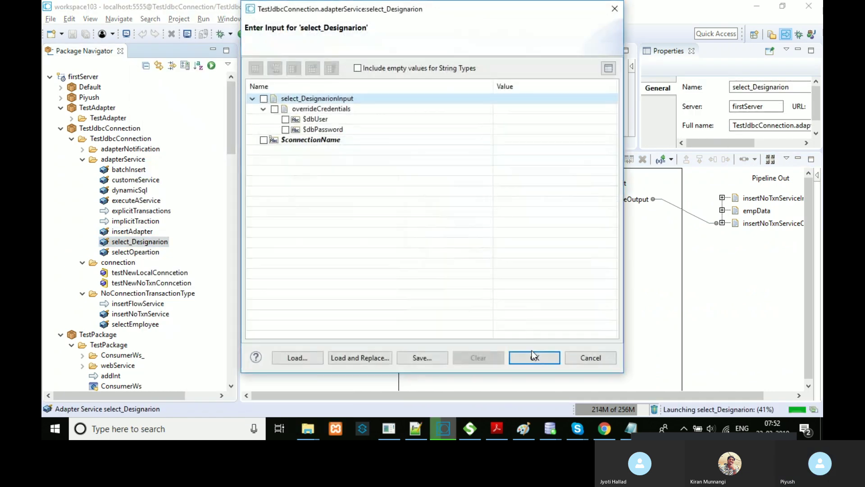
click(533, 356)
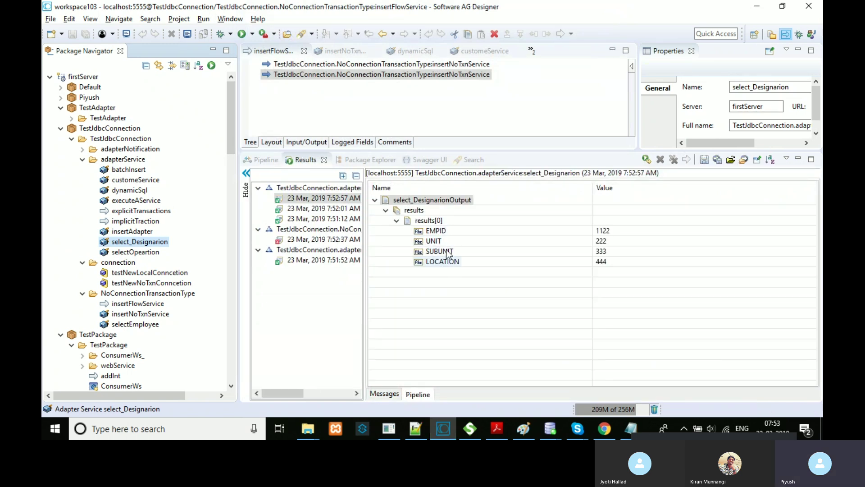
click(477, 67)
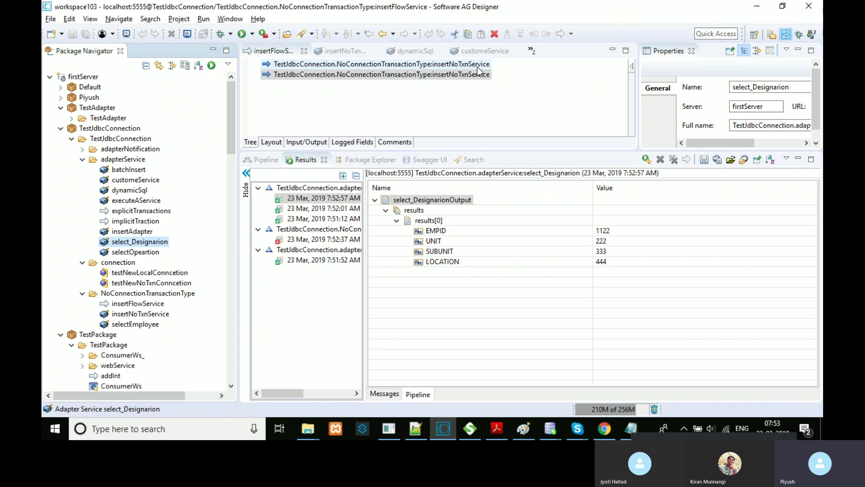
click(458, 77)
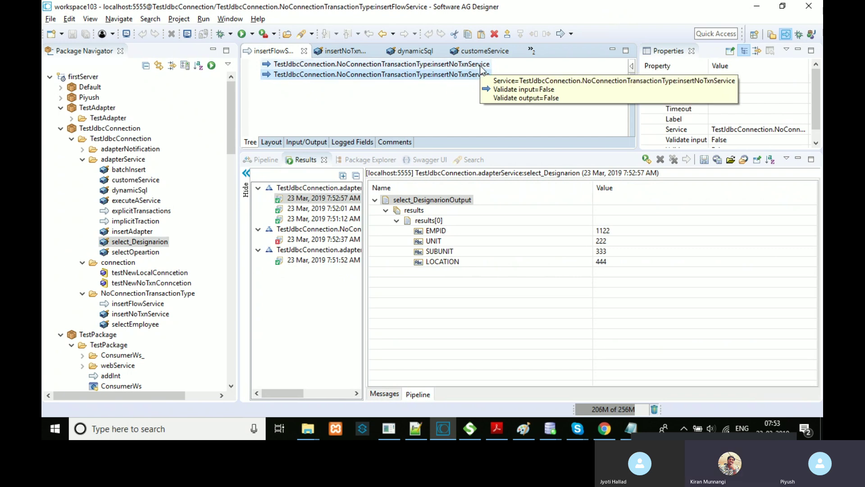
click(481, 65)
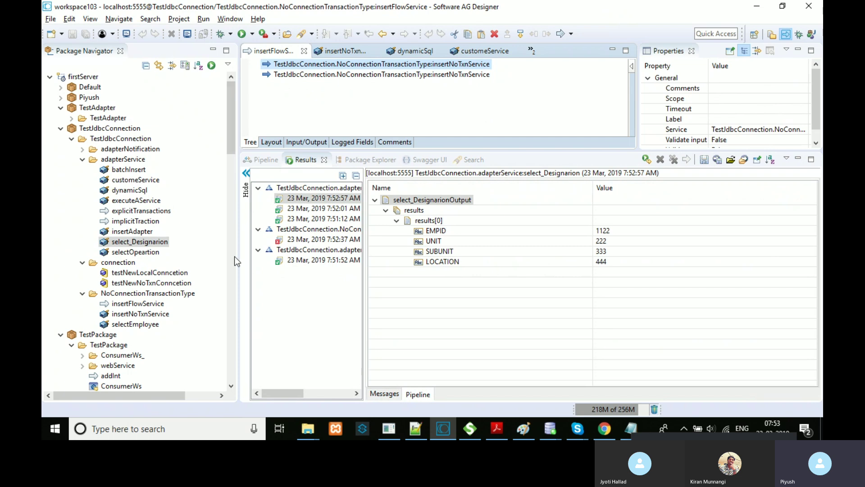
Step: Open the implicitTraction flow service and the insertAdapter service it invokes, and close insertFlowService
double_click(151, 223)
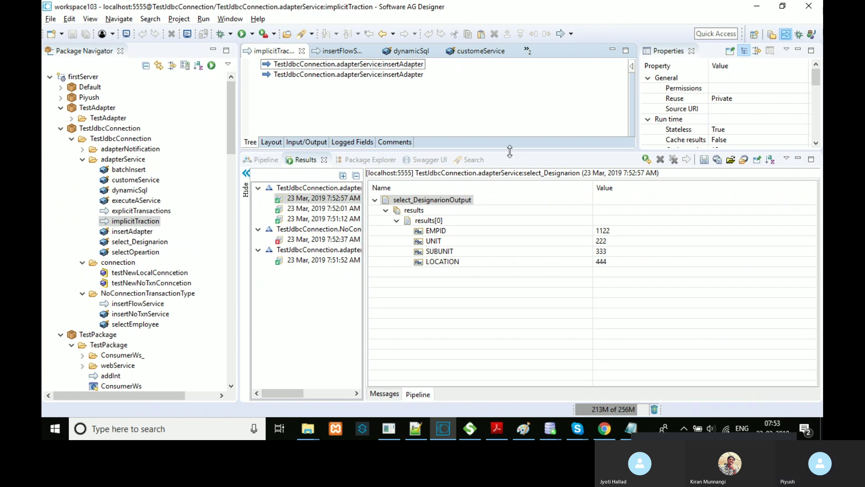
click(261, 159)
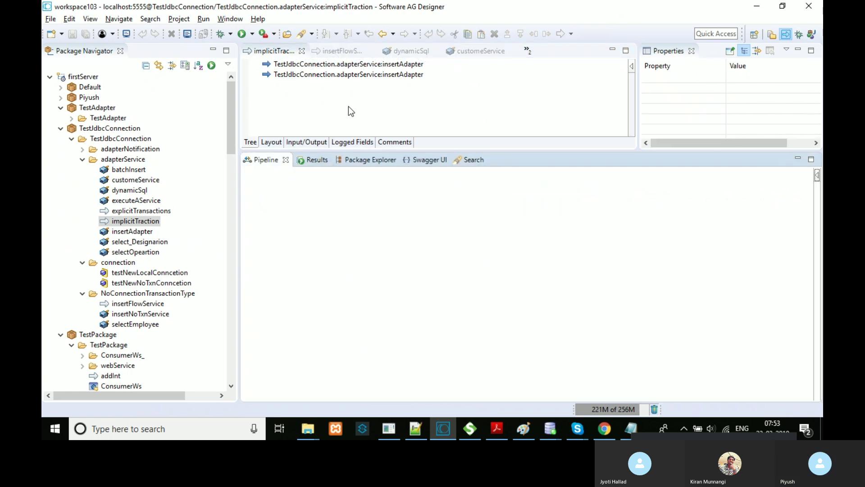
click(392, 65)
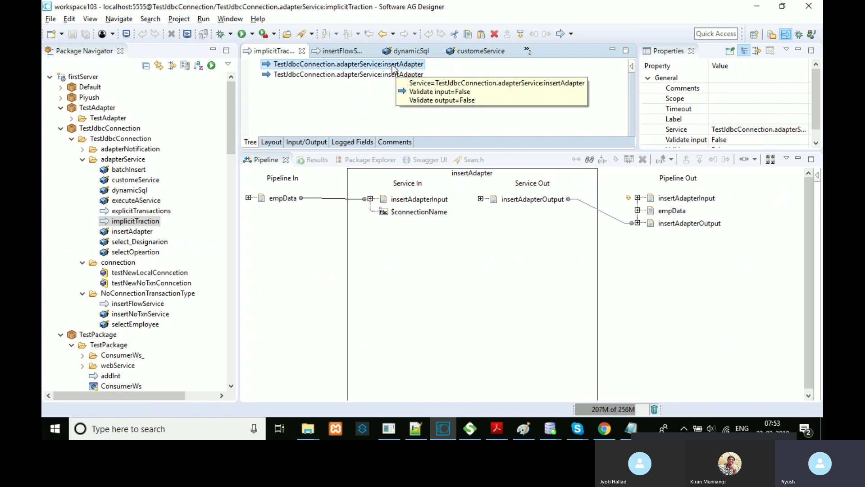
click(135, 231)
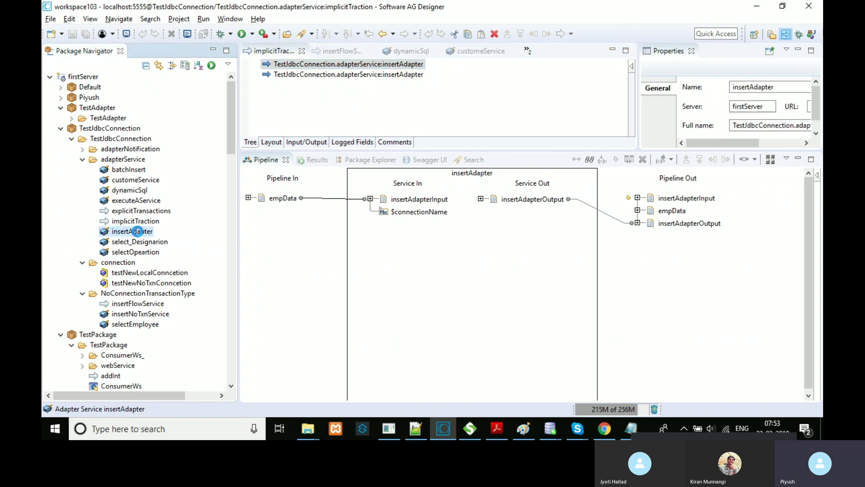
double_click(138, 231)
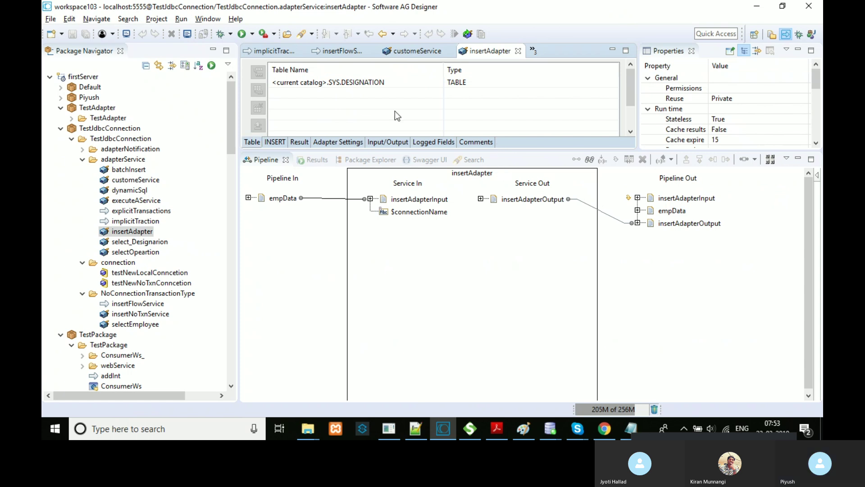
click(348, 51)
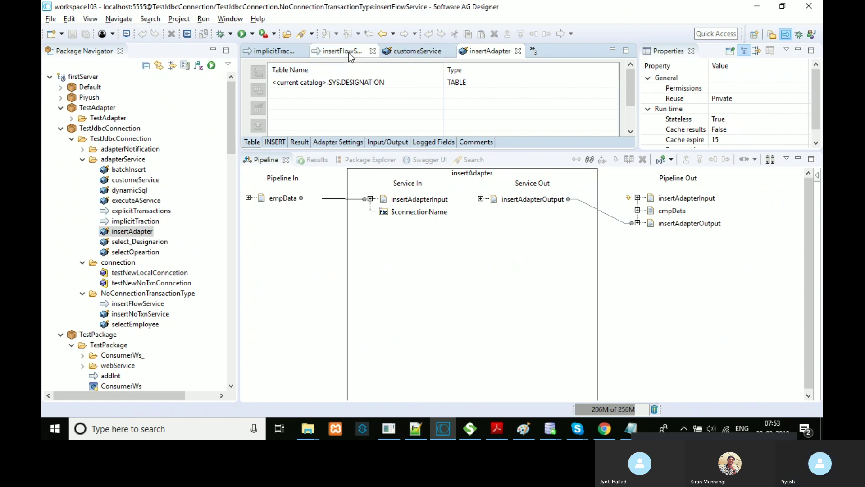
click(372, 51)
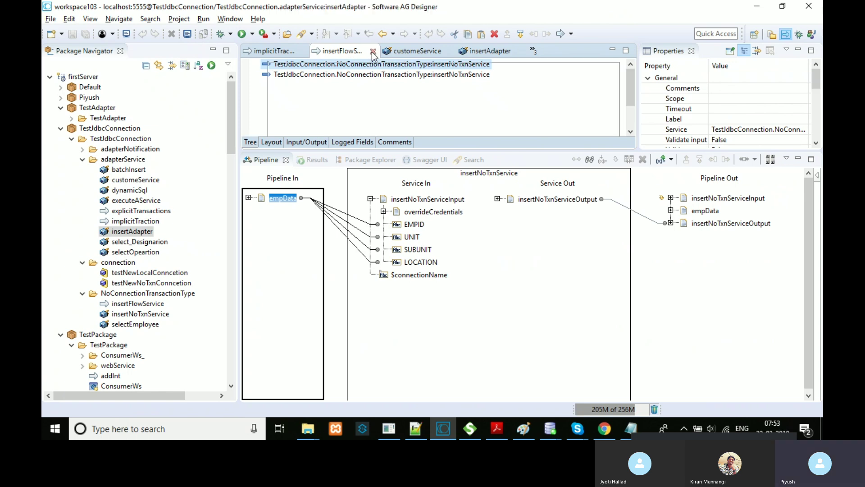
Step: Review the insertAdapterInput mappings of both insertAdapter steps in implicitTraction
click(284, 52)
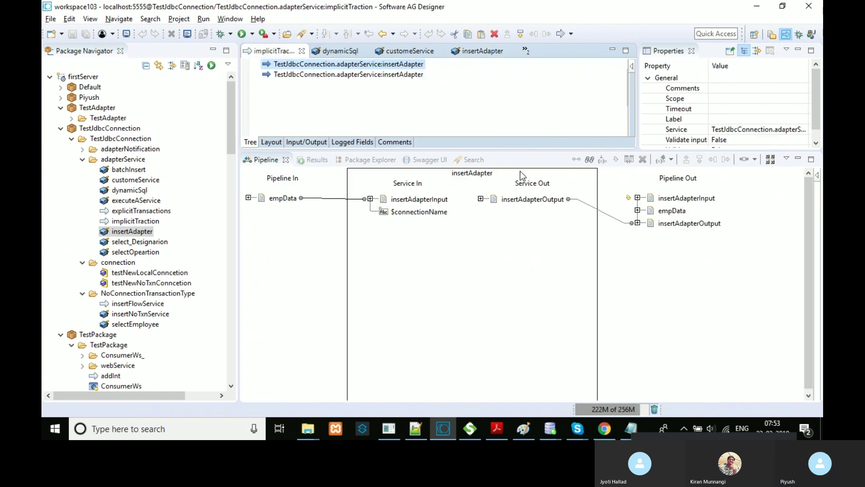
drag(502, 150, 432, 183)
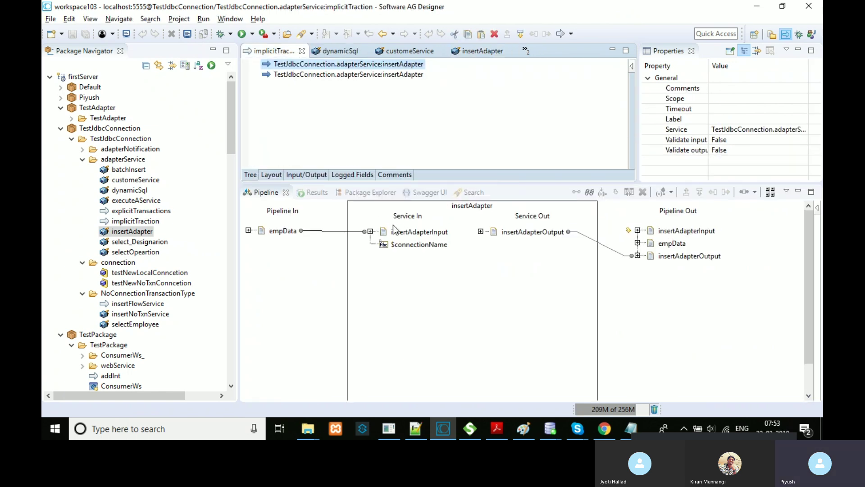
click(370, 232)
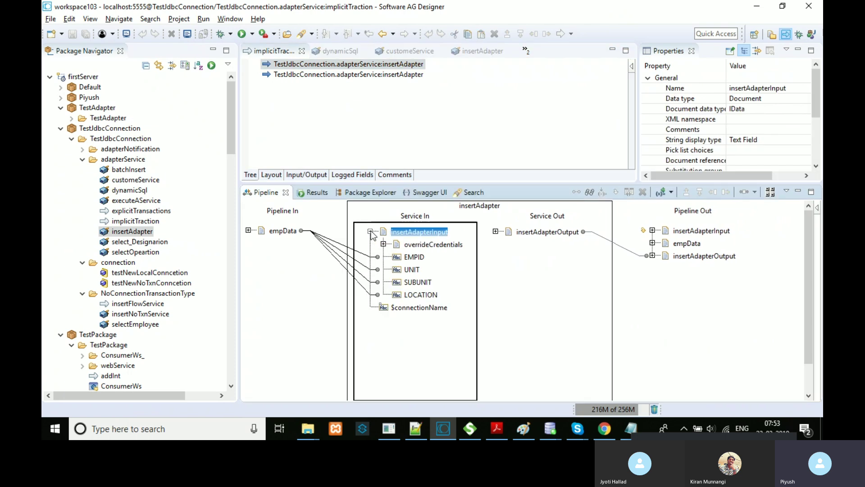
click(380, 74)
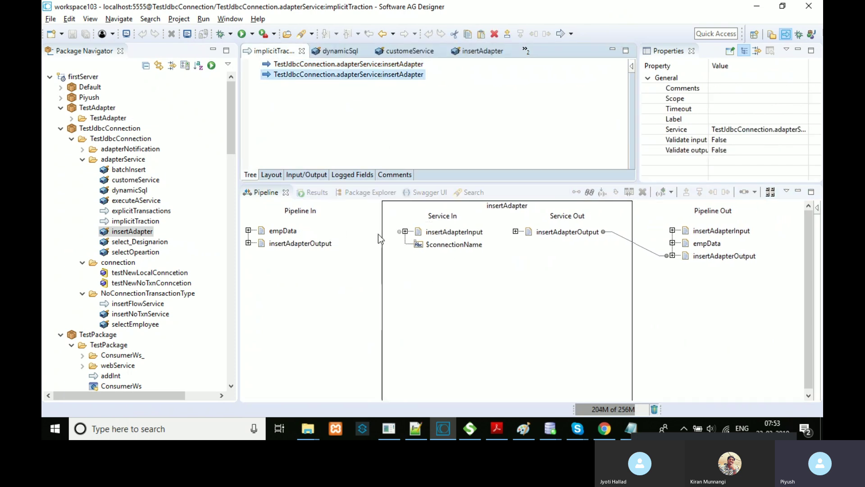
click(405, 231)
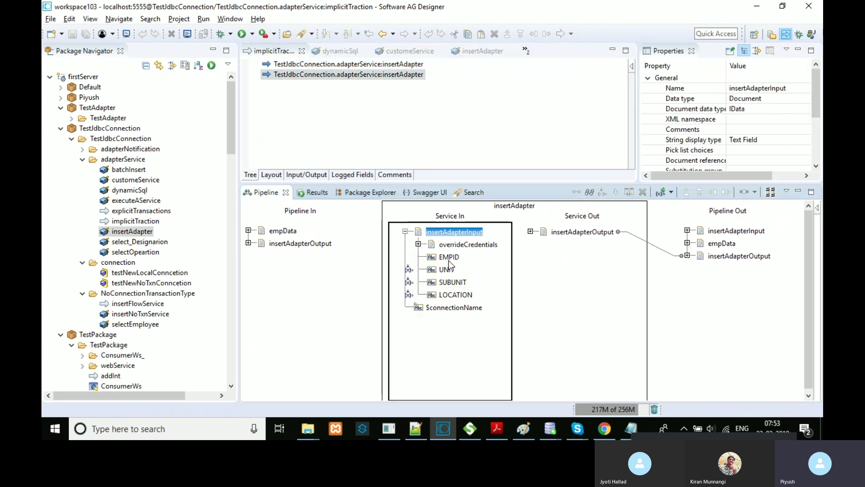
Step: Run implicitTraction with a test employee ID, UNIT and SUBUNIT as TEST, and LOCATION as LOCALXN, and examine the run messages
right_click(398, 120)
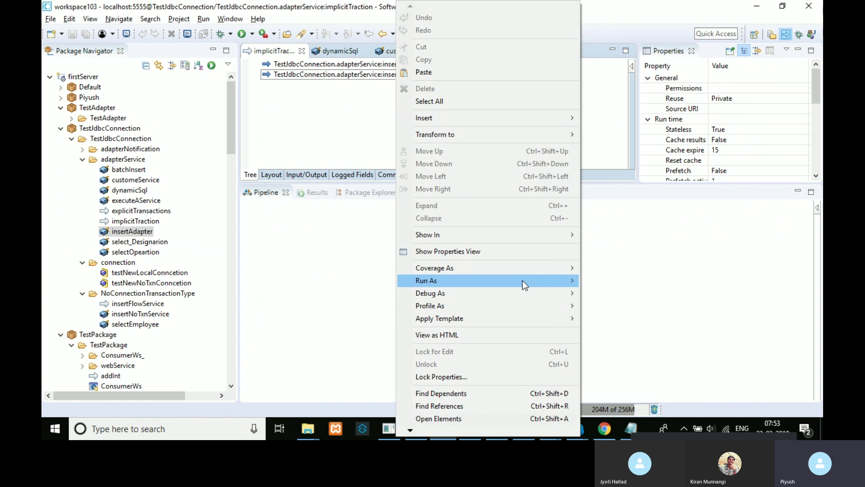
mouse_move(572, 281)
click(616, 279)
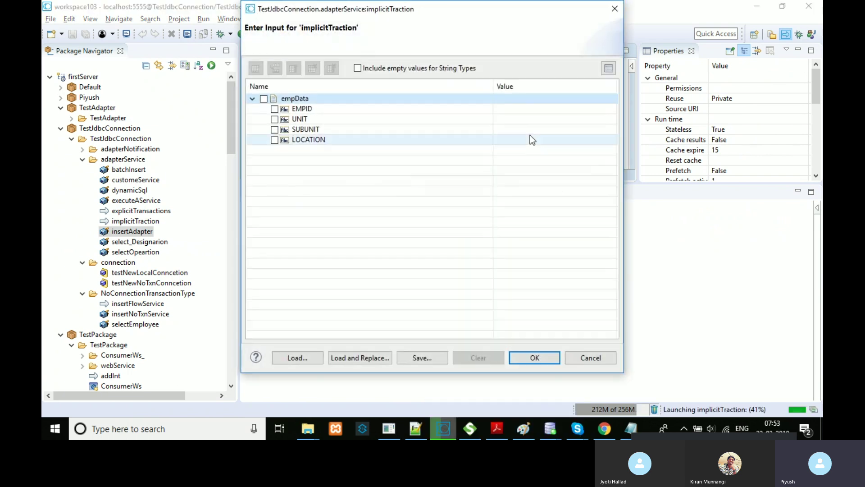
click(515, 110)
text(9876)
click(524, 120)
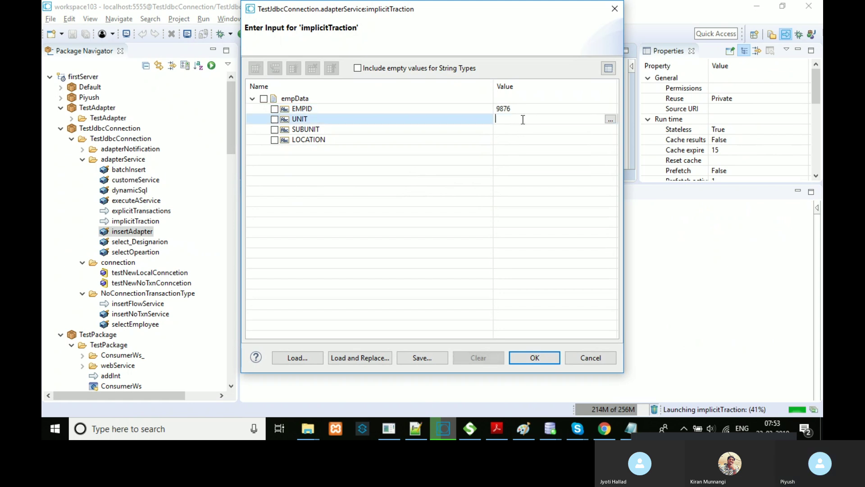
text(TEST)
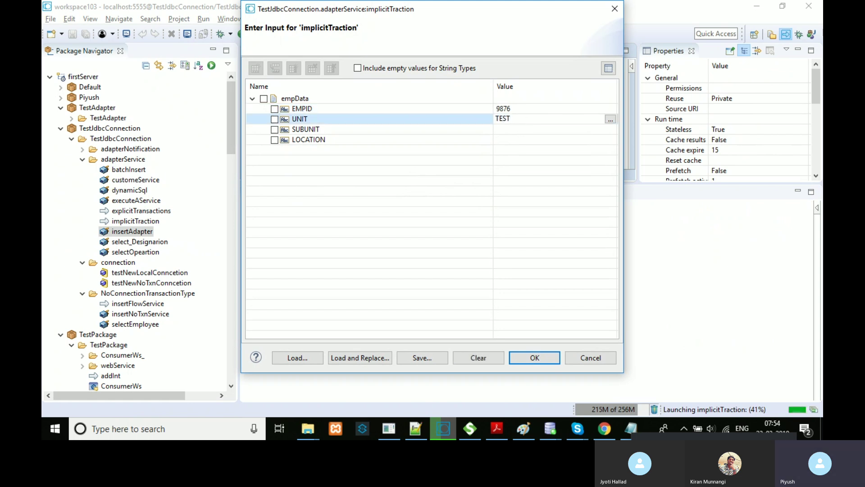
click(517, 131)
text(TEST)
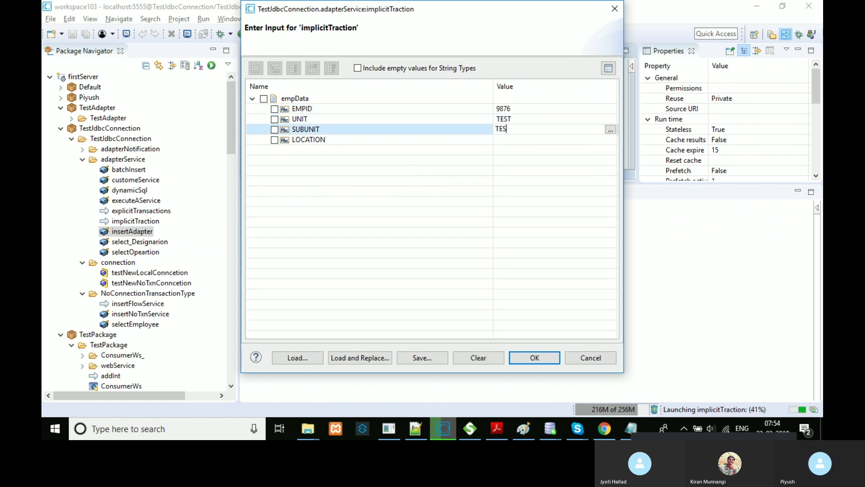
click(511, 139)
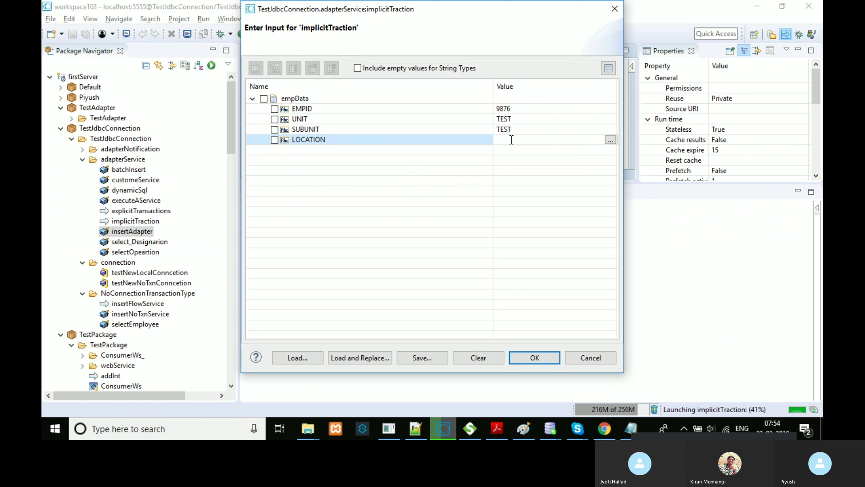
text(LOCALXN)
click(518, 358)
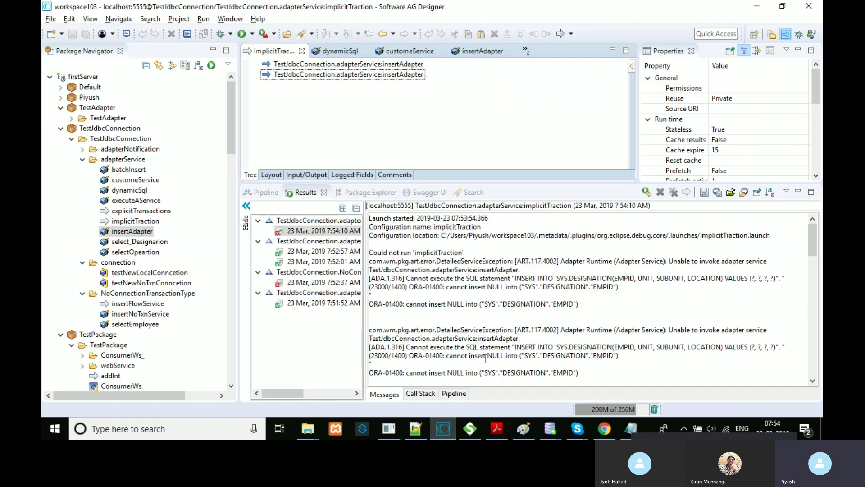
drag(450, 356, 558, 354)
drag(417, 373, 488, 373)
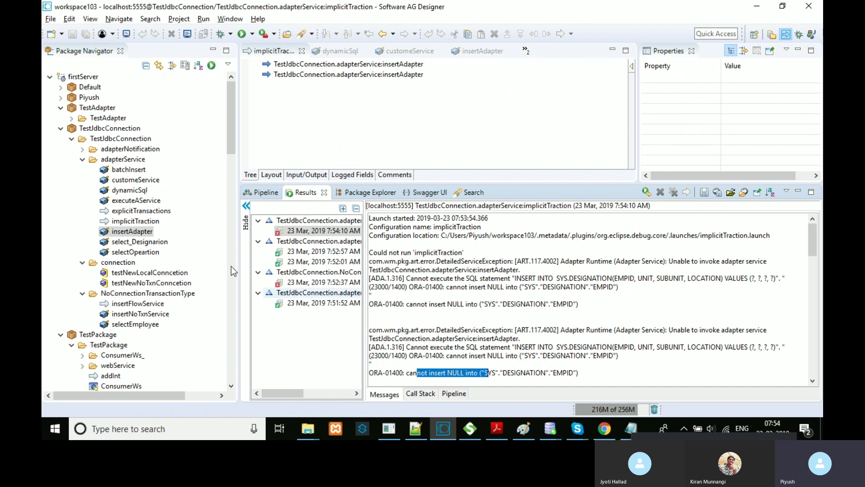
Step: Run select_Designarion again without input values to check the DESIGNATION table after the implicitTraction run
click(151, 243)
right_click(151, 244)
mouse_move(277, 215)
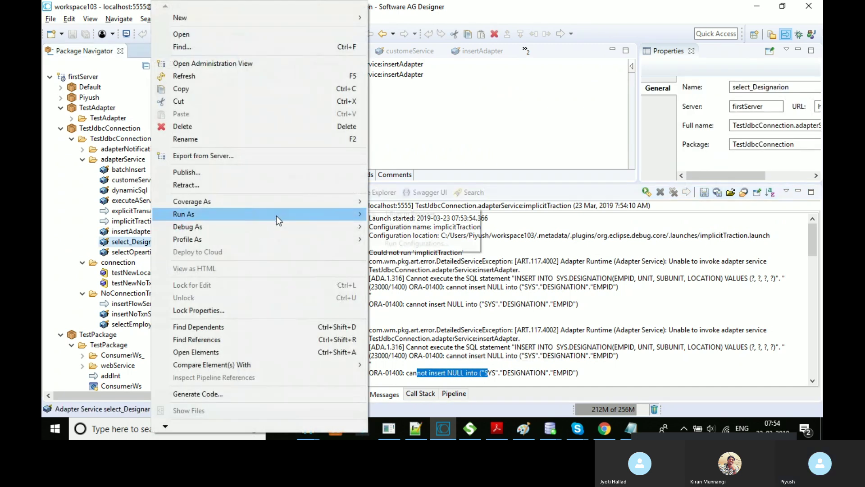
click(423, 226)
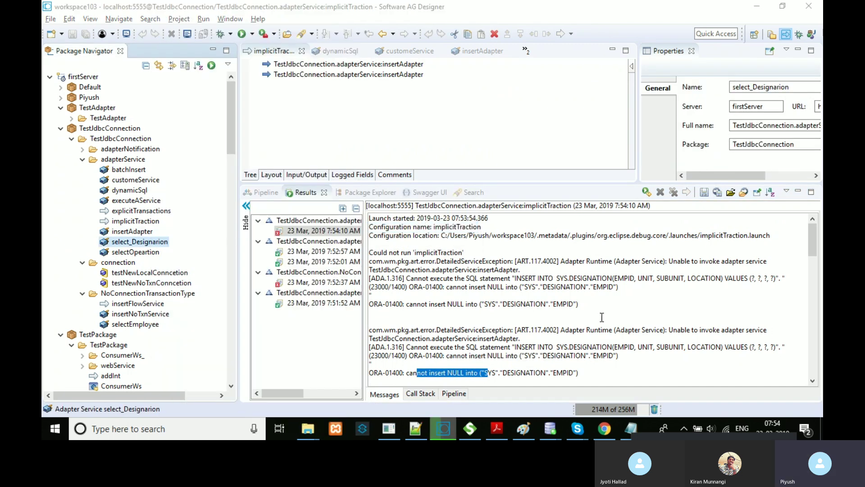
click(548, 355)
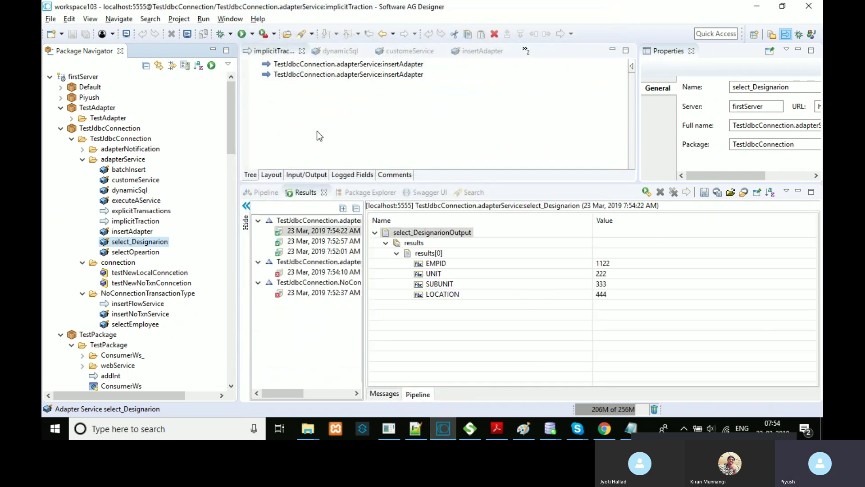
Step: Review the two insertAdapter steps in implicitTraction and check the insertAdapter service's adapter settings for the connection it uses
click(382, 66)
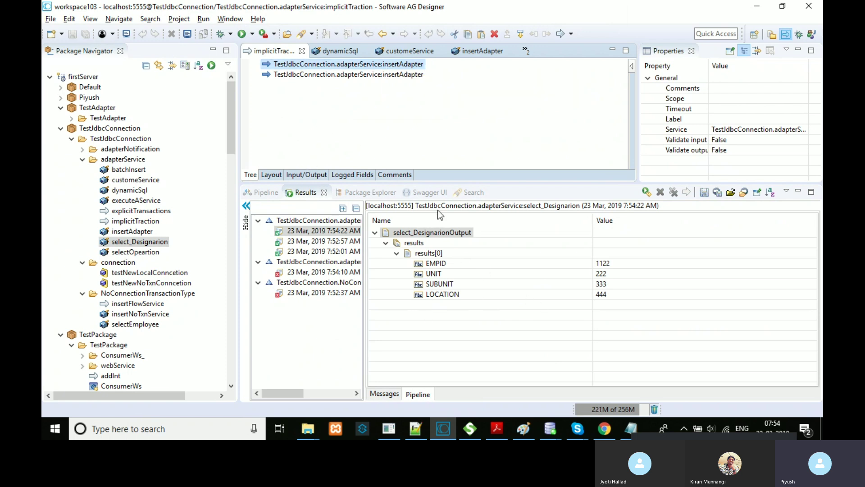
ctrl+click(390, 75)
click(149, 232)
double_click(149, 232)
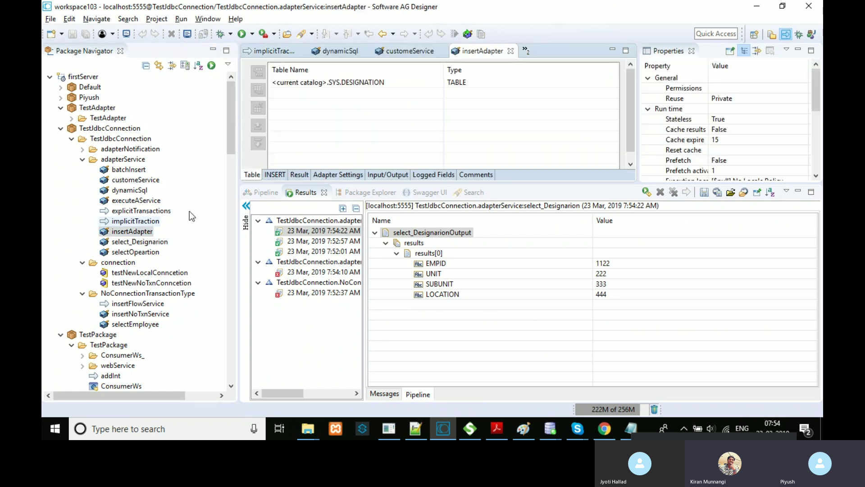
click(340, 175)
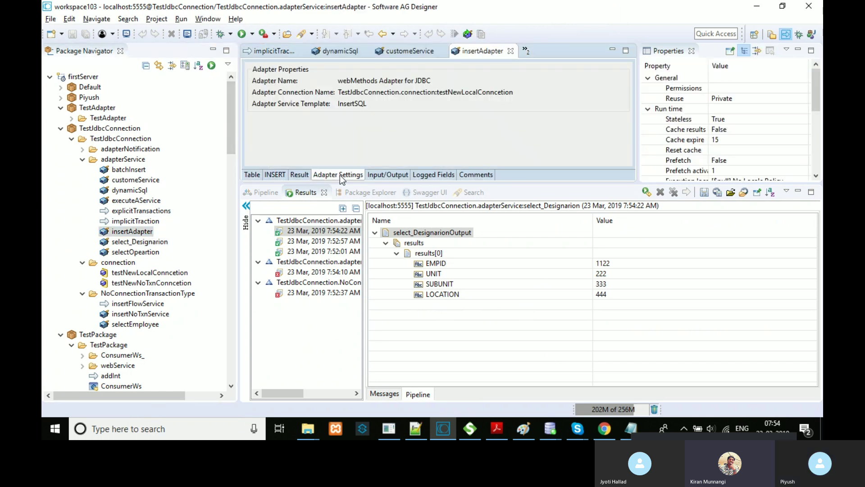
drag(519, 182, 520, 197)
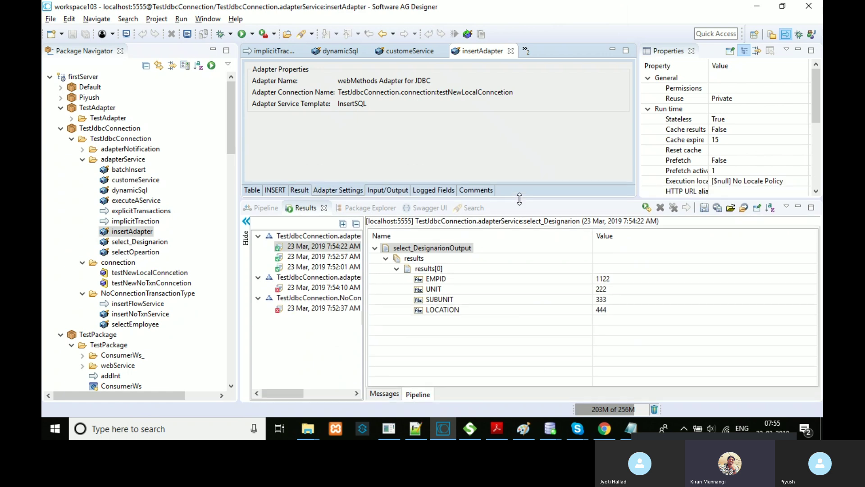
Step: Run the customeService adapter service to clear the records from the DESIGNATION table
right_click(132, 189)
click(125, 181)
right_click(125, 182)
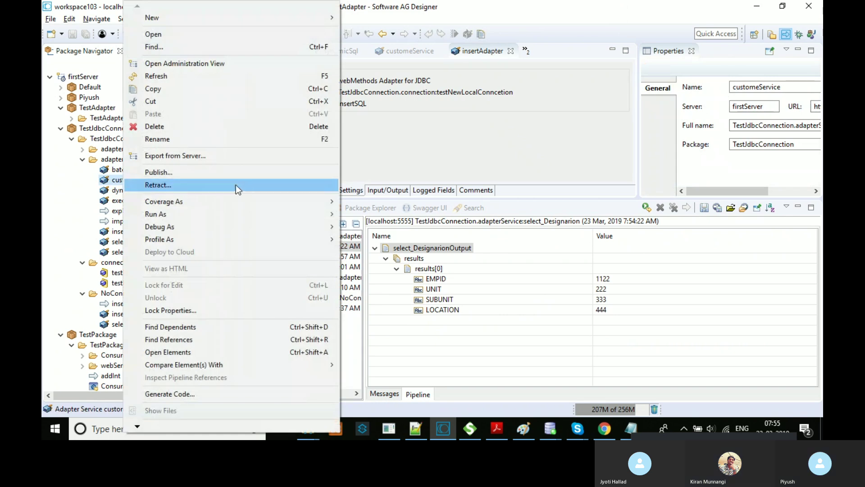
mouse_move(283, 215)
click(375, 227)
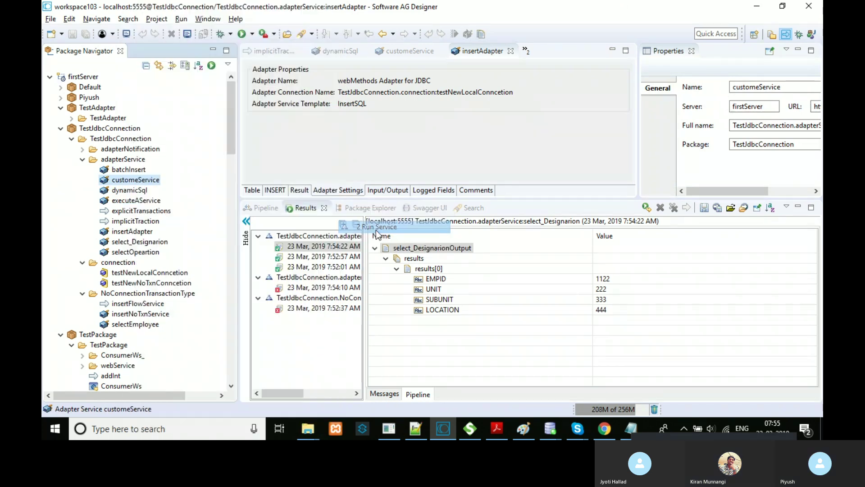
click(524, 356)
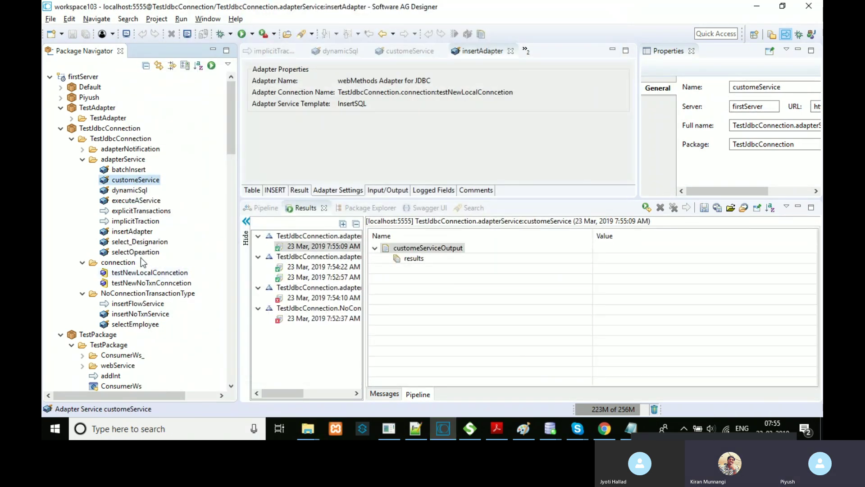
Step: Run select_Designarion to check the DESIGNATION table's contents after the customeService run
click(155, 243)
right_click(154, 246)
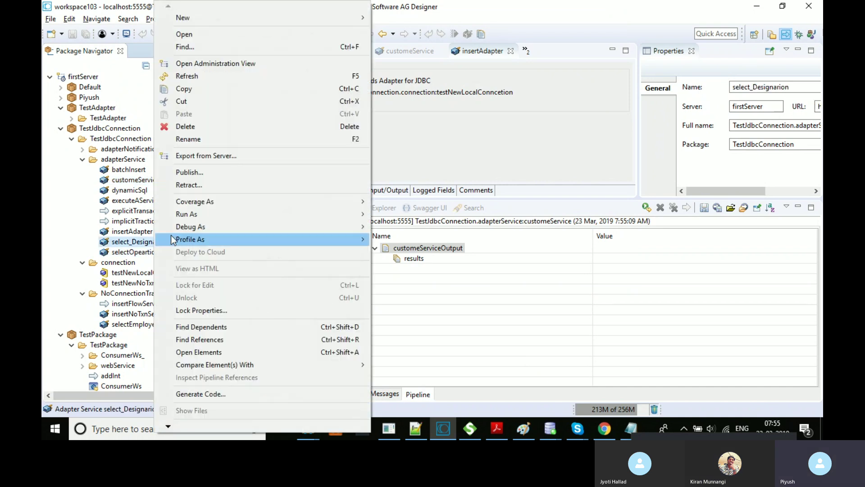
mouse_move(304, 216)
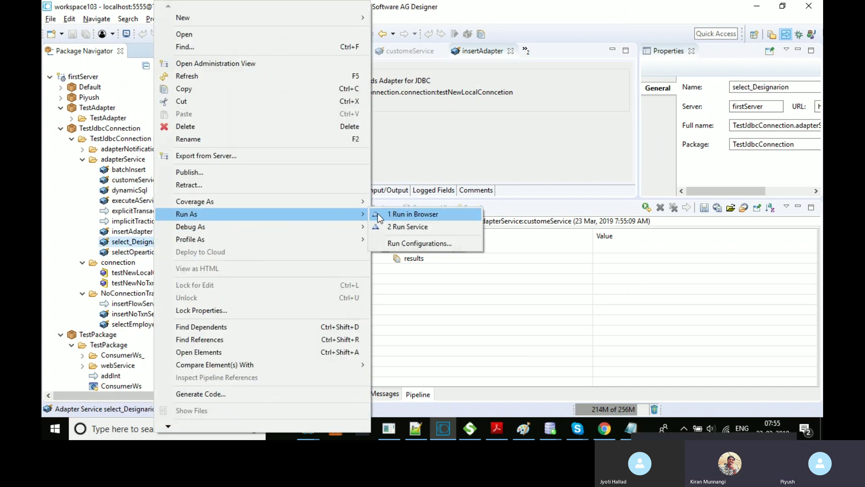
click(407, 226)
click(534, 358)
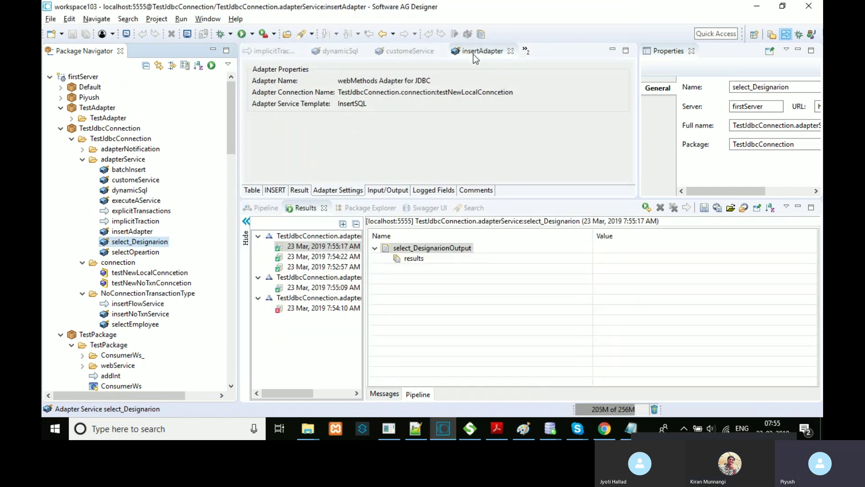
Step: Compare how empData feeds the first insertAdapter step in implicitTraction with the second step's EMPID, UNIT, SUBUNIT and LOCATION inputs
click(473, 95)
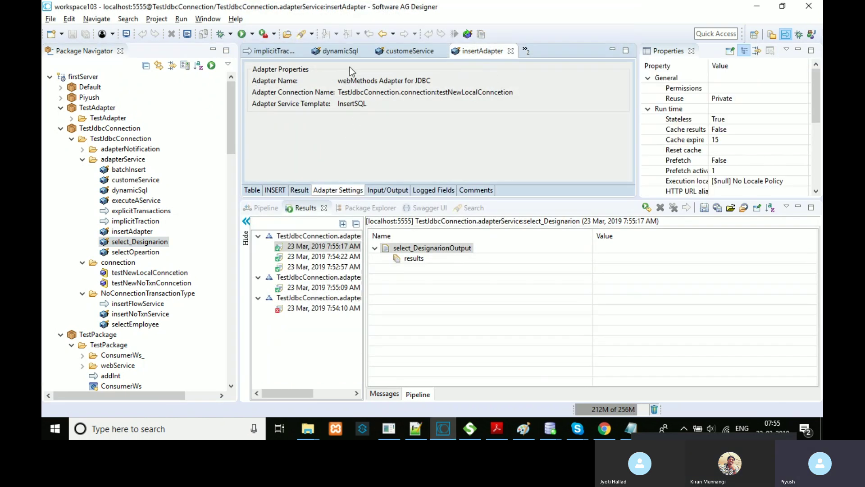
click(287, 51)
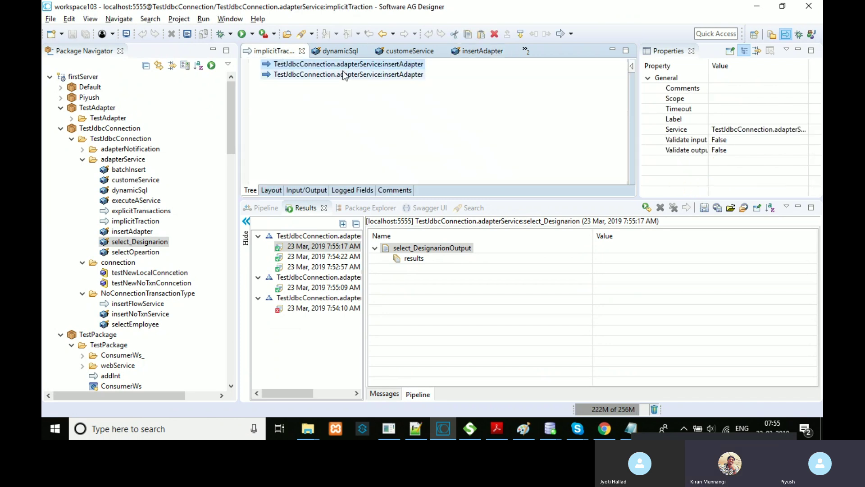
click(266, 207)
click(248, 246)
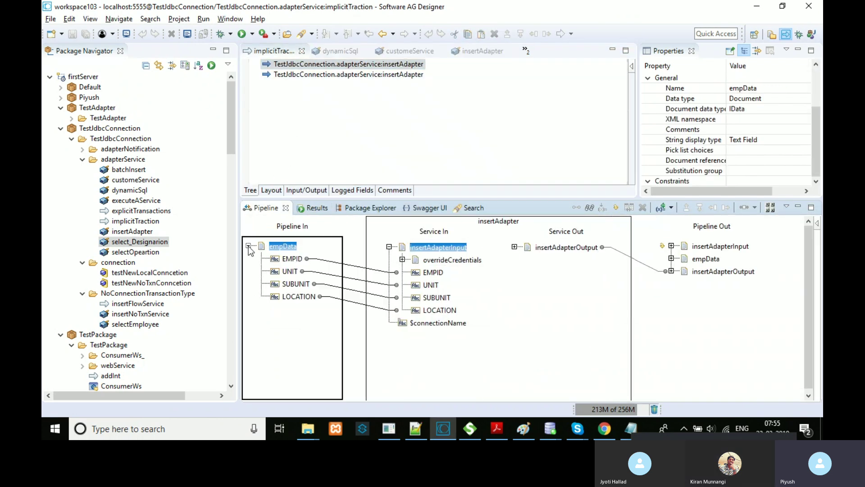
click(378, 77)
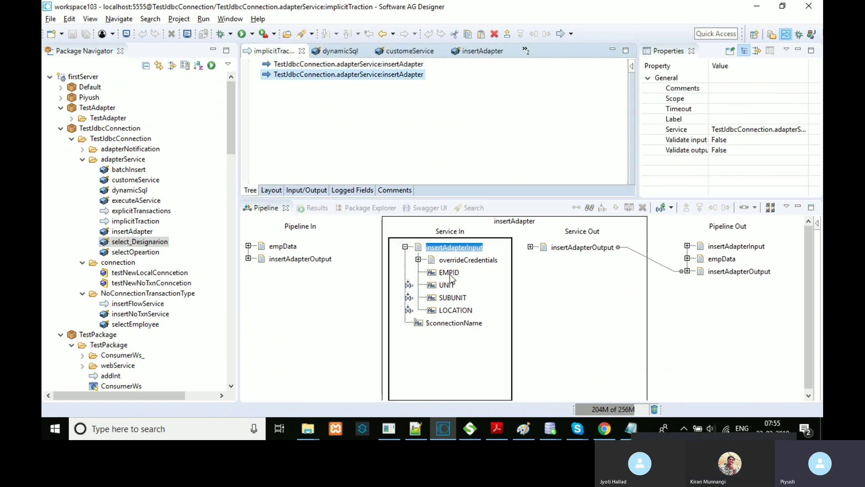
mouse_move(451, 276)
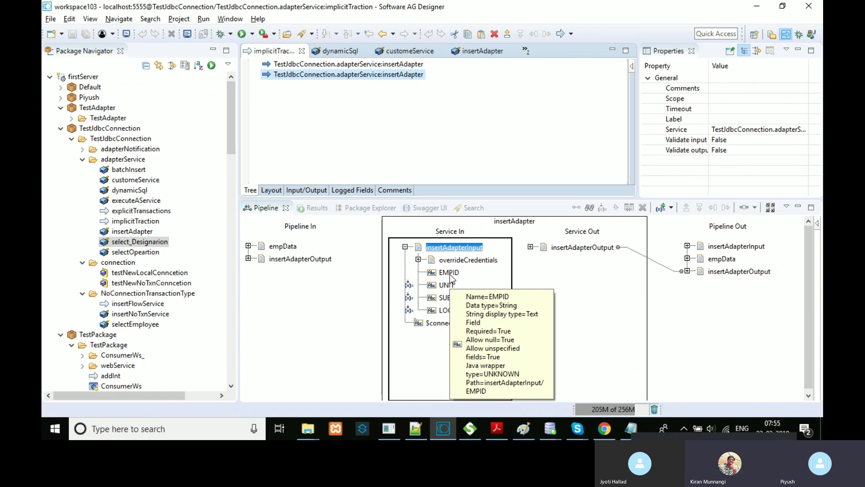
Step: Rerun the implicitTraction flow service with the retained test employee ID, UNIT and SUBUNIT as TEST, and LOCATION as LOCALXN
right_click(390, 146)
mouse_move(552, 281)
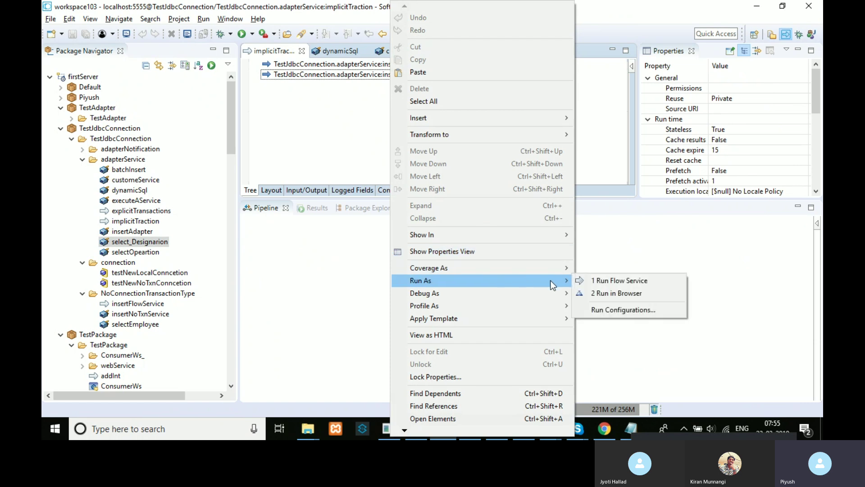
click(598, 281)
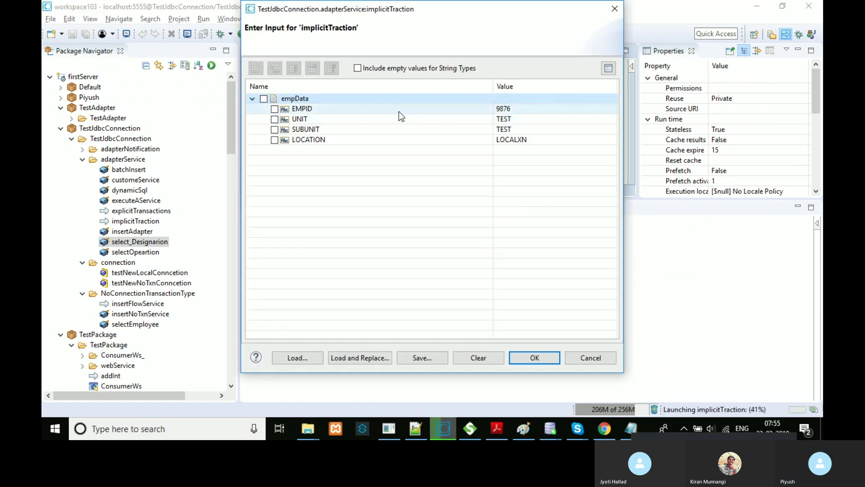
drag(457, 16, 576, 27)
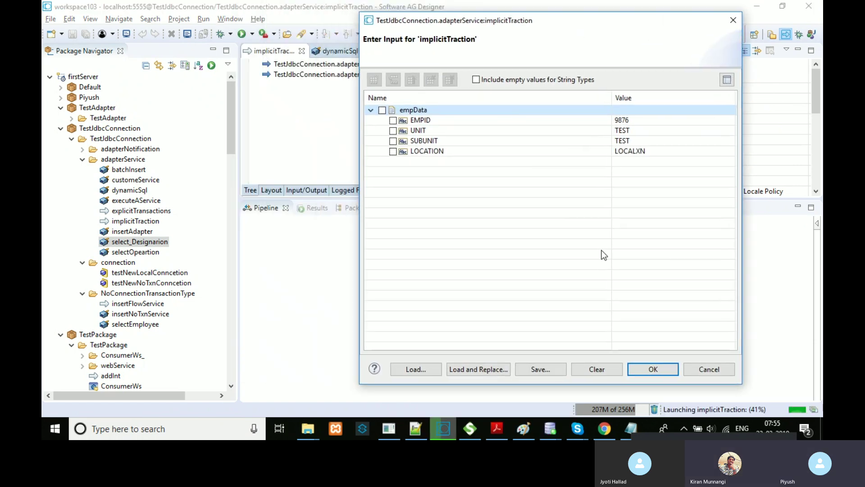
click(652, 369)
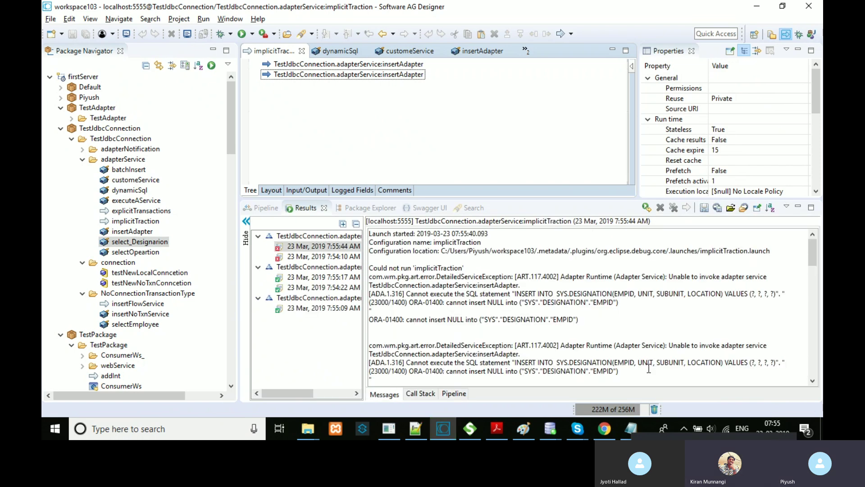
Step: Run select_Designarion once more to check whether the repeated implicitTraction run left any records in the DESIGNATION table
right_click(152, 242)
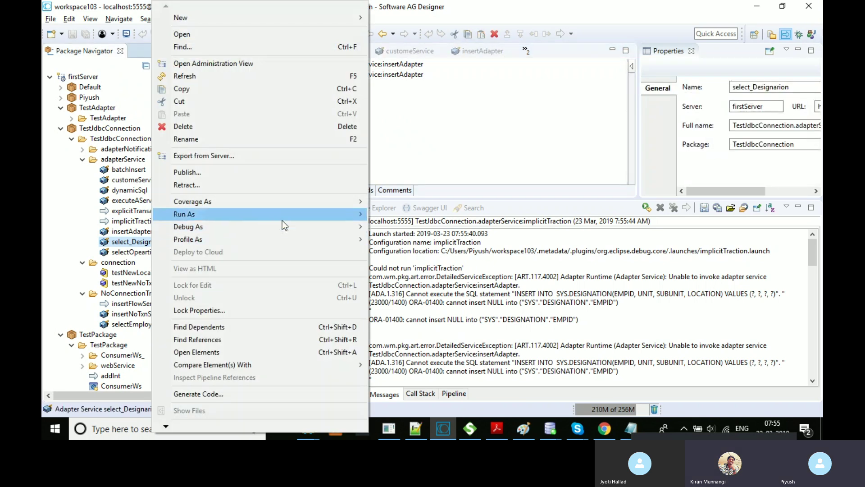
mouse_move(299, 219)
click(403, 227)
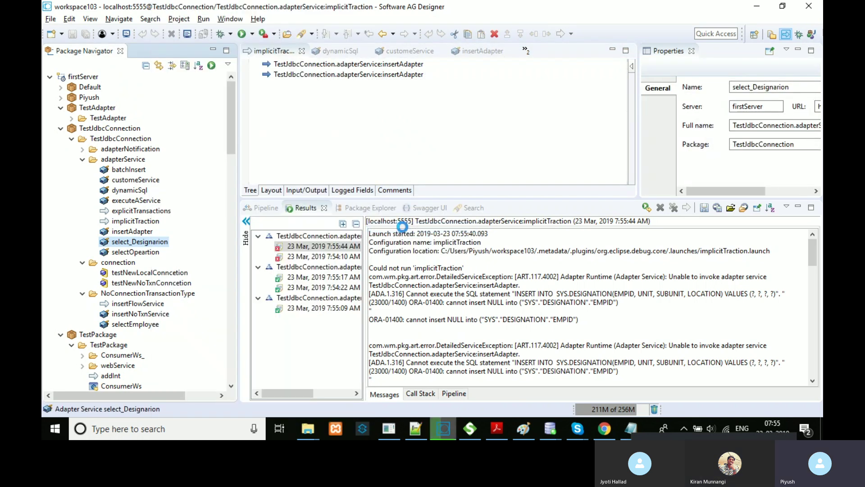
click(528, 356)
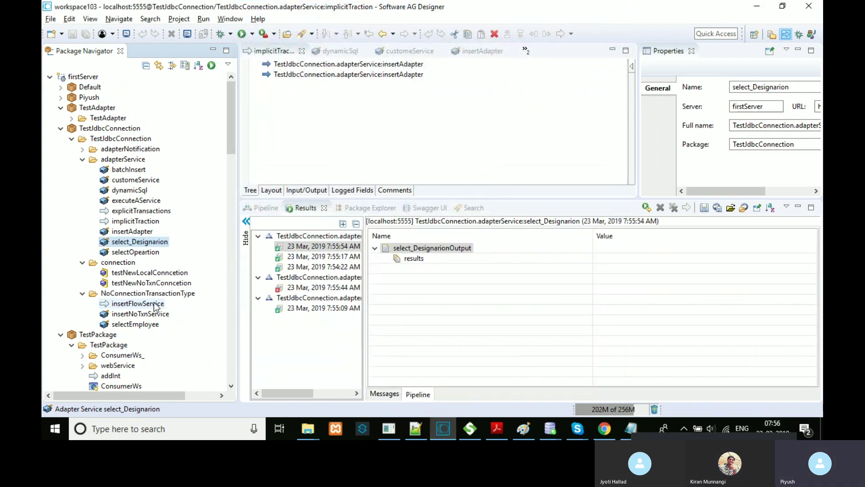
Step: Close all open service editors, including implicitTraction, dynamicSql, customeService and insertAdapter
click(372, 145)
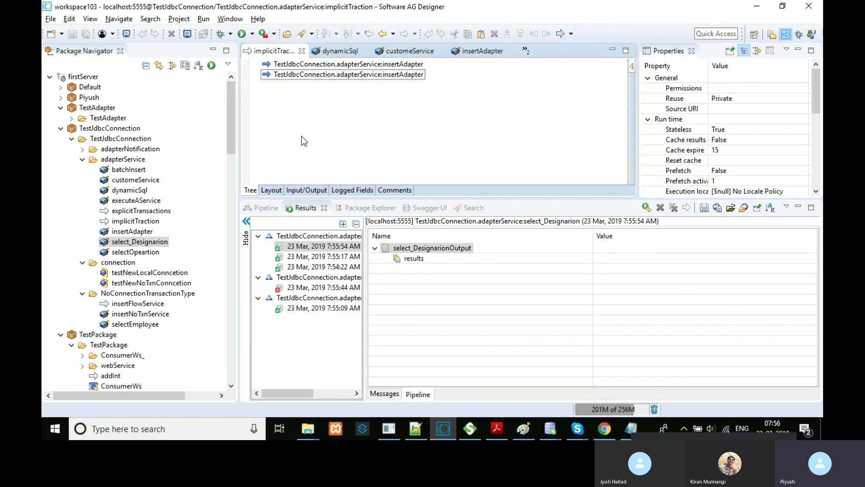
click(234, 127)
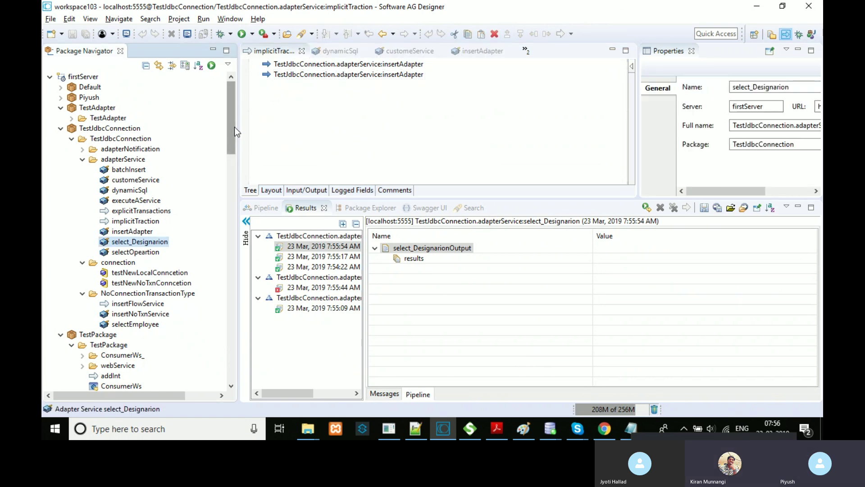
right_click(427, 52)
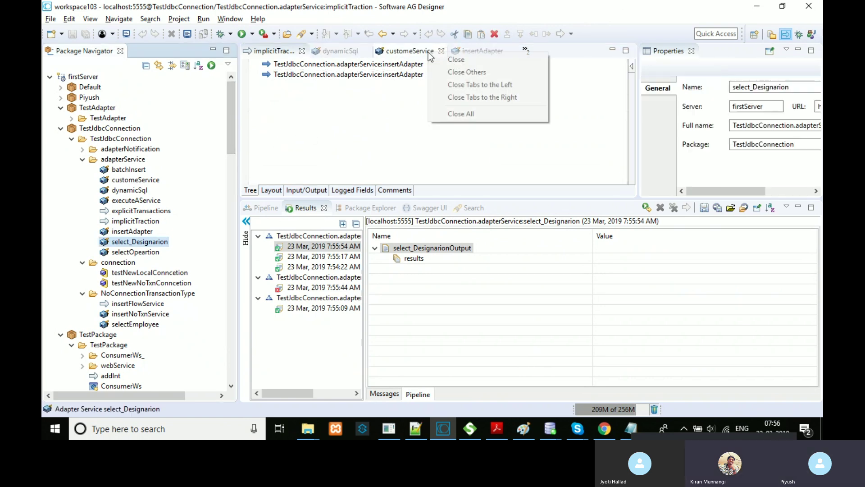
click(494, 116)
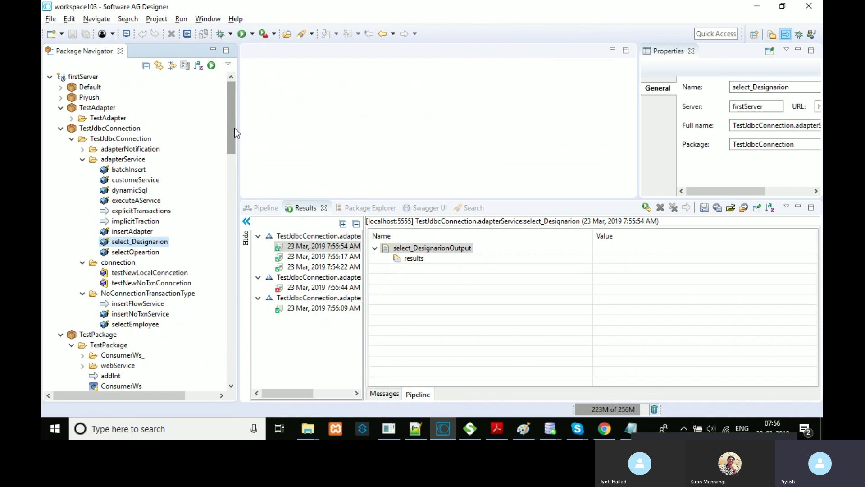
right_click(124, 160)
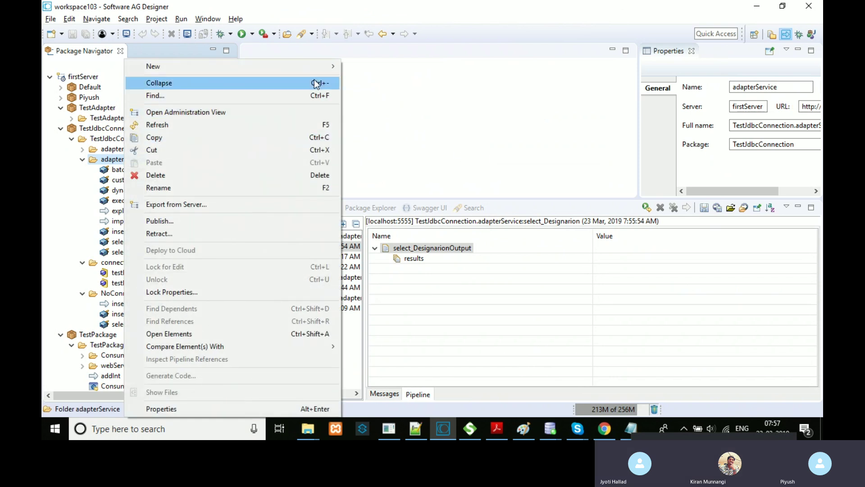
mouse_move(312, 71)
click(563, 122)
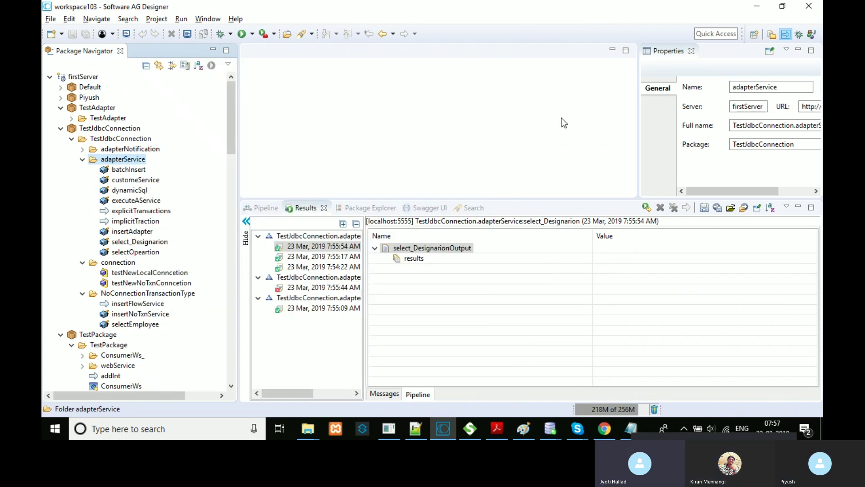
Step: Switch to Chrome and examine the testNewNoTxnConncetion details, including its transaction type, connection properties and driver type
click(604, 429)
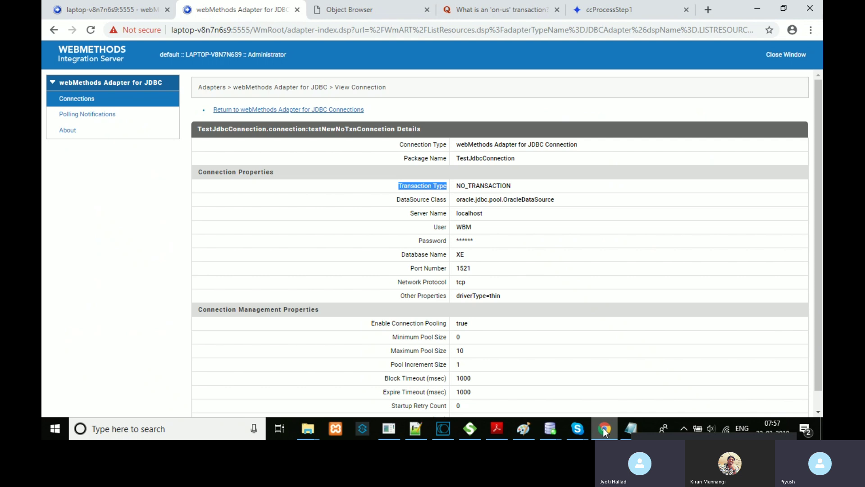
scroll(628, 335, down, 1)
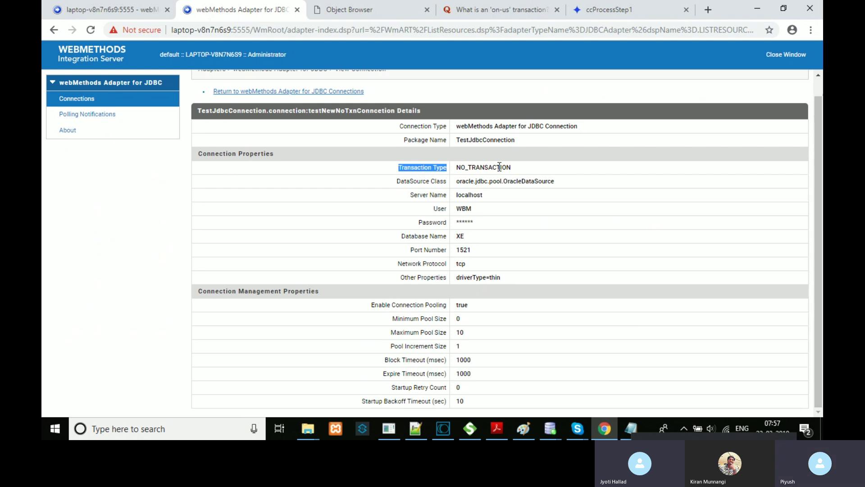
drag(397, 130, 496, 315)
click(497, 316)
drag(456, 277, 494, 282)
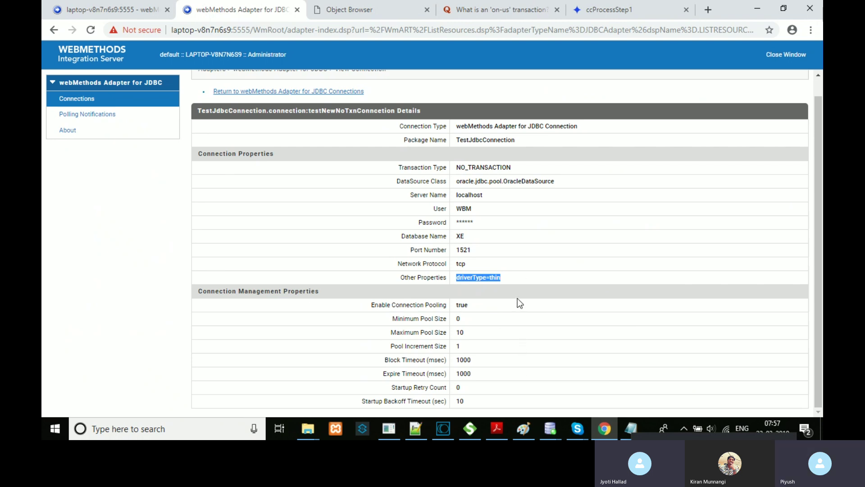
click(515, 281)
key(XF86AudioLowerVolume)
key(XF86AudioLowerVolume)
key(XF86AudioLowerVolume)
Step: Review the block of database connection properties, focusing on the DataSource Class and the Other Properties values
mouse_move(402, 181)
mouse_down()
mouse_move(464, 182)
mouse_move(480, 204)
mouse_move(489, 261)
mouse_move(508, 280)
mouse_move(397, 183)
mouse_up()
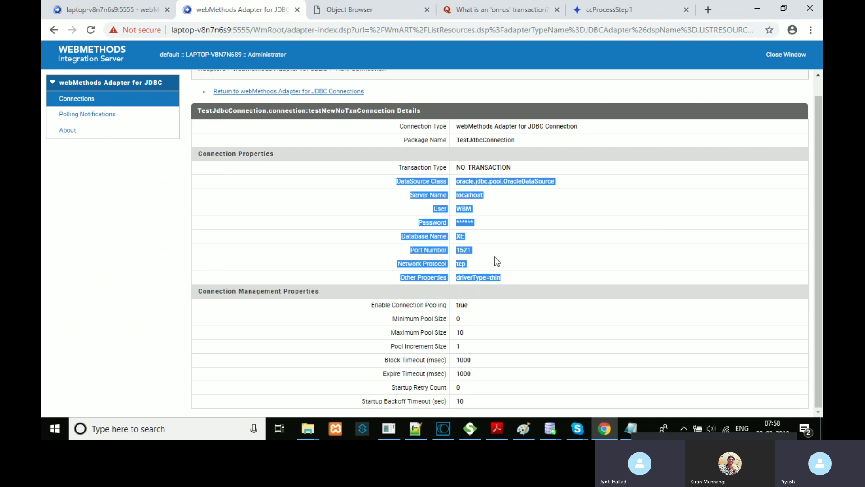
click(533, 227)
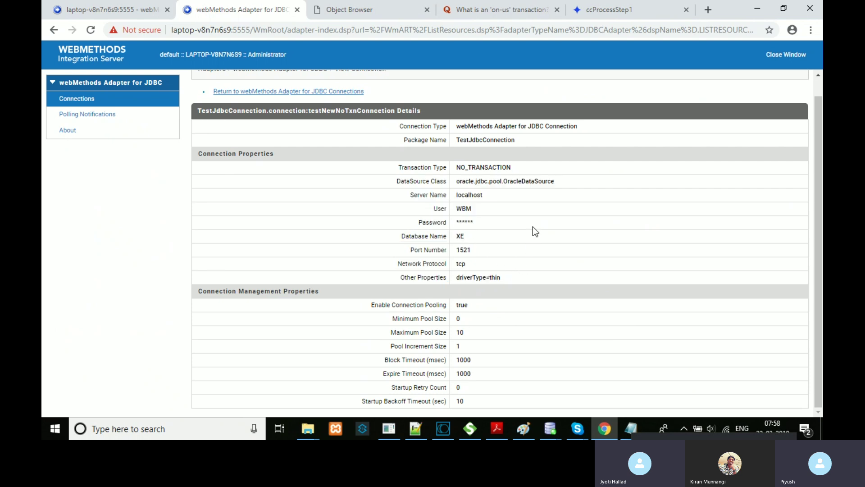
drag(559, 181, 460, 186)
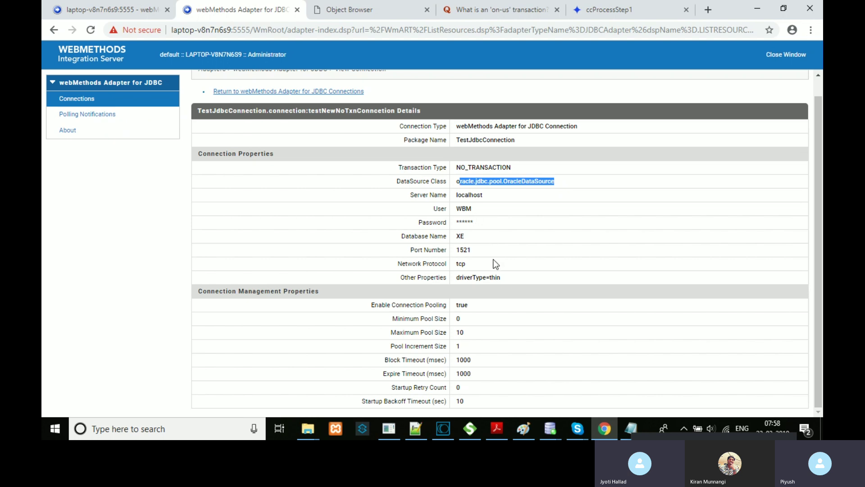
triple_click(488, 278)
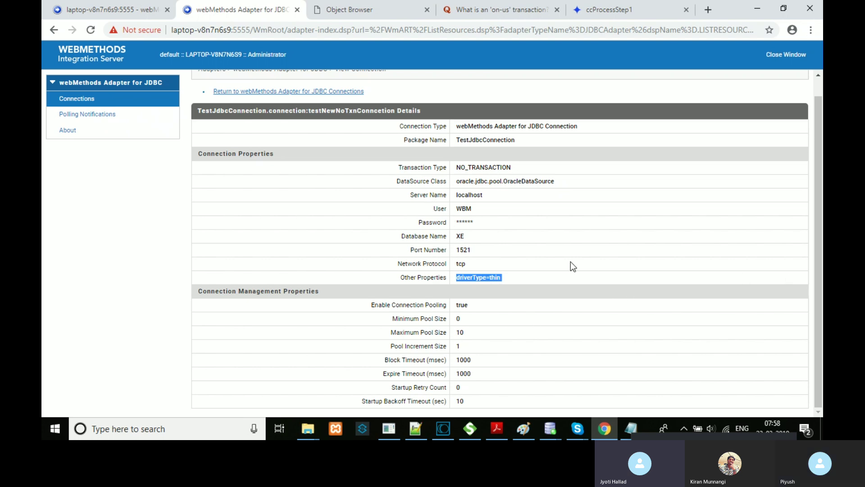
click(449, 430)
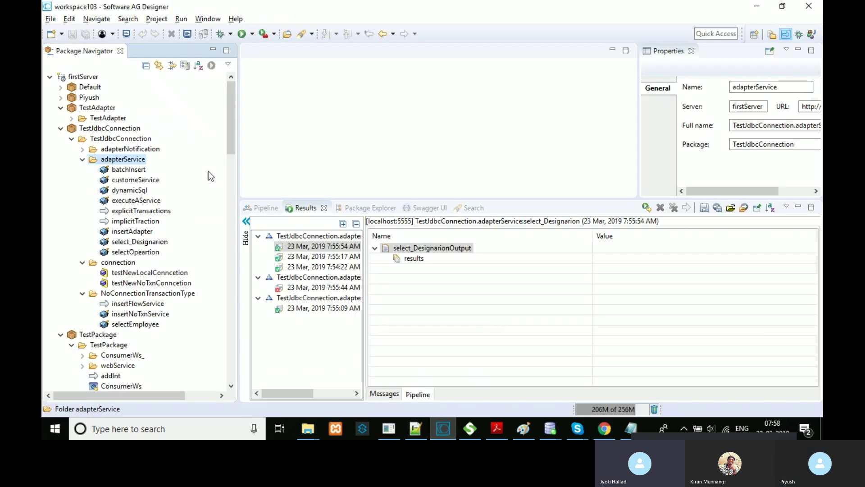
right_click(134, 161)
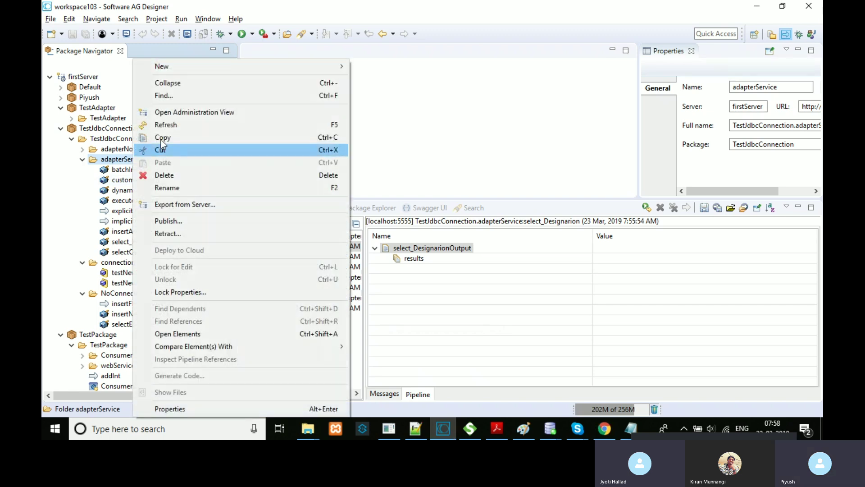
mouse_move(296, 66)
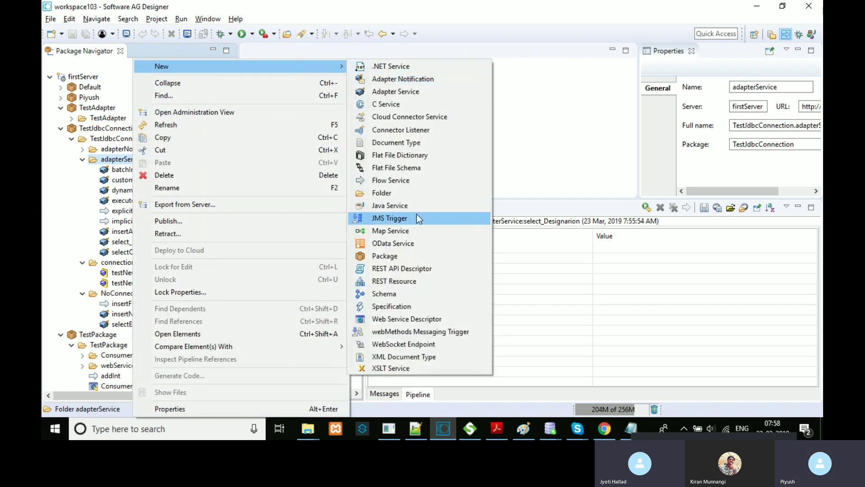
click(437, 92)
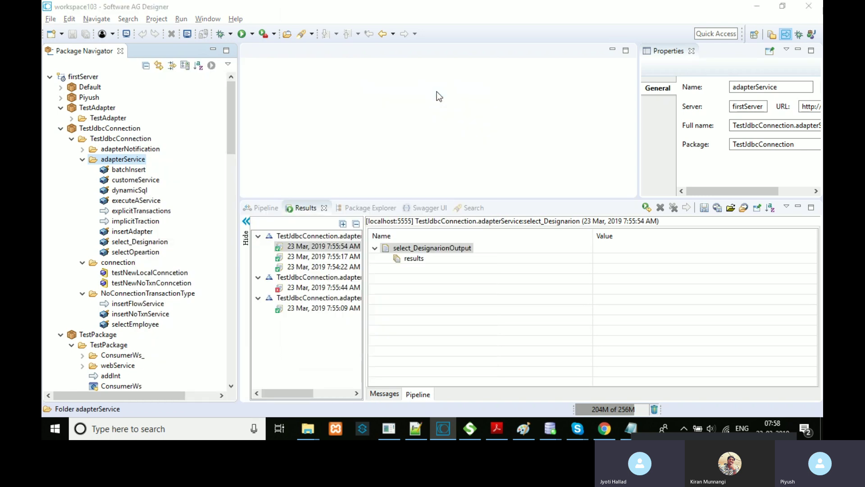
text(sto)
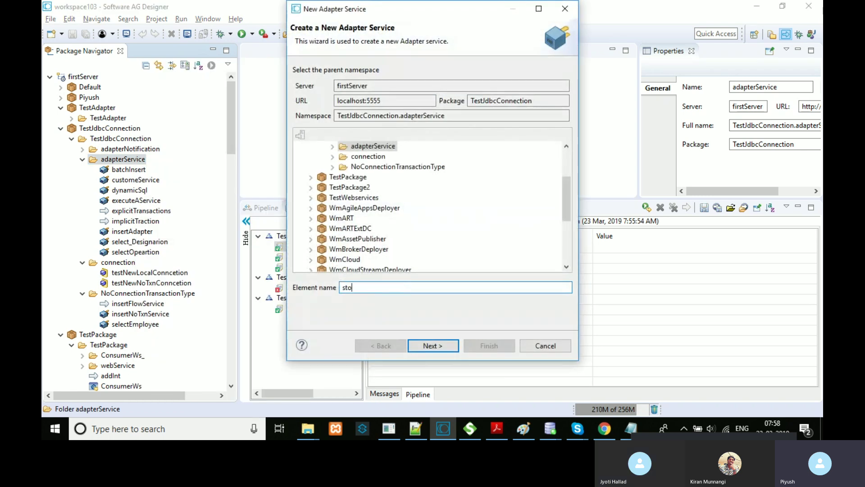
text(redProcedure)
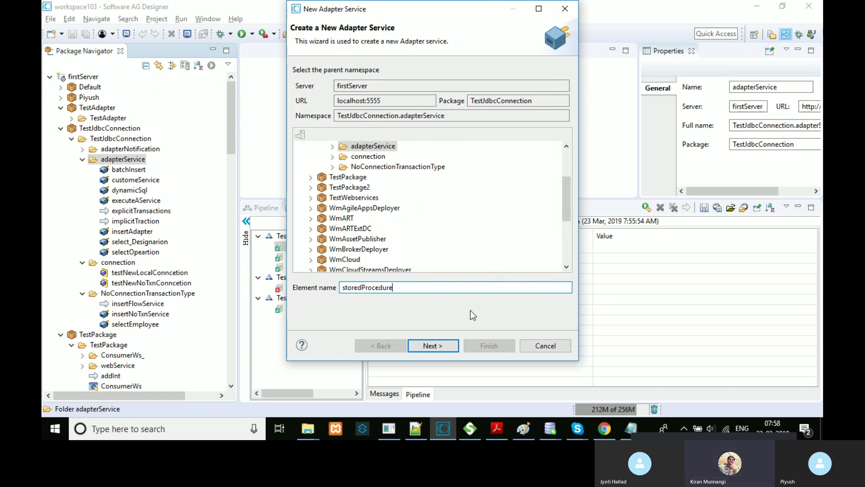
click(530, 348)
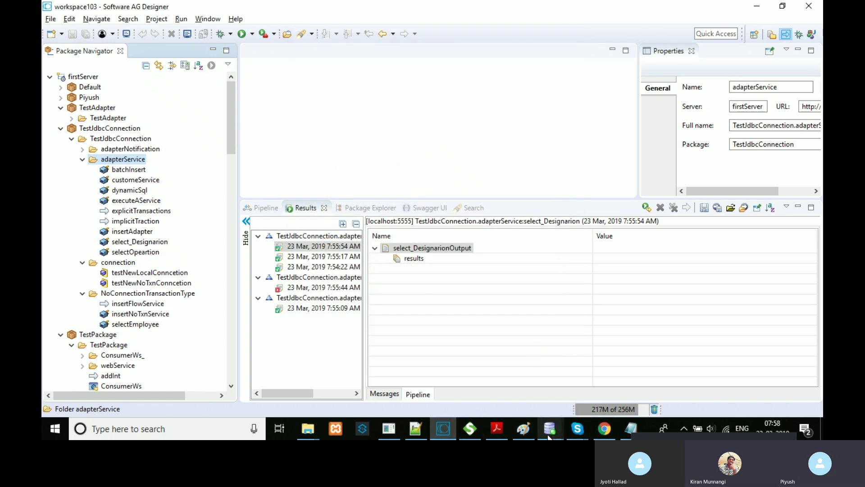
Step: Switch to Paint and write a boxed "XA" heading with an arrow pointing at it, checking the connection's Transaction Type in Chrome in between
click(523, 428)
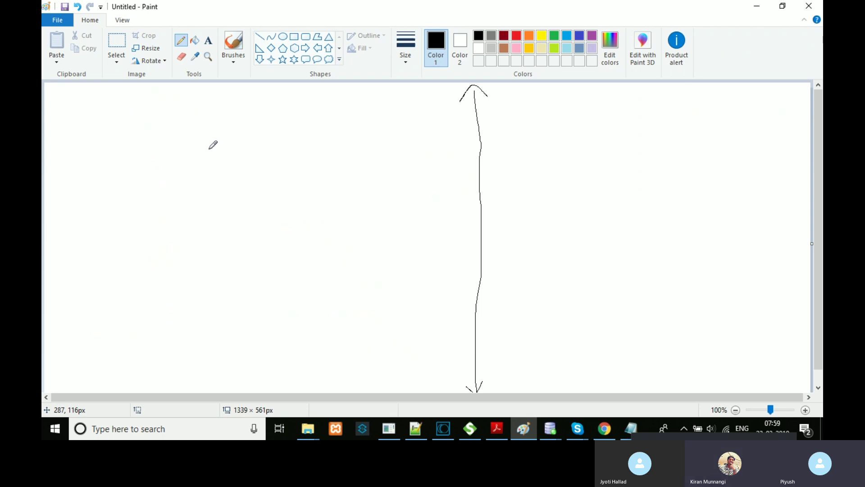
mouse_move(90, 100)
mouse_down()
mouse_move(101, 112)
mouse_move(93, 116)
mouse_move(113, 103)
mouse_move(113, 119)
mouse_move(125, 106)
mouse_move(118, 119)
mouse_up()
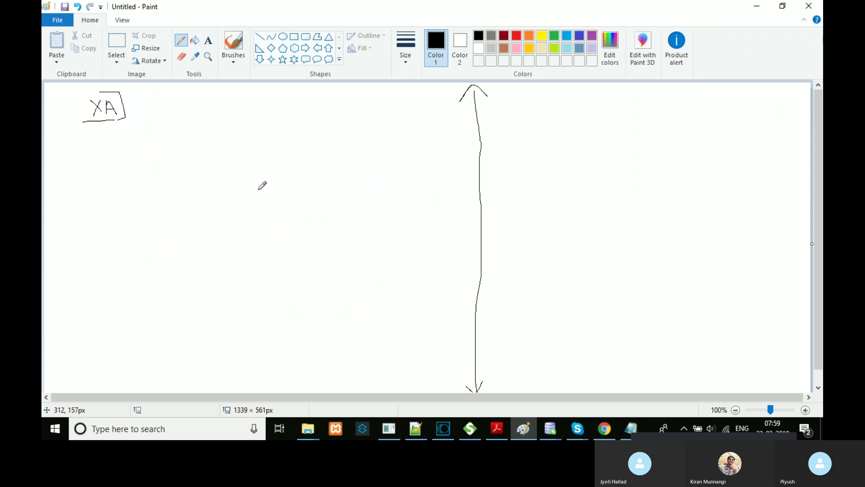
click(604, 428)
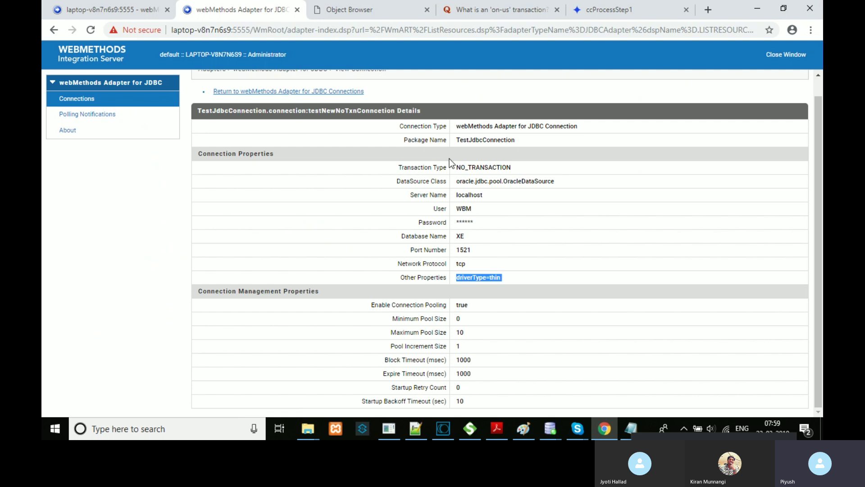
double_click(466, 167)
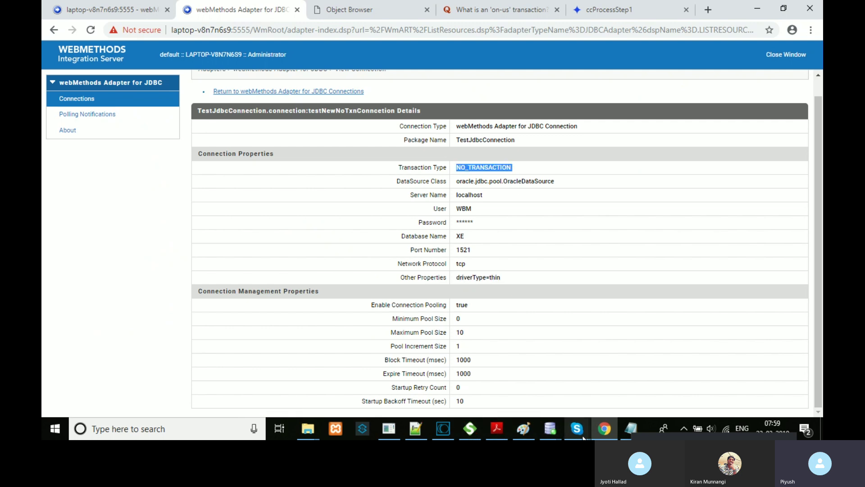
click(523, 428)
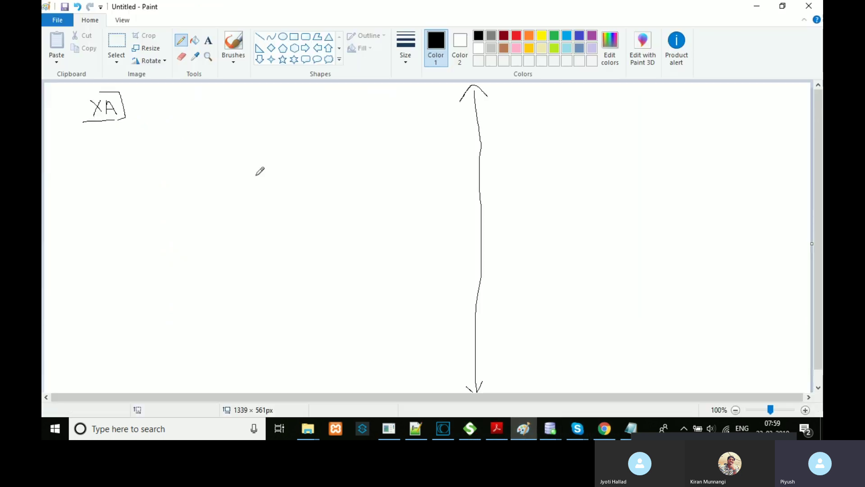
drag(134, 106, 154, 105)
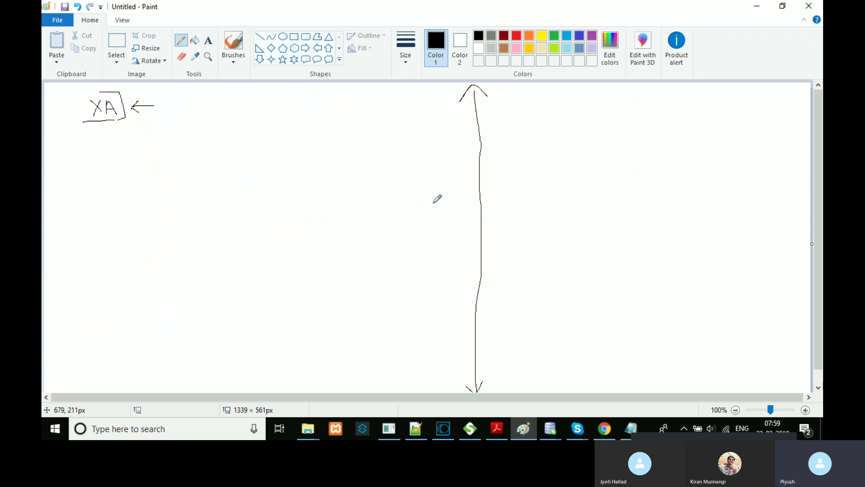
Step: Sketch two rectangles below the XA heading, label them Web and Oracle, and draw a double-headed arrow above each
mouse_move(437, 189)
mouse_down()
mouse_move(389, 188)
mouse_move(388, 231)
mouse_move(464, 207)
mouse_move(459, 190)
mouse_move(432, 189)
mouse_up()
mouse_move(182, 186)
mouse_down()
mouse_move(182, 226)
mouse_move(238, 209)
mouse_move(230, 182)
mouse_move(182, 183)
mouse_up()
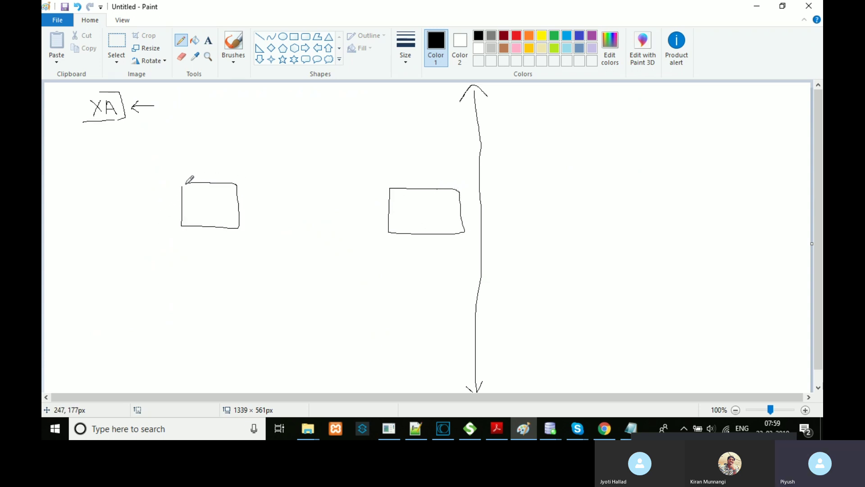
drag(197, 247, 218, 248)
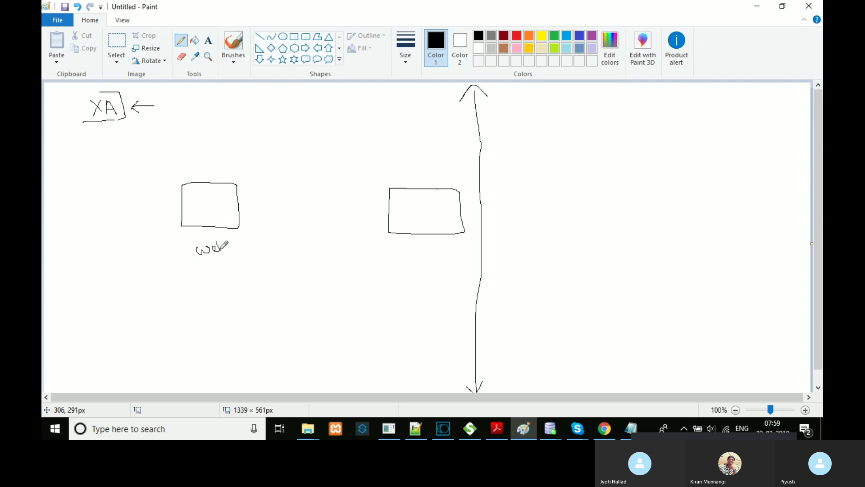
mouse_move(415, 247)
mouse_down()
mouse_move(408, 254)
mouse_move(457, 253)
mouse_up()
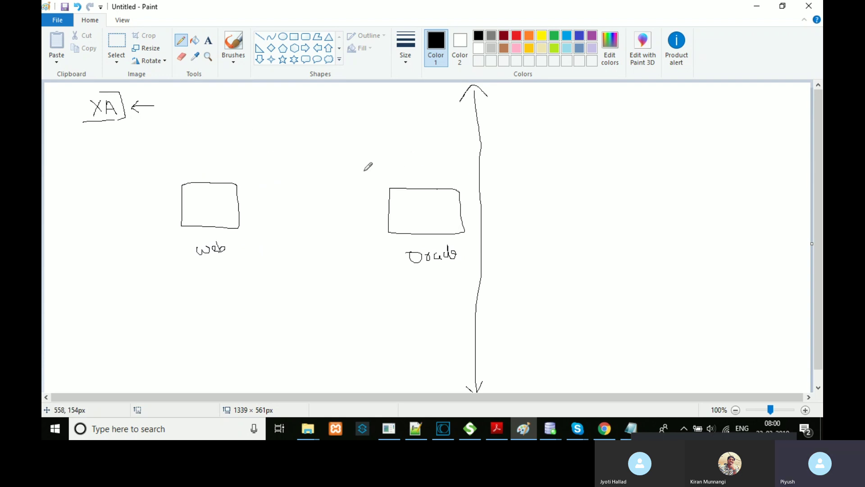
mouse_move(400, 153)
mouse_down()
mouse_move(408, 178)
mouse_move(410, 170)
mouse_up()
mouse_move(226, 144)
mouse_down()
mouse_move(233, 171)
mouse_move(224, 170)
mouse_move(222, 153)
mouse_move(234, 150)
mouse_move(233, 176)
mouse_up()
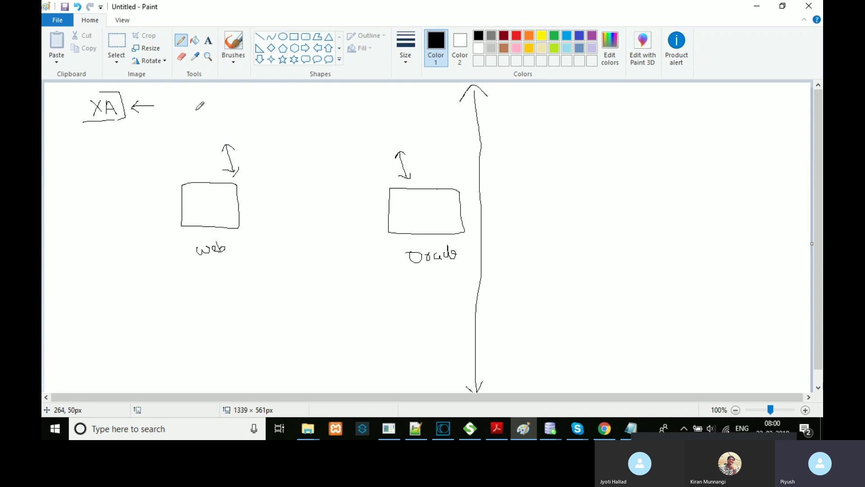
Step: Write "(2 phase Commit)" beside the XA heading and mark the Web–Oracle exchange with an arrow from Oracle, brackets beside Web and an arrow into Oracle
mouse_move(196, 95)
mouse_down()
mouse_move(194, 115)
mouse_move(229, 120)
mouse_up()
mouse_move(228, 101)
mouse_down()
mouse_move(226, 111)
mouse_move(271, 102)
mouse_move(325, 119)
mouse_move(341, 106)
mouse_move(344, 122)
mouse_move(346, 106)
mouse_up()
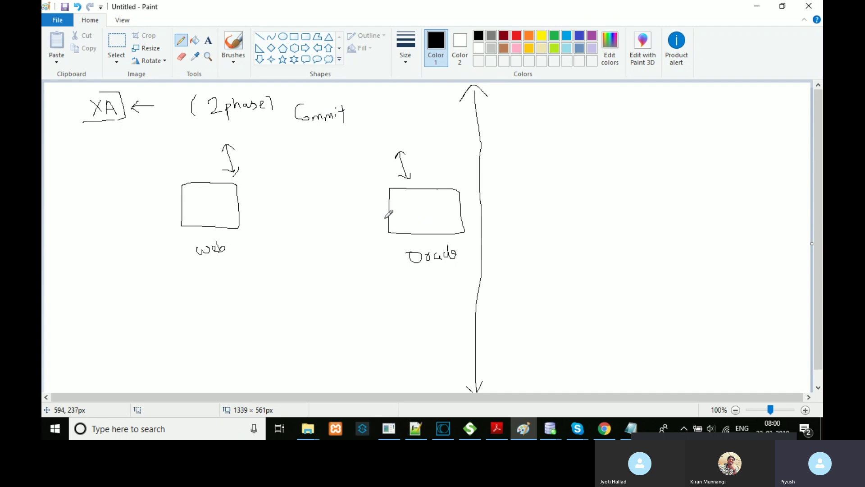
mouse_move(387, 215)
mouse_down()
mouse_move(381, 201)
mouse_move(299, 201)
mouse_move(291, 208)
mouse_move(301, 215)
mouse_up()
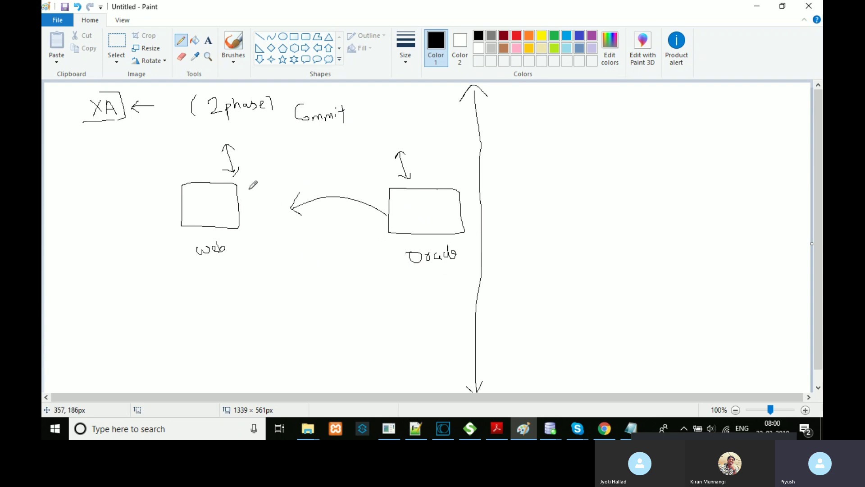
drag(246, 174, 260, 212)
mouse_move(423, 162)
mouse_down()
mouse_move(432, 191)
mouse_move(435, 180)
mouse_up()
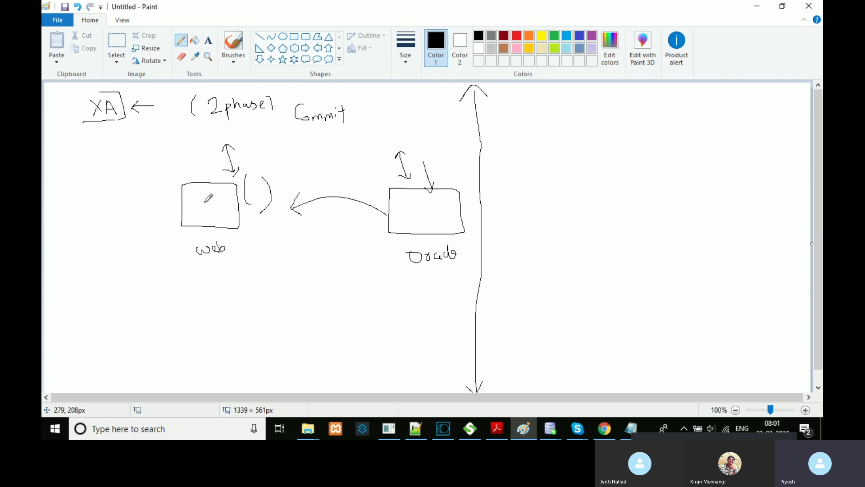
drag(350, 101, 353, 131)
Step: Draw two more rectangles stacked below the Oracle box
mouse_move(398, 291)
mouse_down()
mouse_move(396, 330)
mouse_move(446, 322)
mouse_move(446, 287)
mouse_move(396, 292)
mouse_up()
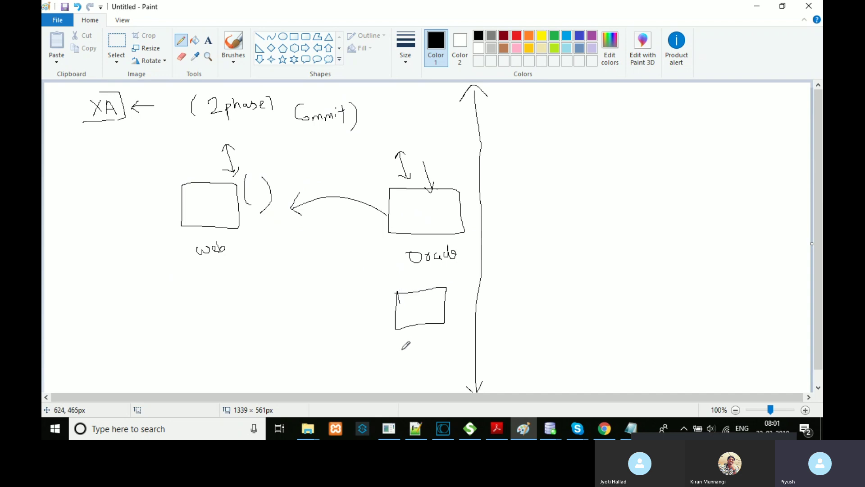
mouse_move(405, 354)
mouse_down()
mouse_move(411, 375)
mouse_move(452, 357)
mouse_move(421, 336)
mouse_move(403, 349)
mouse_move(404, 360)
mouse_up()
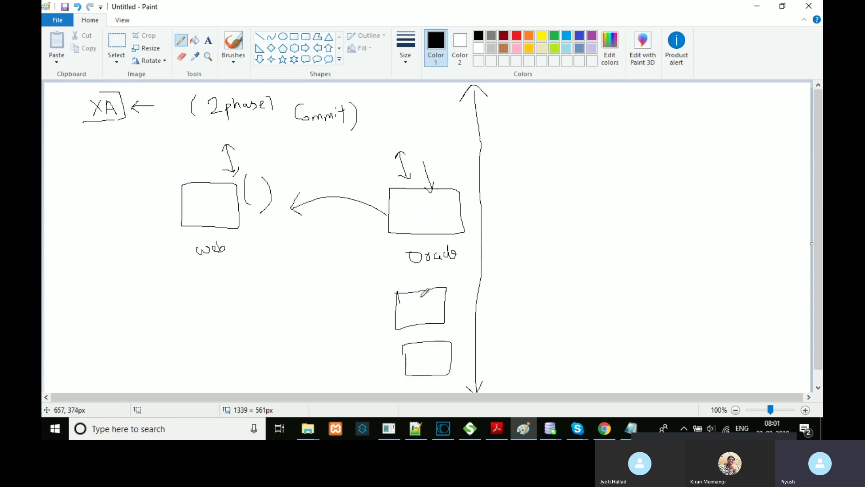
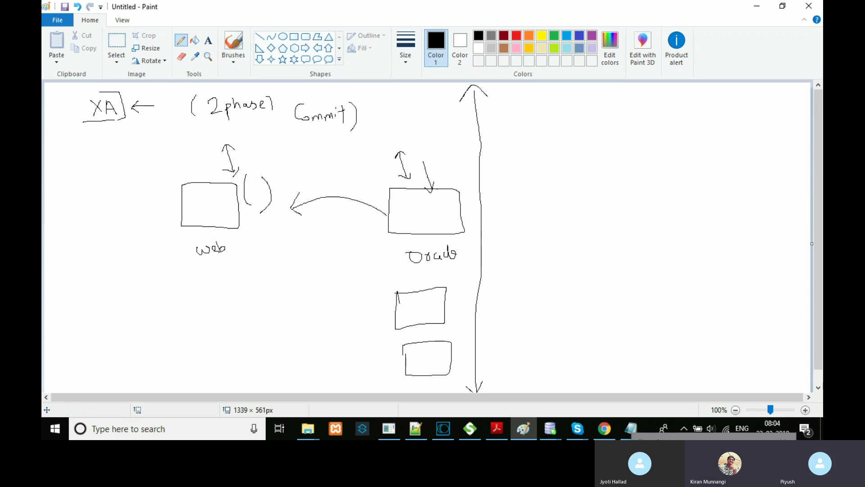
drag(688, 438, 698, 439)
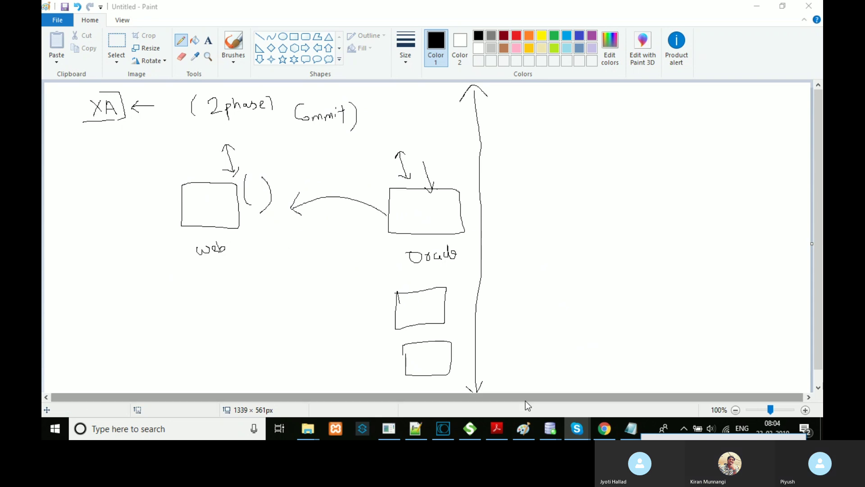
Step: Switch to Software AG Designer and start a new adapter service named storedProcedure in the adapterService folder
mouse_move(447, 428)
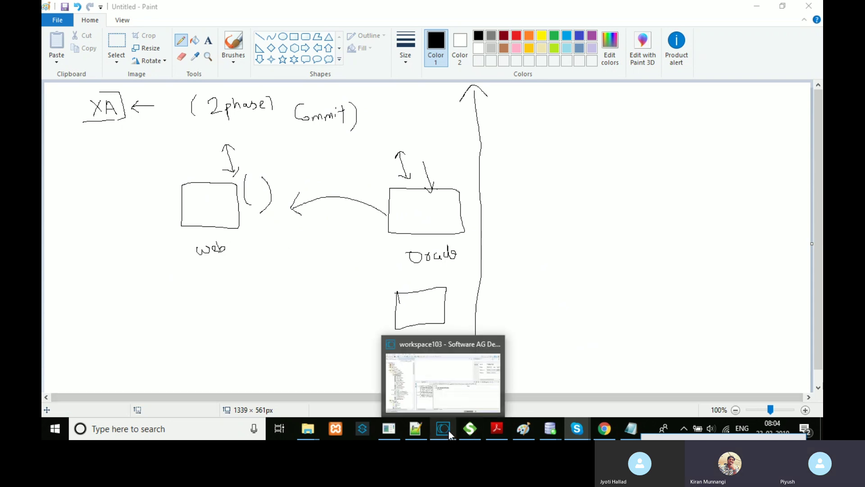
click(452, 402)
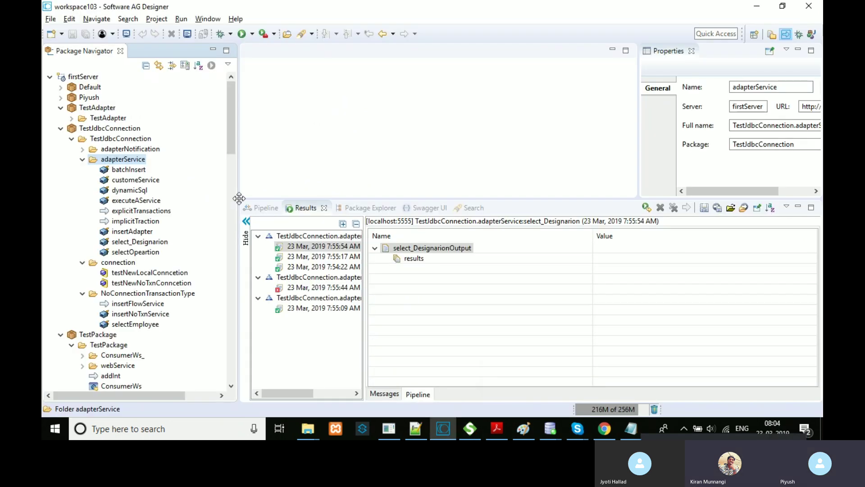
right_click(116, 164)
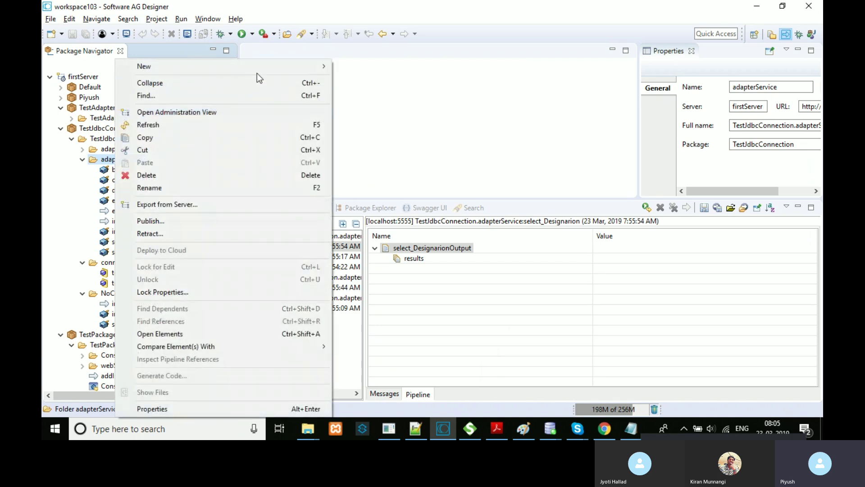
mouse_move(280, 69)
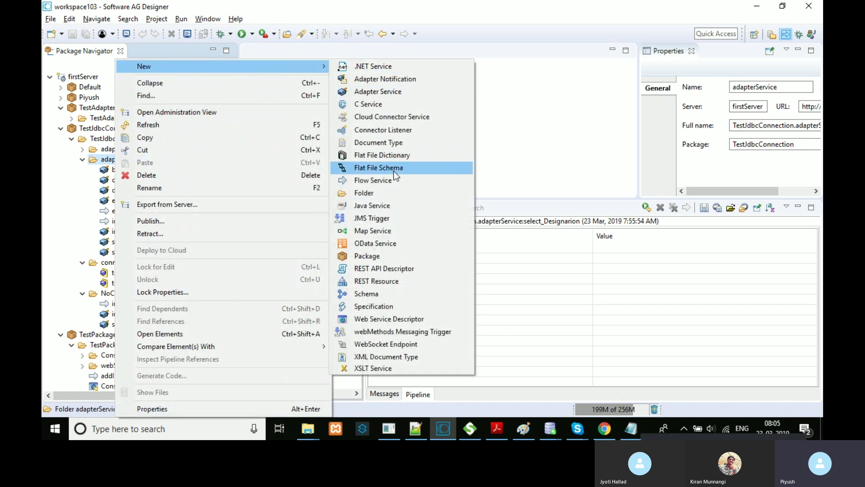
click(424, 96)
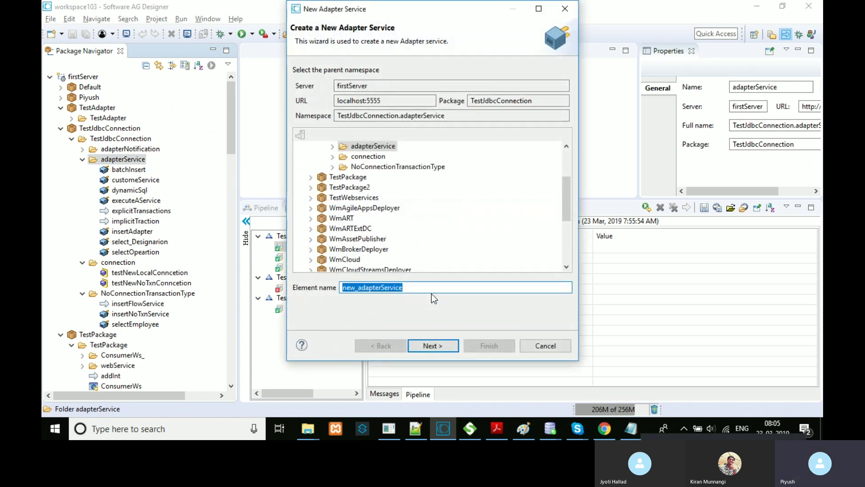
text(store)
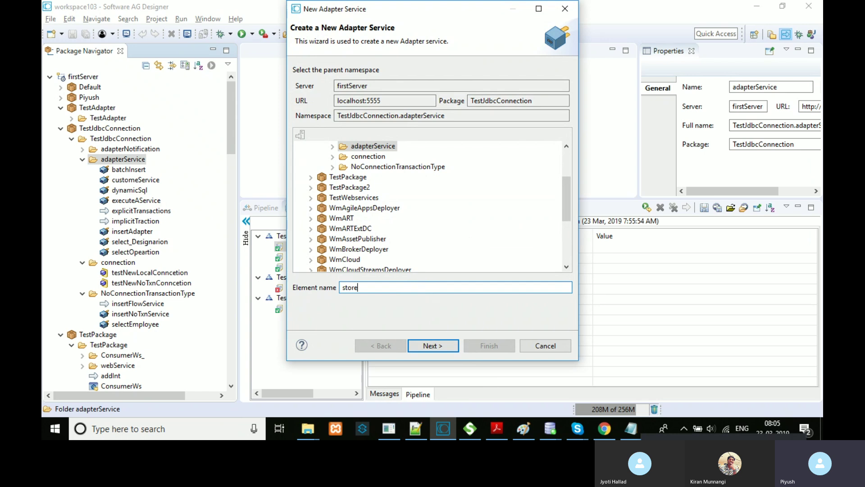
text(dProcedure)
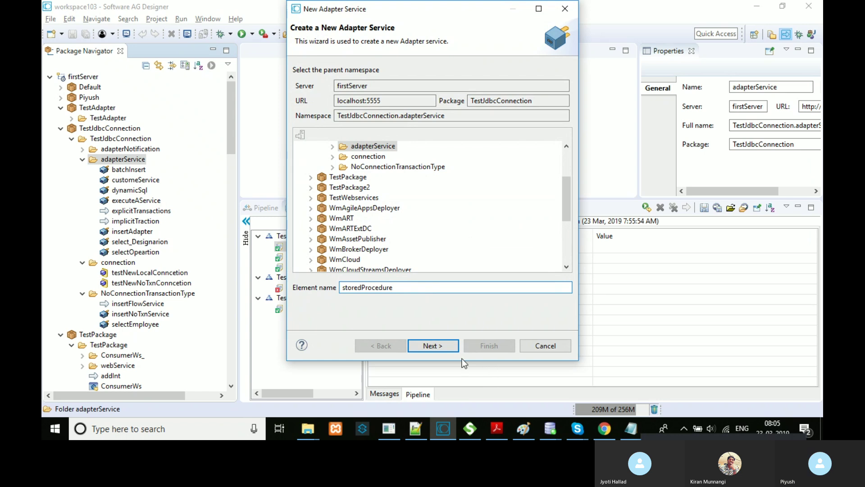
Step: Choose webMethods Adapter for JDBC as the new service's adapter type and select its adapter connection
click(445, 347)
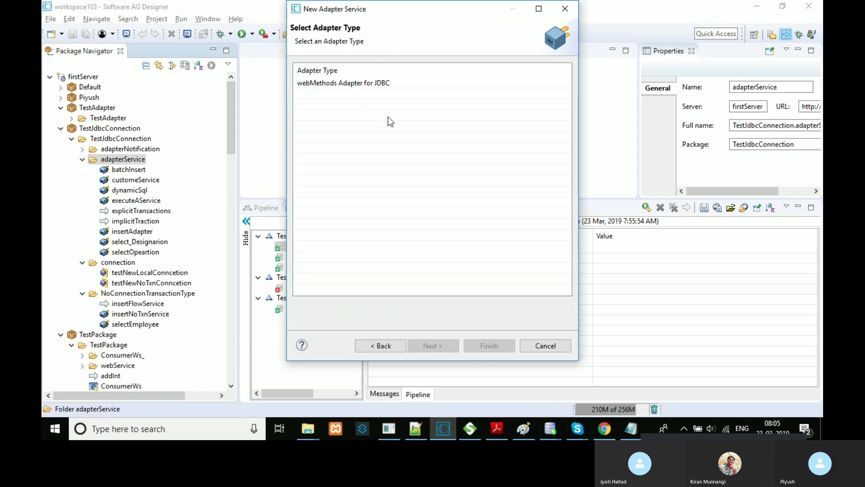
click(396, 85)
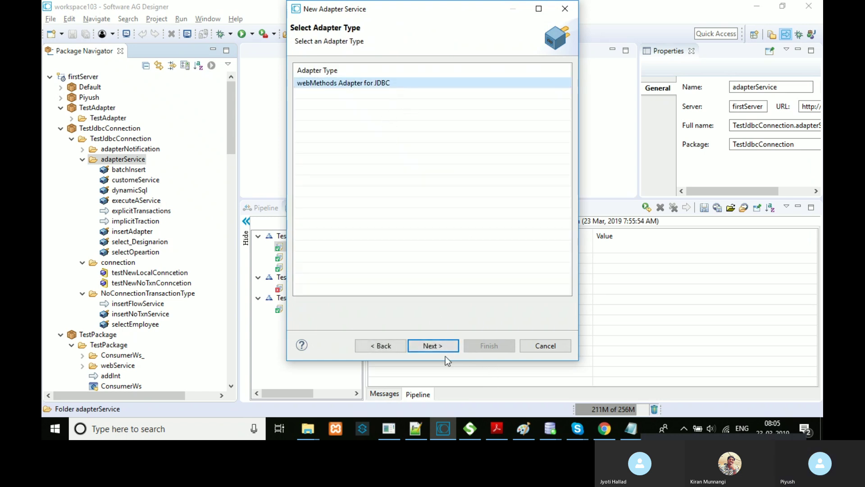
click(446, 346)
click(466, 87)
click(451, 349)
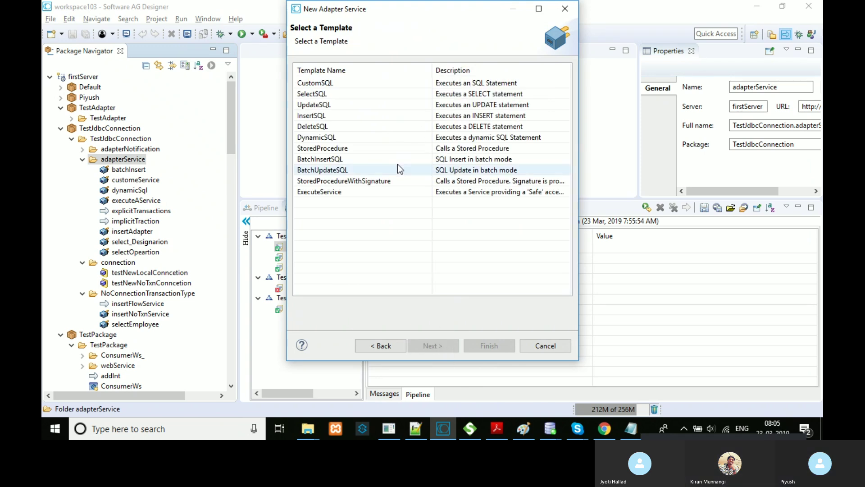
Step: Compare the StoredProcedure and StoredProcedureWithSignature templates, then create the service from the StoredProcedure template
click(381, 148)
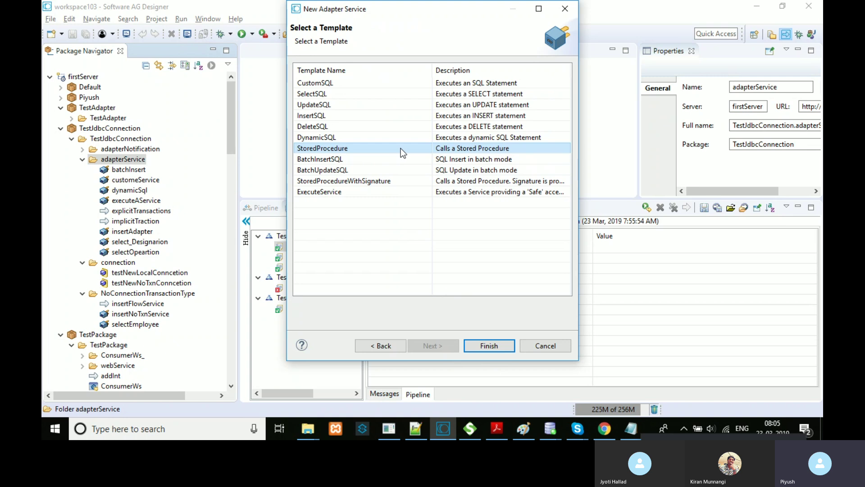
click(382, 181)
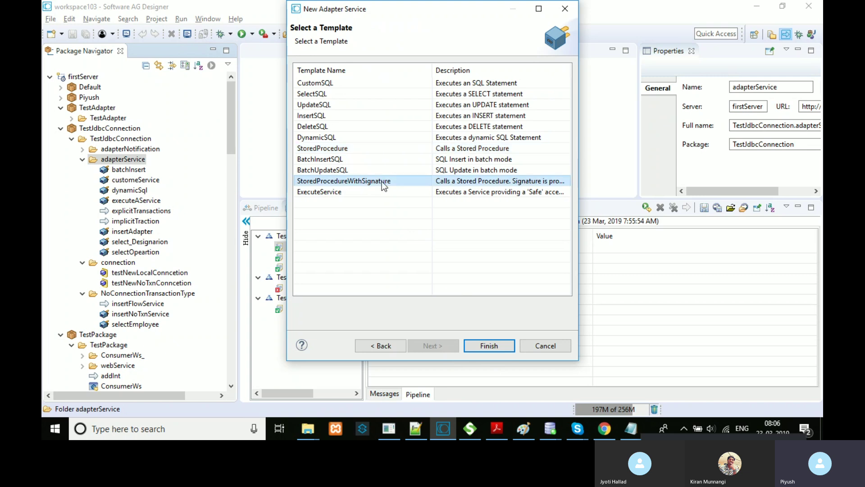
click(415, 150)
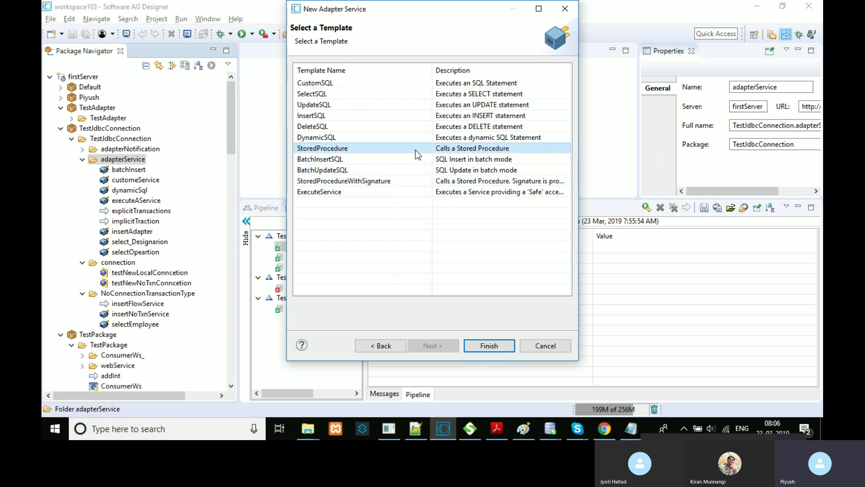
click(487, 345)
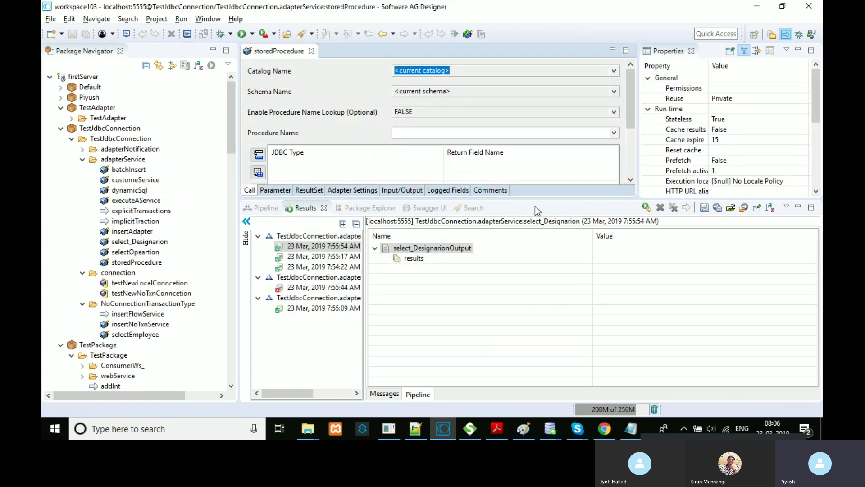
Step: Enlarge the storedProcedure editor area and set the schema name to SYS
drag(533, 198, 533, 249)
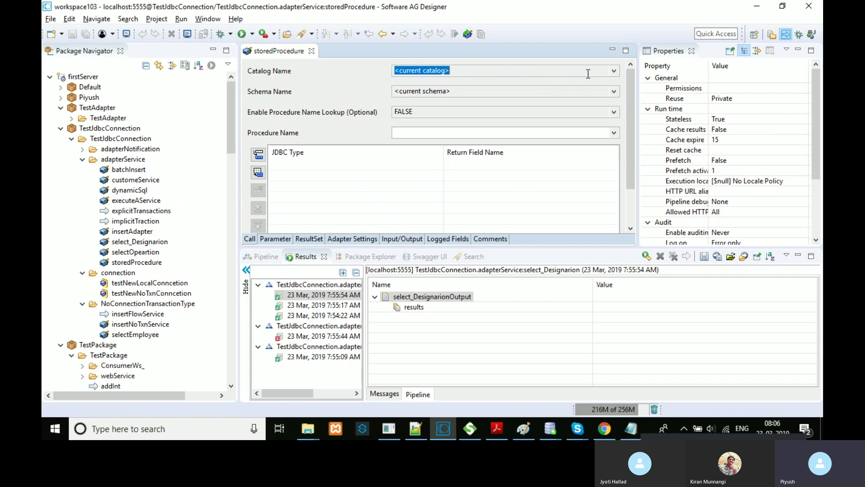
click(611, 92)
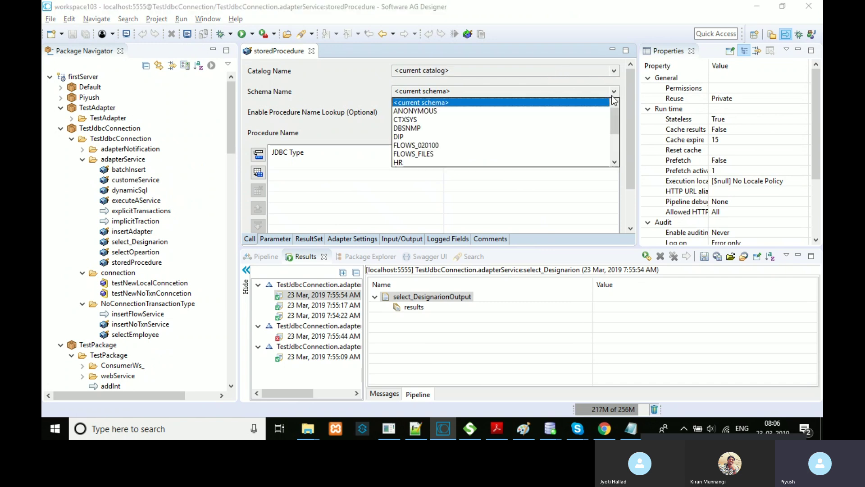
mouse_move(614, 121)
mouse_down()
mouse_move(618, 153)
mouse_move(618, 115)
mouse_up()
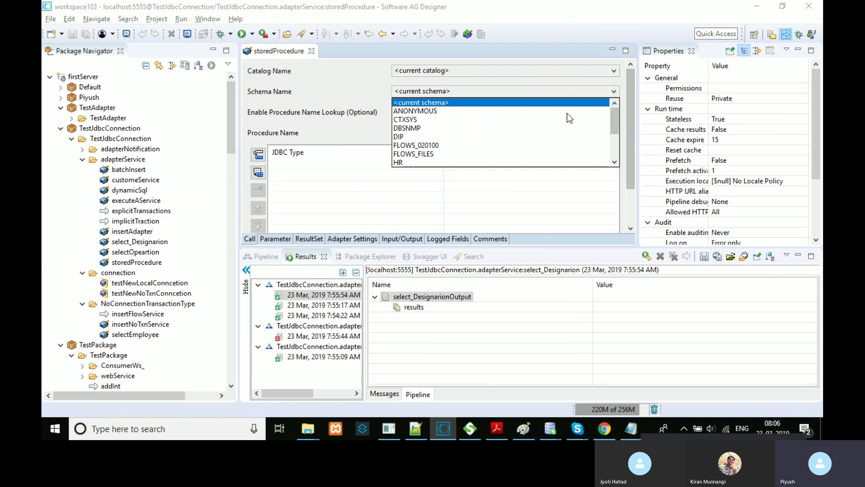
drag(614, 112, 619, 134)
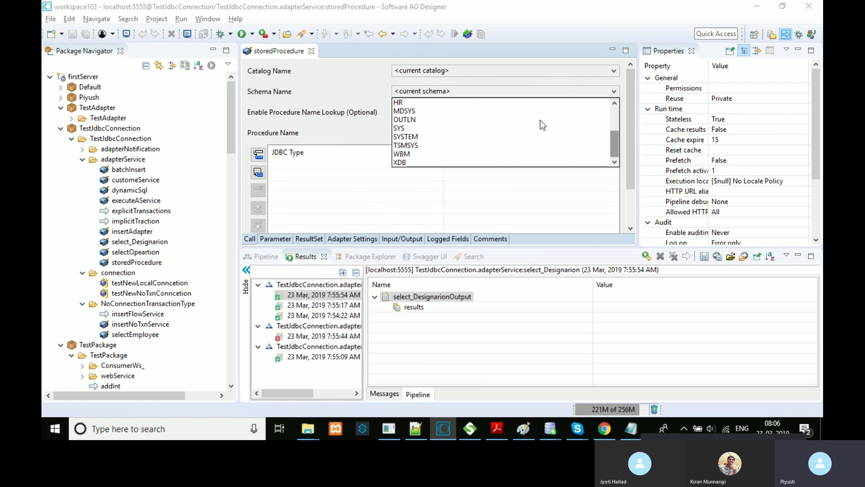
click(404, 128)
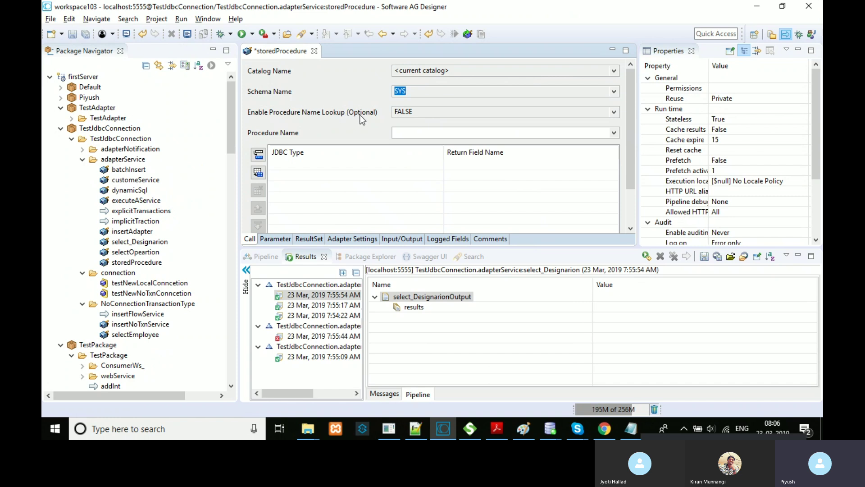
Step: Set Enable Procedure Name Lookup to TRUE for the stored procedure call
click(612, 133)
click(612, 113)
click(579, 120)
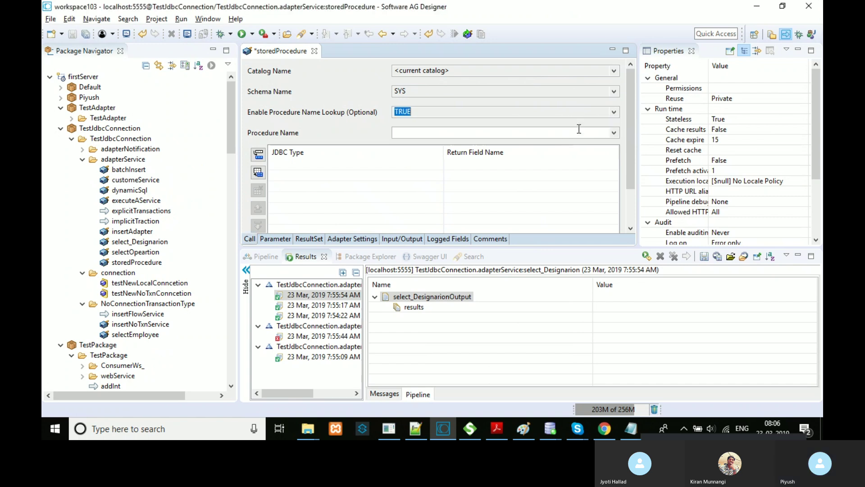
Step: Browse the SYS procedures, choose DBMS_AQJMS_INTERNAL.AQ$_JMS_ENQUEUE_MESSAGES as the procedure name and save the service
click(612, 133)
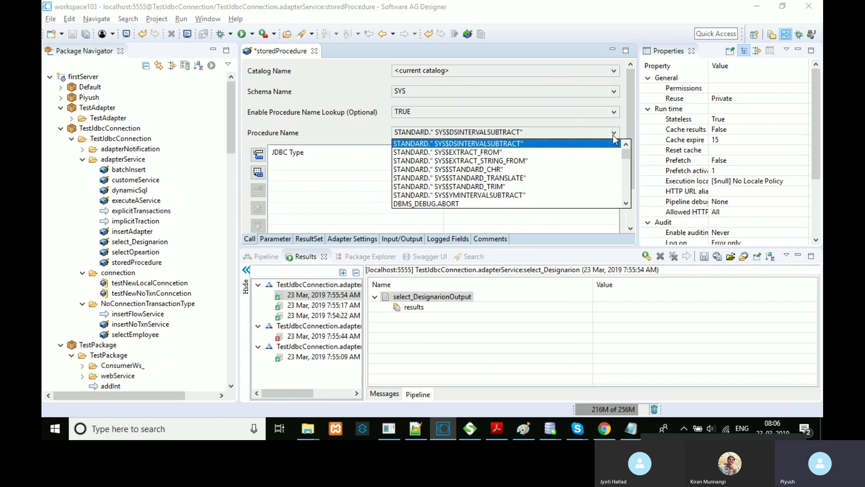
drag(626, 151, 627, 194)
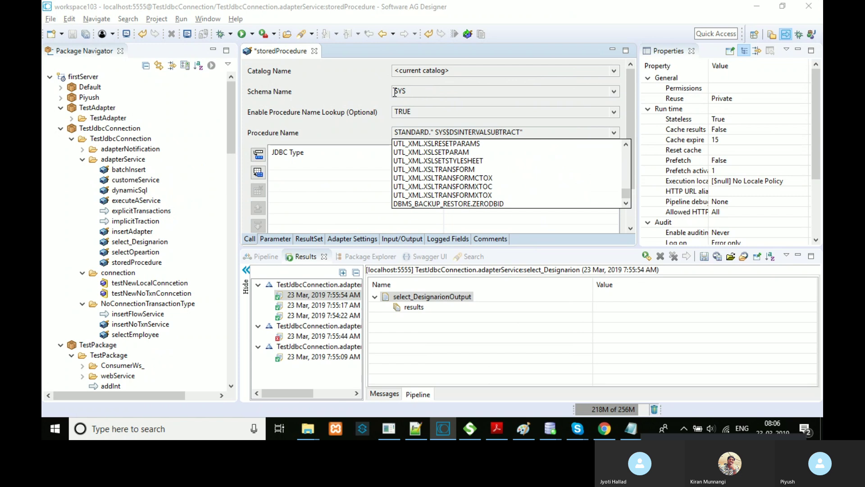
drag(627, 192, 626, 156)
click(489, 153)
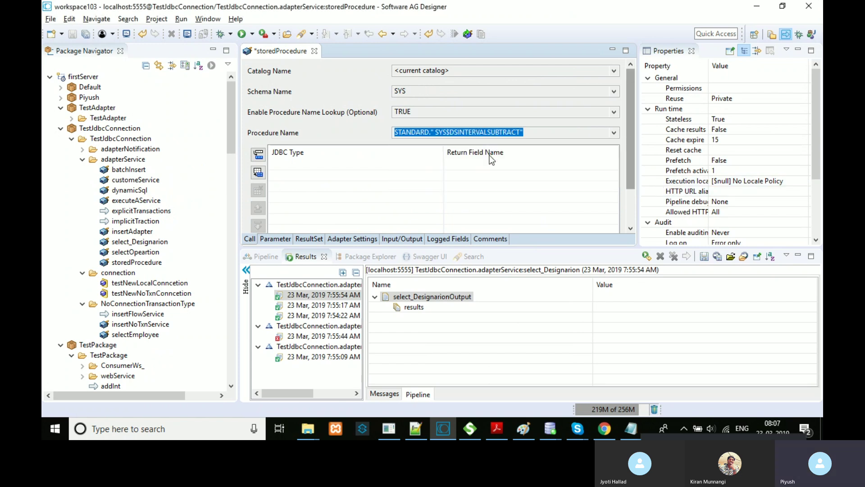
click(84, 33)
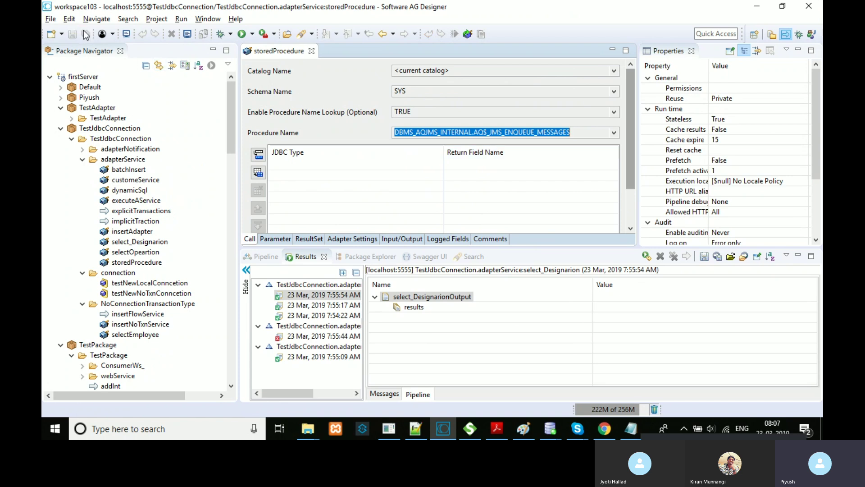
Step: Review the storedProcedure service's result set, parameter and input/output definitions
click(301, 239)
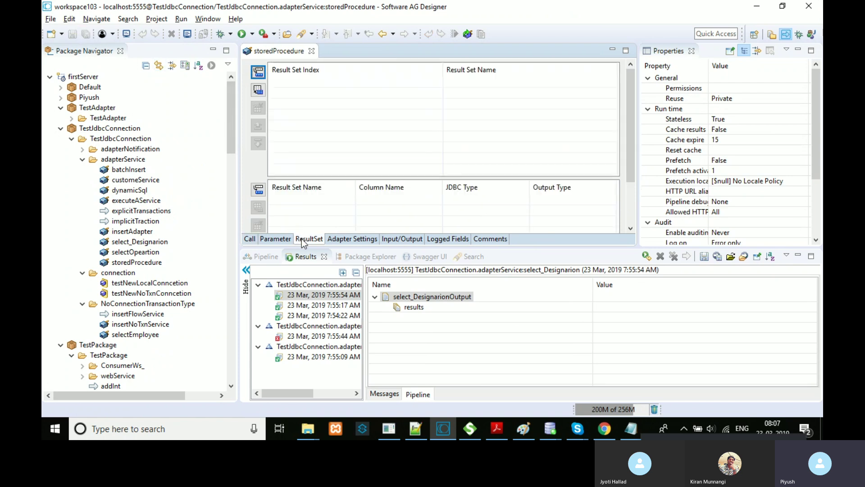
click(284, 238)
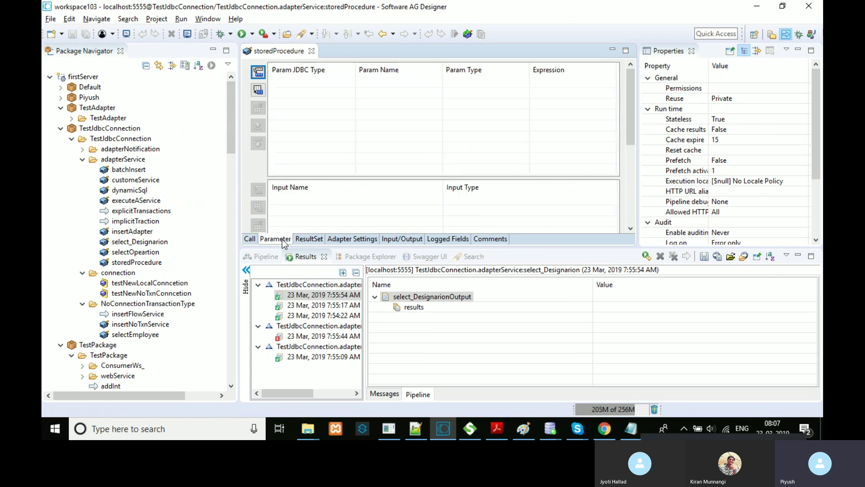
click(393, 239)
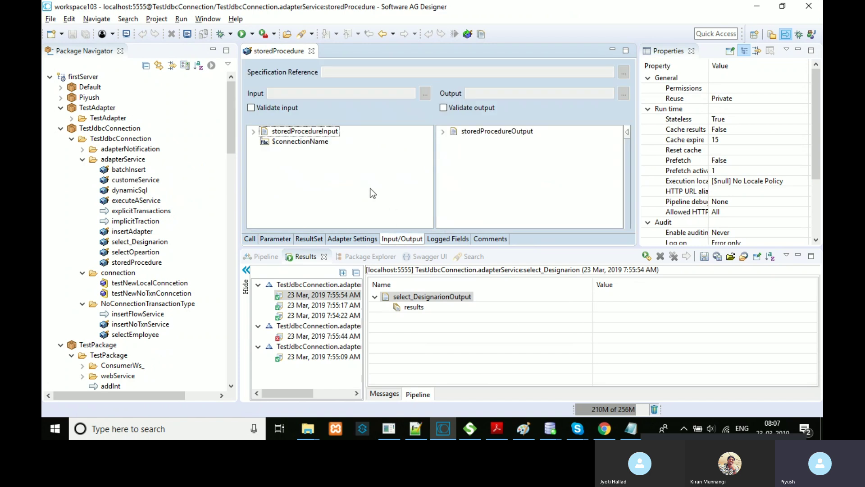
Step: Set Enable Procedure Name Lookup to FALSE and change the procedure name to STANDARD.ASCII in the call settings
click(257, 241)
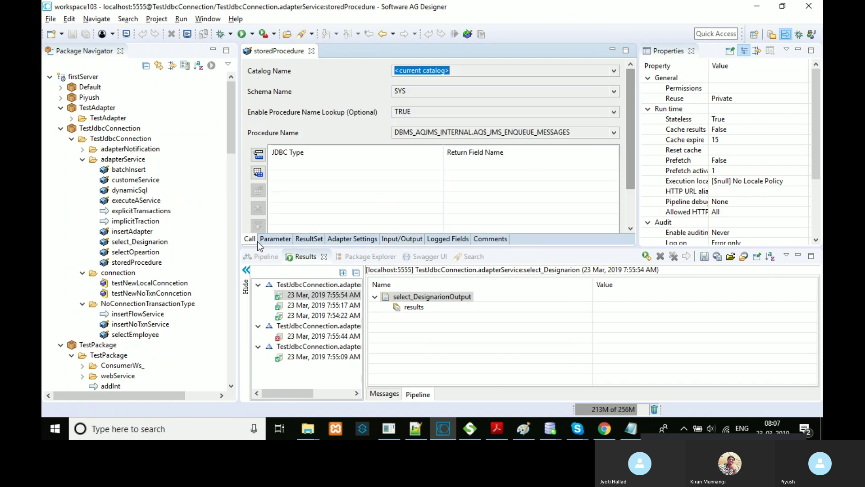
click(613, 112)
click(580, 125)
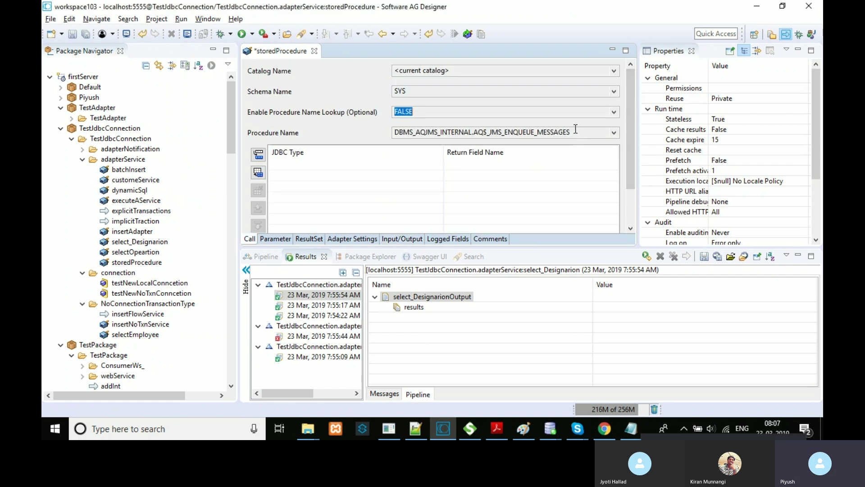
click(562, 131)
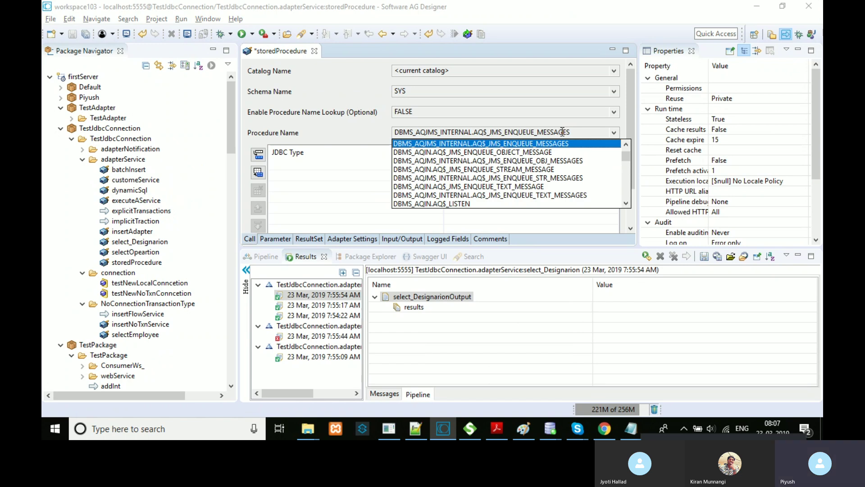
key(s)
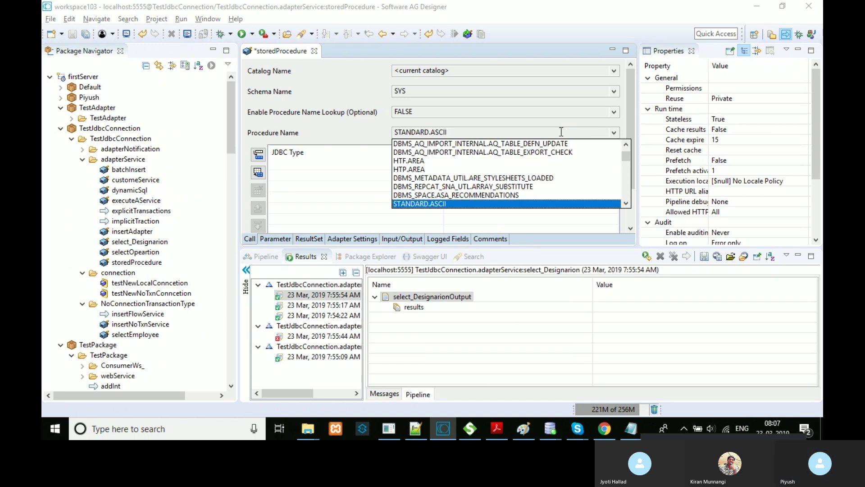
click(379, 176)
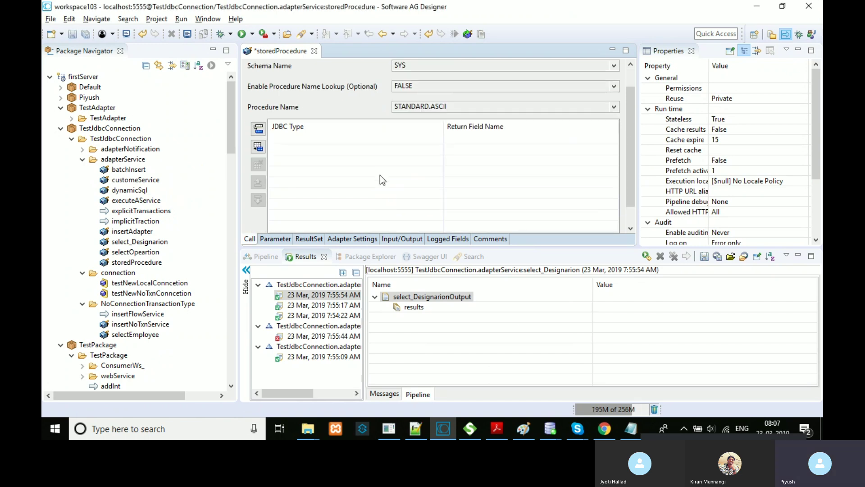
drag(628, 192, 630, 153)
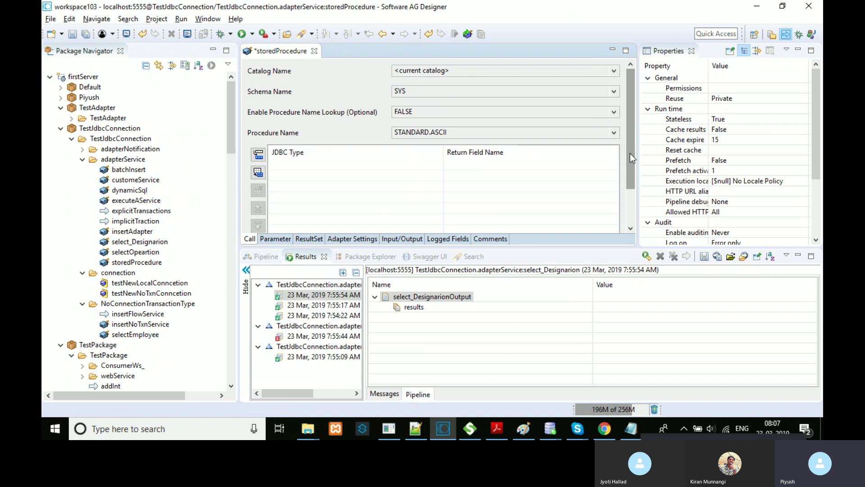
drag(632, 188, 626, 163)
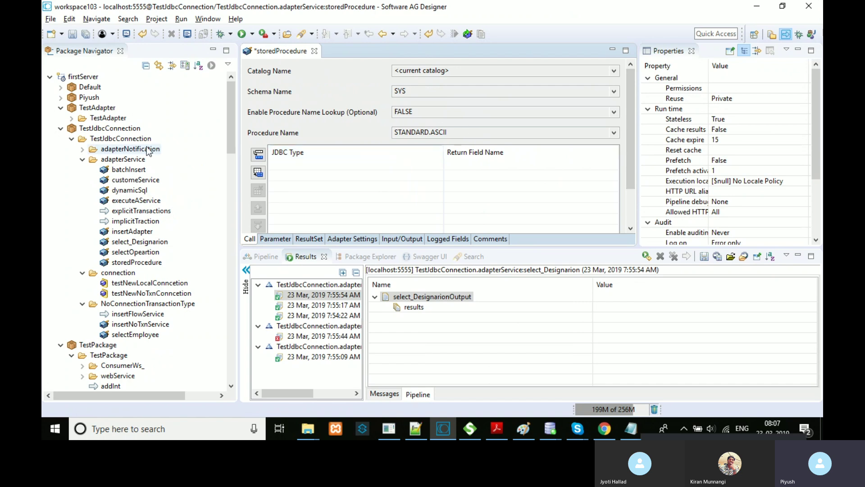
click(120, 161)
right_click(119, 161)
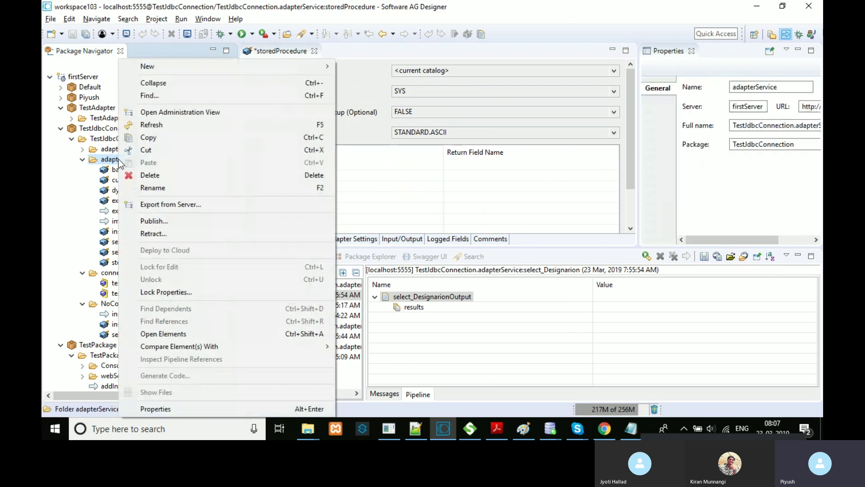
mouse_move(310, 69)
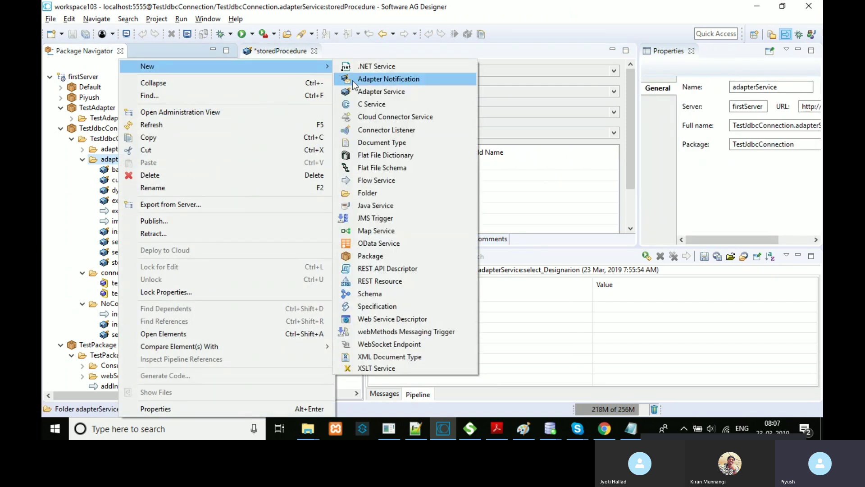
click(400, 93)
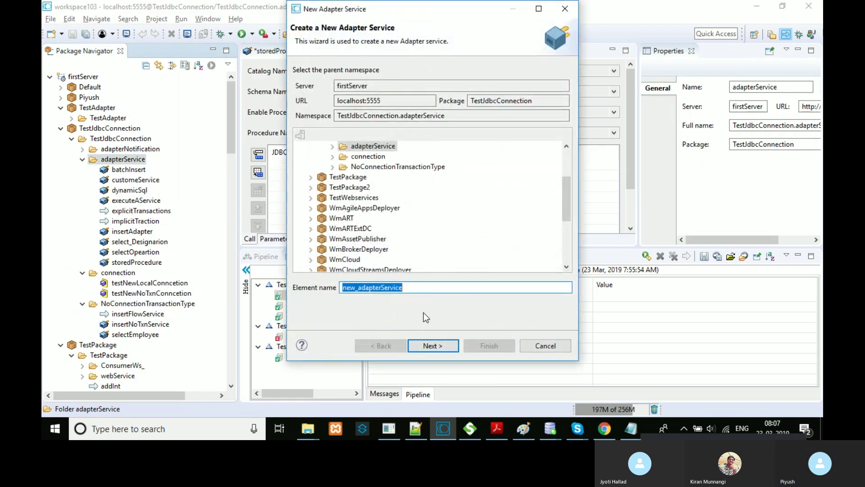
click(548, 344)
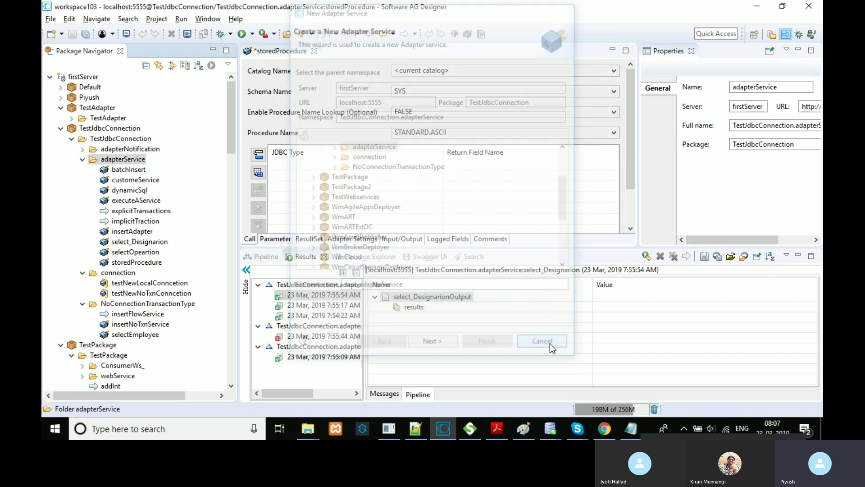
Step: Open executeAService, walk through a new webMethods Adapter for JDBC service on testNewLocalConncetion up to the ExecuteService template, and dismiss the wizard
double_click(136, 201)
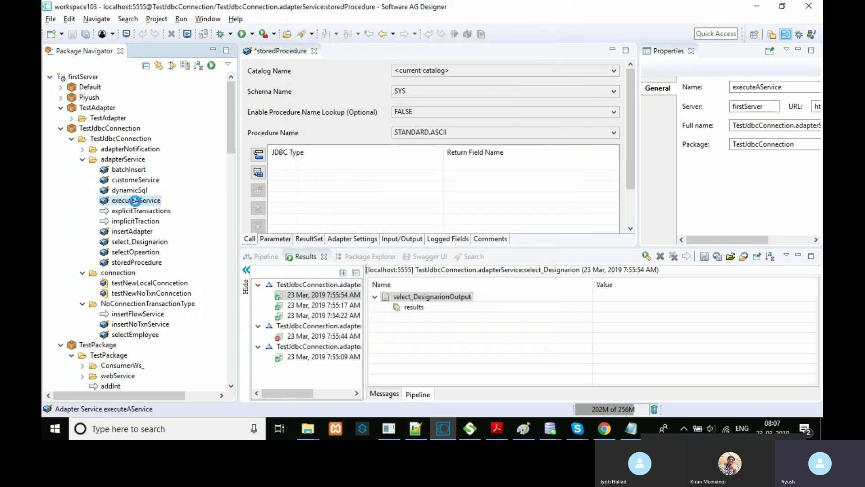
click(131, 161)
right_click(132, 163)
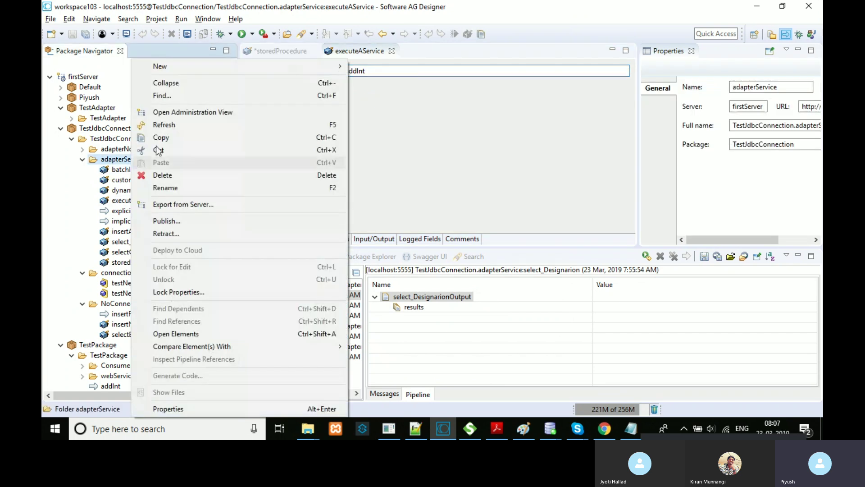
mouse_move(339, 67)
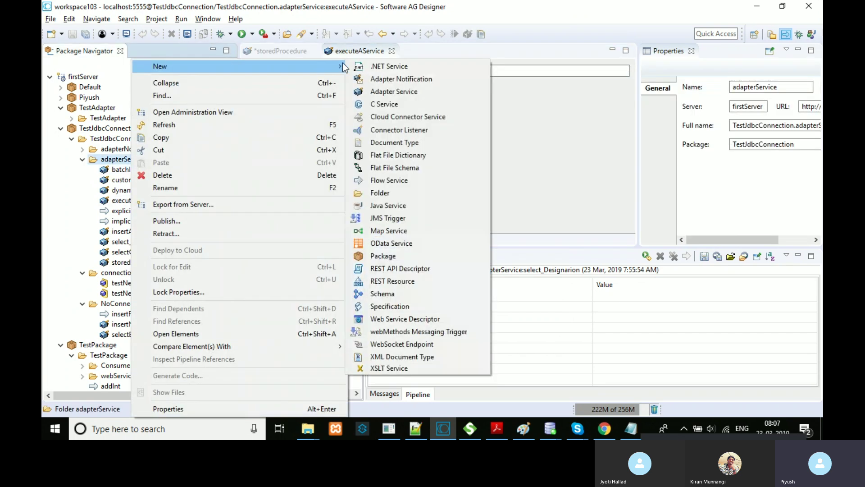
click(433, 95)
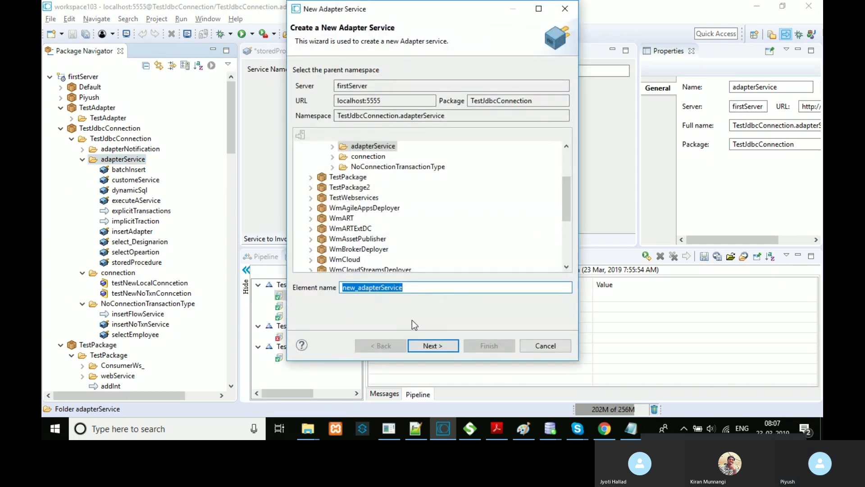
click(434, 345)
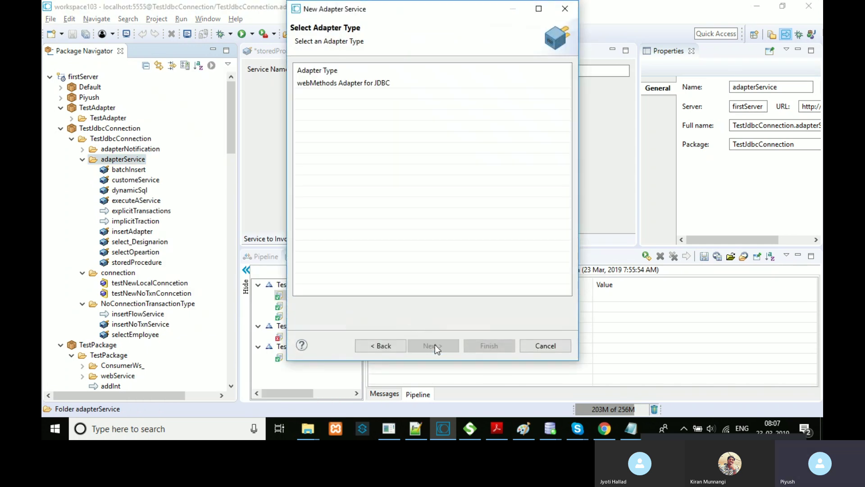
click(401, 82)
click(433, 345)
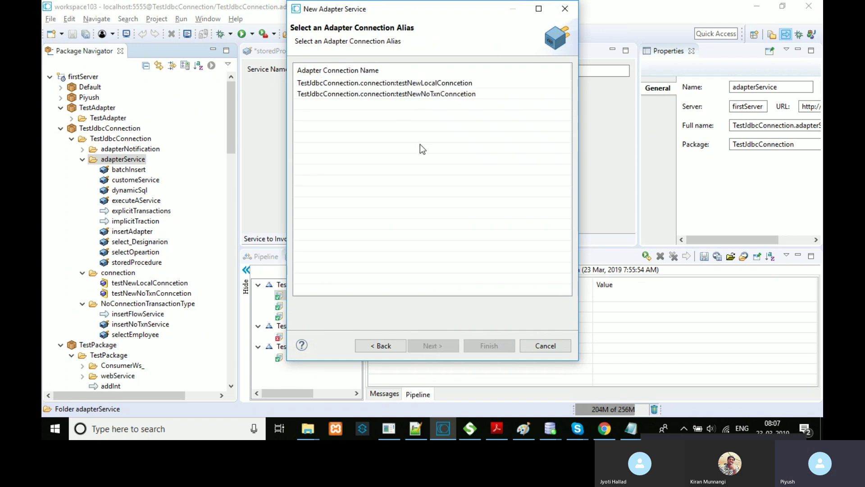
click(455, 84)
click(433, 345)
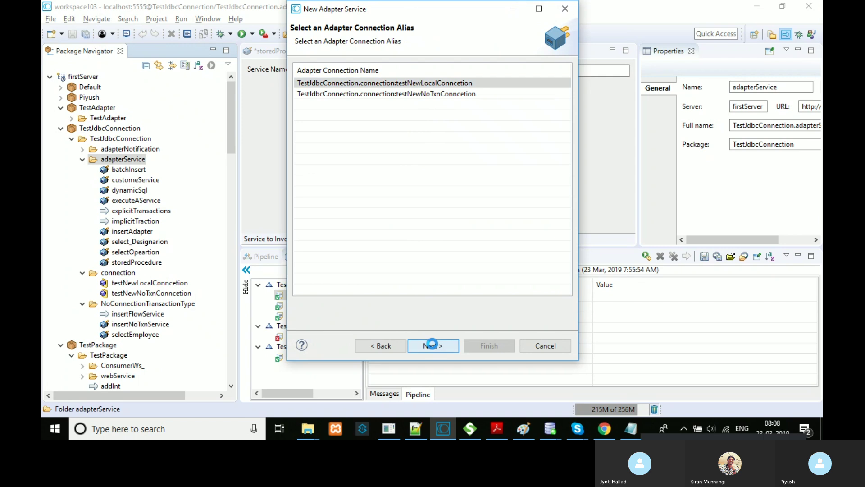
click(374, 191)
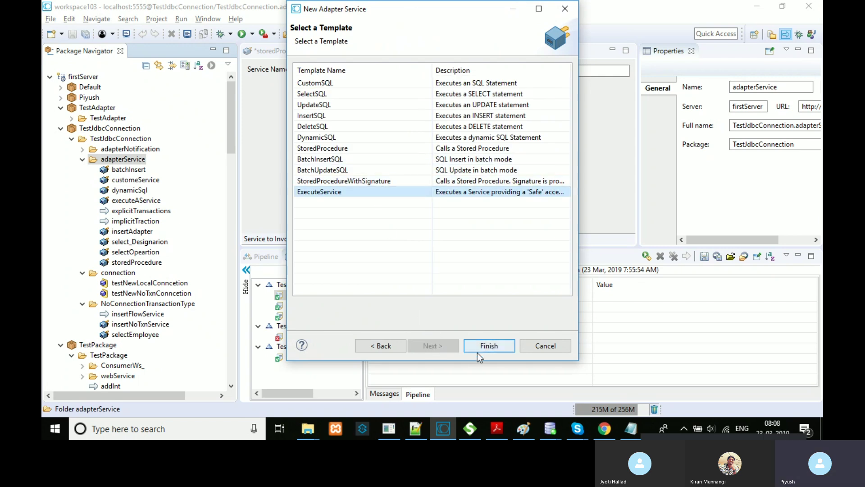
click(494, 349)
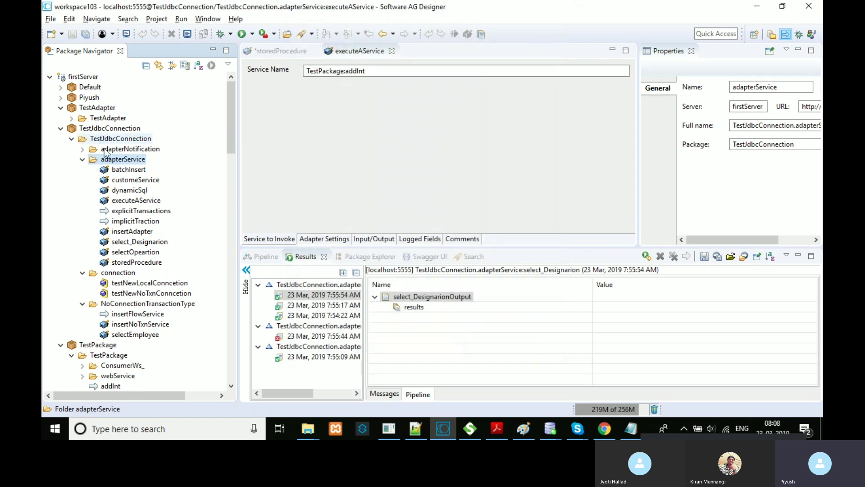
Step: Review executeAService's adapter settings and the name of the service it invokes
click(131, 200)
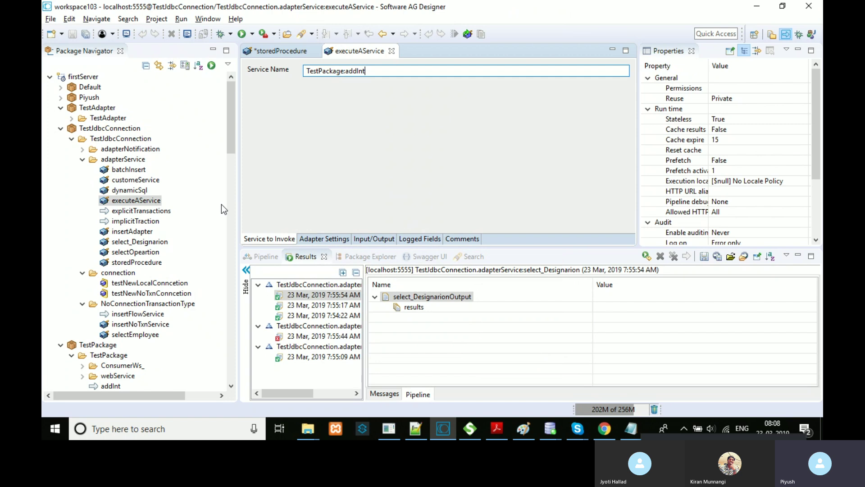
click(340, 239)
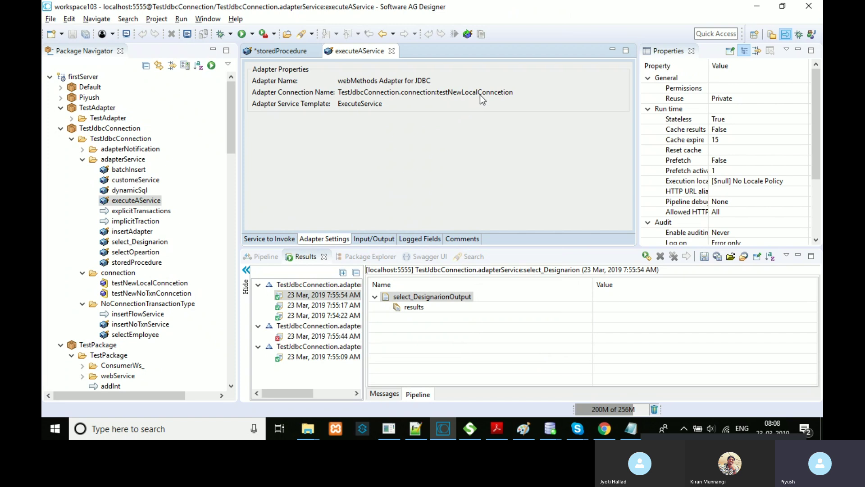
click(268, 239)
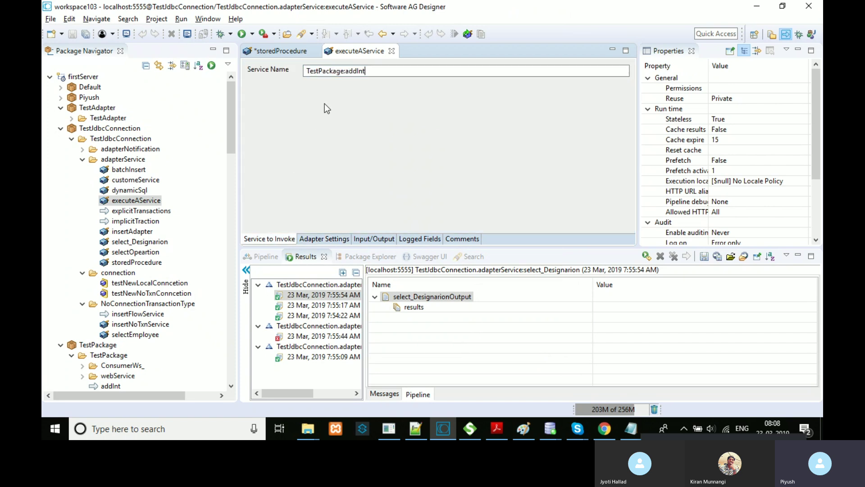
double_click(364, 71)
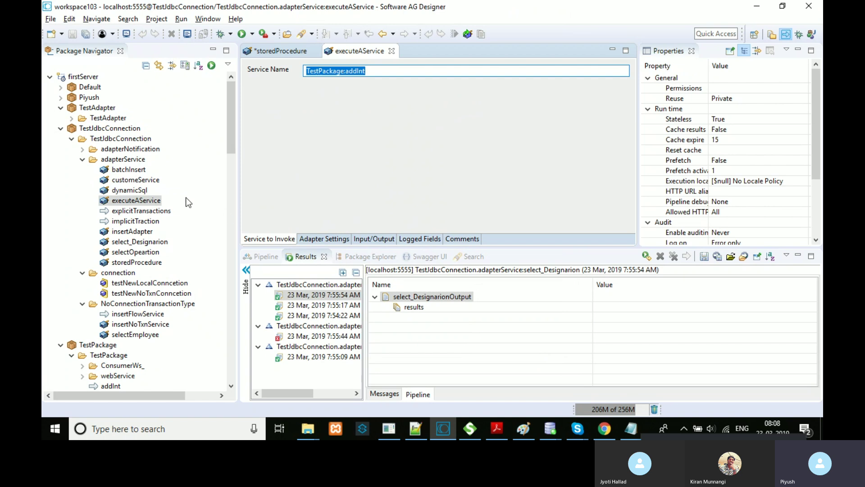
double_click(143, 200)
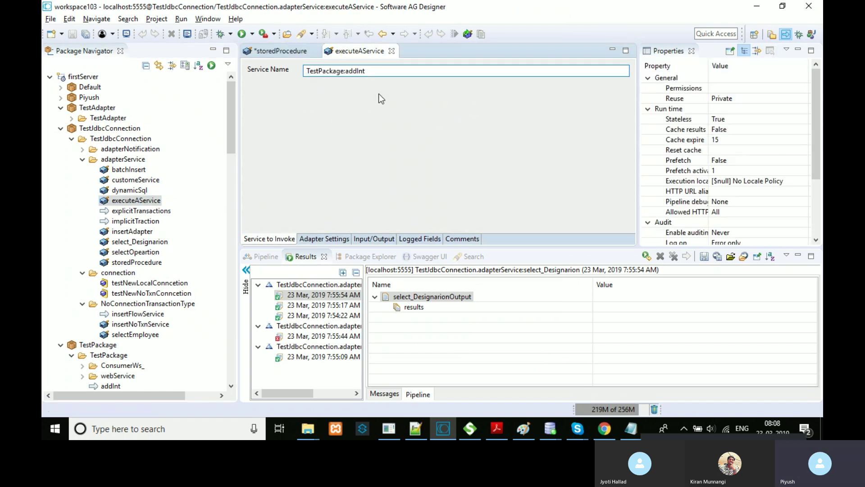
double_click(382, 71)
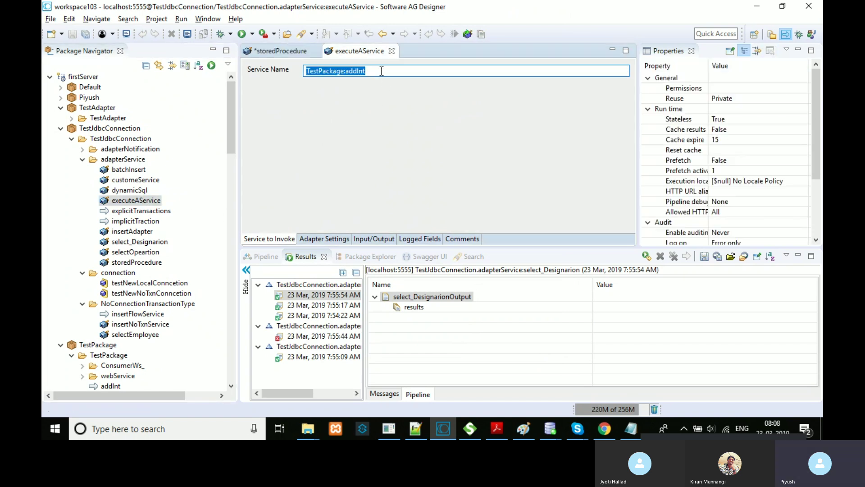
Step: Inspect executeAService's targetServiceInput and targetServiceOutput definitions and return to the service to invoke
click(361, 241)
click(253, 131)
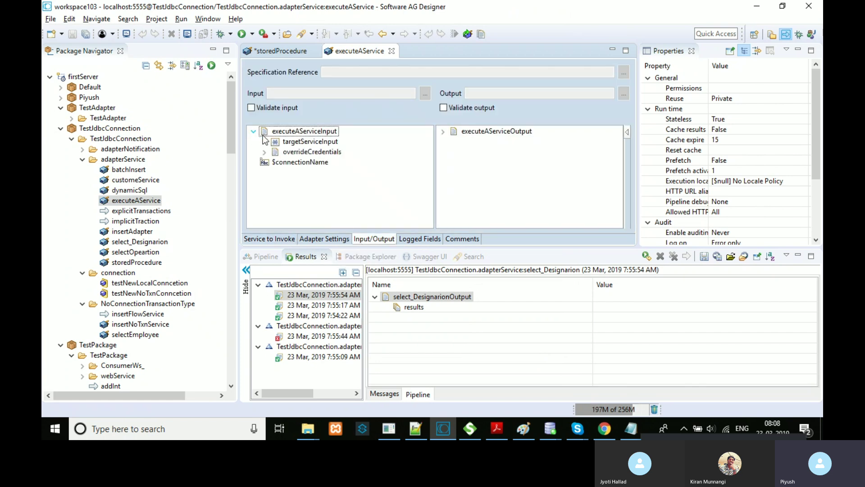
click(295, 143)
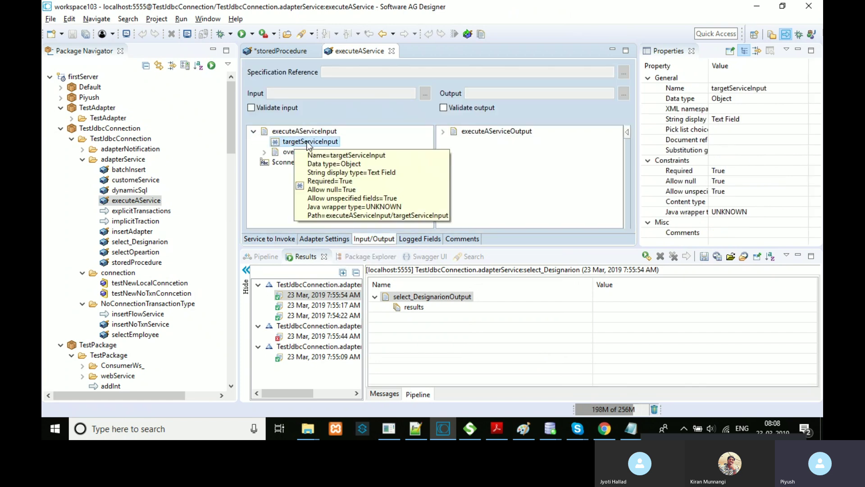
click(443, 131)
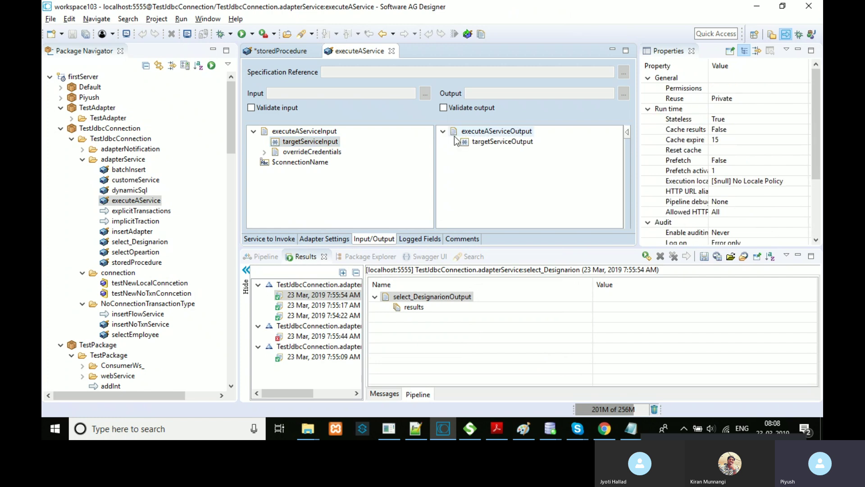
click(476, 141)
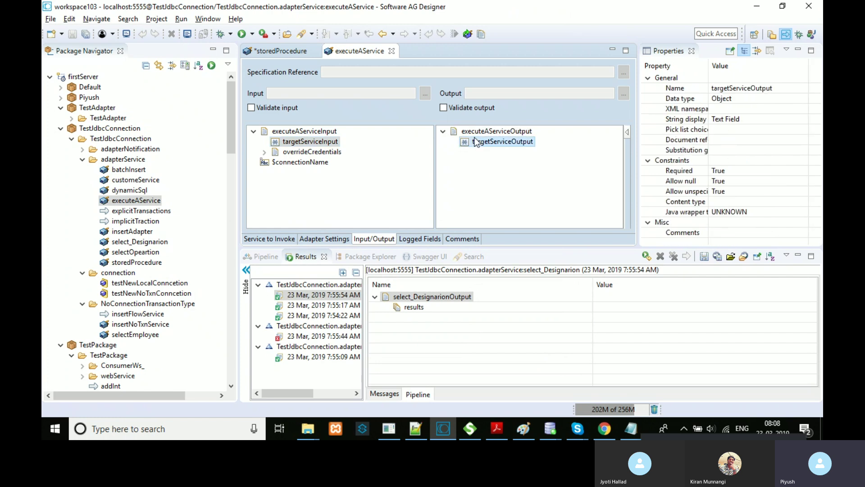
click(267, 239)
click(397, 72)
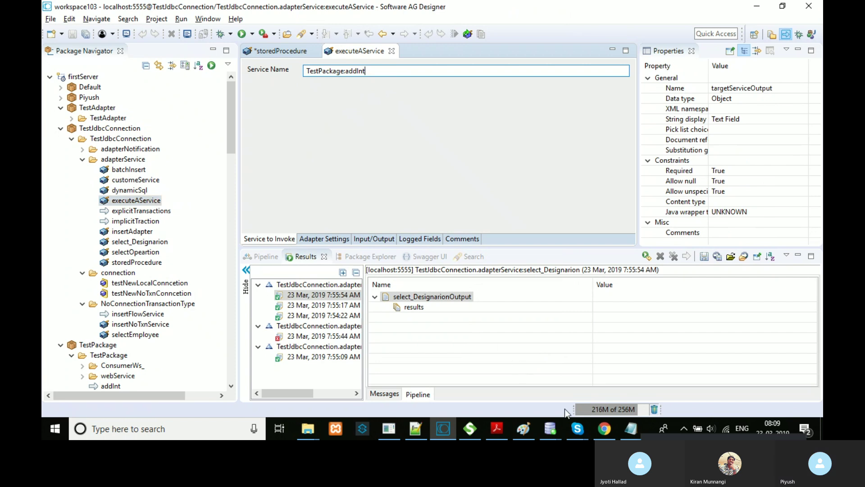
mouse_move(575, 421)
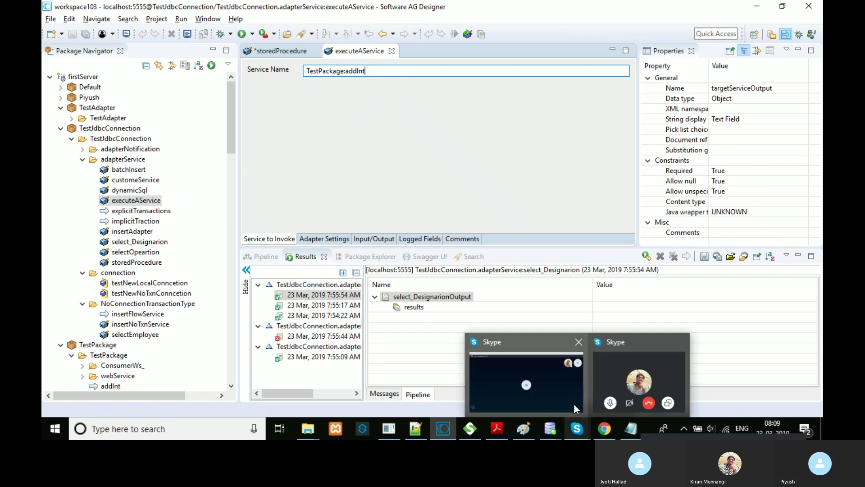
click(574, 404)
mouse_move(621, 256)
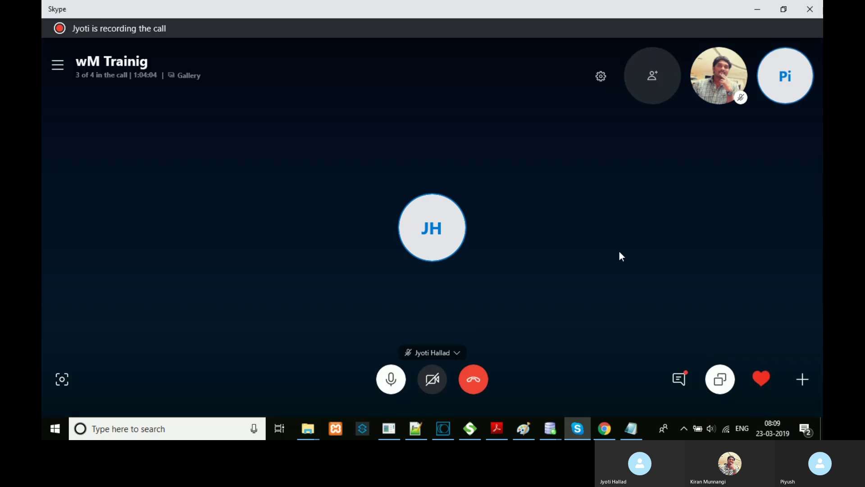
click(605, 429)
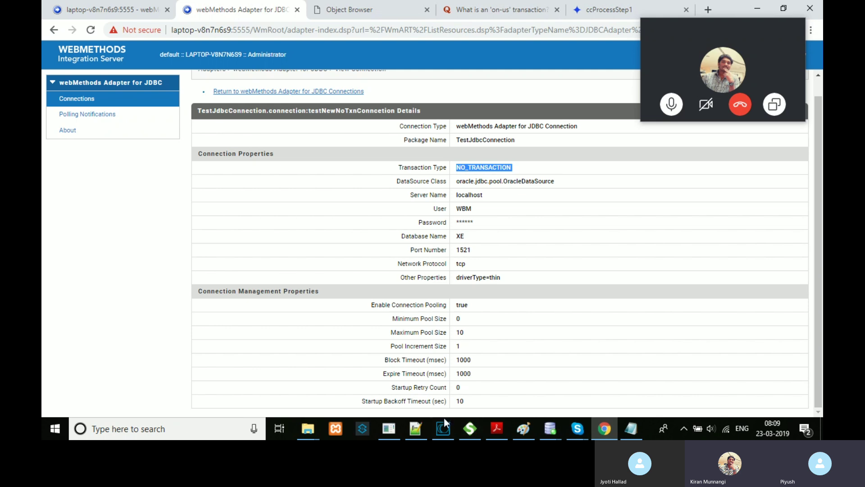
click(443, 429)
mouse_move(710, 26)
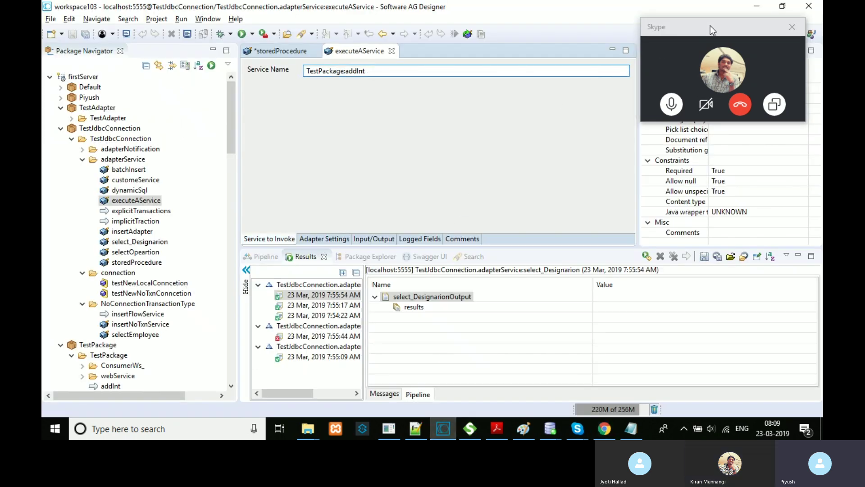
drag(710, 28, 688, 394)
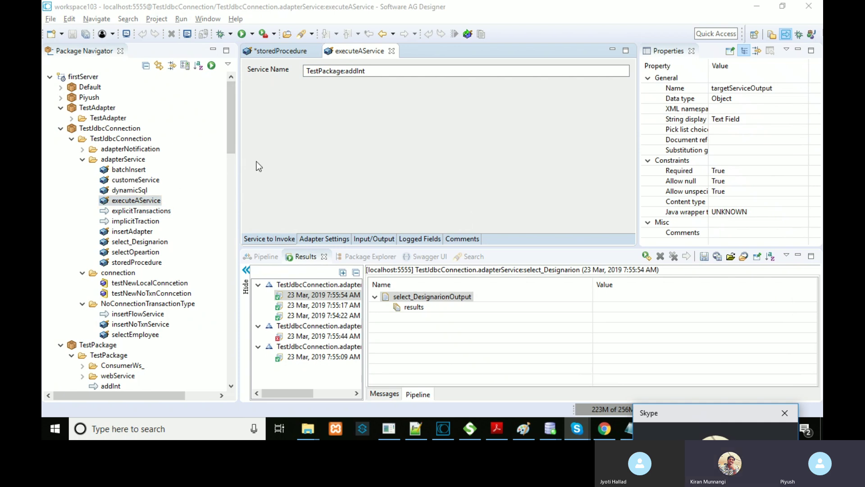
Step: Close executeAService and bring the WmART package's transaction services into view in the package tree
click(391, 52)
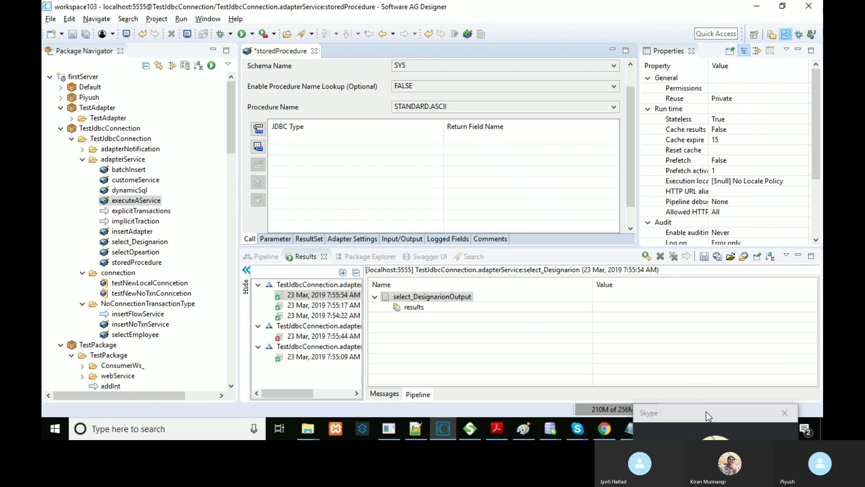
click(707, 412)
drag(706, 412, 714, 431)
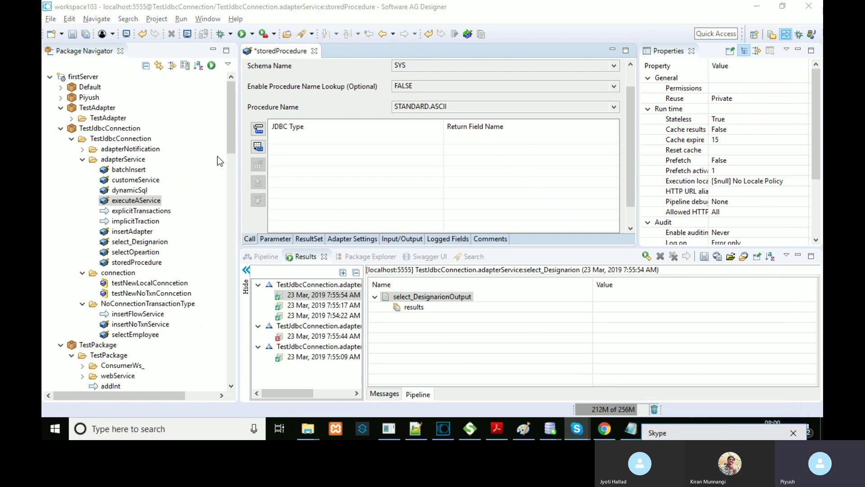
click(227, 204)
drag(227, 204, 235, 126)
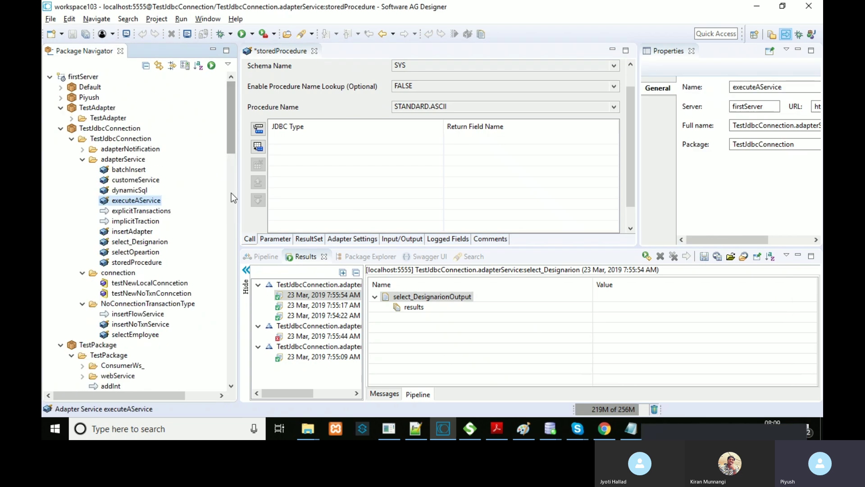
scroll(228, 229, down, 10)
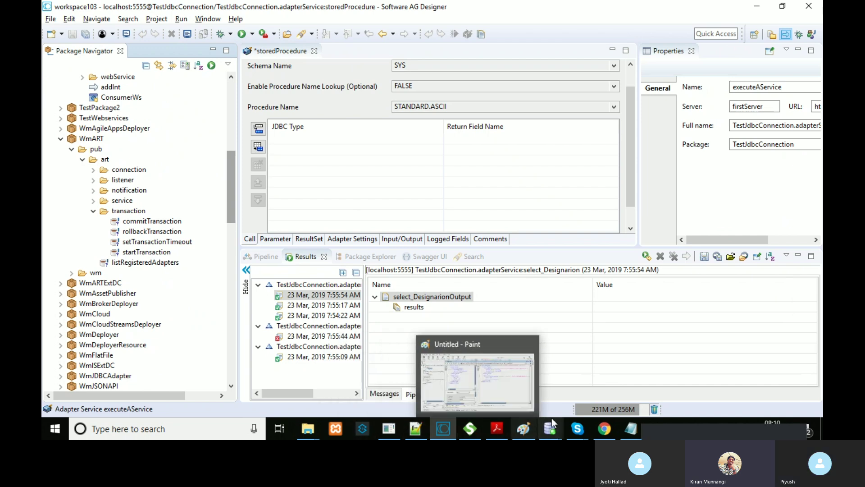
Step: Switch to Skype, read the new message in the wM Trainig chat, and minimize the chat window
mouse_move(551, 419)
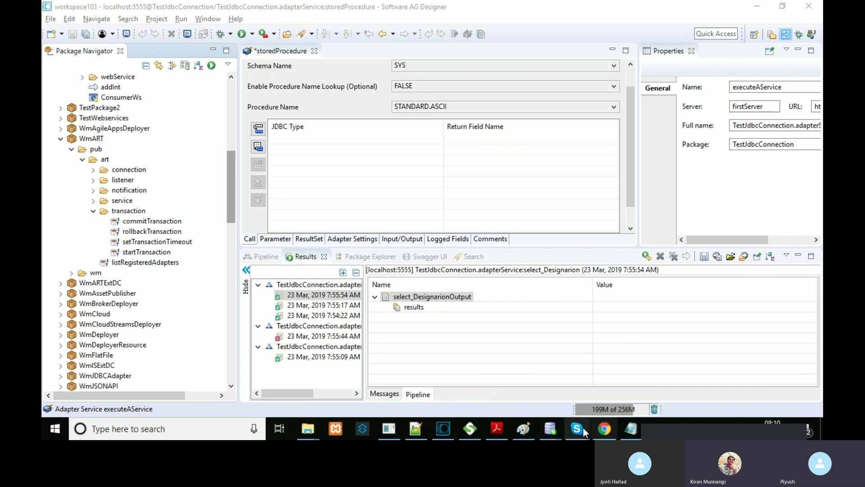
mouse_move(577, 429)
click(570, 379)
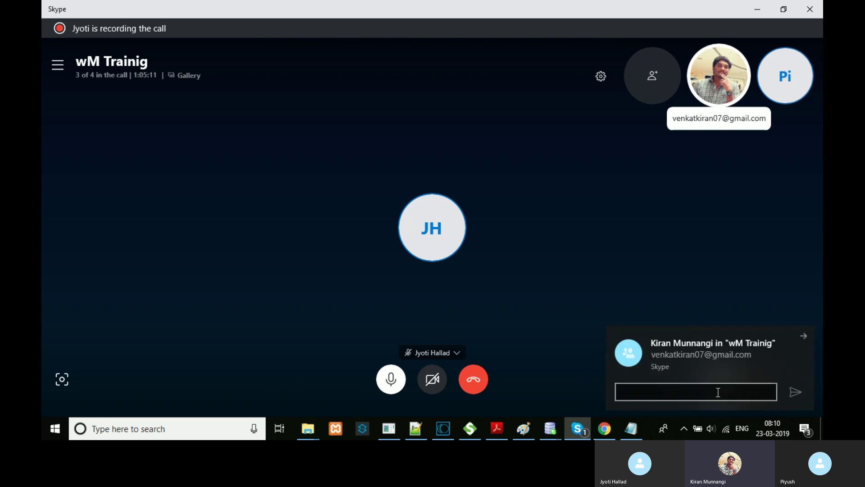
click(722, 368)
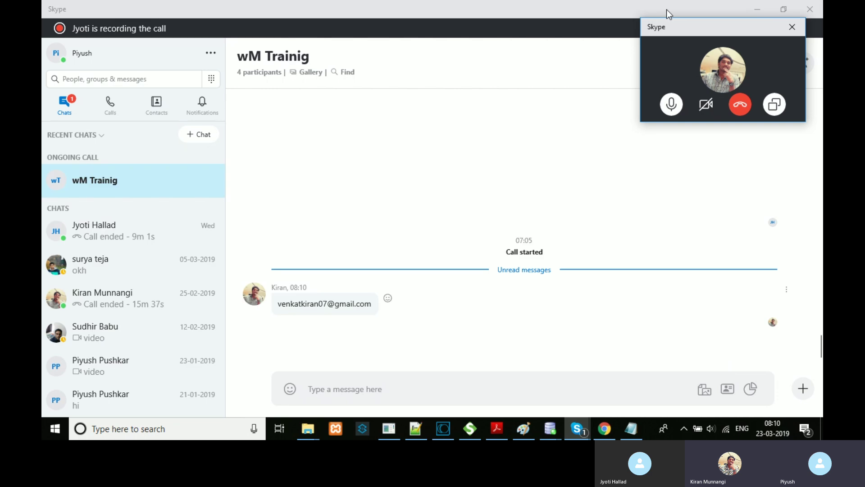
click(759, 16)
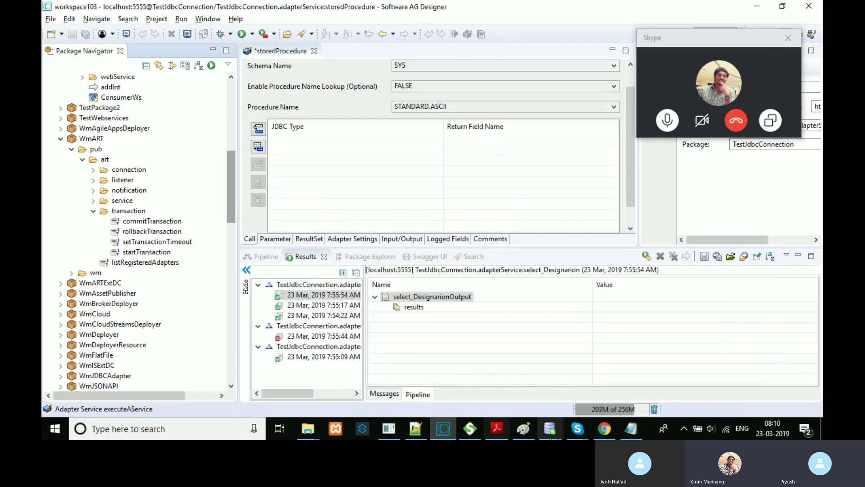
Step: Switch to the Paint sketch, move the Skype call window clear, and draw two short arrows with a curved double-headed arrow linking them beside the divider
click(523, 428)
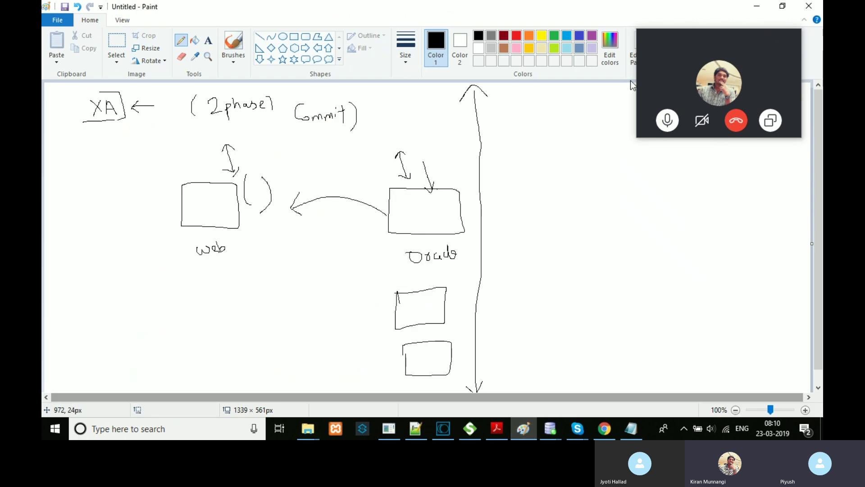
drag(696, 46, 622, 437)
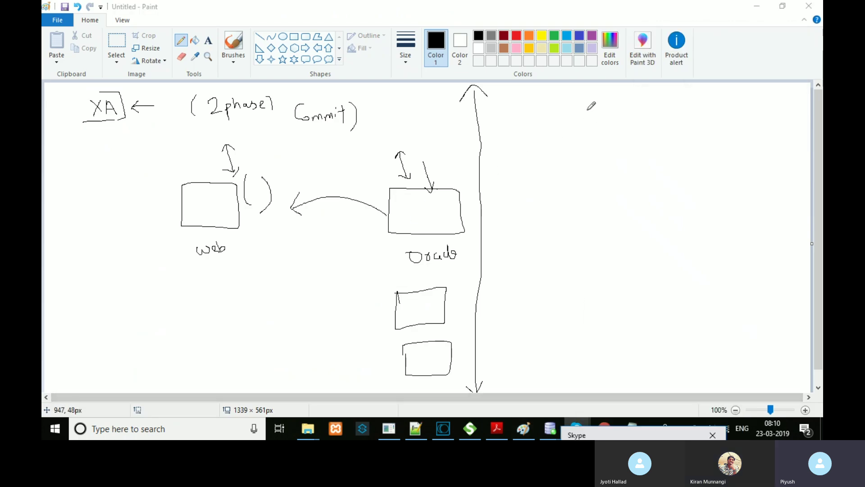
mouse_move(555, 107)
mouse_down()
mouse_move(610, 104)
mouse_move(595, 111)
mouse_up()
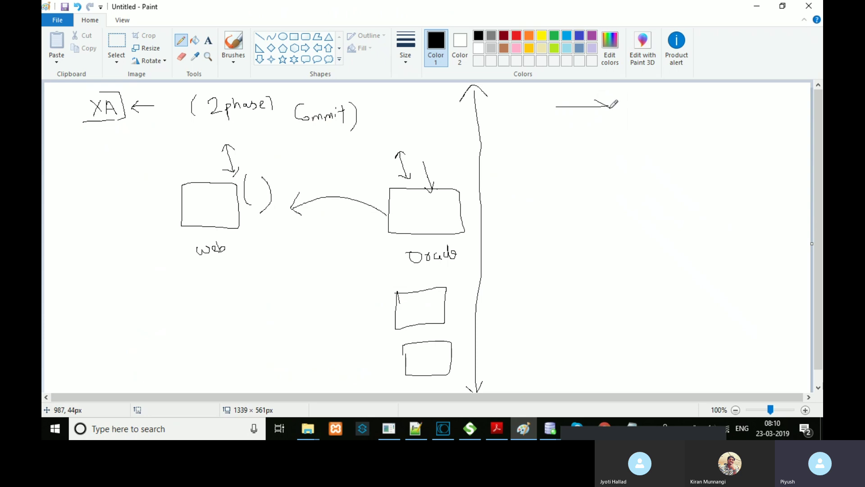
mouse_move(566, 242)
mouse_down()
mouse_move(610, 238)
mouse_move(604, 250)
mouse_up()
mouse_move(632, 112)
mouse_down()
mouse_move(649, 150)
mouse_move(634, 237)
mouse_move(644, 234)
mouse_up()
drag(637, 109, 623, 118)
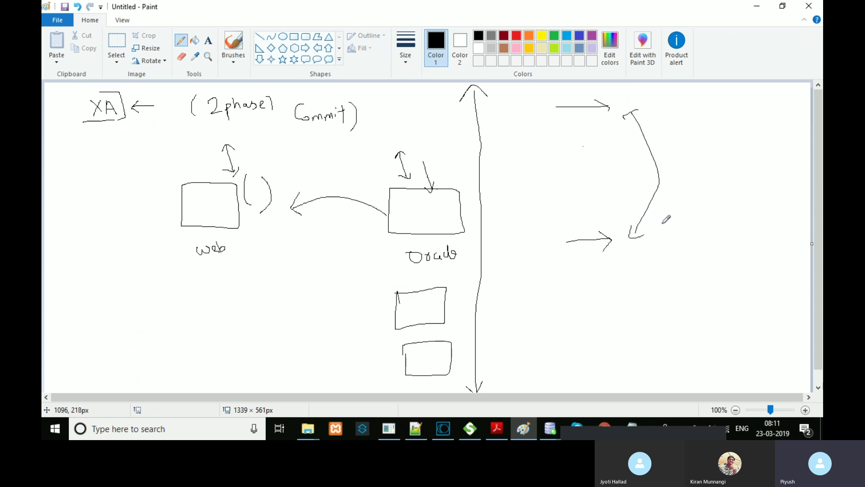
Step: Check the wM Trainig chat in Skype, move the call window clear of the conversation, and return to Software AG Designer
click(615, 437)
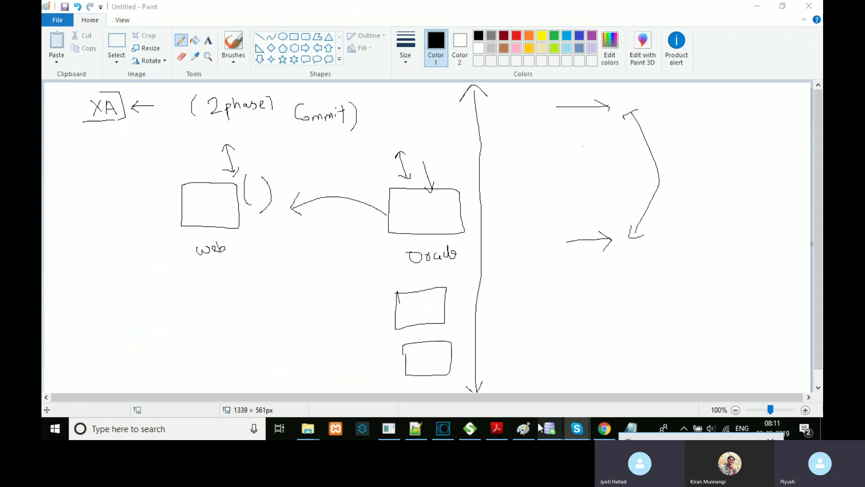
mouse_move(569, 430)
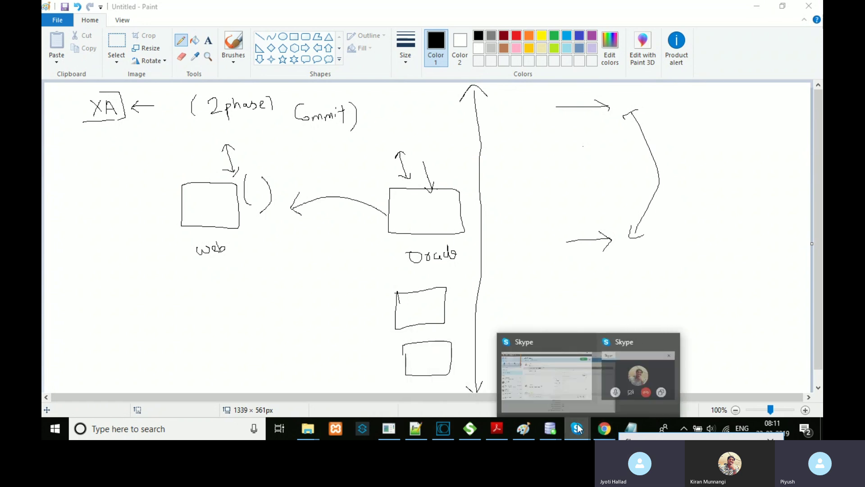
click(560, 394)
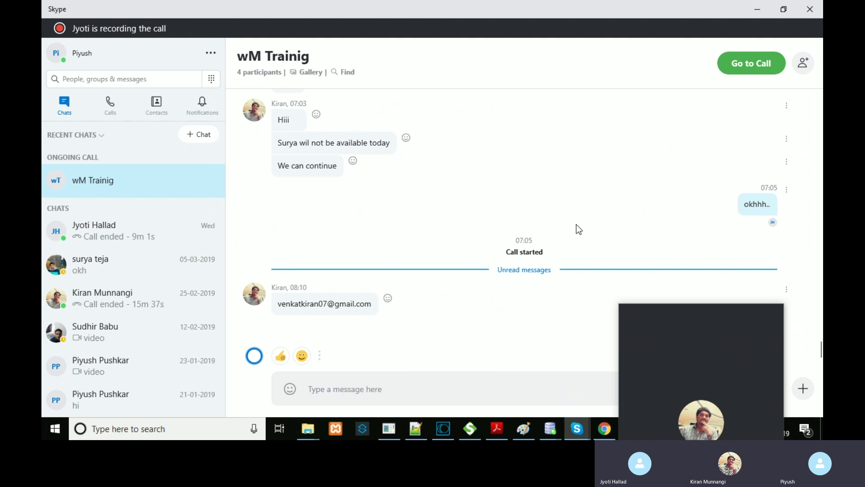
drag(653, 321, 694, 451)
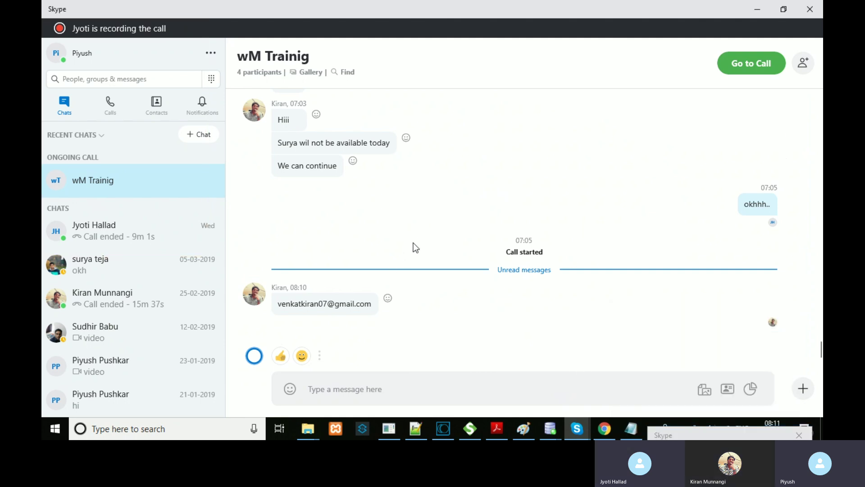
click(449, 430)
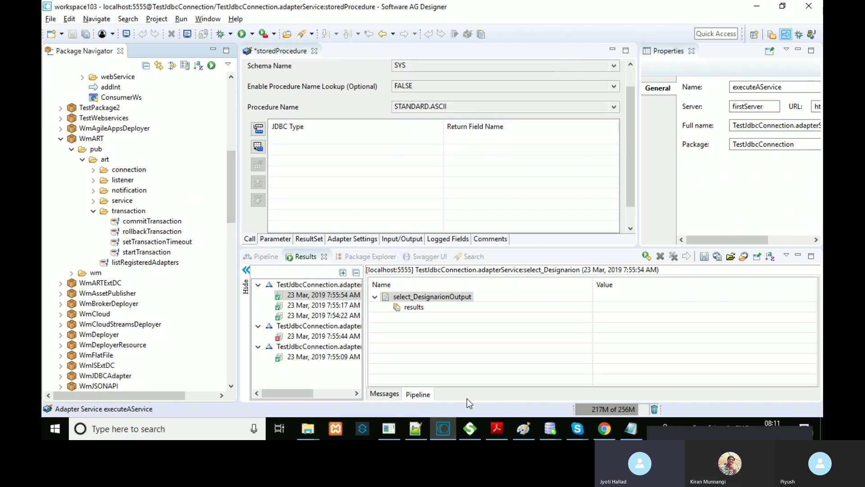
Step: Switch to Chrome and review the expire timeout and block timeout in the JDBC connection's management properties
click(604, 429)
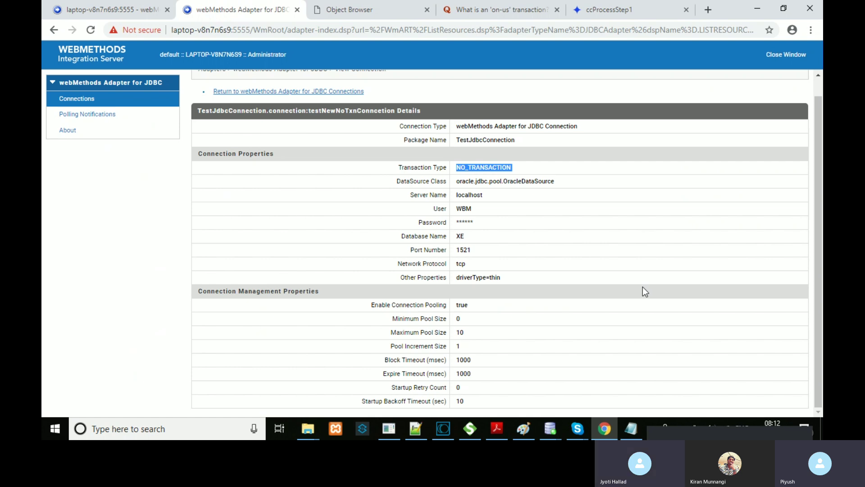
triple_click(438, 374)
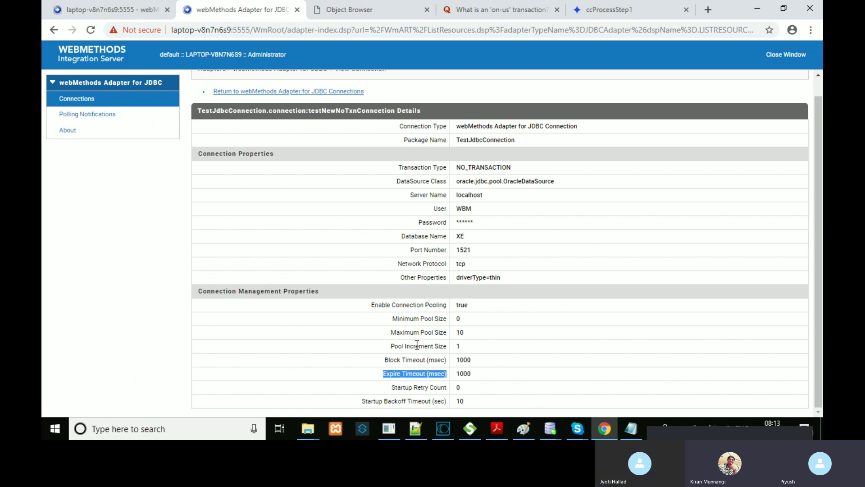
double_click(419, 360)
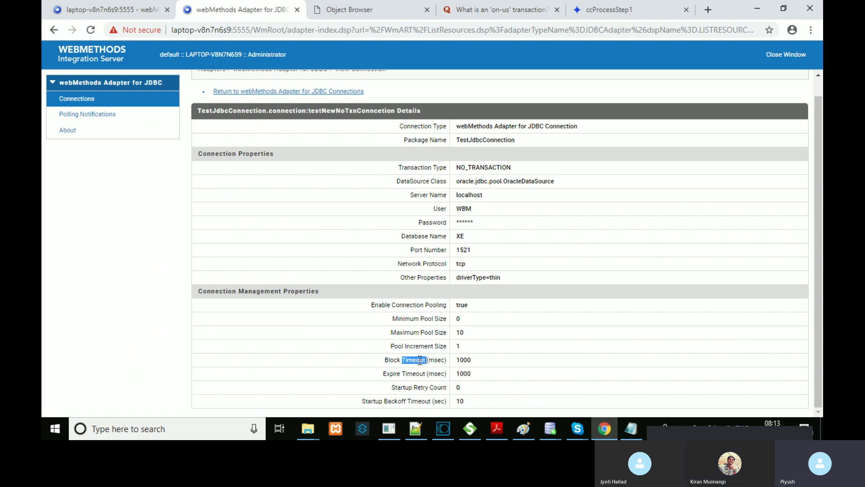
double_click(464, 360)
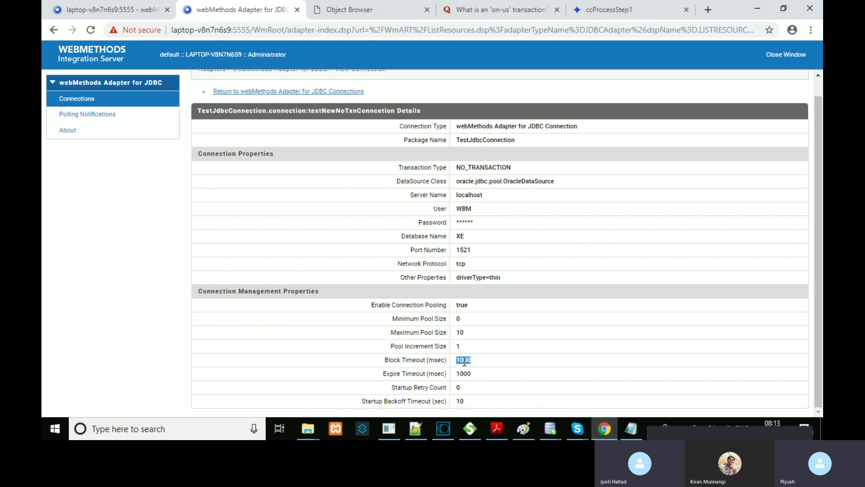
click(506, 366)
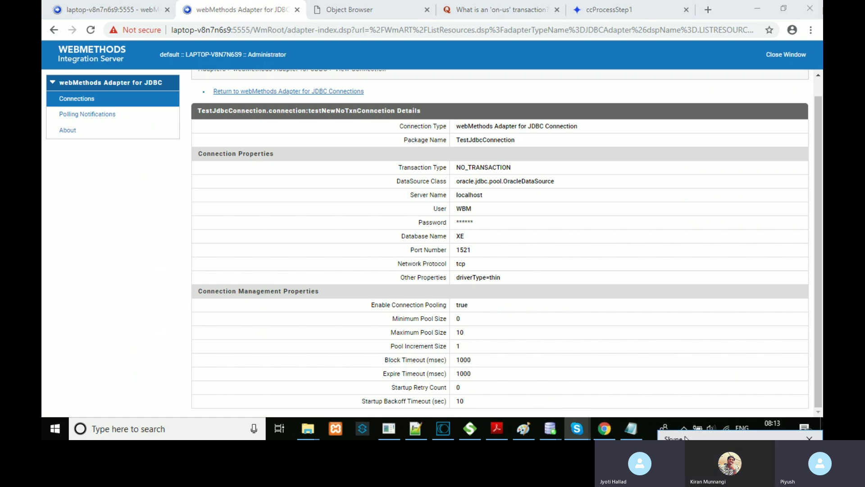
Step: Check the Skype call window and move it clear of the connection details
click(658, 435)
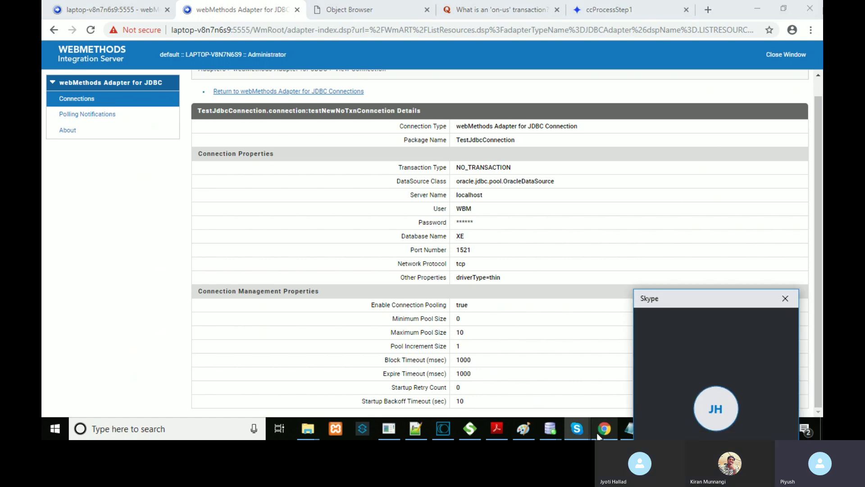
mouse_move(583, 431)
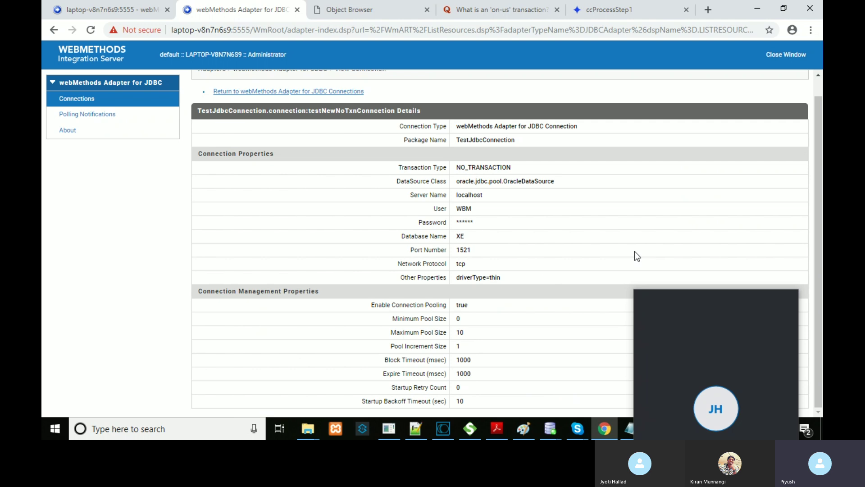
drag(686, 297, 716, 414)
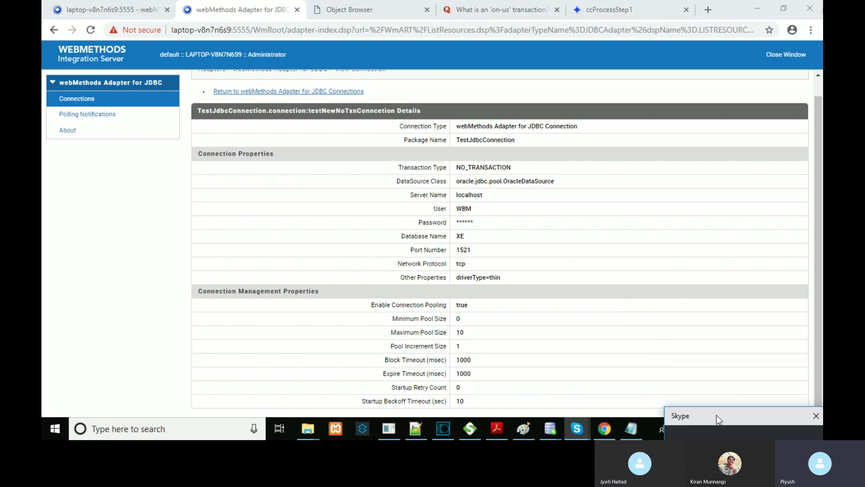
Step: Switch to the wM Trainig chat in Skype, reposition the call window, and end the call
click(446, 426)
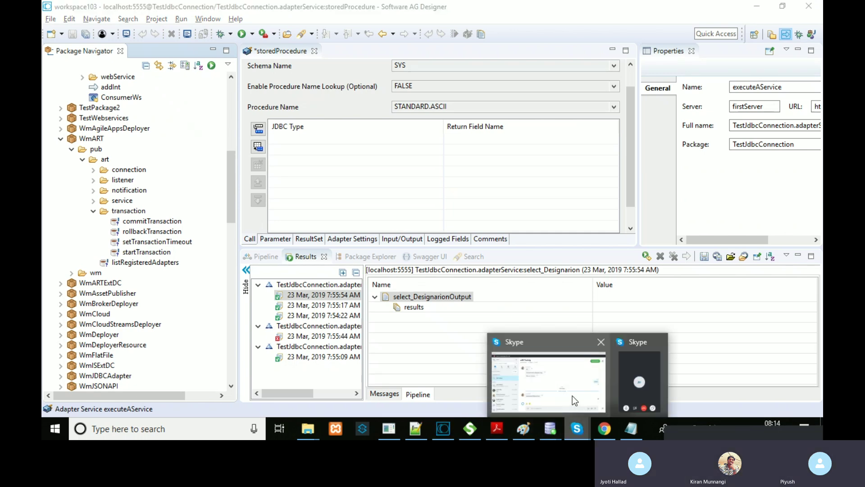
click(572, 396)
click(774, 66)
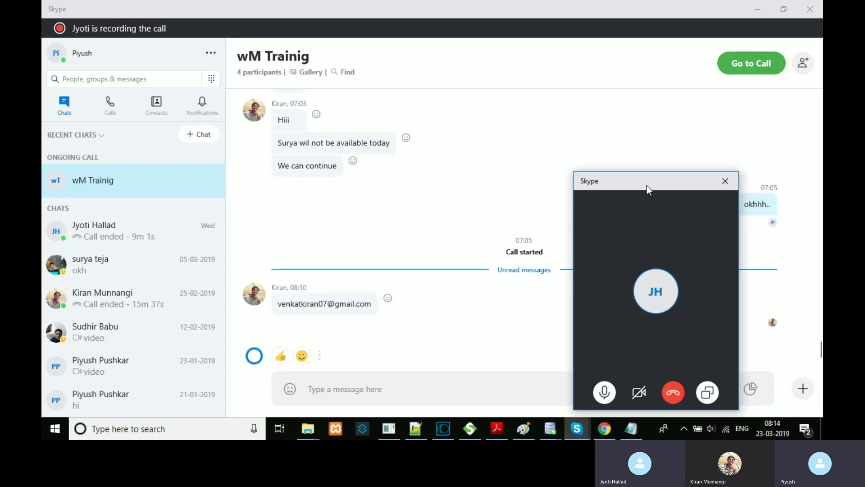
drag(647, 188, 513, 26)
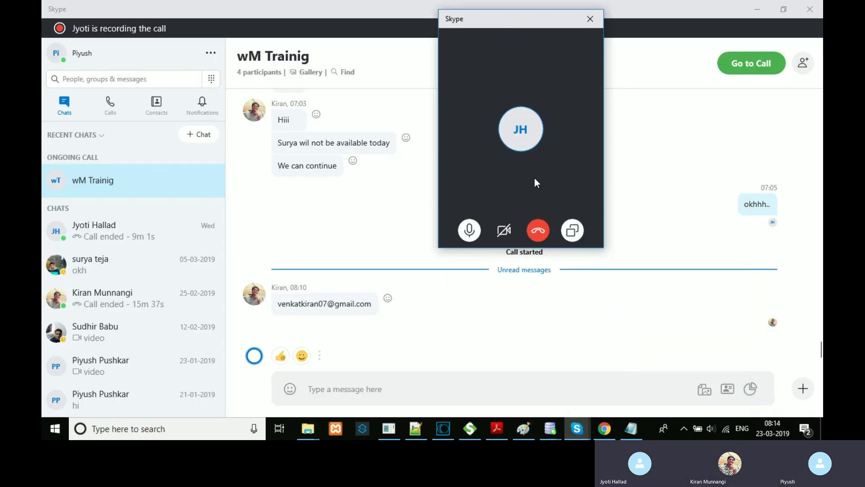
click(538, 232)
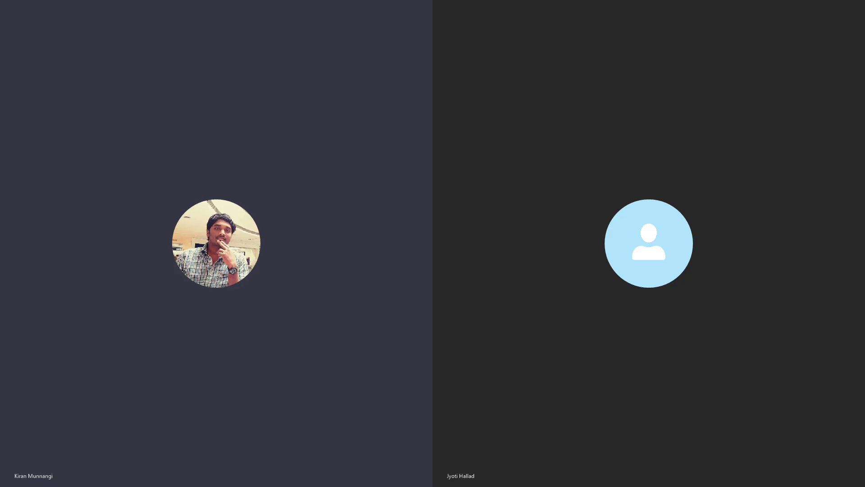